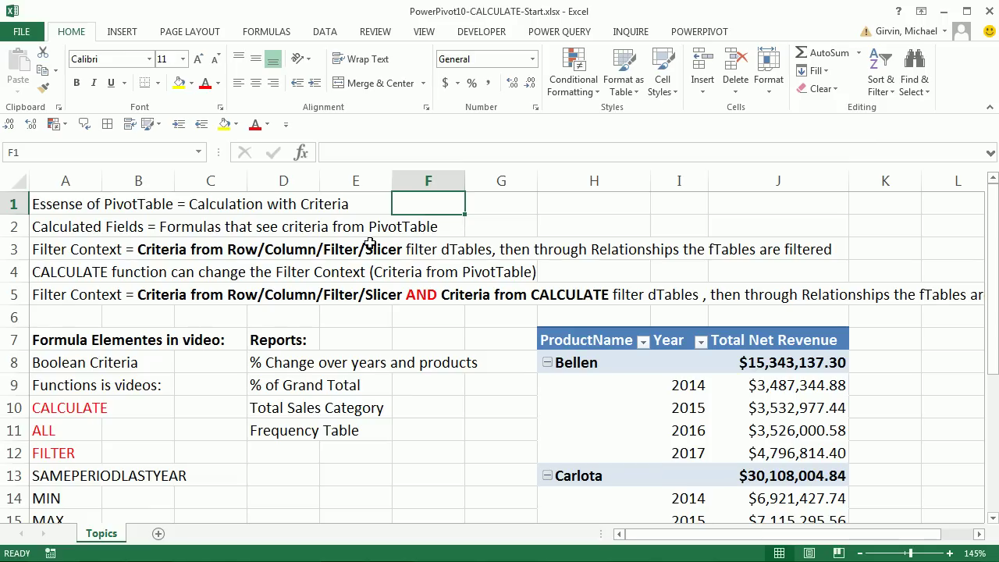
# Step: Examine how the product and year row labels set the criteria for the Total Net Revenue values in the Topics PivotTable
pyautogui.click(760, 408)
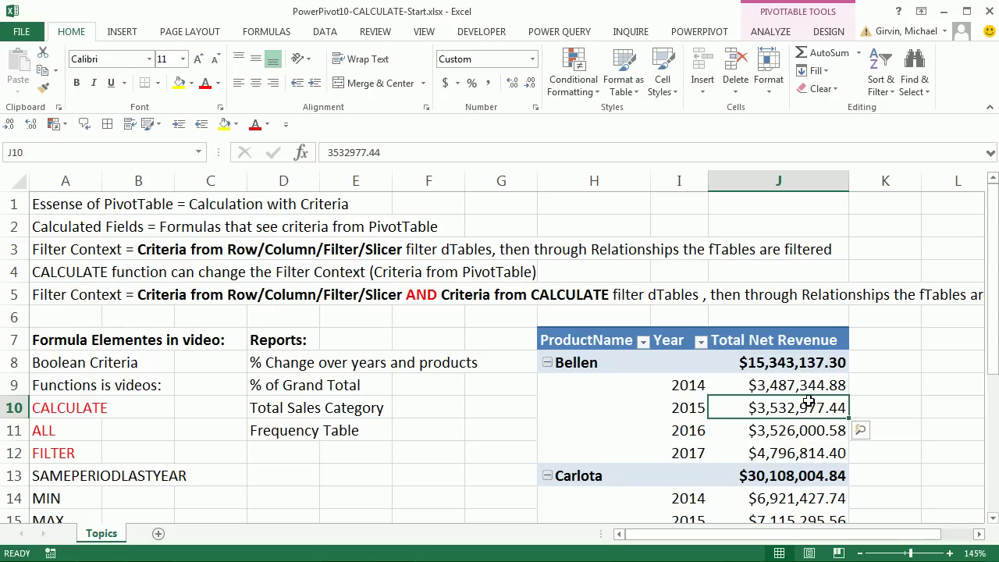
pyautogui.click(693, 409)
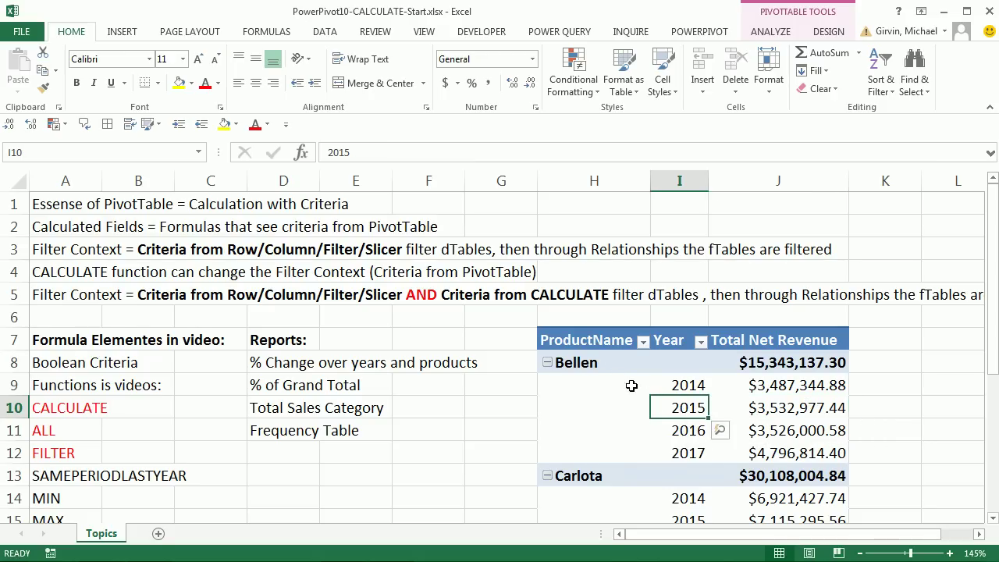
pyautogui.click(585, 364)
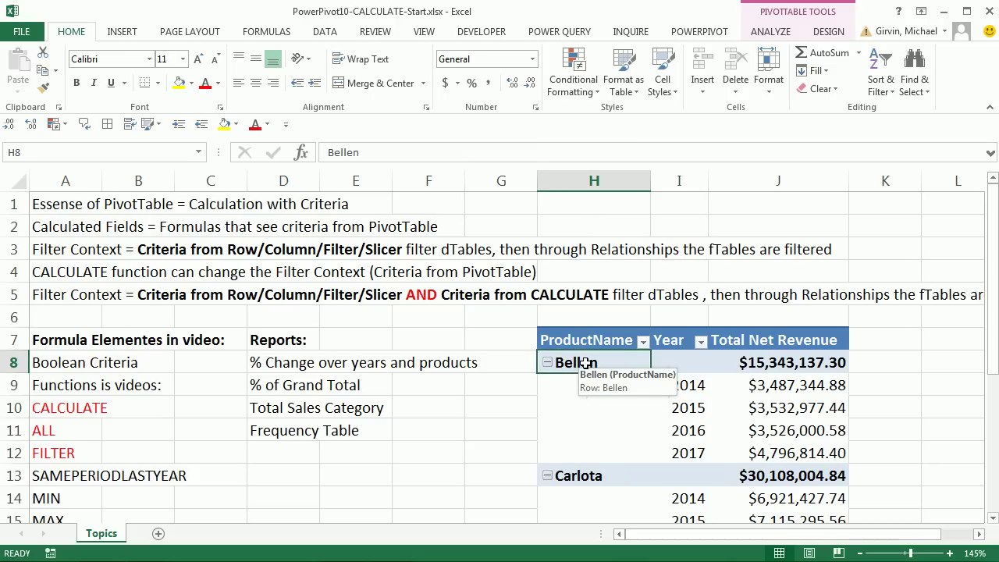
pyautogui.click(802, 410)
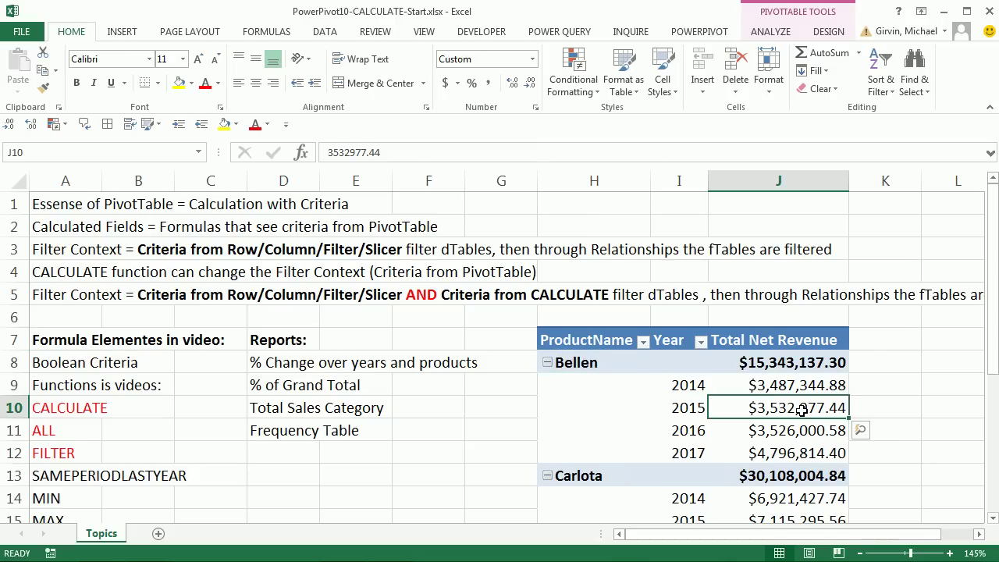
pyautogui.click(796, 437)
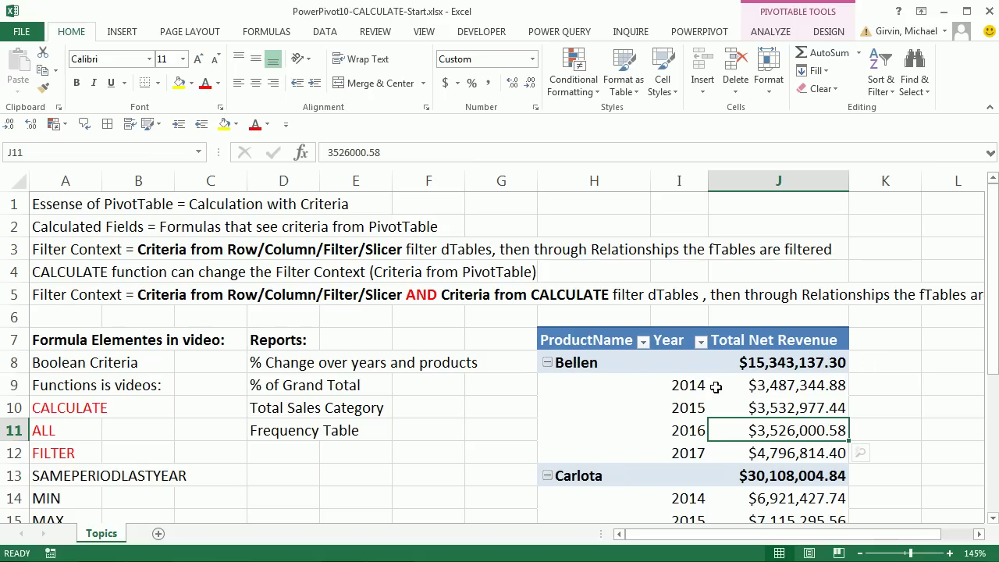
pyautogui.click(767, 457)
pyautogui.click(777, 390)
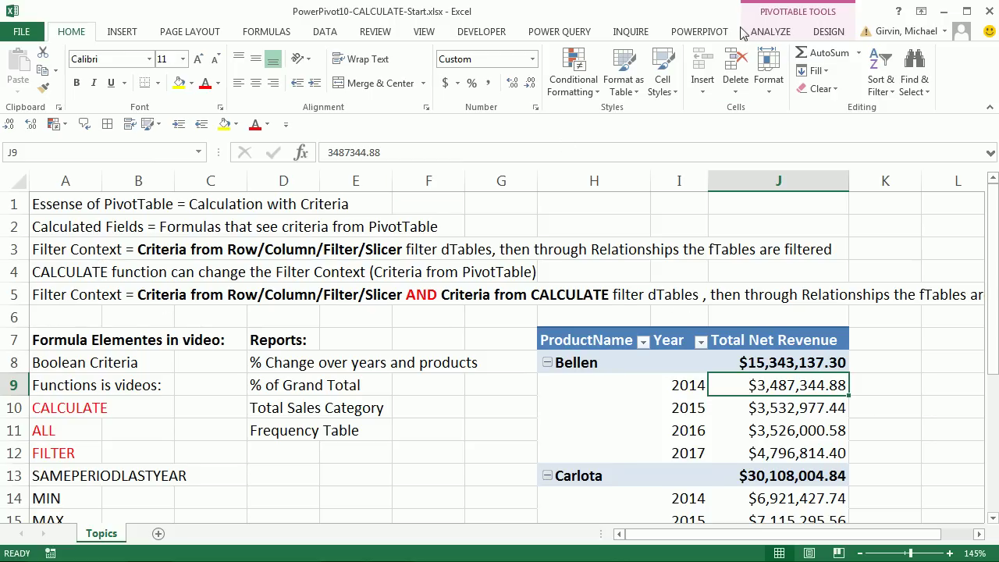
# Step: Open the PowerPivot data model and inspect the formulas of the Net Revenue column and the Total Net Revenue calculated field in fSales
pyautogui.click(698, 31)
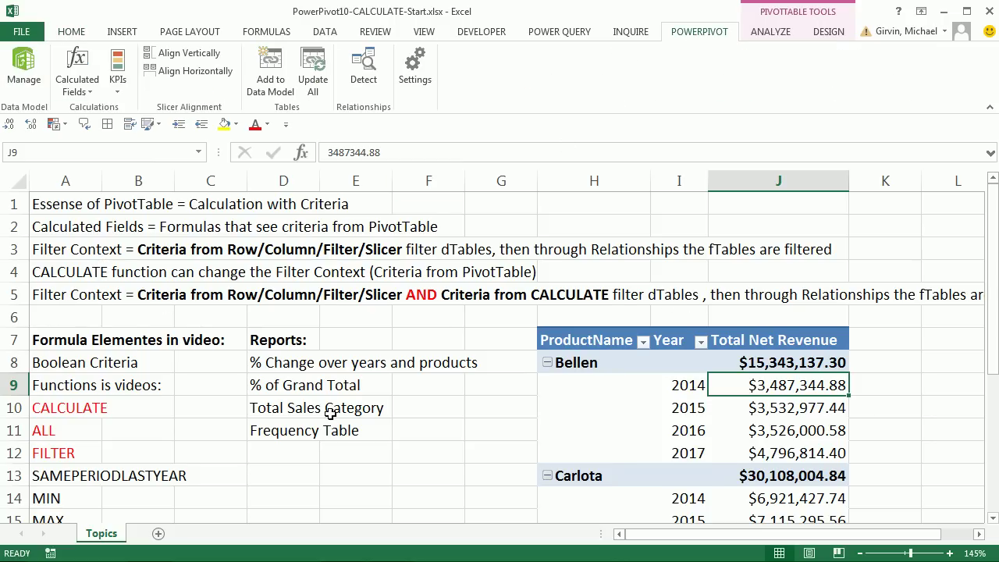
pyautogui.press('alt')
pyautogui.press('b')
pyautogui.press('m')
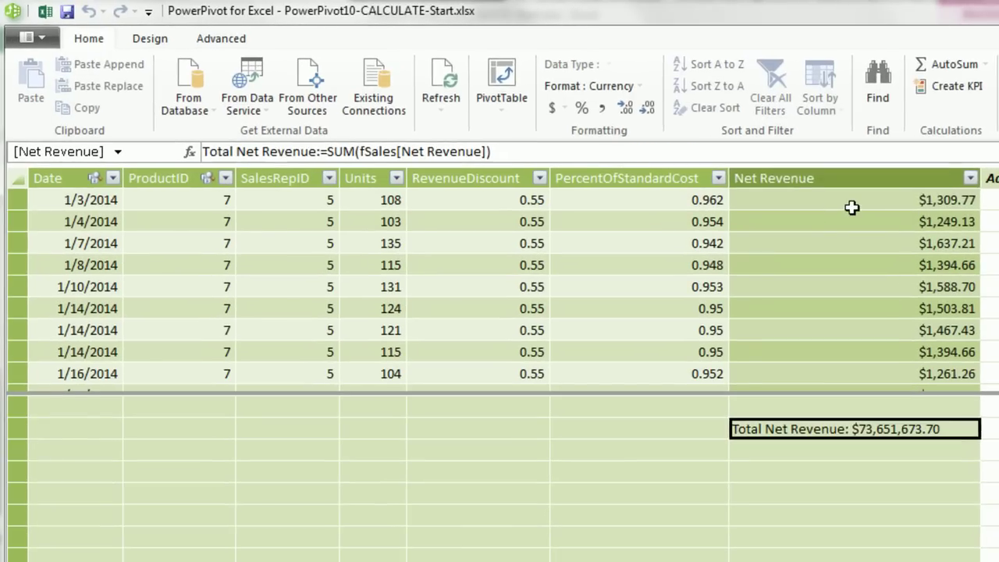
pyautogui.click(851, 207)
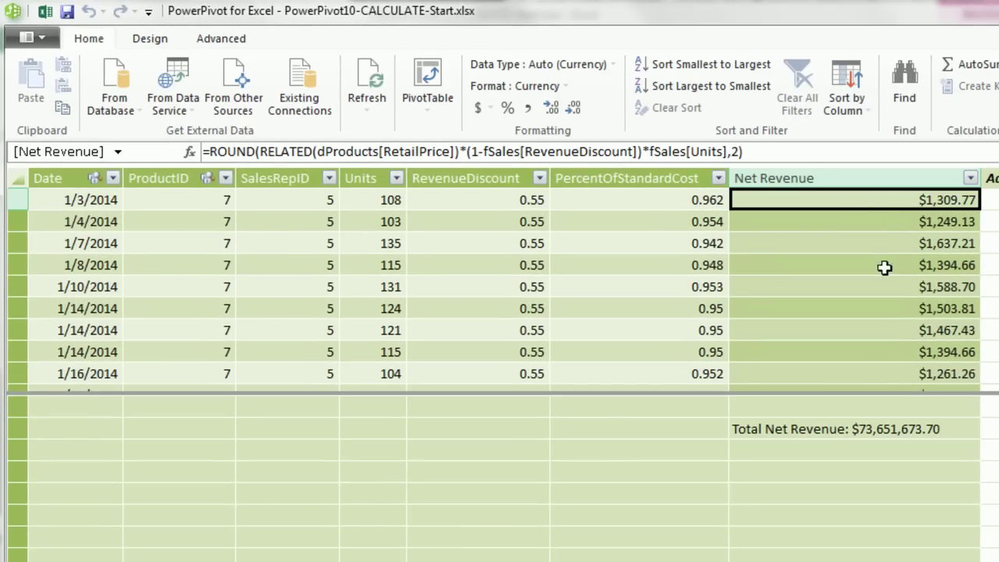
pyautogui.click(819, 431)
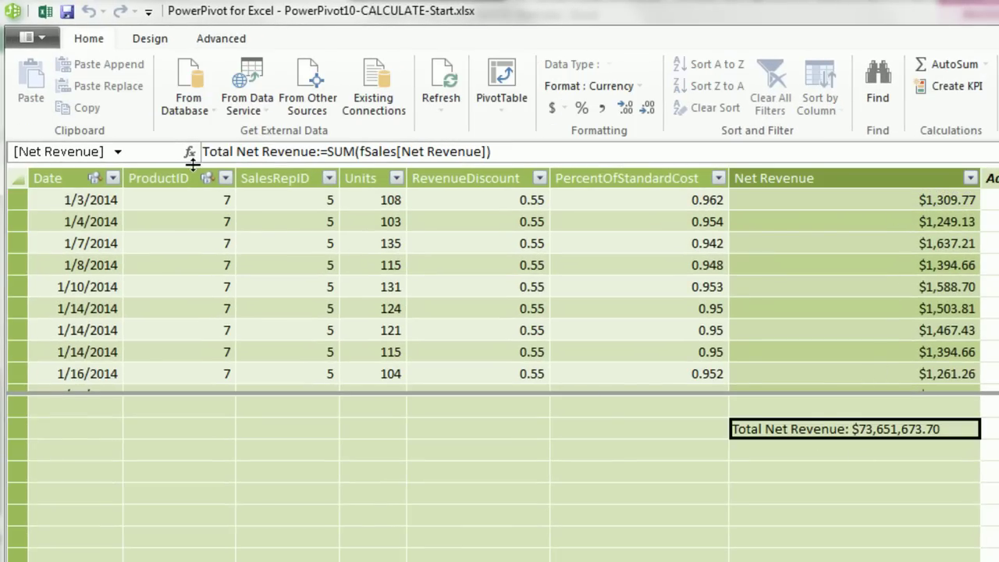
# Step: Create a data model PivotTable on a new worksheet, with ProductName from dProducts above Year from dCalendar as row fields
pyautogui.click(501, 78)
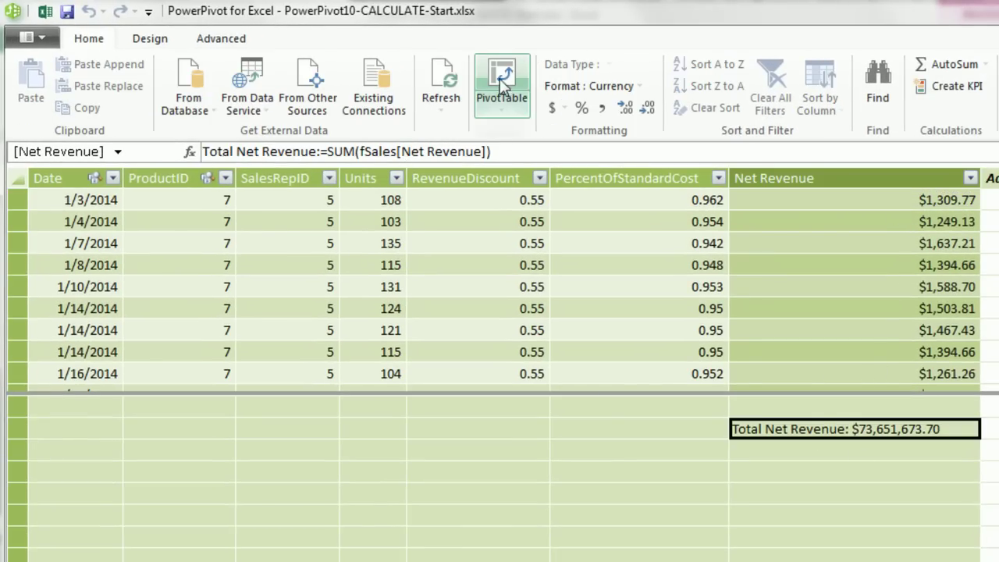
pyautogui.click(863, 249)
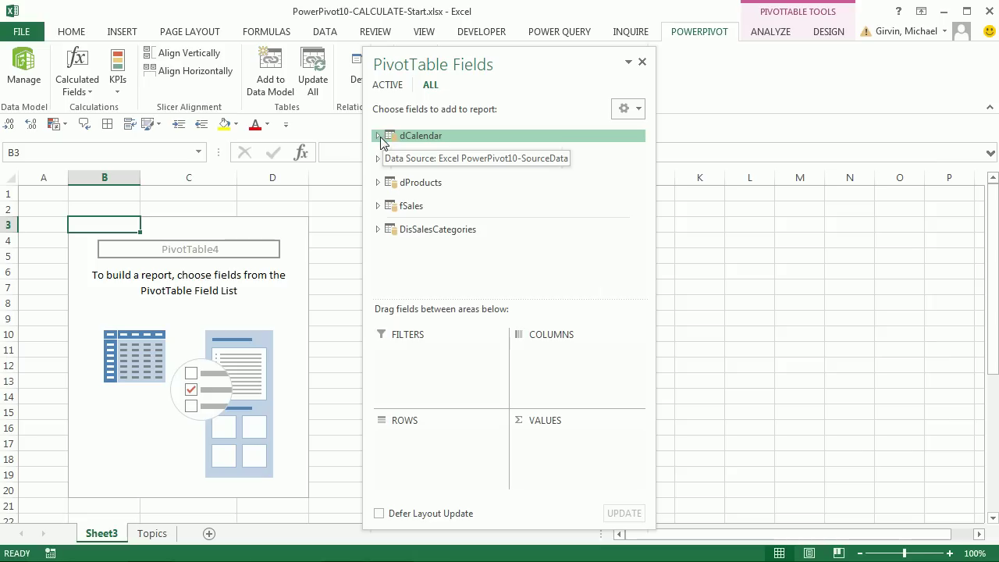
pyautogui.click(377, 136)
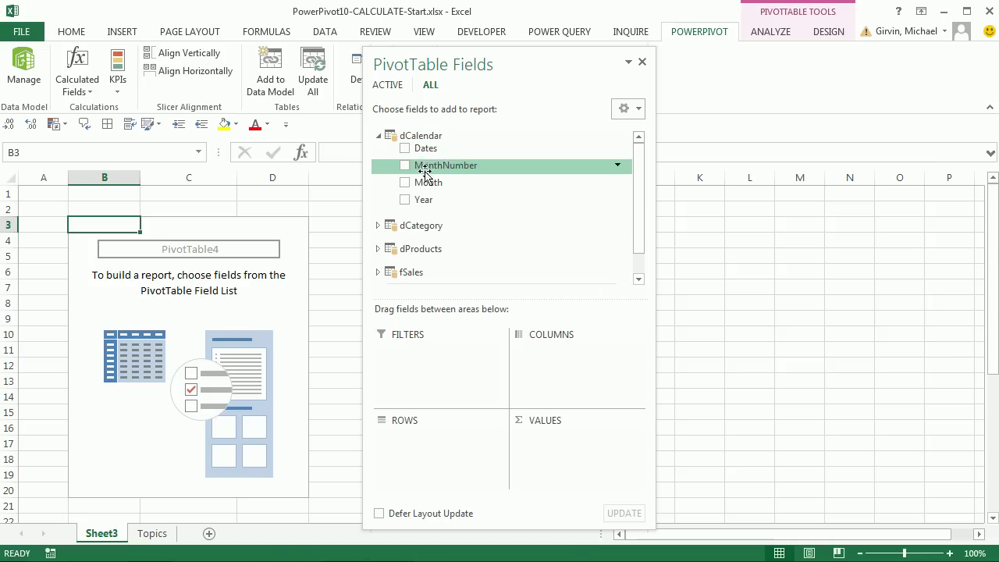
pyautogui.moveTo(413, 201); pyautogui.dragTo(431, 431)
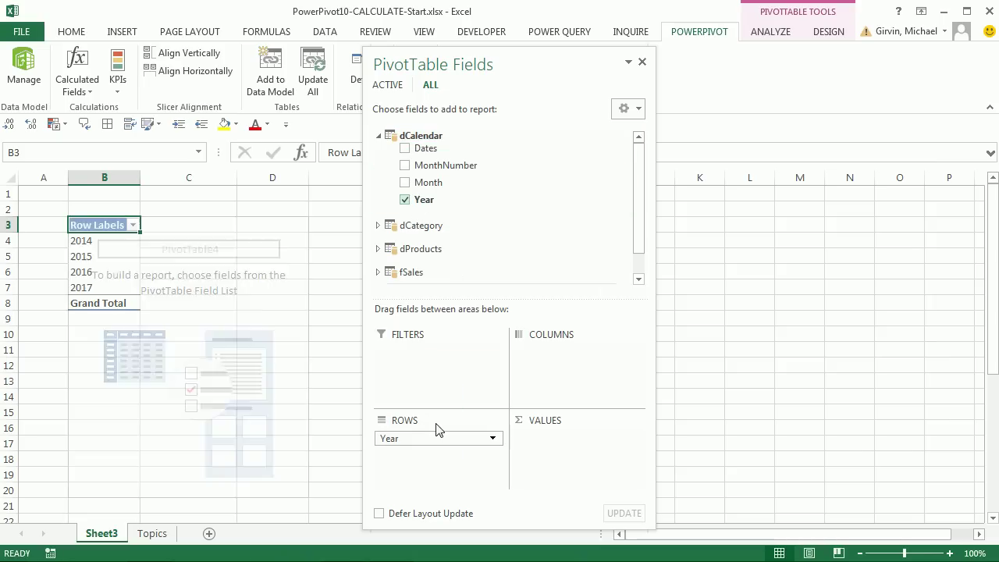
pyautogui.click(377, 248)
pyautogui.moveTo(428, 215); pyautogui.dragTo(442, 441)
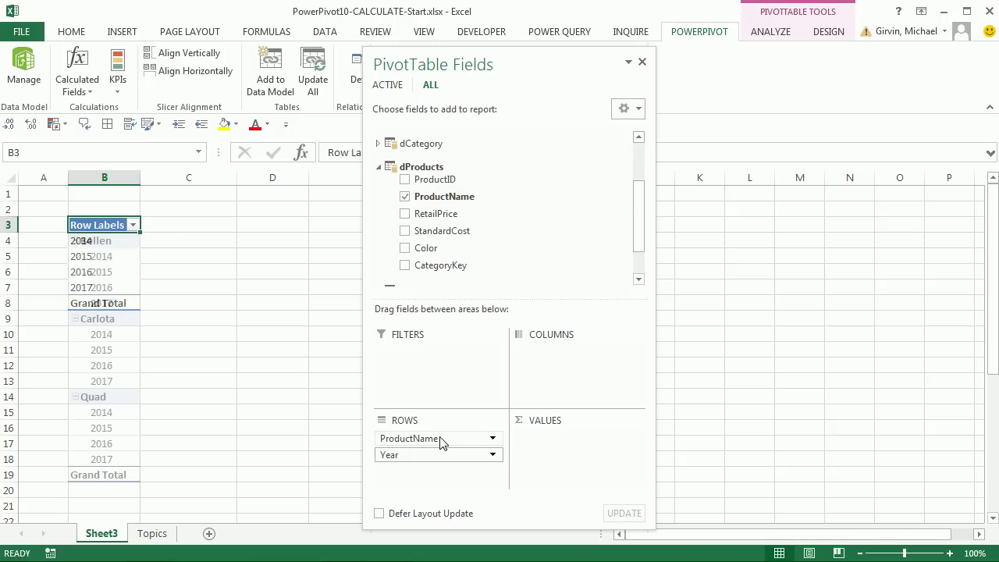
# Step: Add the Total Net Revenue calculated field from fSales to the PivotTable's values
pyautogui.moveTo(637, 211); pyautogui.dragTo(595, 271)
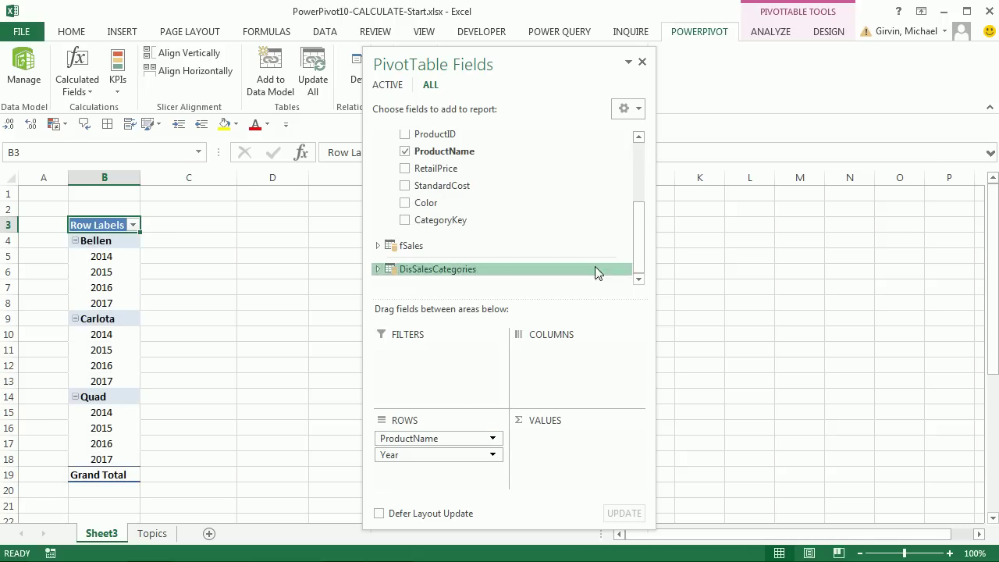
pyautogui.click(378, 246)
pyautogui.moveTo(430, 241); pyautogui.dragTo(555, 437)
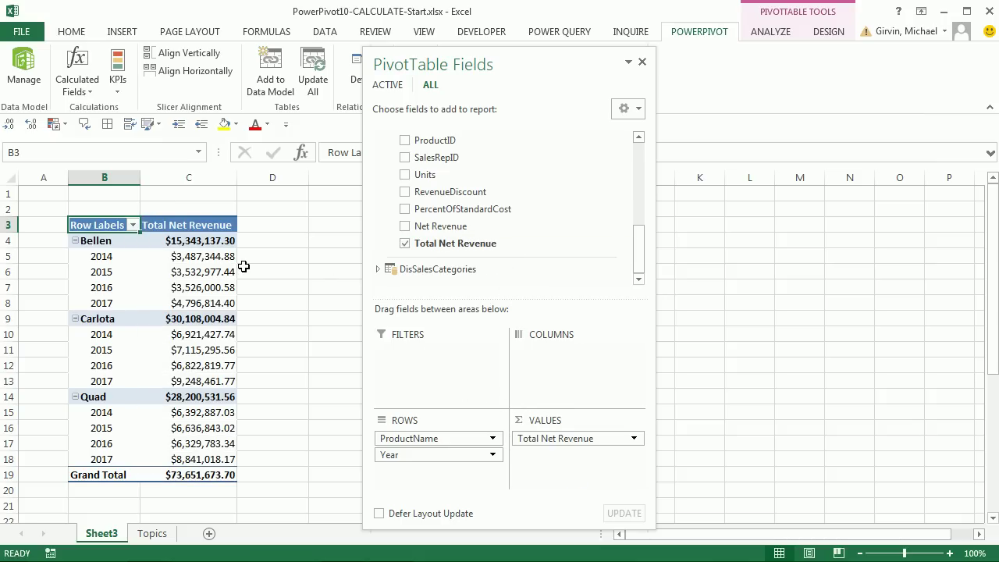
# Step: Examine the new PivotTable's yearly, product subtotal and grand total revenue cells against their row criteria
pyautogui.click(201, 318)
pyautogui.click(216, 258)
pyautogui.click(204, 273)
pyautogui.click(200, 288)
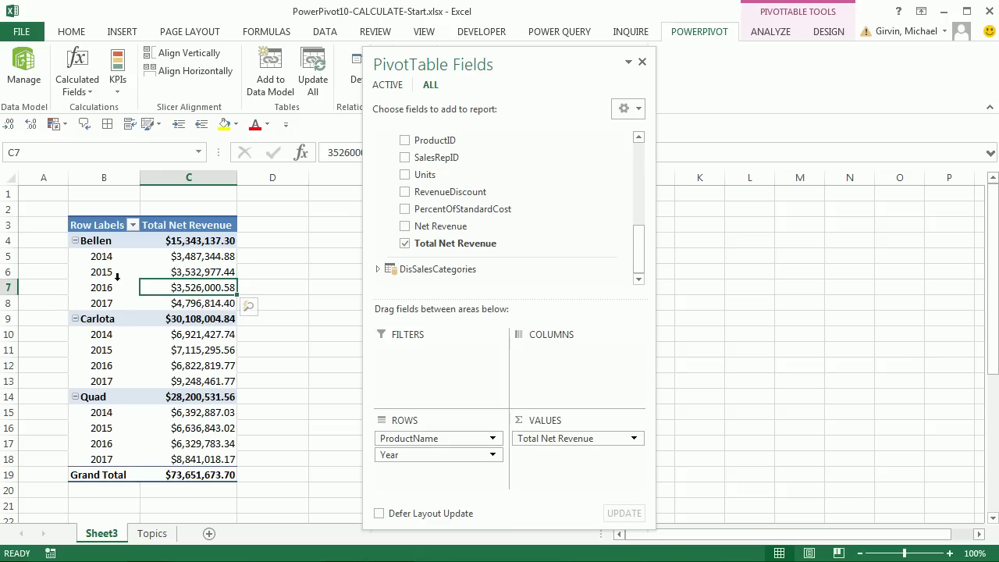
pyautogui.click(170, 320)
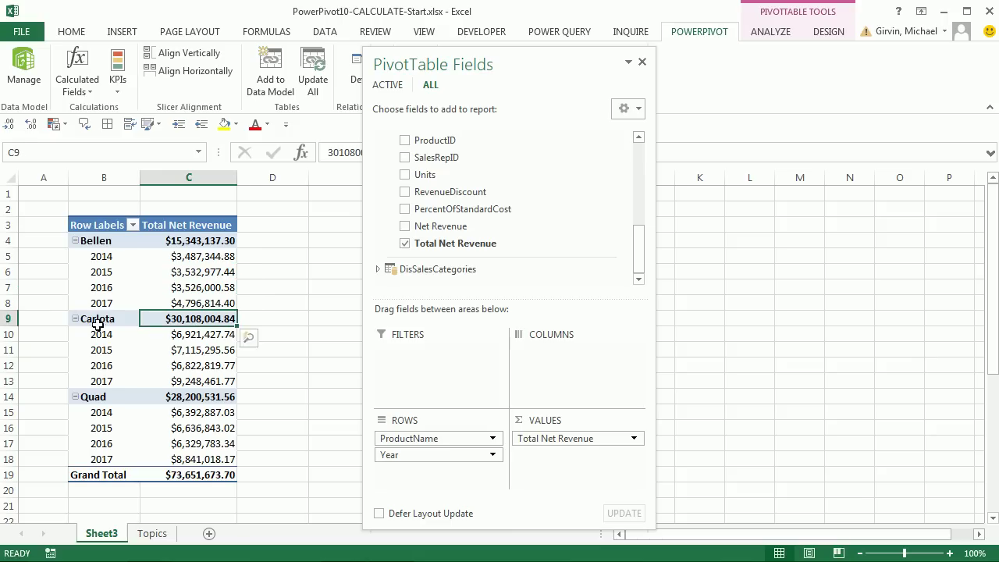
pyautogui.click(207, 475)
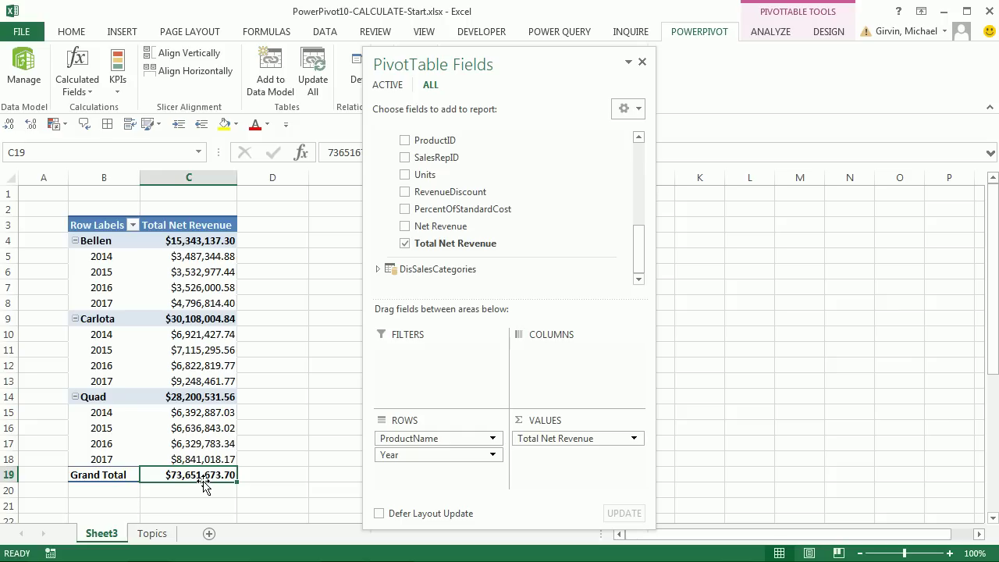
pyautogui.click(213, 397)
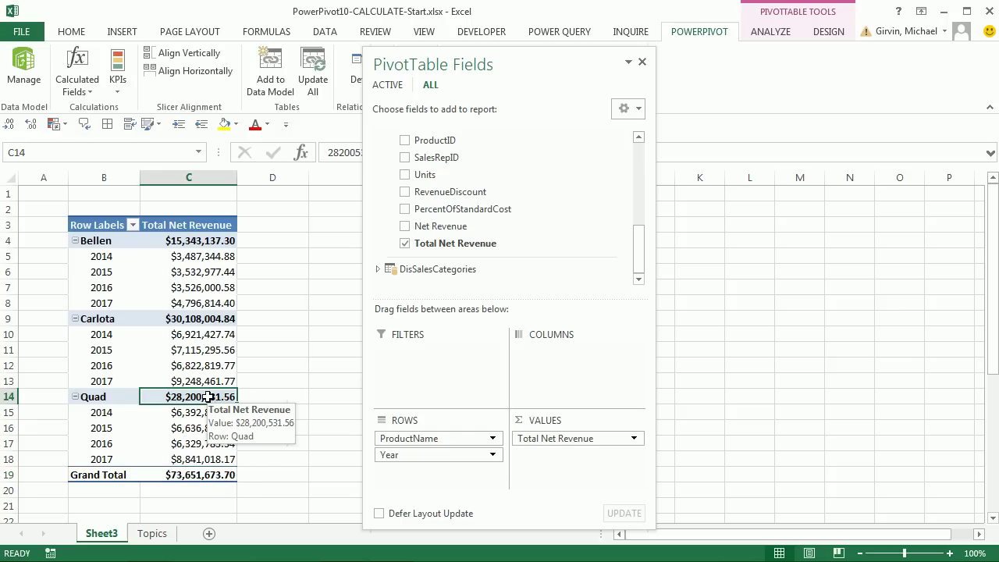
pyautogui.click(202, 350)
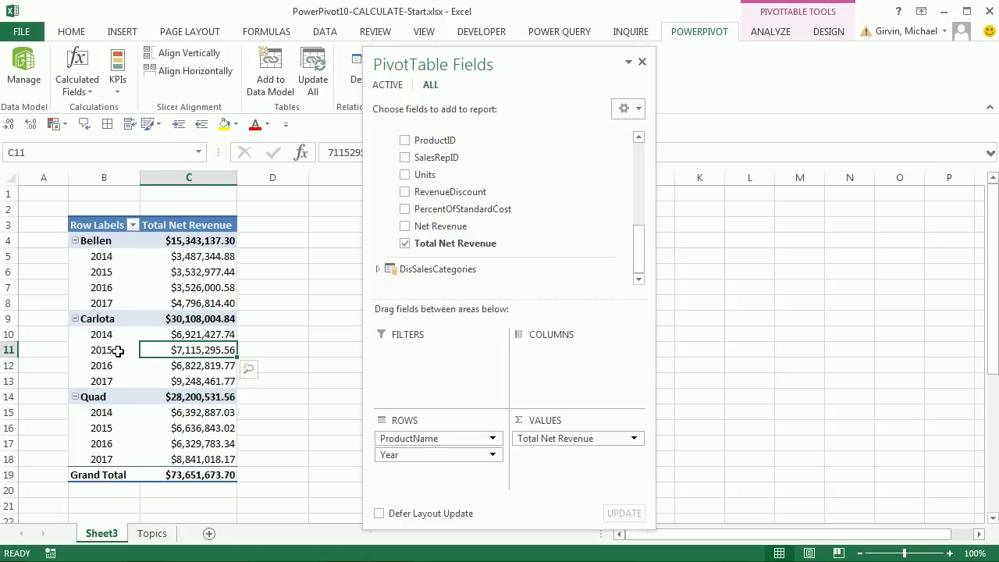
# Step: Switch to the PowerPivot window and examine in Diagram View how dProducts and dCalendar relate to fSales
pyautogui.hotkey('alt', 'Tab')
pyautogui.hotkey('alt', 'Tab')
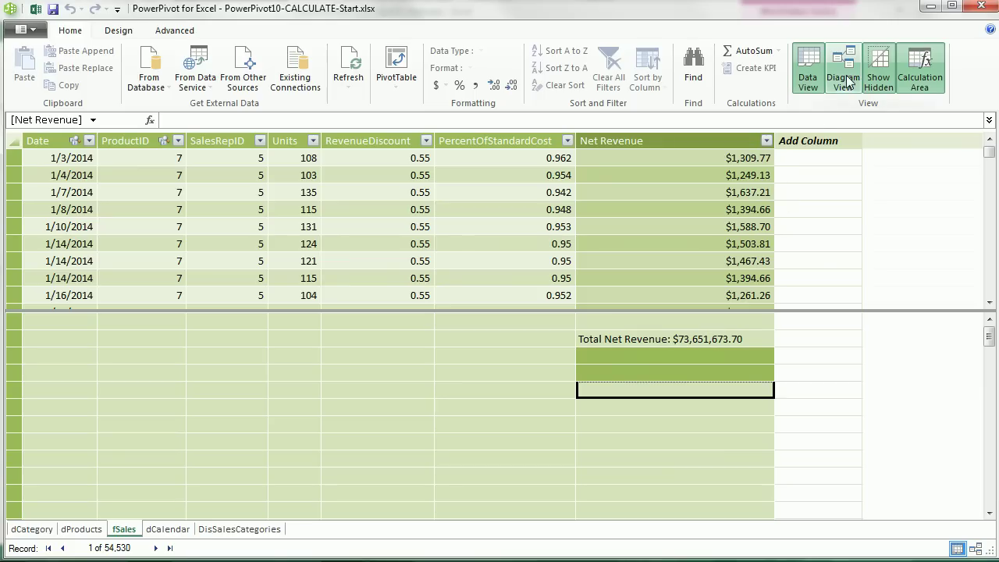
pyautogui.click(846, 78)
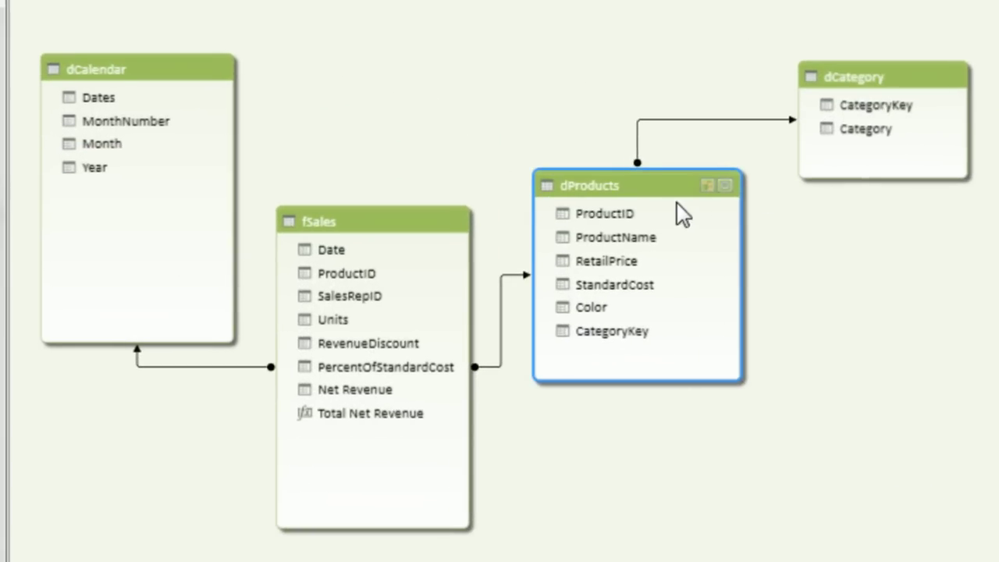
pyautogui.click(584, 247)
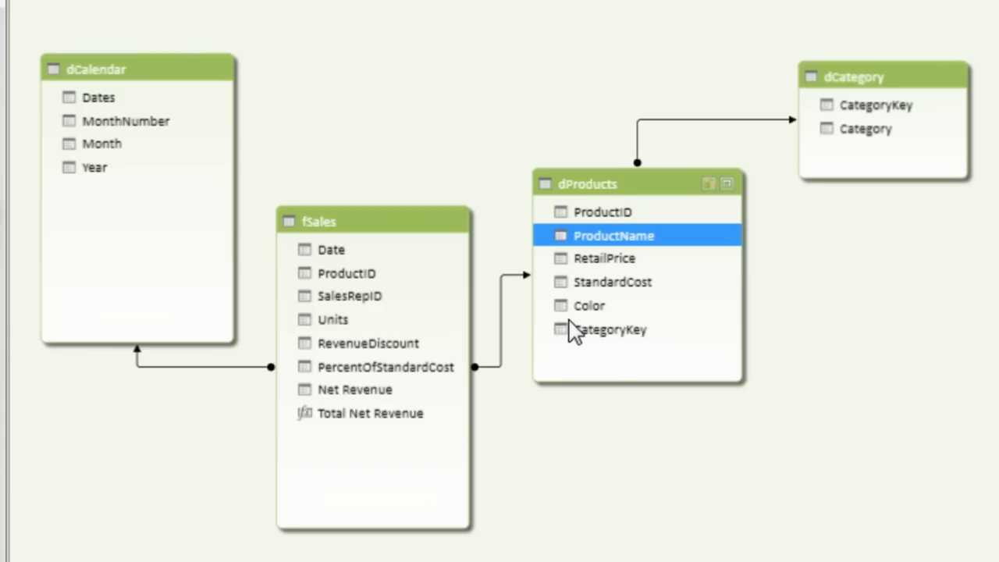
pyautogui.click(512, 275)
pyautogui.click(100, 168)
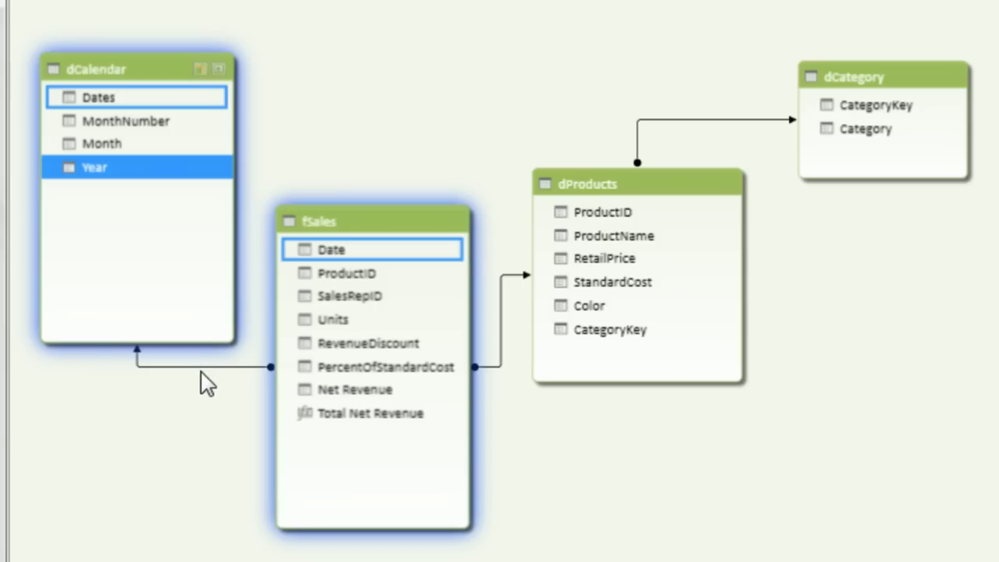
pyautogui.click(200, 370)
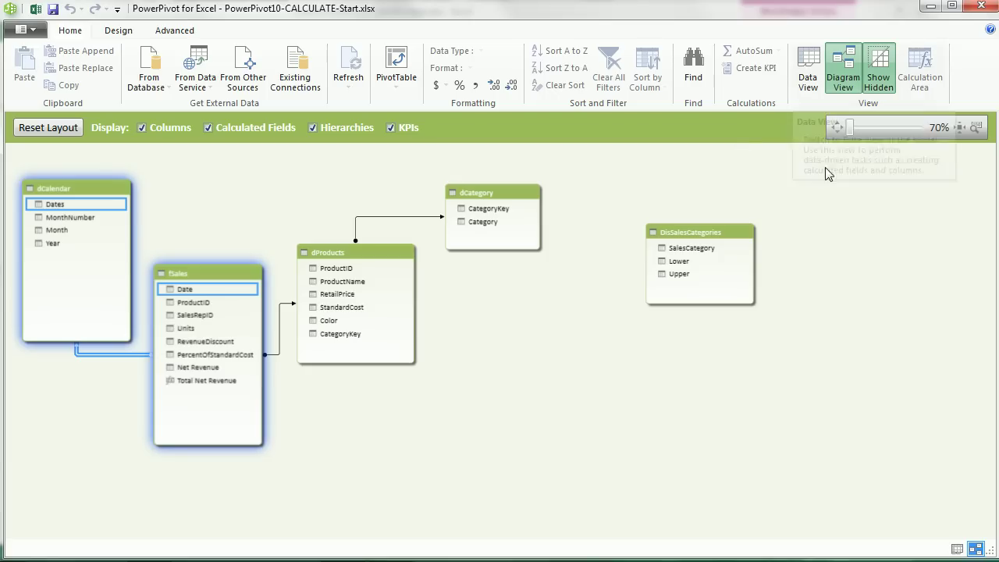
# Step: Return to Data View and create the calculated field COUNTROWS:=COUNTROWS(fSales) in the cell below Total Net Revenue
pyautogui.click(813, 80)
pyautogui.click(654, 356)
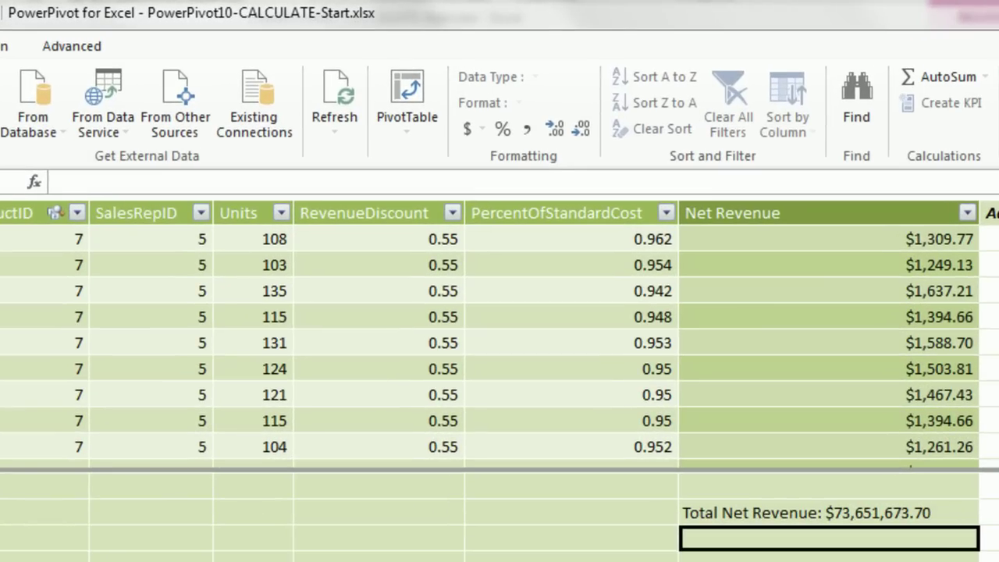
pyautogui.write('COUNTROWS:')
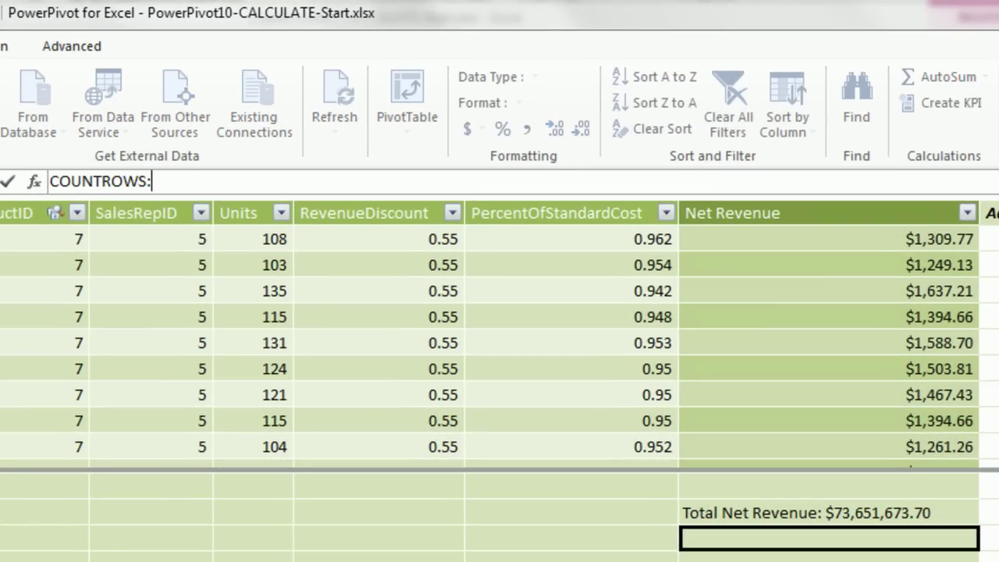
pyautogui.write('=c')
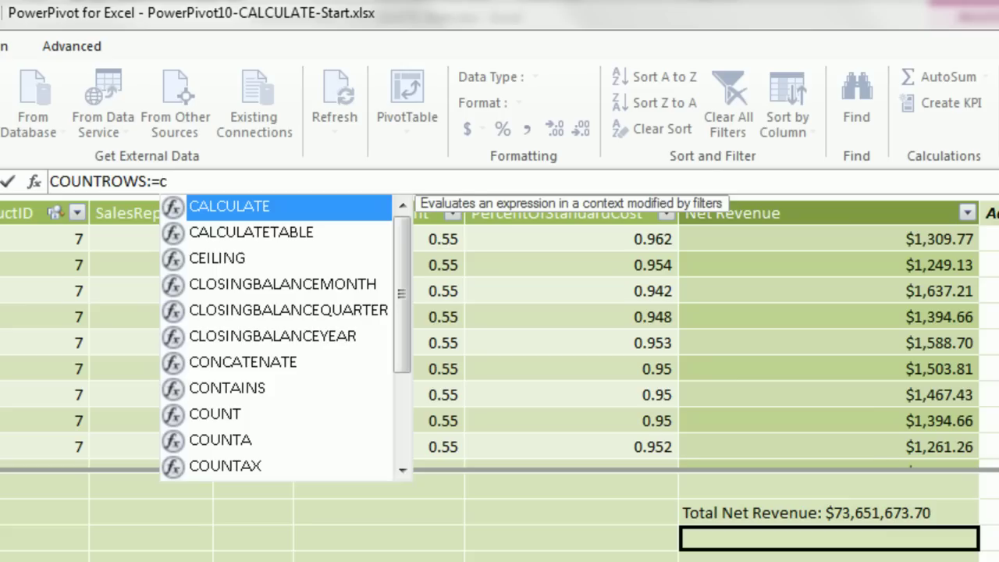
pyautogui.write('ountr')
pyautogui.press('Tab')
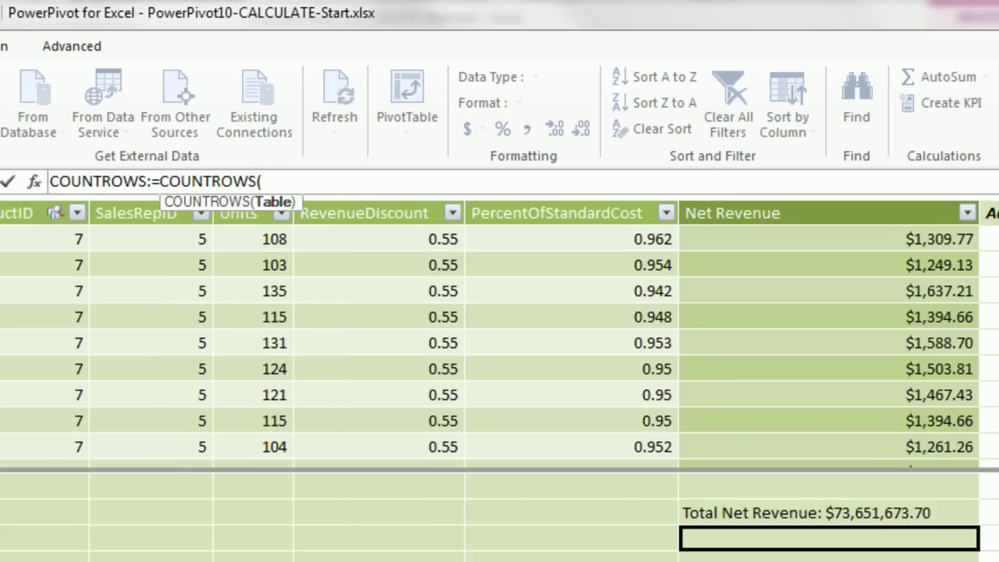
pyautogui.write('fs')
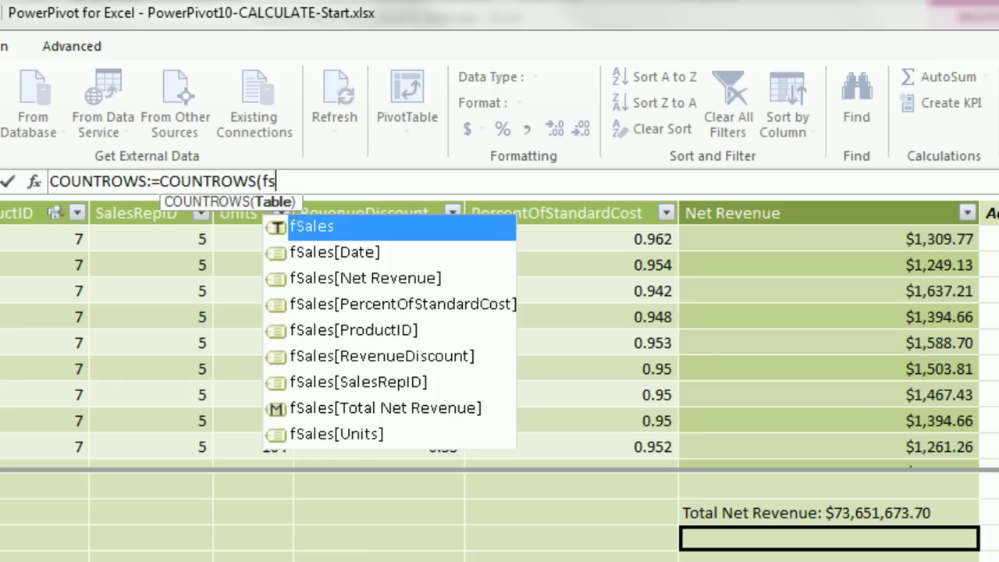
pyautogui.press('Tab')
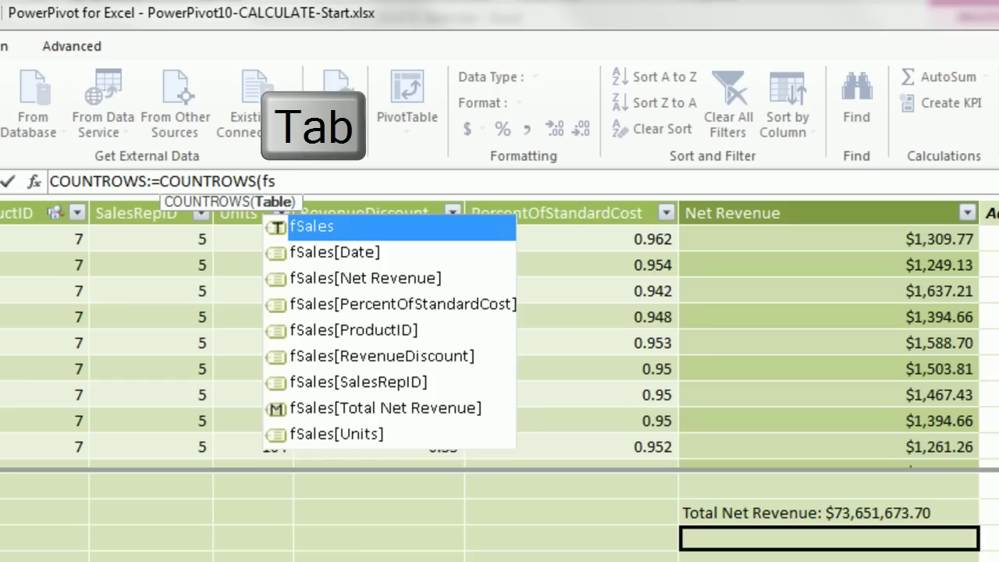
pyautogui.write(')')
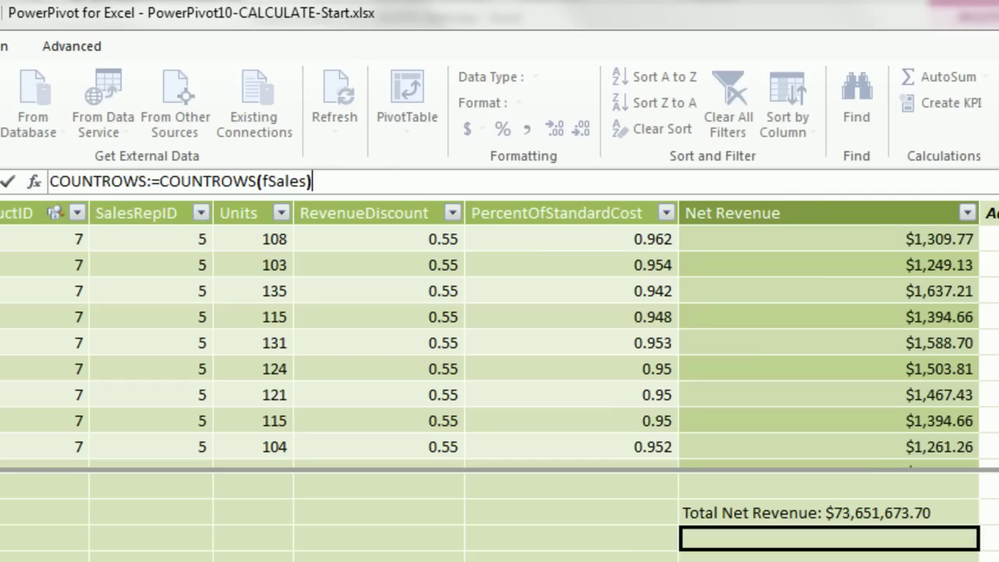
pyautogui.press('Return')
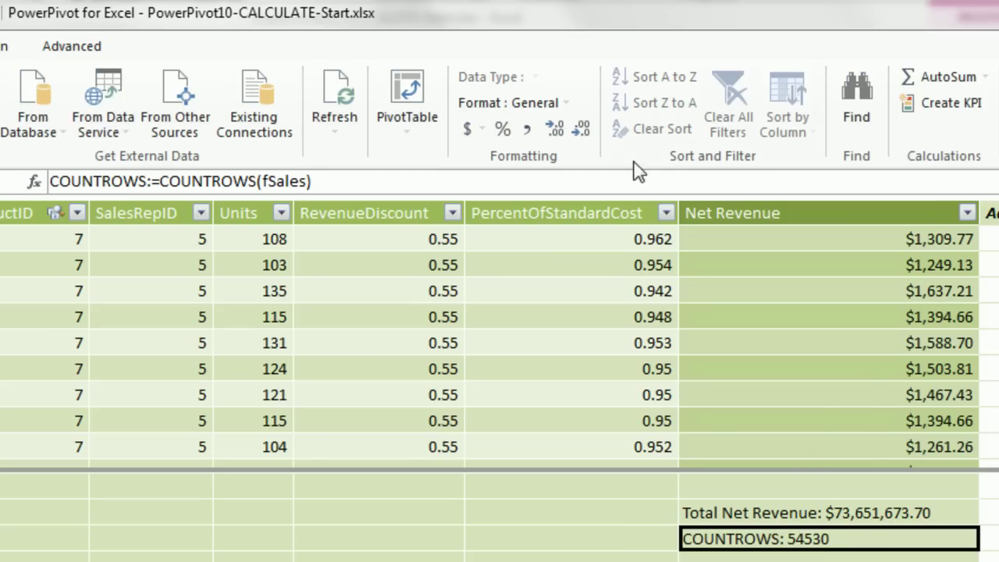
# Step: Format COUNTROWS with a thousands separator and no decimals, and add it to the values of the PivotTable in the Excel window
pyautogui.click(528, 128)
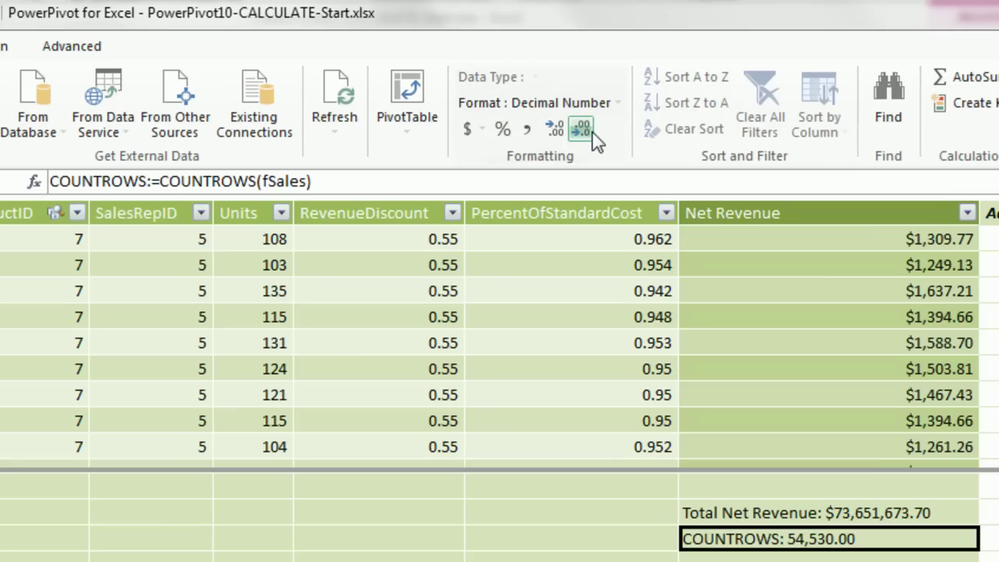
pyautogui.click(582, 129)
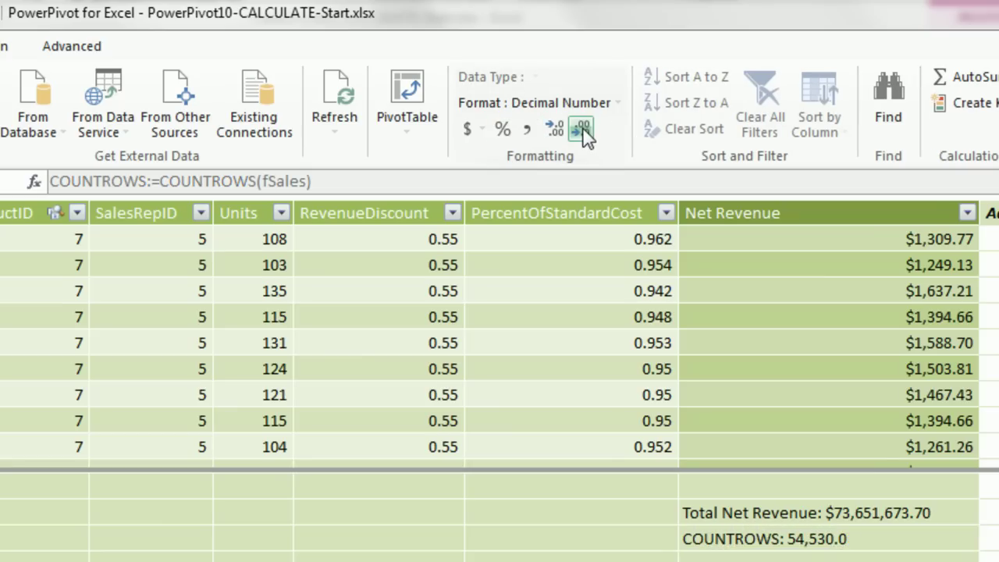
pyautogui.hotkey('alt', 'Tab')
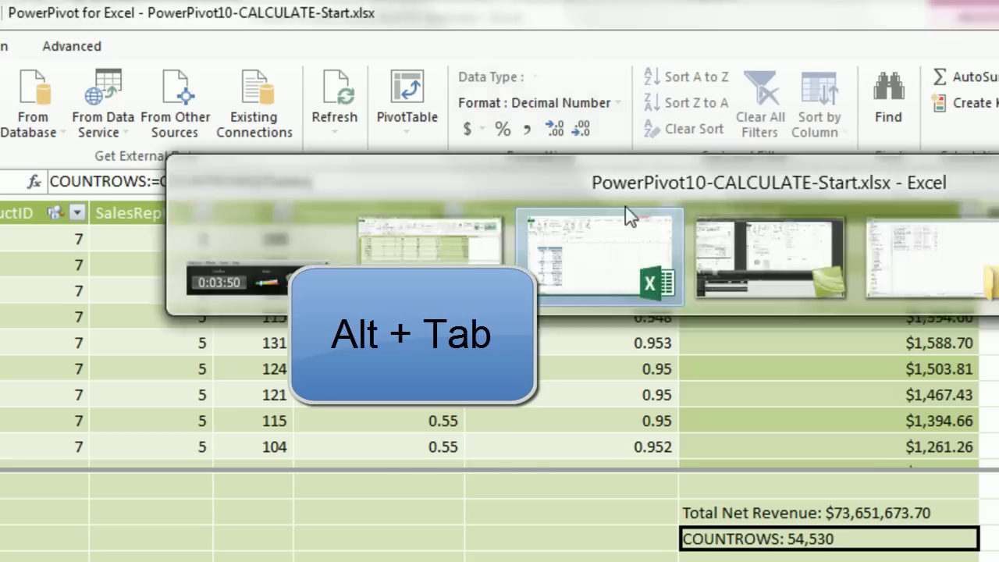
pyautogui.click(462, 190)
pyautogui.moveTo(563, 240); pyautogui.dragTo(718, 538)
pyautogui.moveTo(676, 49); pyautogui.dragTo(772, 23)
# Step: Compare the PivotTable's COUNTROWS grand total with the fSales record count in the PowerPivot window, and return to Excel
pyautogui.click(344, 518)
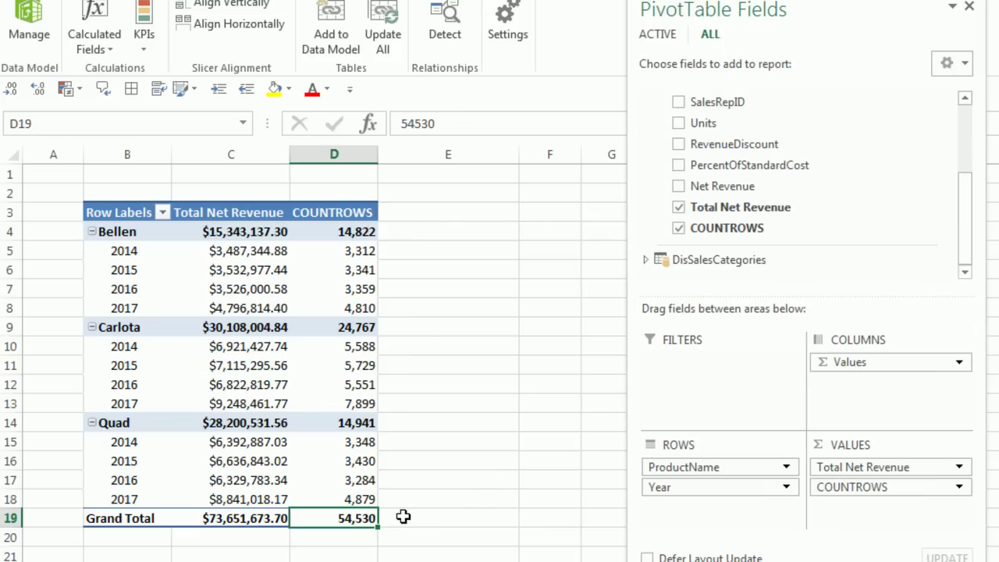
pyautogui.hotkey('alt', 'Tab')
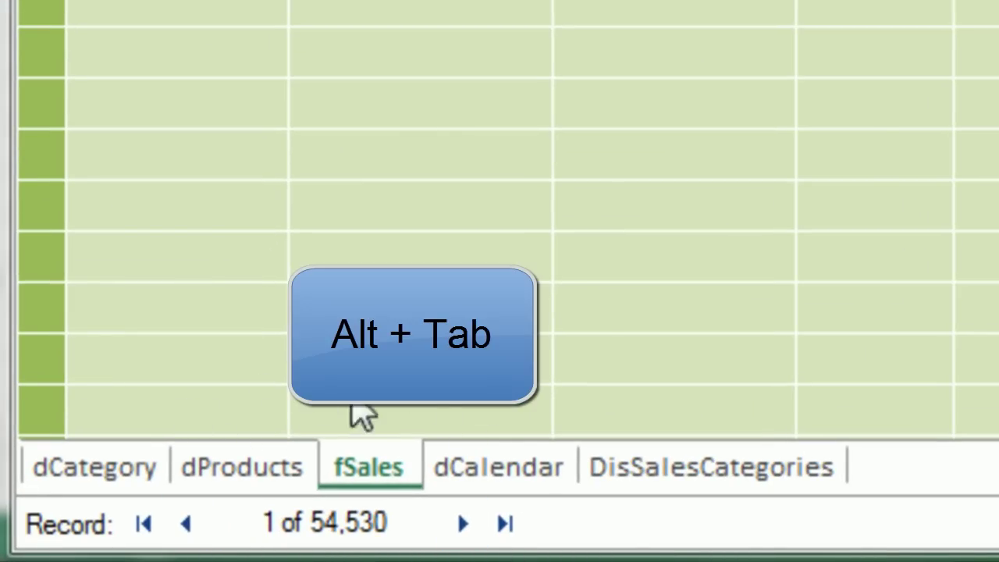
pyautogui.hotkey('alt', 'Tab')
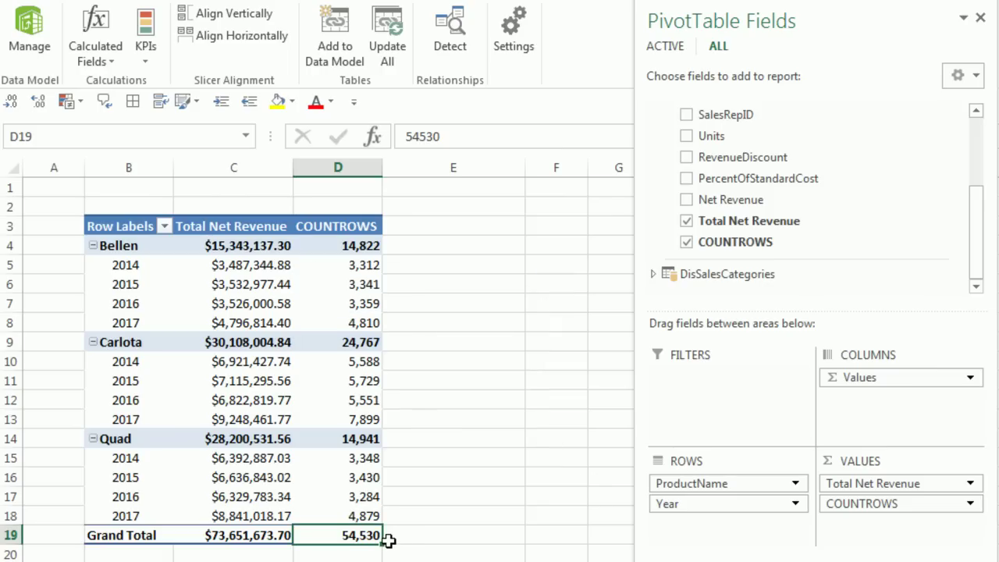
# Step: Examine the COUNTROWS cells for Bellen, Carlota and Quad against the product and year criteria of their rows
pyautogui.click(364, 285)
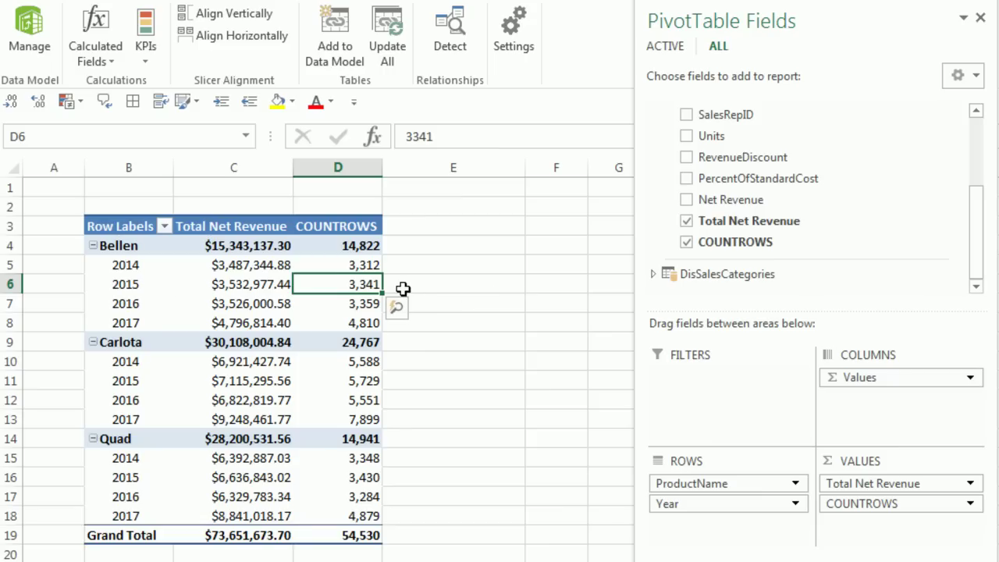
pyautogui.click(373, 341)
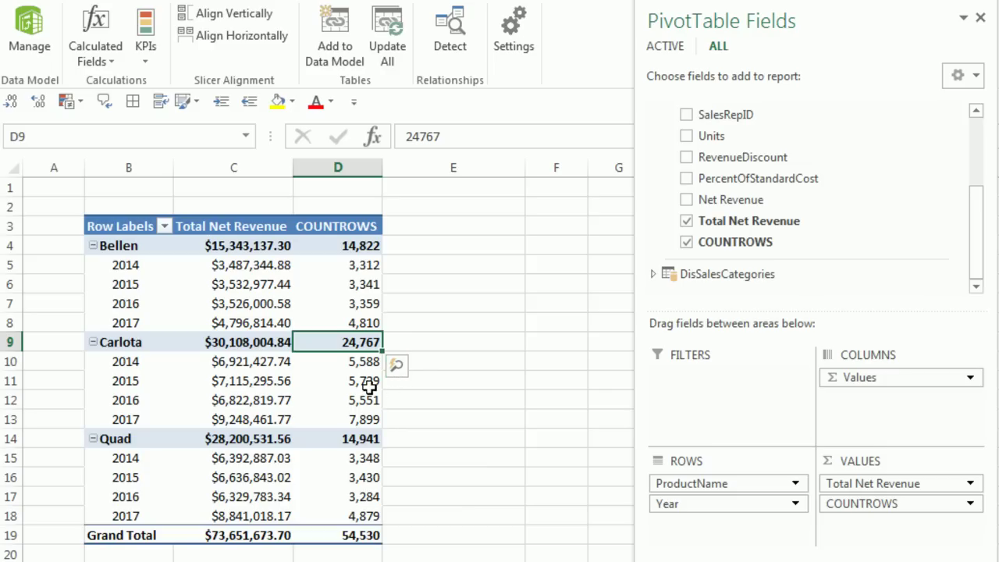
pyautogui.click(368, 381)
pyautogui.click(372, 399)
pyautogui.click(370, 419)
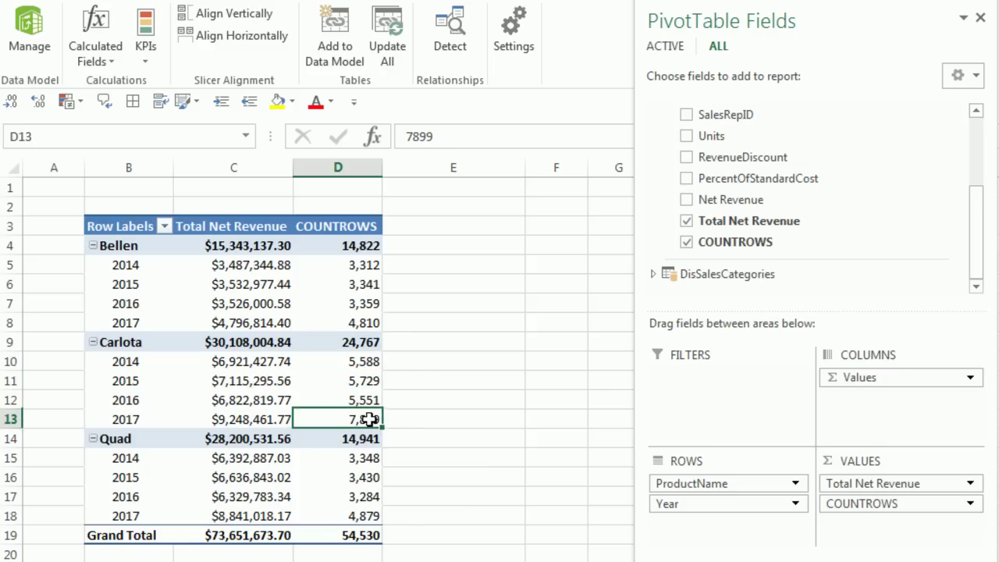
pyautogui.click(370, 458)
pyautogui.click(366, 477)
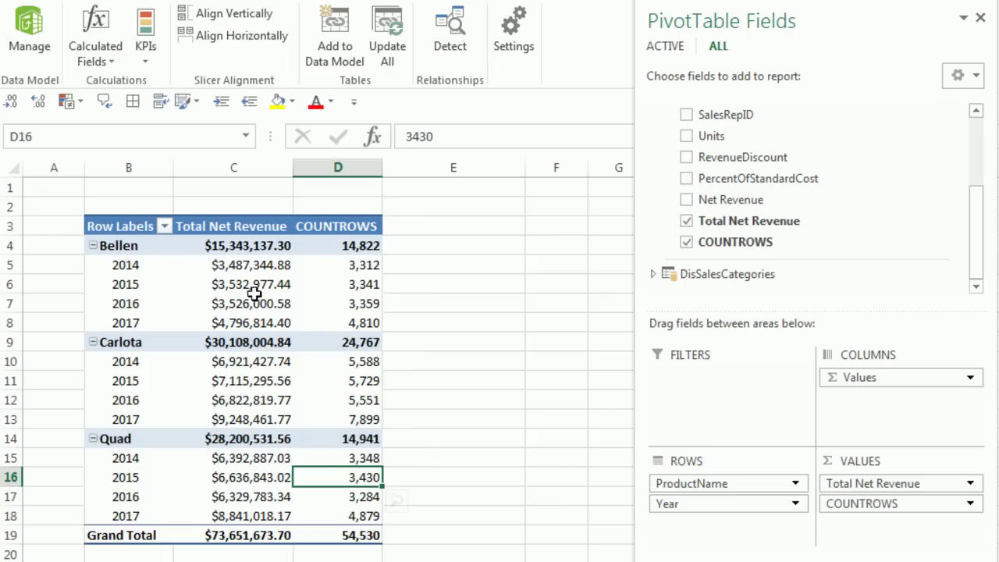
pyautogui.click(435, 288)
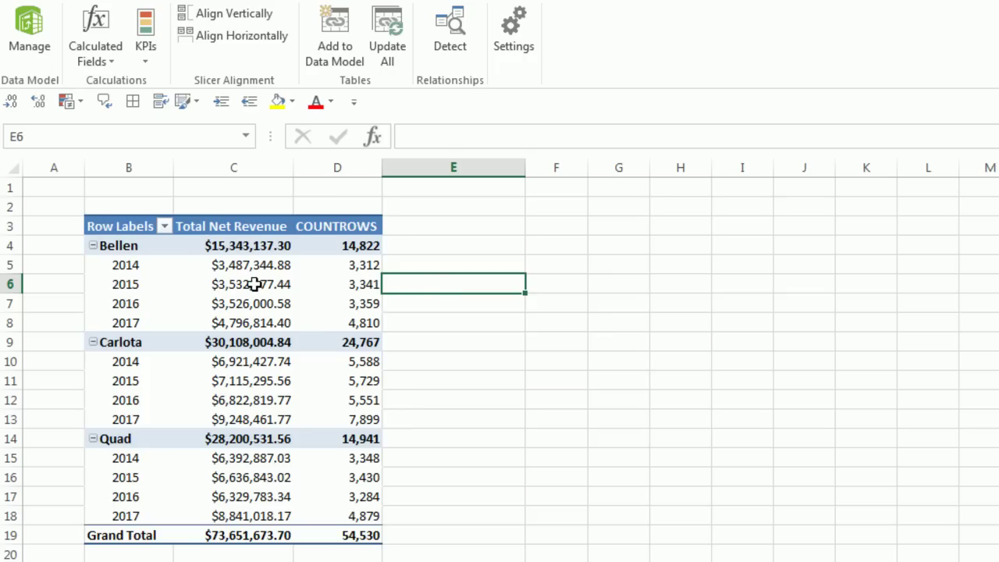
pyautogui.moveTo(326, 287)
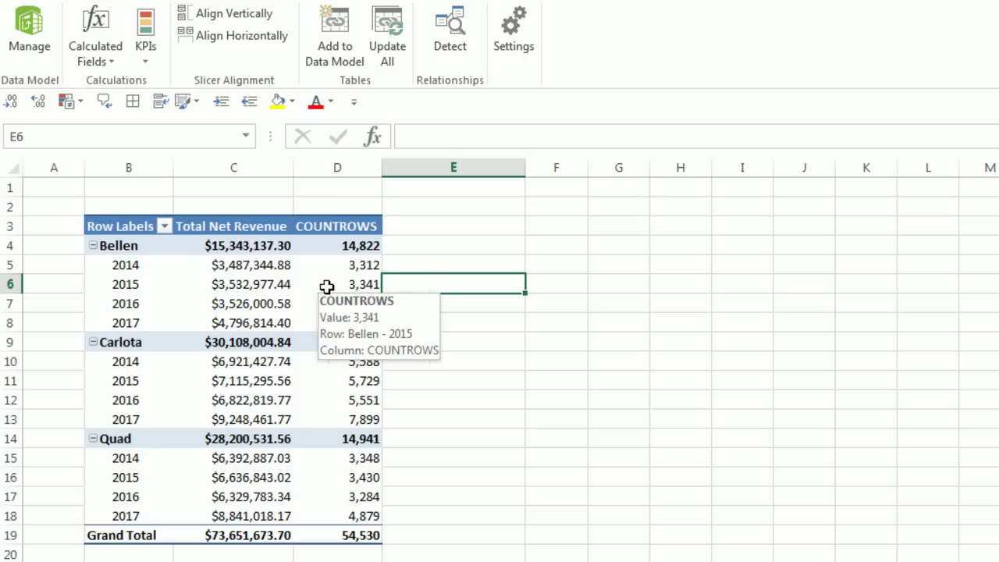
pyautogui.moveTo(293, 265)
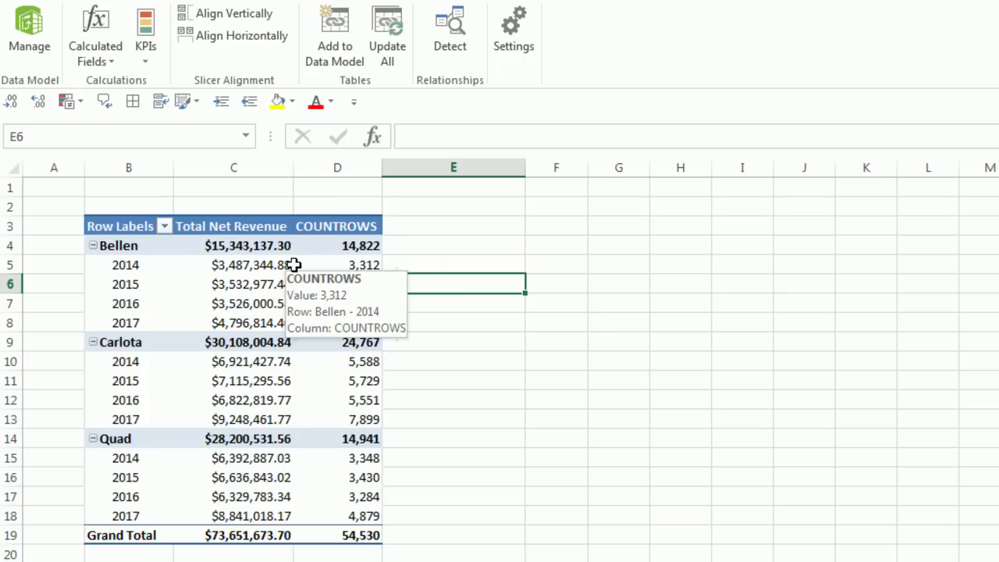
# Step: Switch to PowerPivot and begin the calculated field Net Revenue Last Year:=CALCULATE([Total Net Revenue], in the cell below COUNTROWS
pyautogui.hotkey('alt', 'Tab')
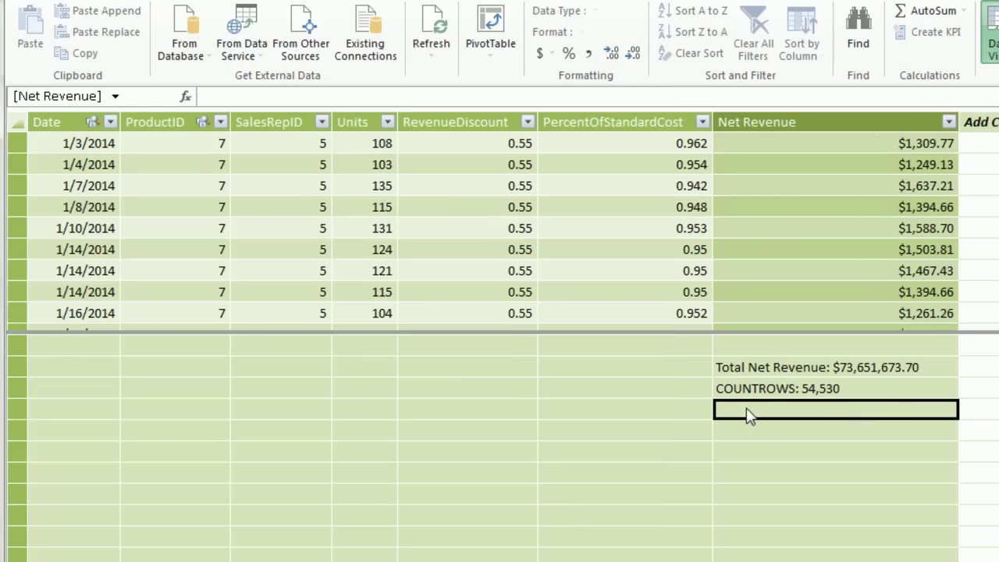
pyautogui.write('Net Revenue Last Year')
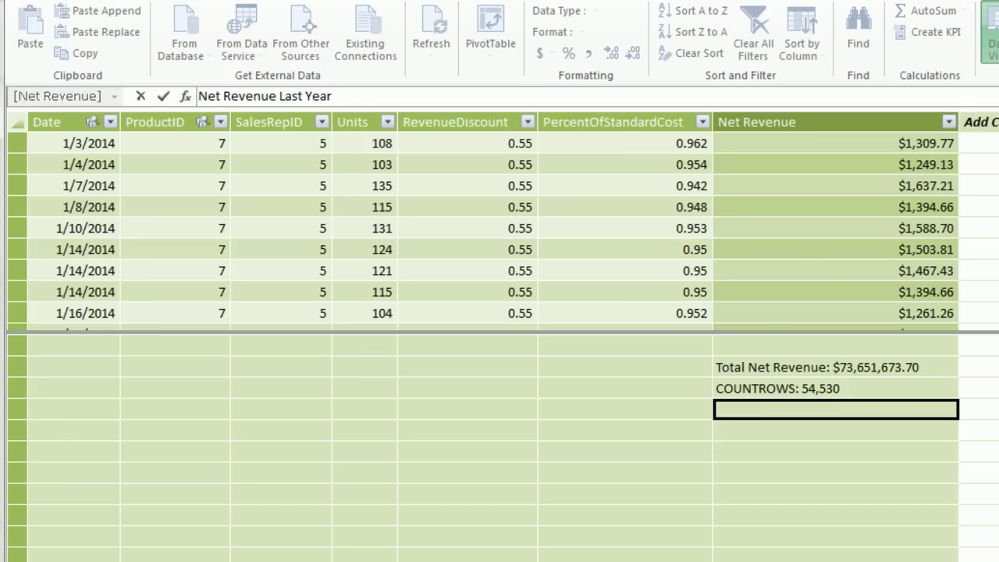
pyautogui.write(':=c')
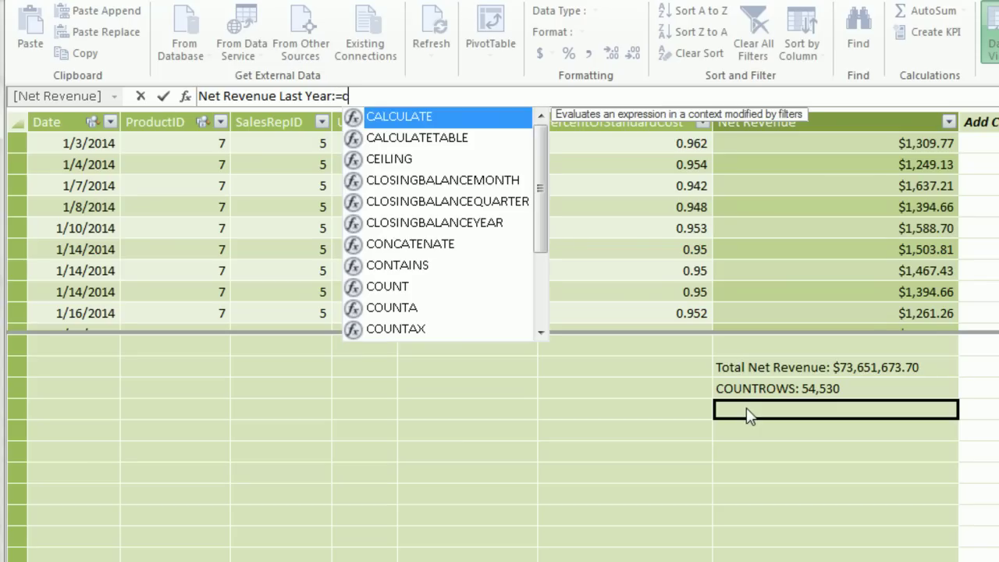
pyautogui.press('Tab')
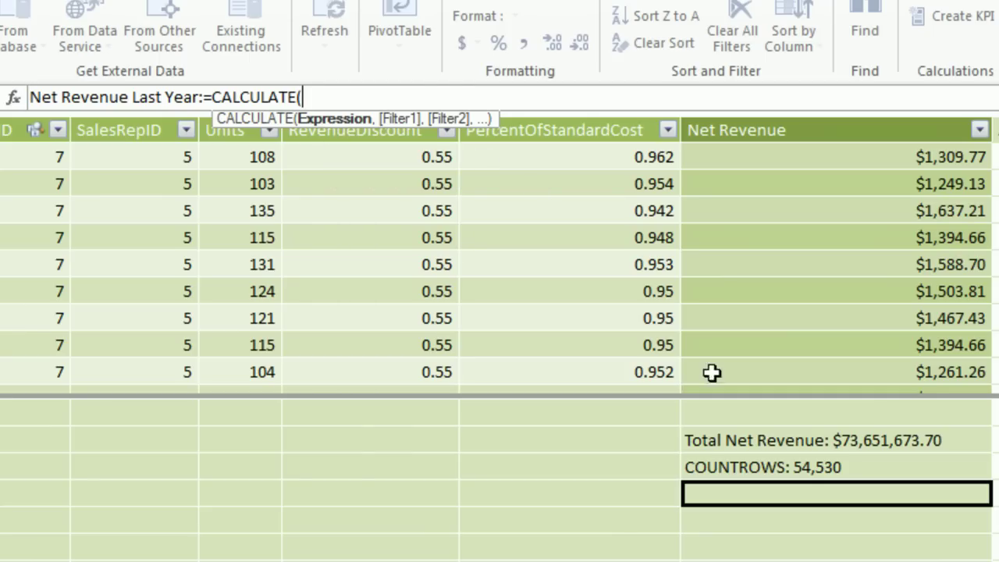
pyautogui.click(730, 438)
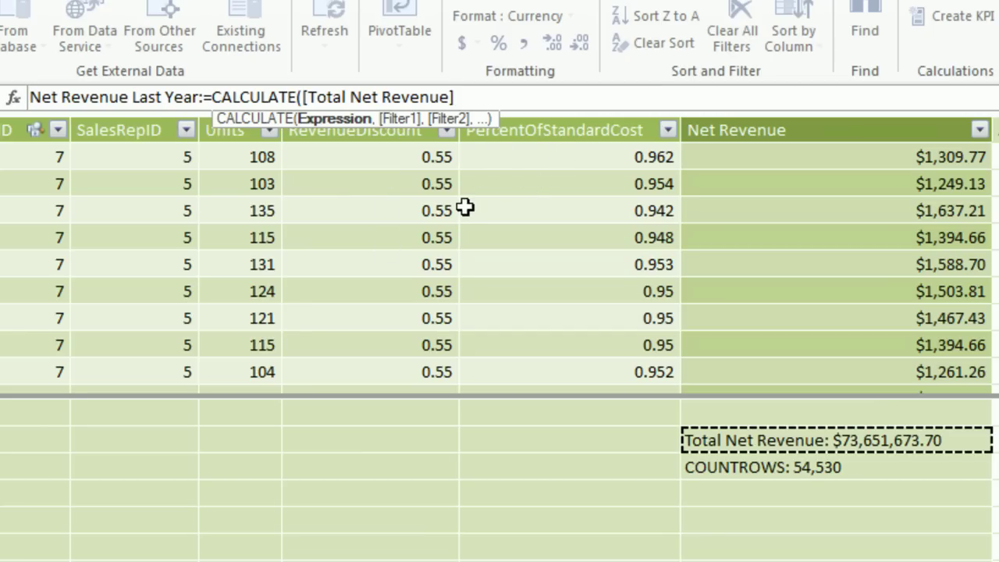
pyautogui.write(',')
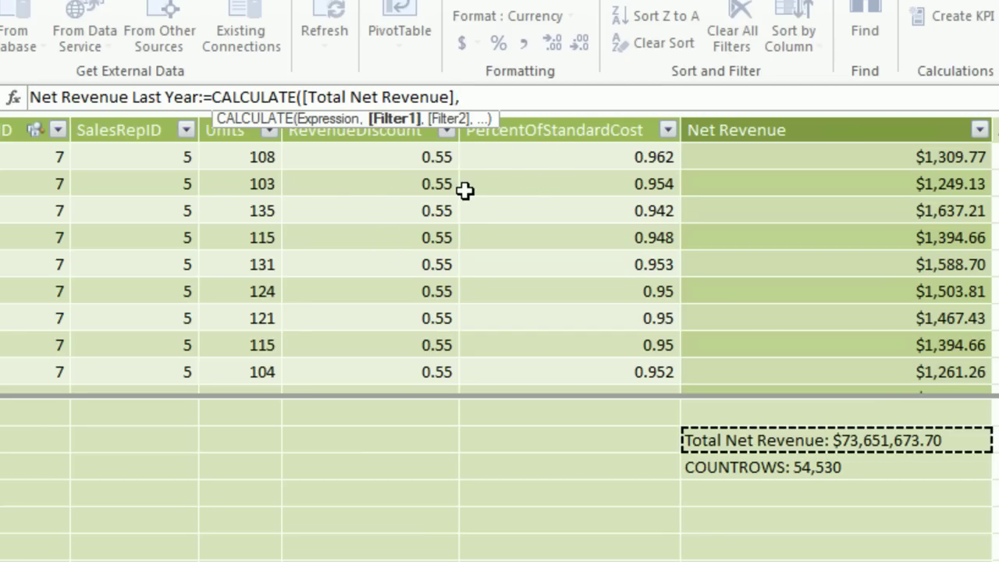
# Step: Complete the Net Revenue Last Year formula with the filter SAMEPERIODLASTYEAR(dCalendar[Dates]) and format the field as dollar currency
pyautogui.write('s')
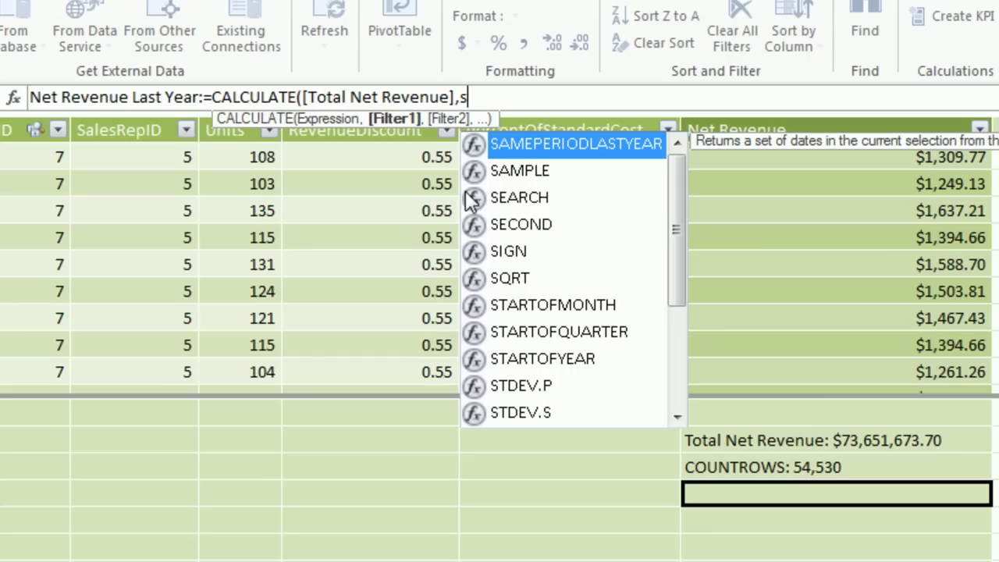
pyautogui.press('Tab')
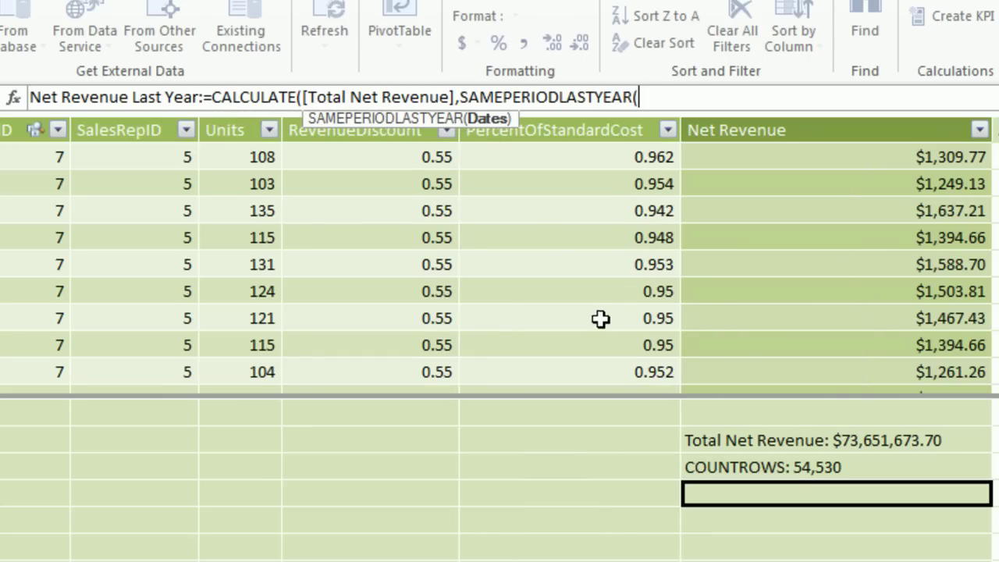
pyautogui.write('dc')
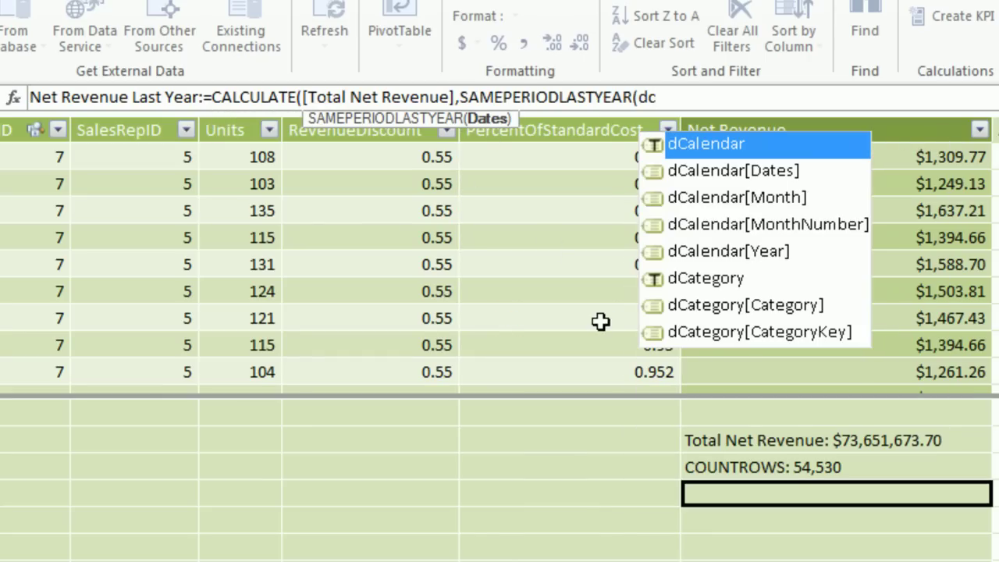
pyautogui.press('Down')
pyautogui.press('Tab')
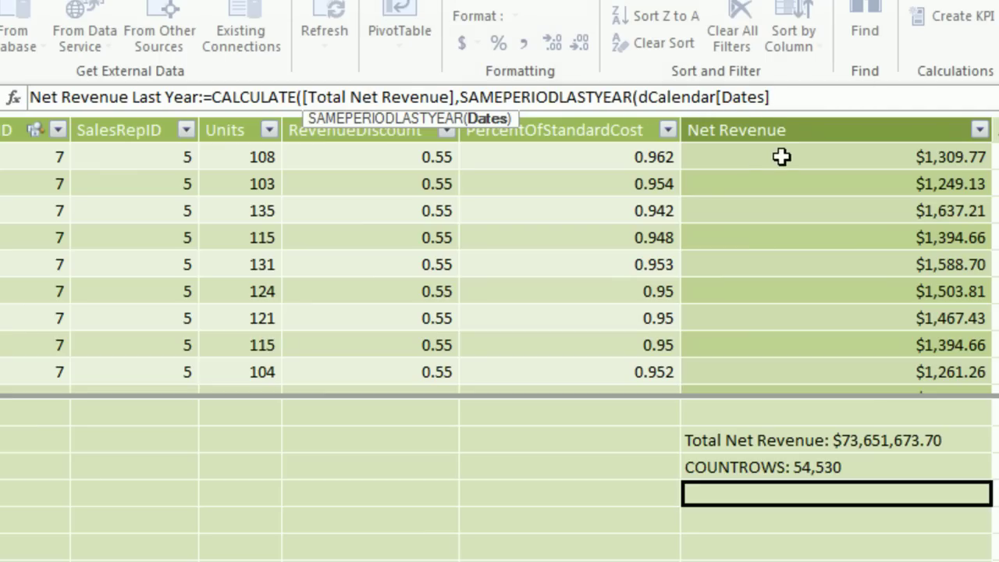
pyautogui.write('))')
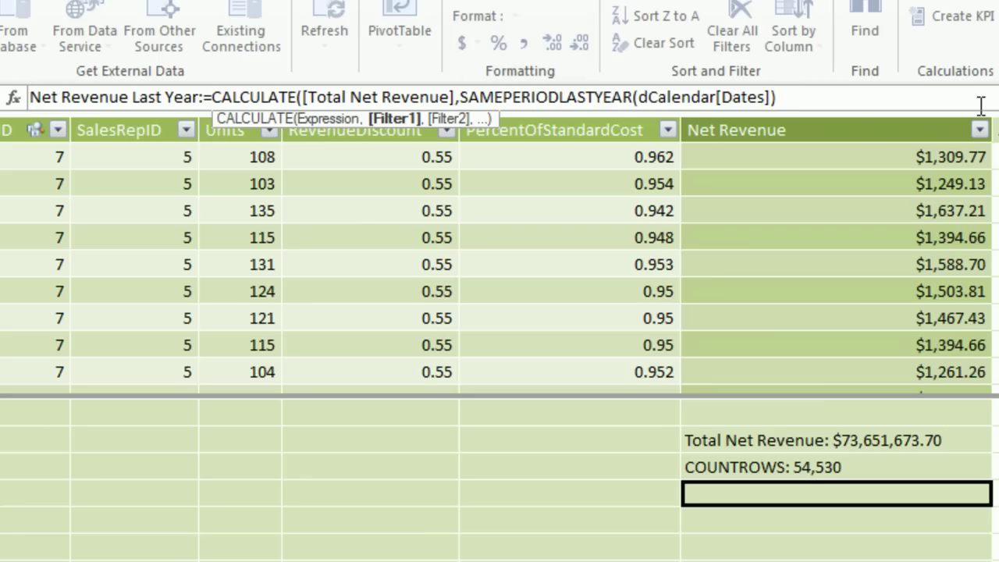
pyautogui.write(')')
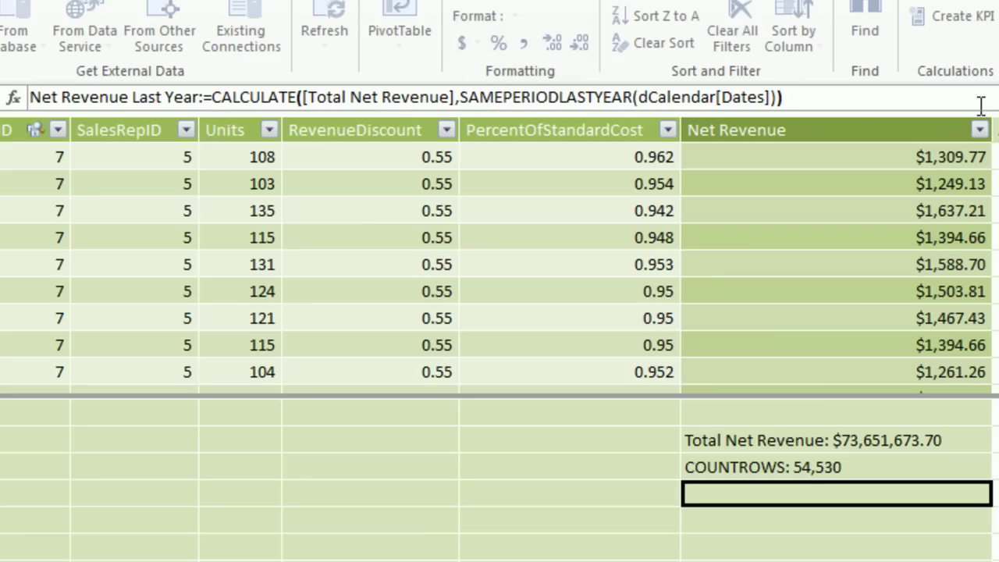
pyautogui.press('Return')
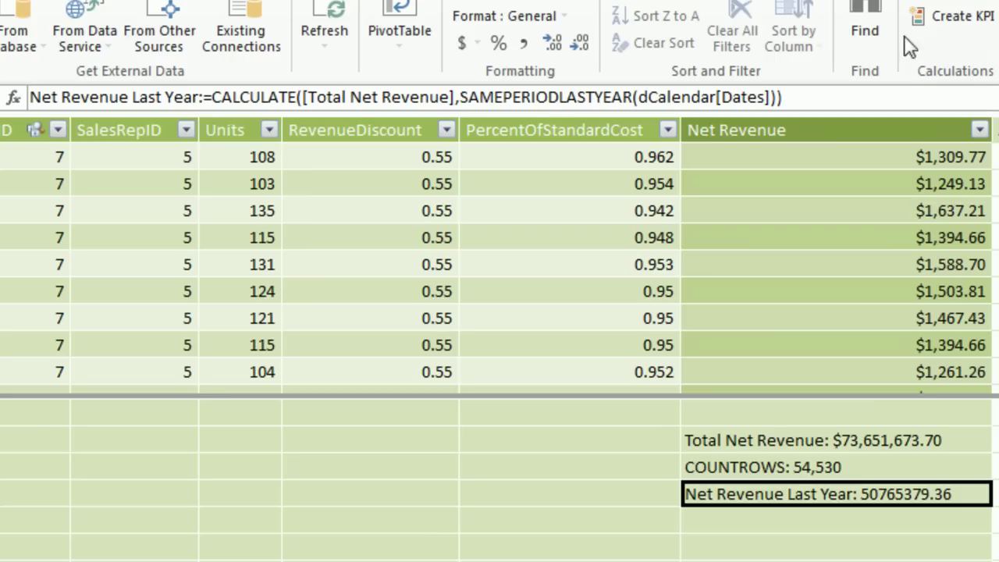
pyautogui.click(481, 45)
pyautogui.click(502, 70)
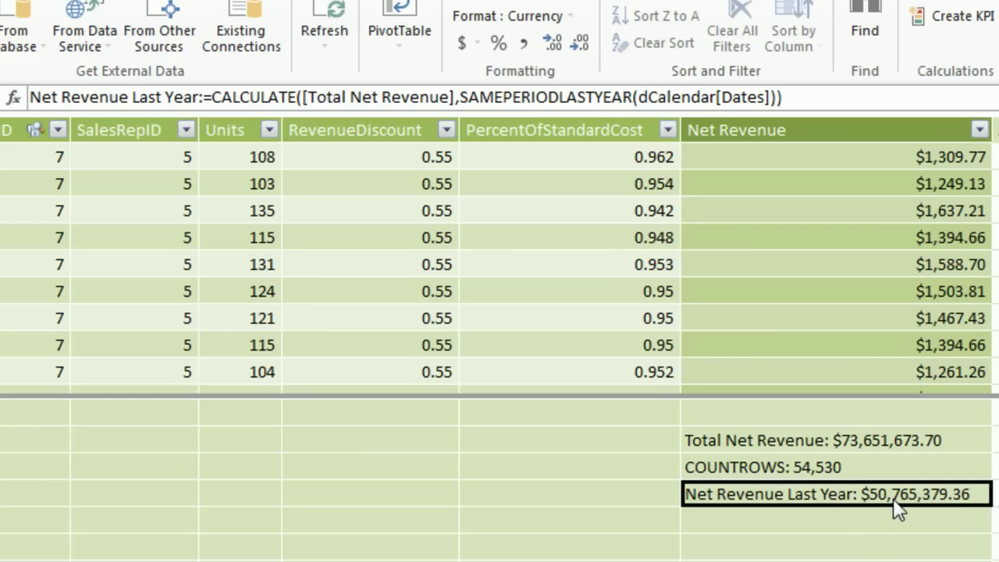
# Step: Switch to Excel and add the Net Revenue Last Year calculated field from fSales to the PivotTable's values
pyautogui.hotkey('alt', 'Tab')
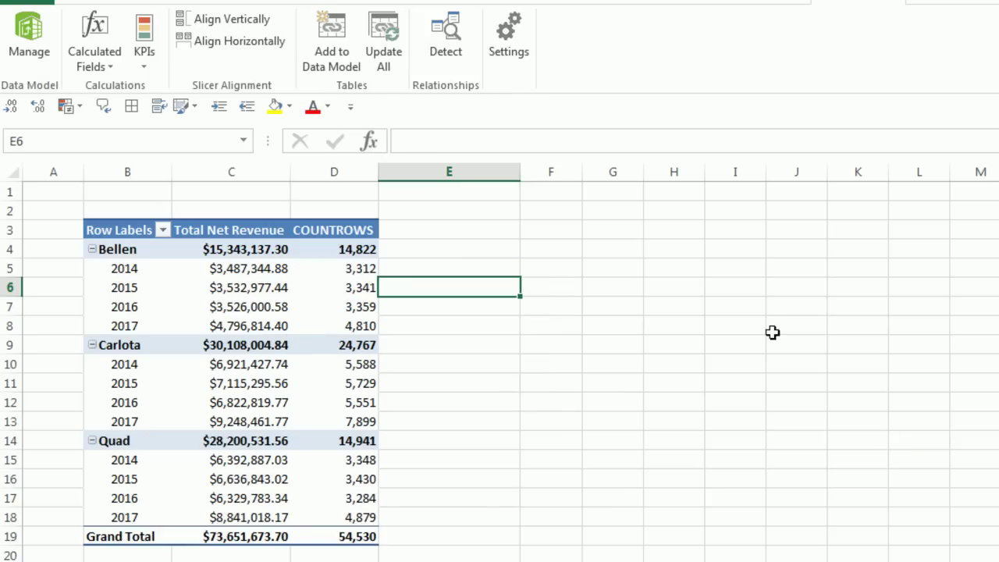
pyautogui.click(363, 267)
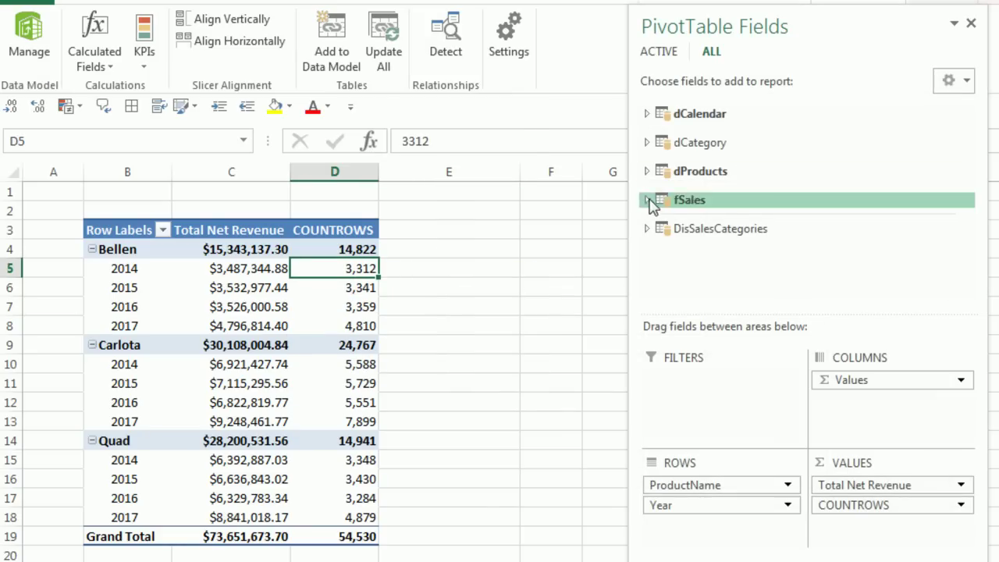
pyautogui.click(647, 200)
pyautogui.scroll(-2, 765, 263)
pyautogui.moveTo(732, 248); pyautogui.dragTo(874, 537)
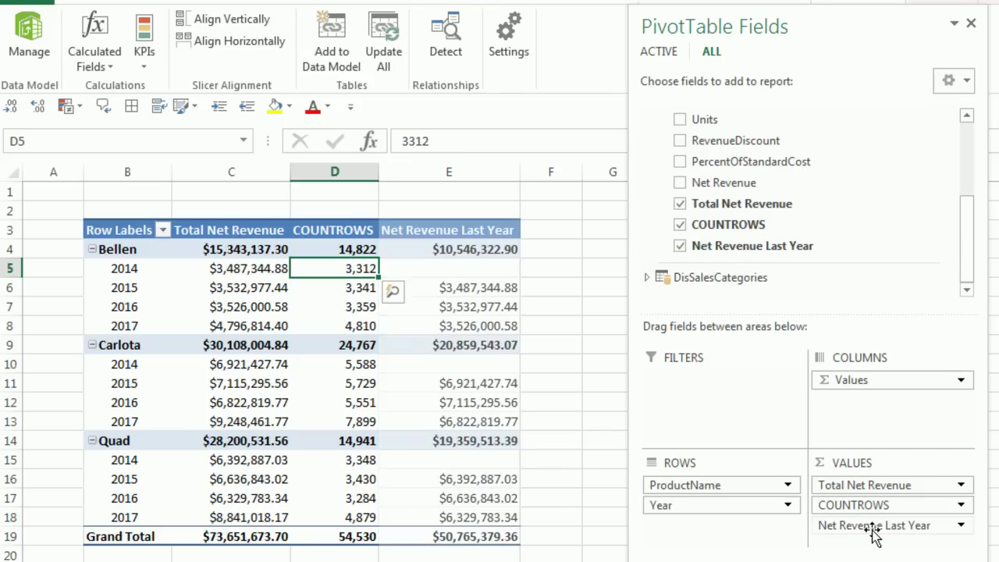
# Step: Examine Bellen's 2015 Net Revenue Last Year cell against its row criteria and the Total Net Revenue column
pyautogui.click(473, 295)
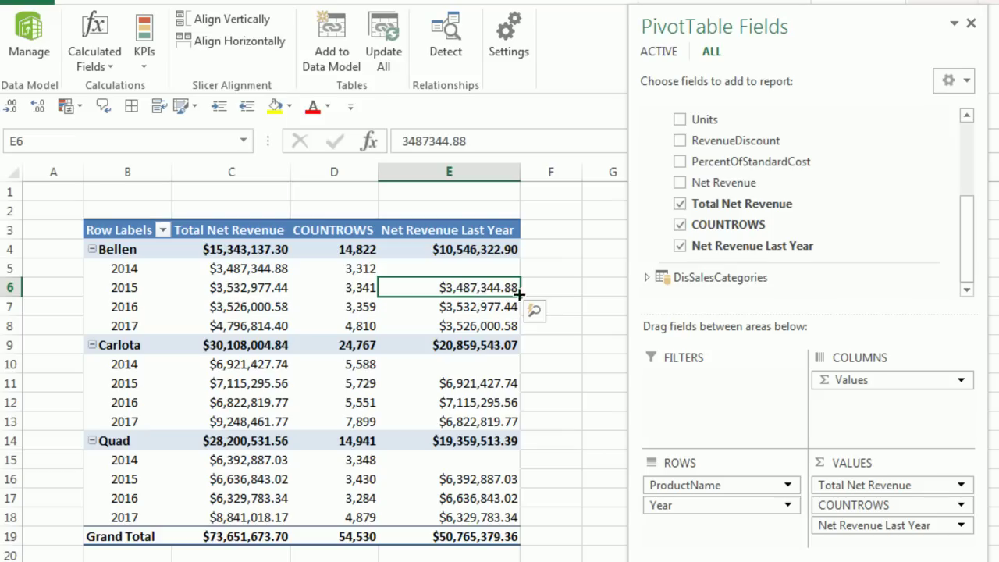
pyautogui.moveTo(485, 290)
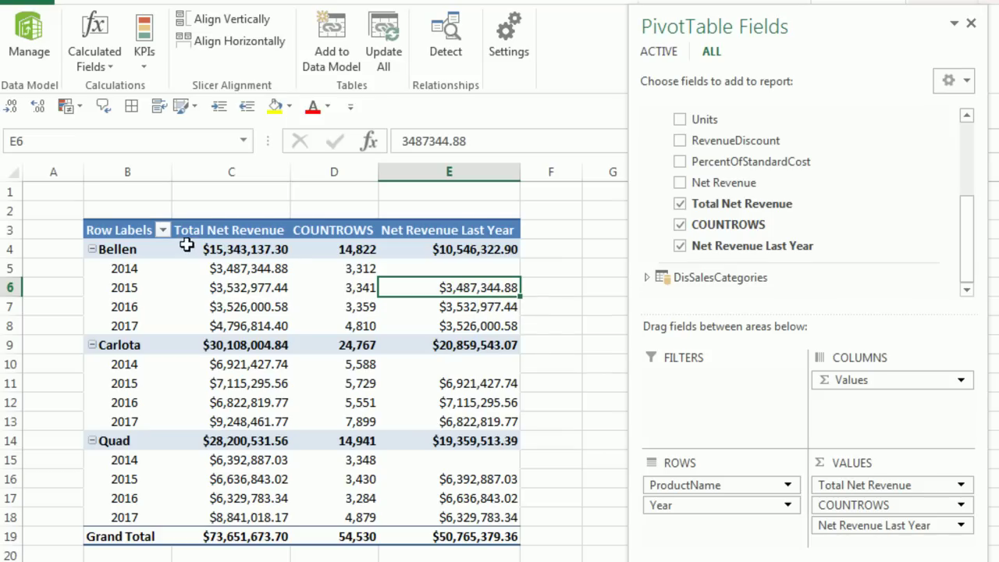
pyautogui.moveTo(141, 292)
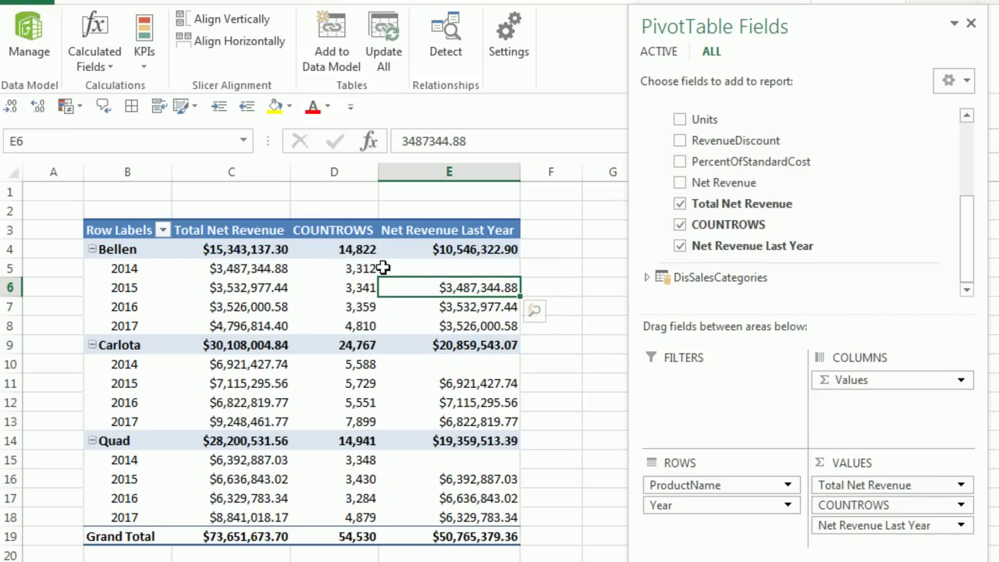
pyautogui.moveTo(428, 292)
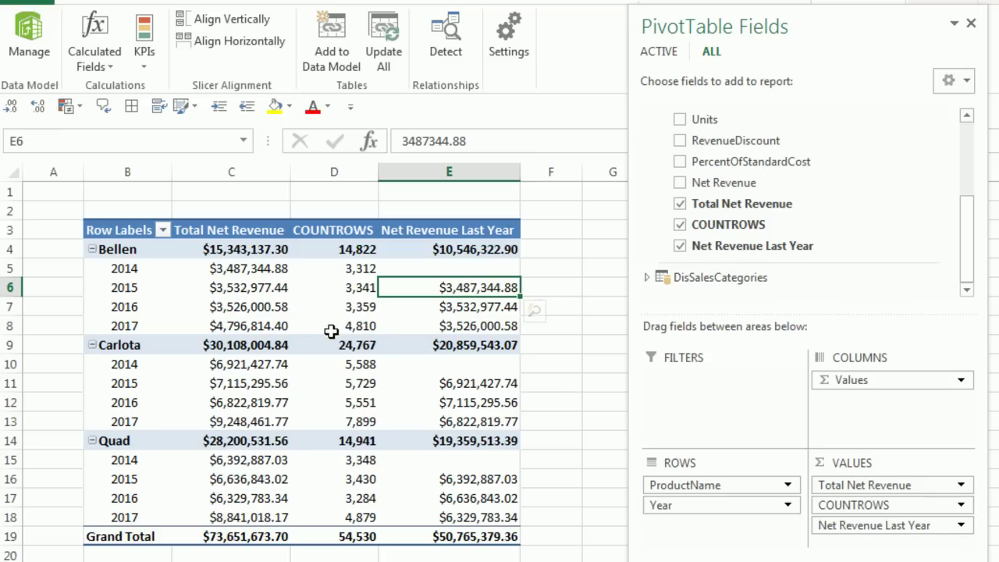
pyautogui.moveTo(266, 291)
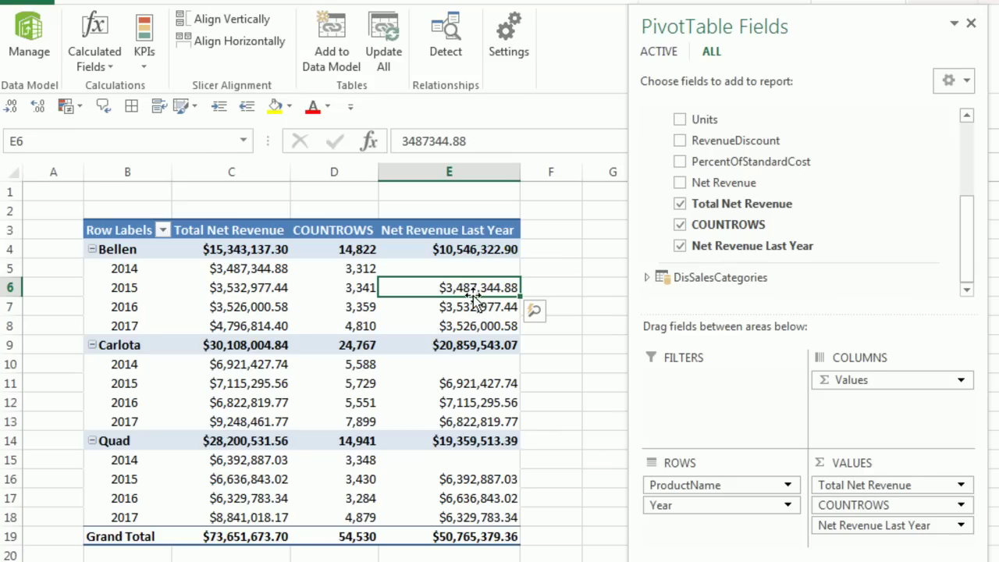
# Step: Switch to PowerPivot, create % Change:=[Total Net Revenue]/[Net Revenue Last Year]-1 in the cell below Net Revenue Last Year, and format it as a percentage
pyautogui.hotkey('alt', 'Tab')
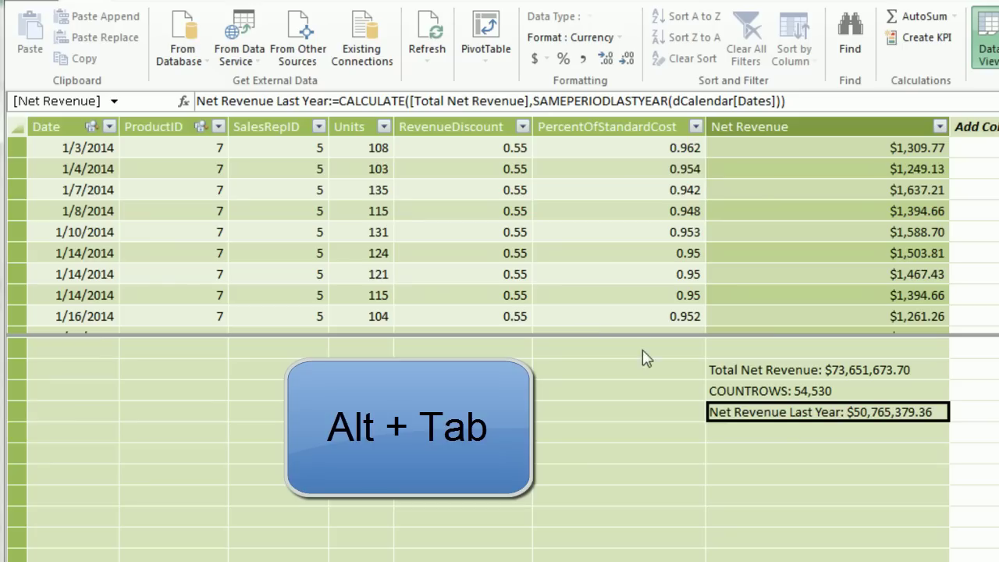
pyautogui.click(780, 436)
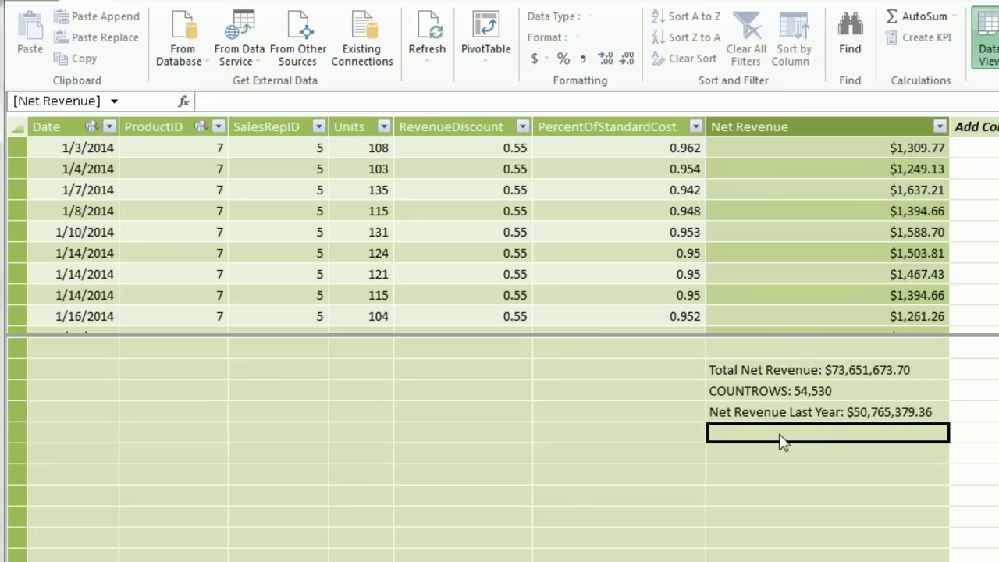
pyautogui.write('% Change:=')
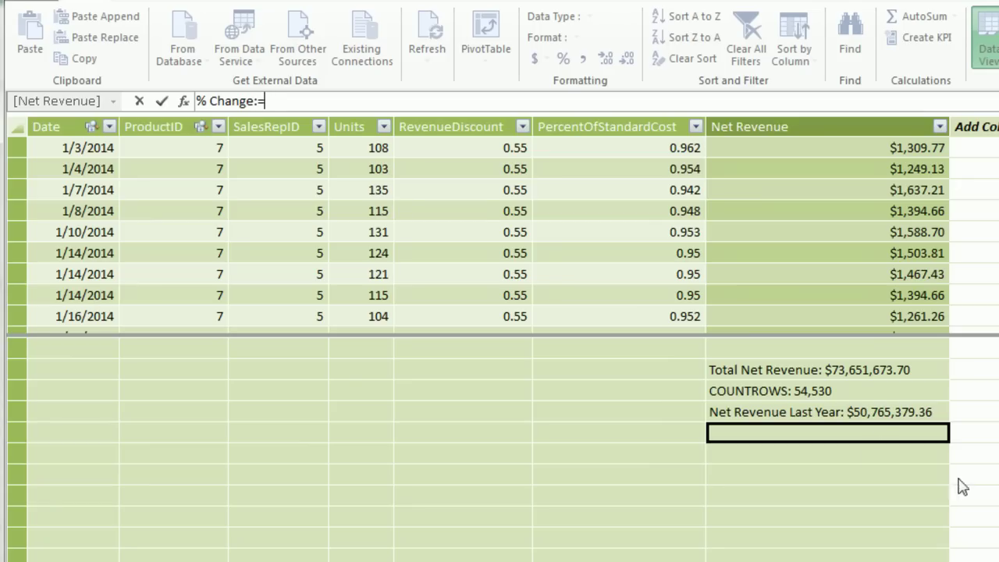
pyautogui.click(837, 378)
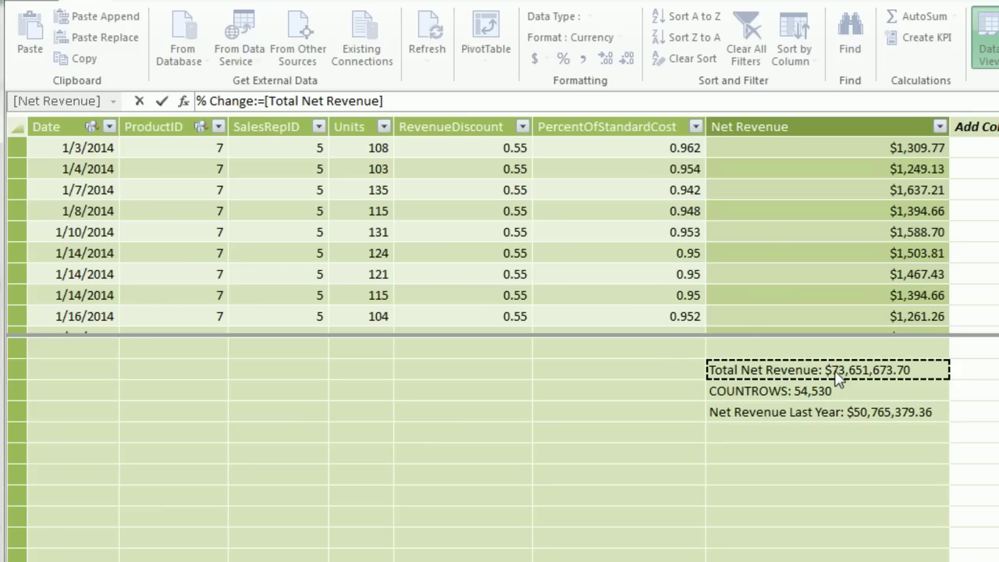
pyautogui.write('/')
pyautogui.click(778, 414)
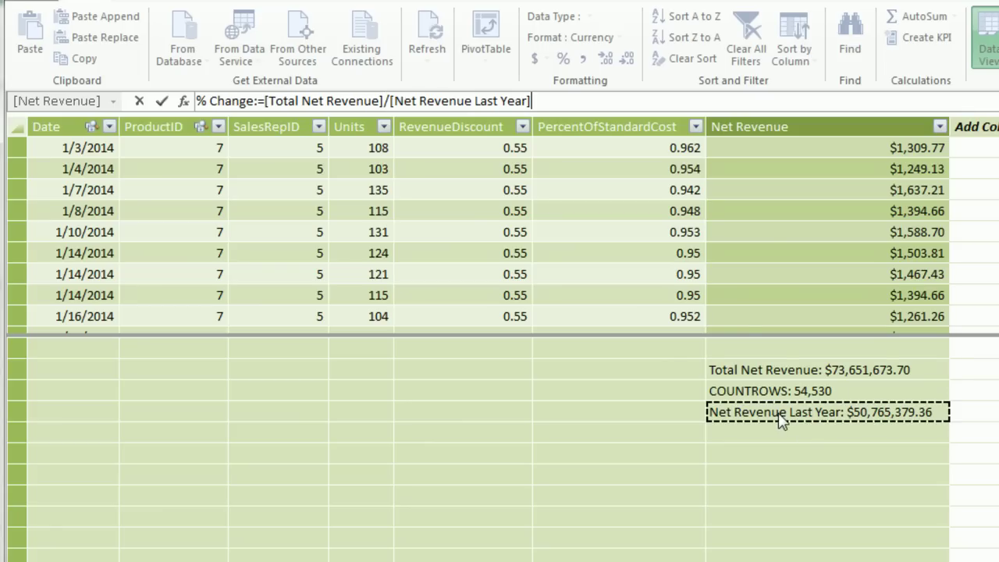
pyautogui.write('-1')
pyautogui.press('Return')
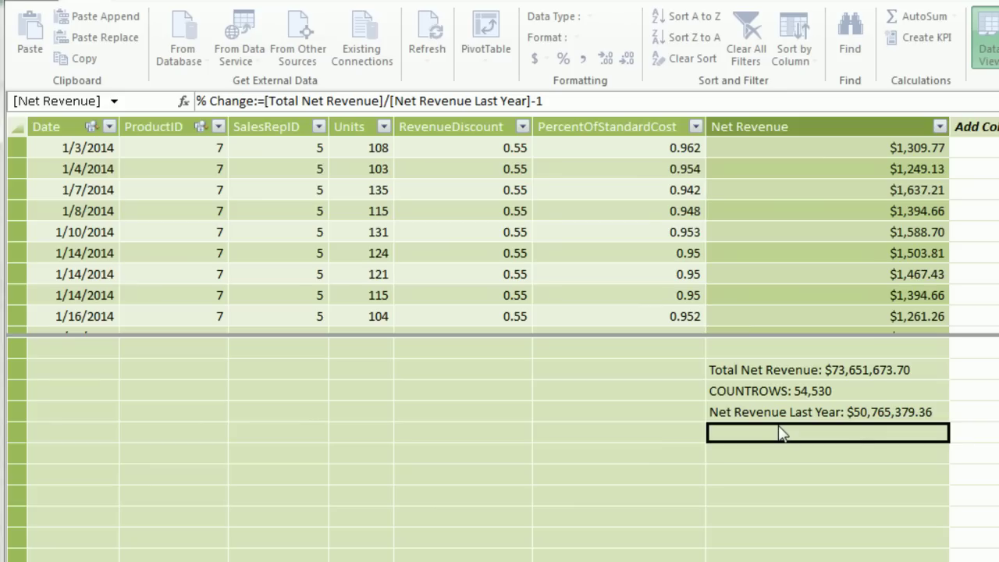
pyautogui.click(563, 59)
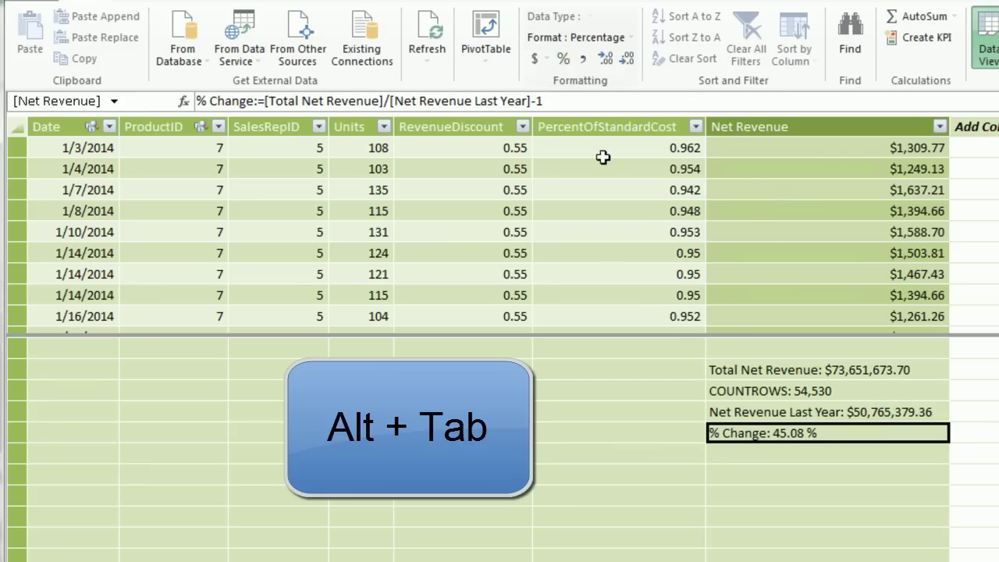
# Step: Switch to Excel and add the % Change calculated field from fSales to the PivotTable's values
pyautogui.hotkey('alt', 'Tab')
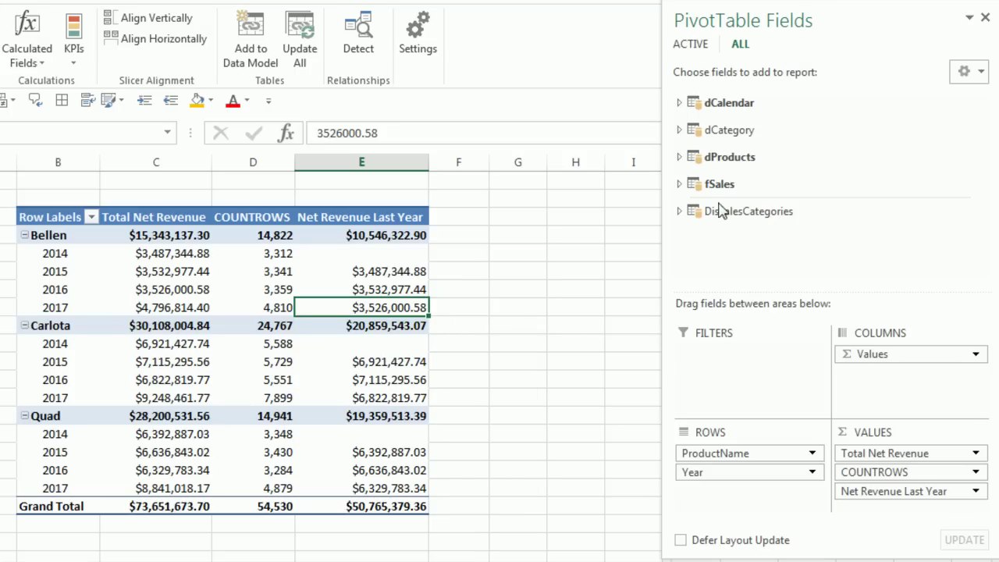
pyautogui.click(679, 184)
pyautogui.scroll(-2, 776, 175)
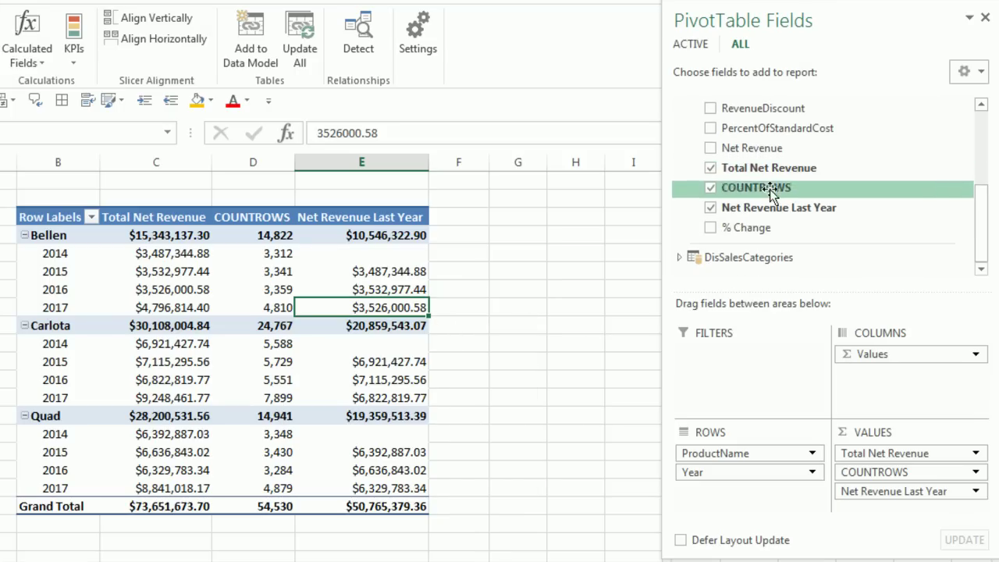
pyautogui.moveTo(745, 228); pyautogui.dragTo(887, 499)
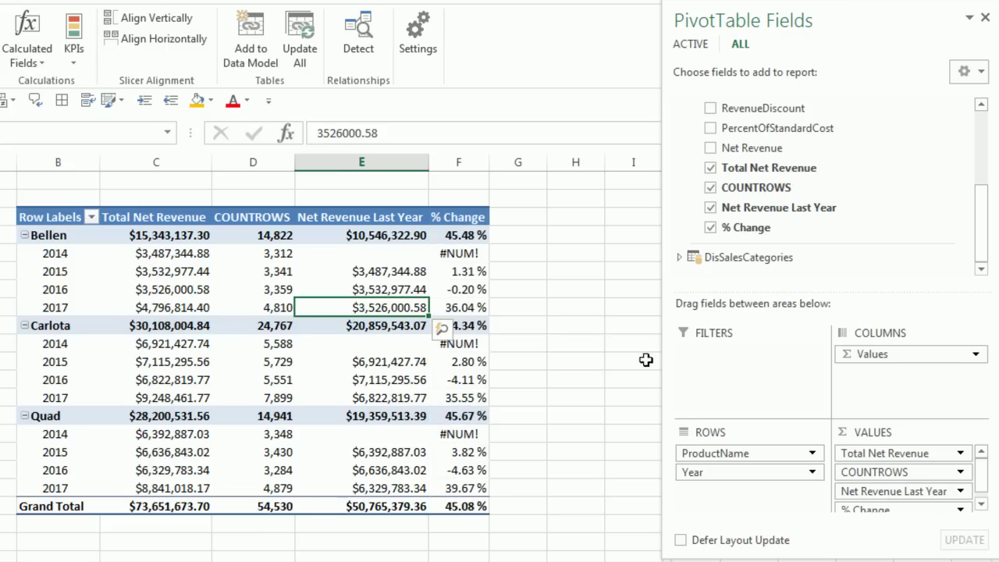
# Step: Examine the % Change cells in the 2014 rows of Bellen, Carlota and Quad
pyautogui.click(478, 253)
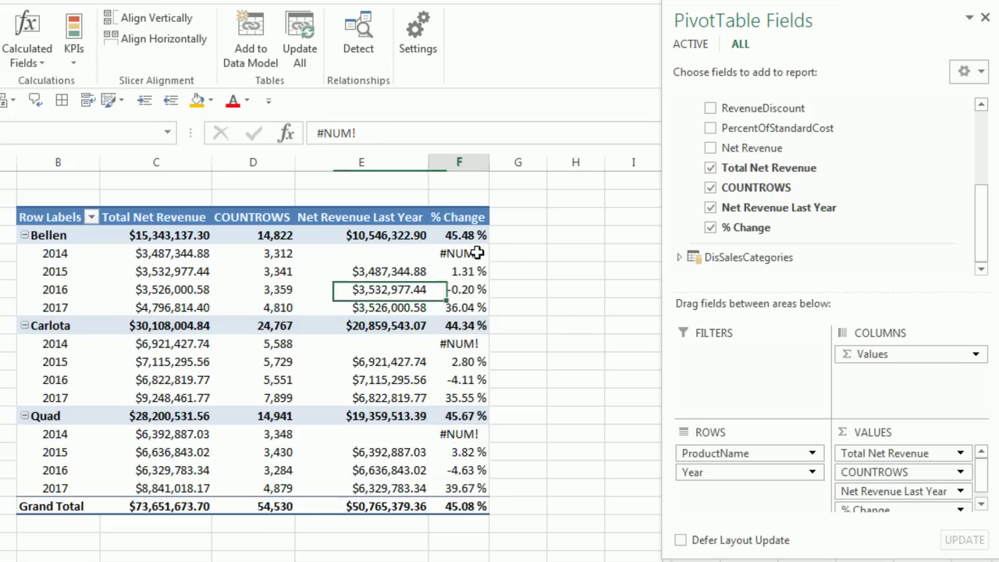
pyautogui.click(472, 343)
pyautogui.press('Down')
pyautogui.click(468, 434)
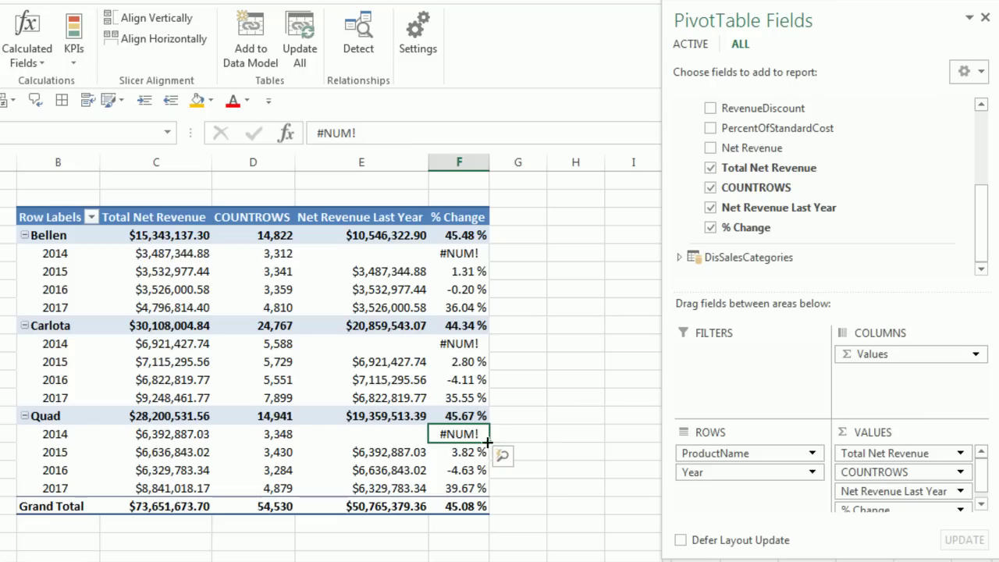
# Step: Compare the % Change values in the product subtotal and Grand Total rows with those in the individual year rows
pyautogui.click(454, 235)
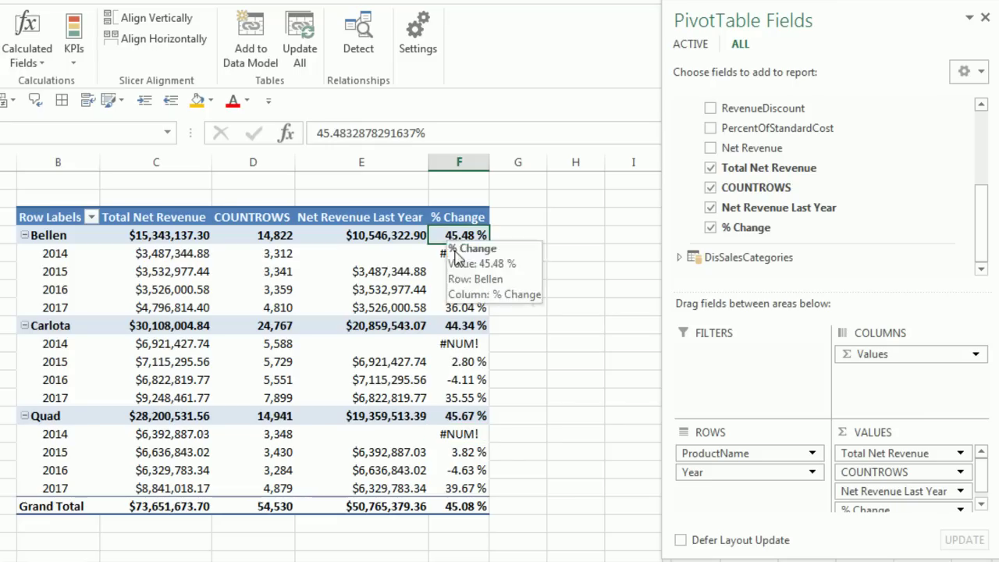
pyautogui.keyDown('ctrl'); pyautogui.click(464, 325); pyautogui.keyUp('ctrl')
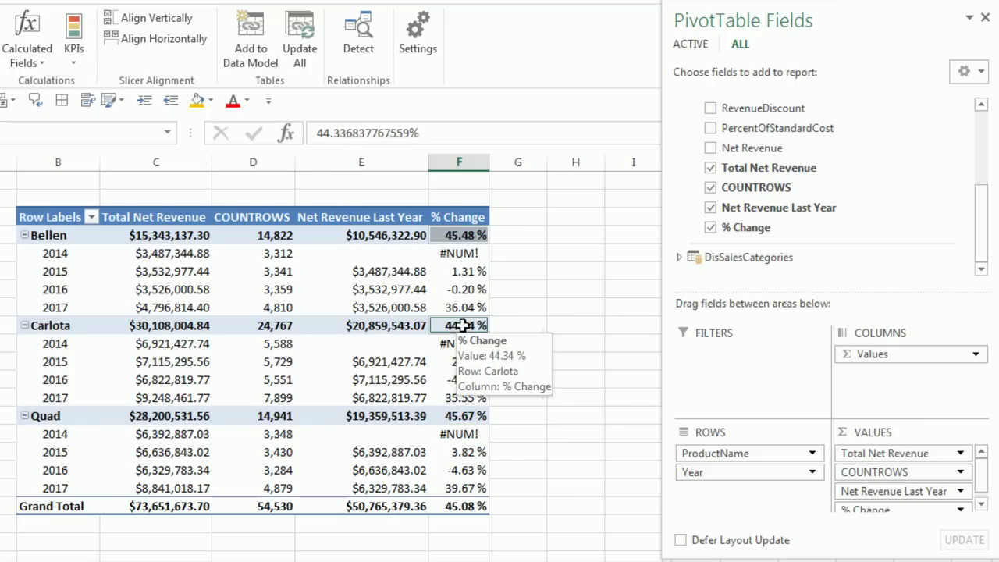
pyautogui.keyDown('ctrl'); pyautogui.click(460, 416); pyautogui.keyUp('ctrl')
pyautogui.keyDown('ctrl'); pyautogui.click(482, 507); pyautogui.keyUp('ctrl')
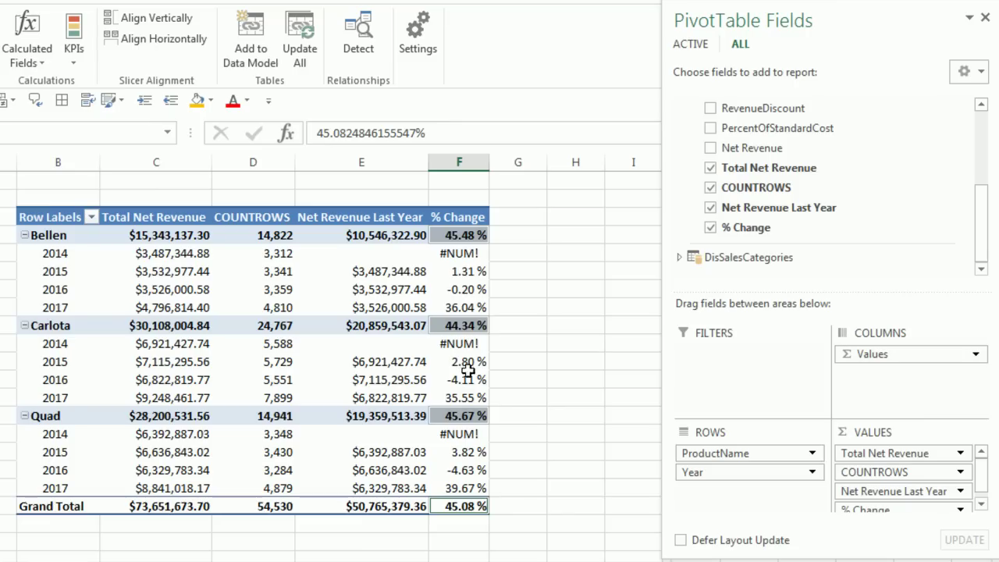
pyautogui.moveTo(463, 361); pyautogui.dragTo(468, 396)
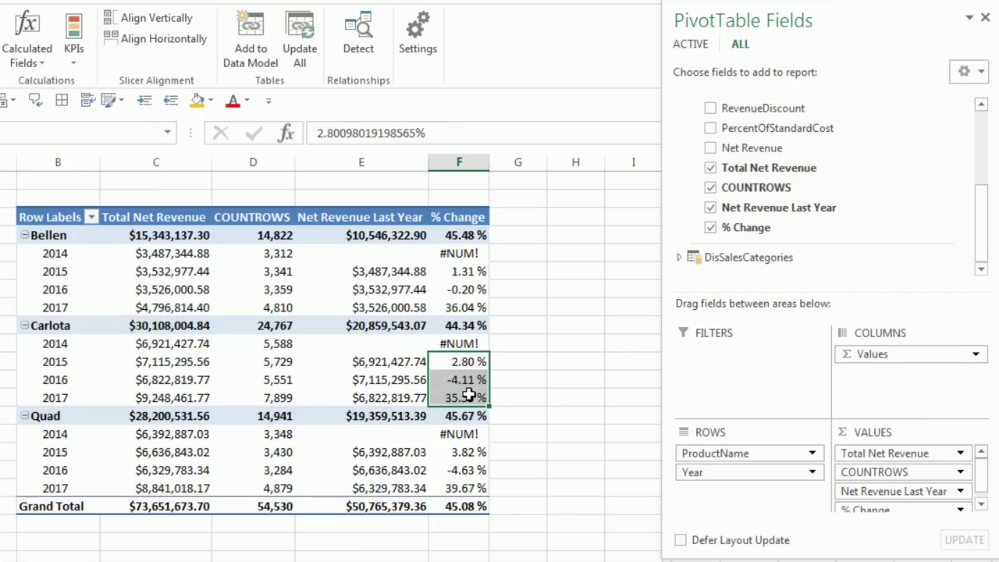
pyautogui.click(462, 343)
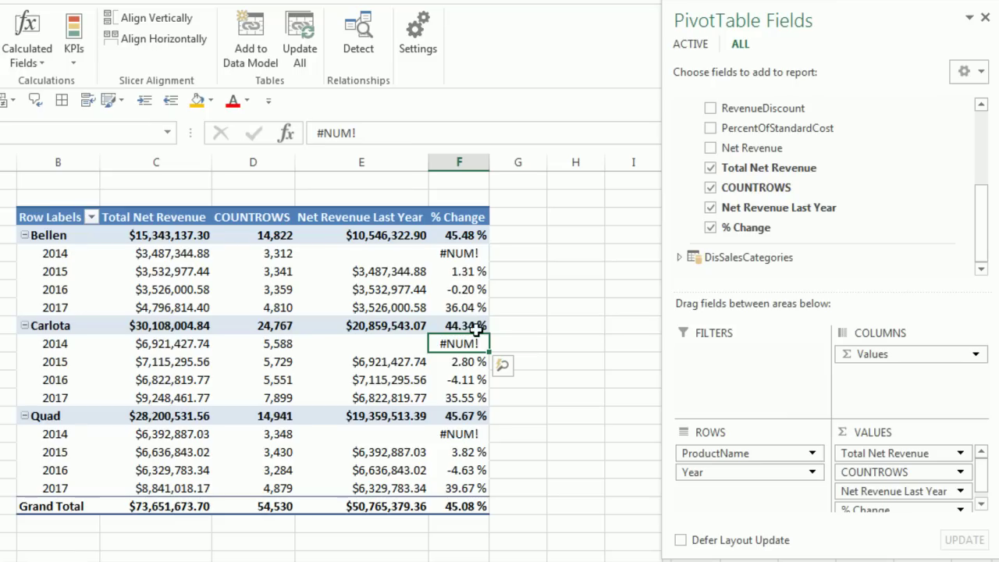
pyautogui.click(474, 325)
pyautogui.click(453, 234)
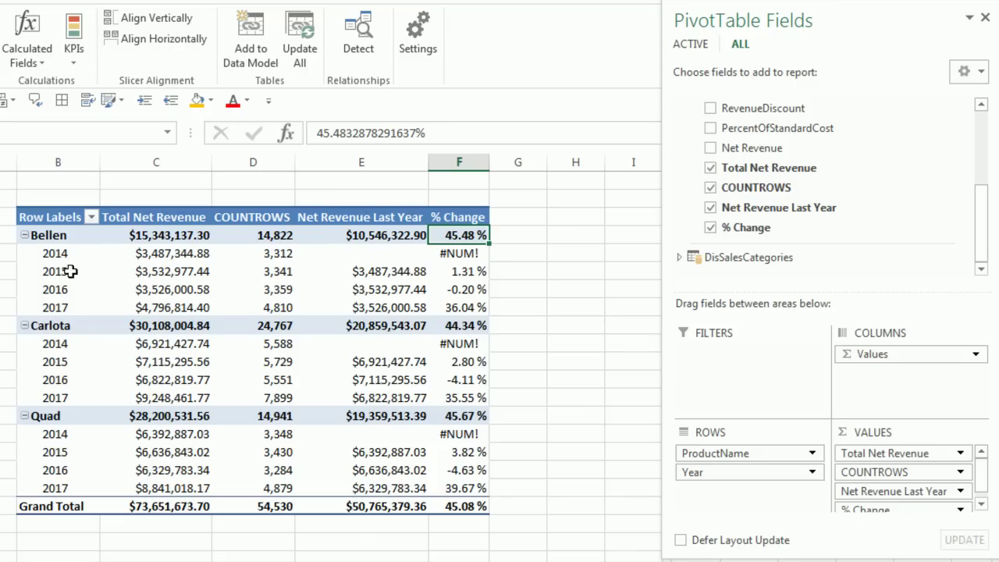
pyautogui.click(473, 326)
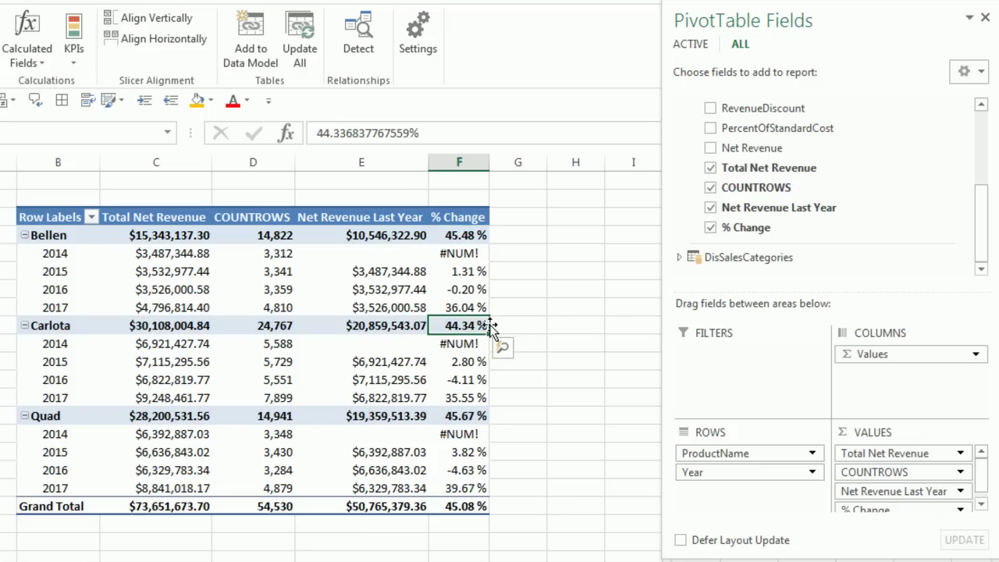
pyautogui.click(462, 417)
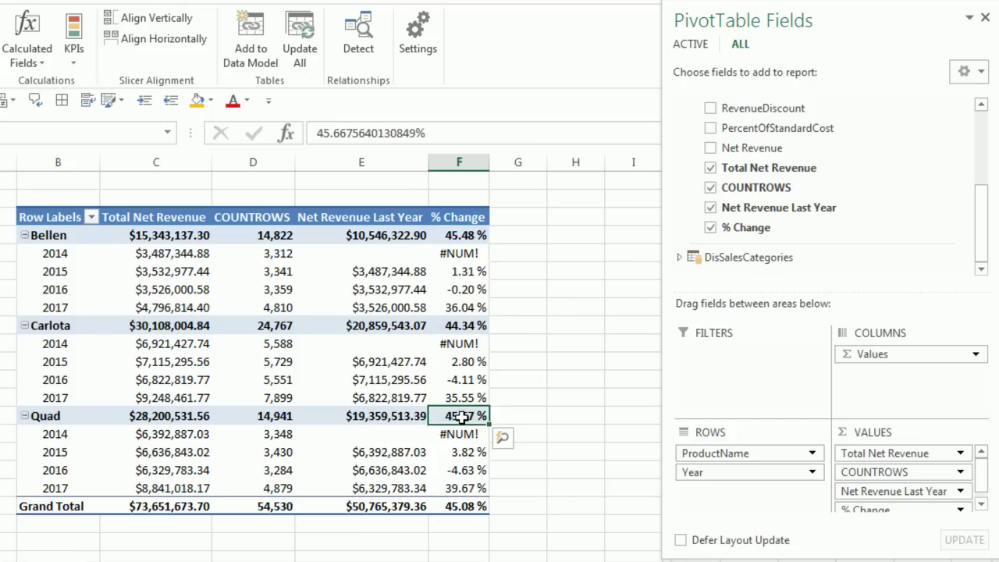
pyautogui.click(466, 506)
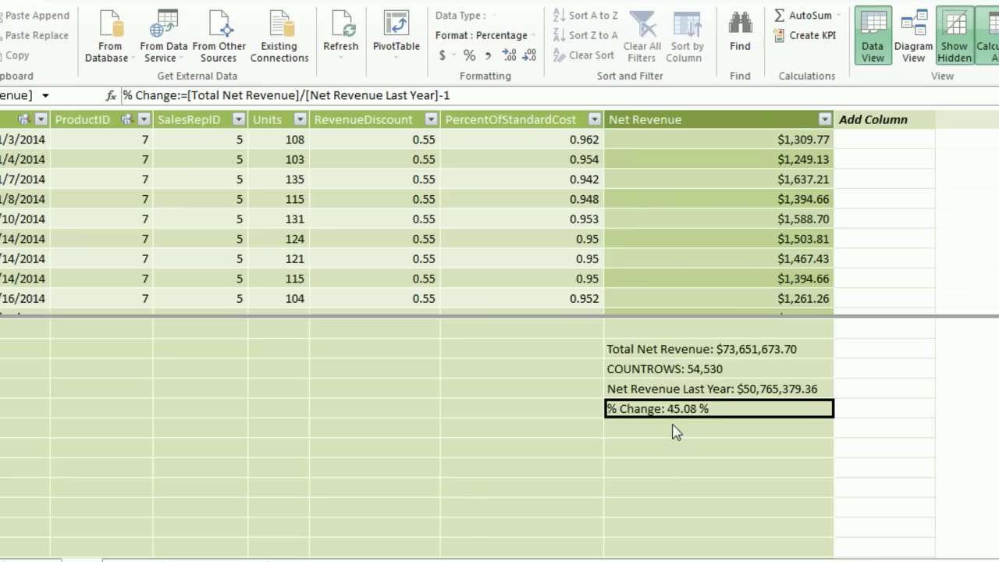
# Step: Switch to PowerPivot and create the calculated field IsYearFiltered:=ISFILTERED(dCalendar[Year]) in the cell below % Change
pyautogui.click(673, 428)
pyautogui.write('IsYearFiltered')
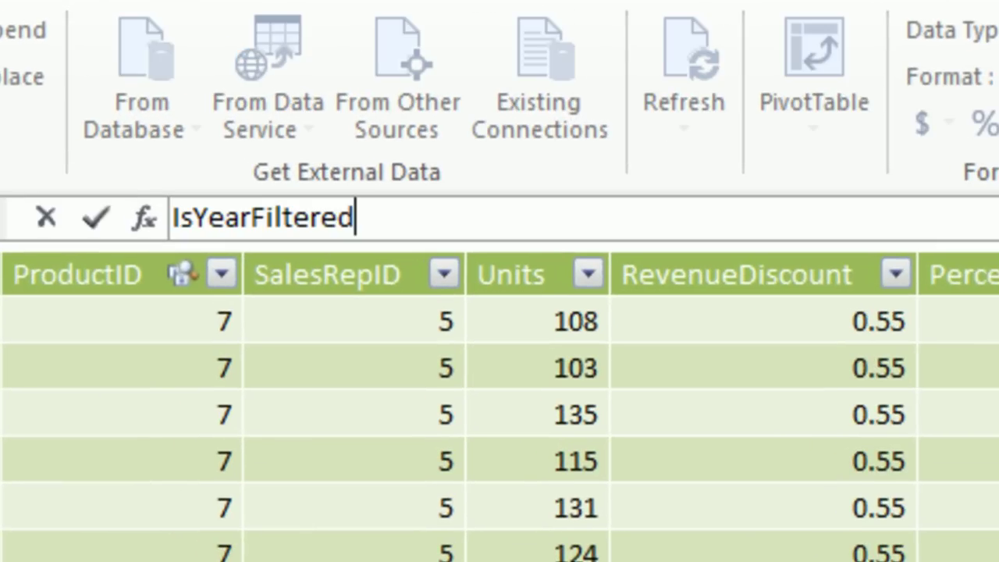
pyautogui.write(':=')
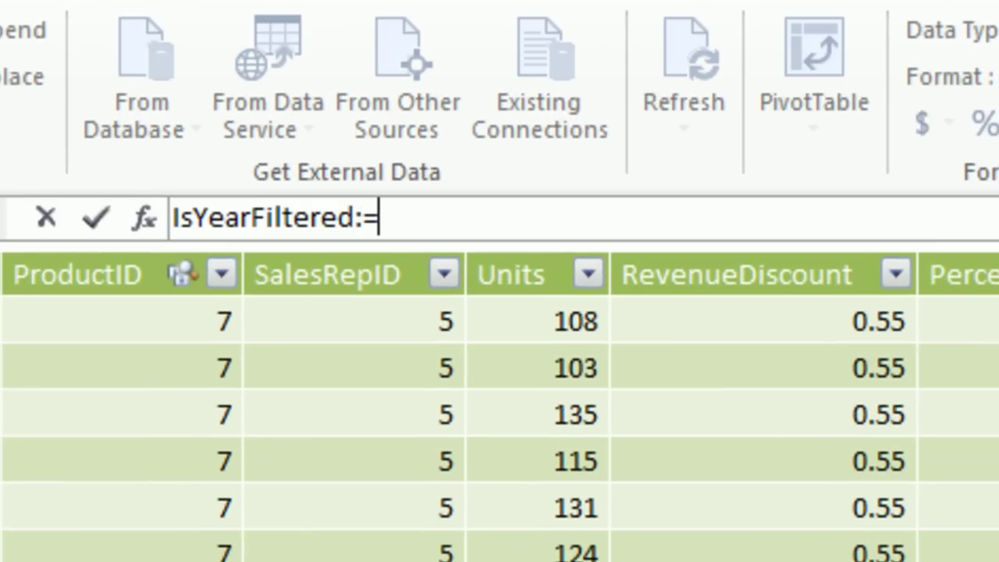
pyautogui.write('isf')
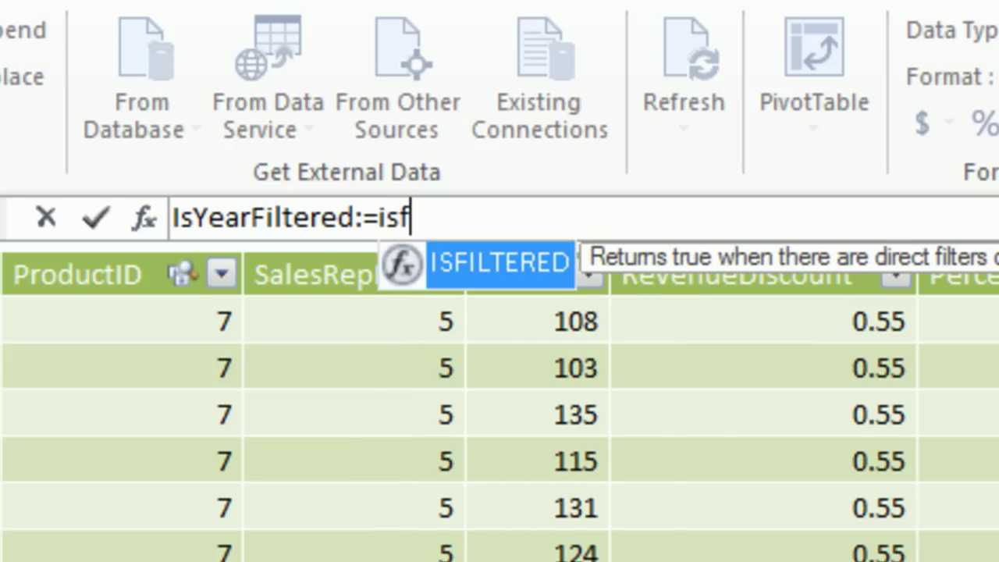
pyautogui.press('Tab')
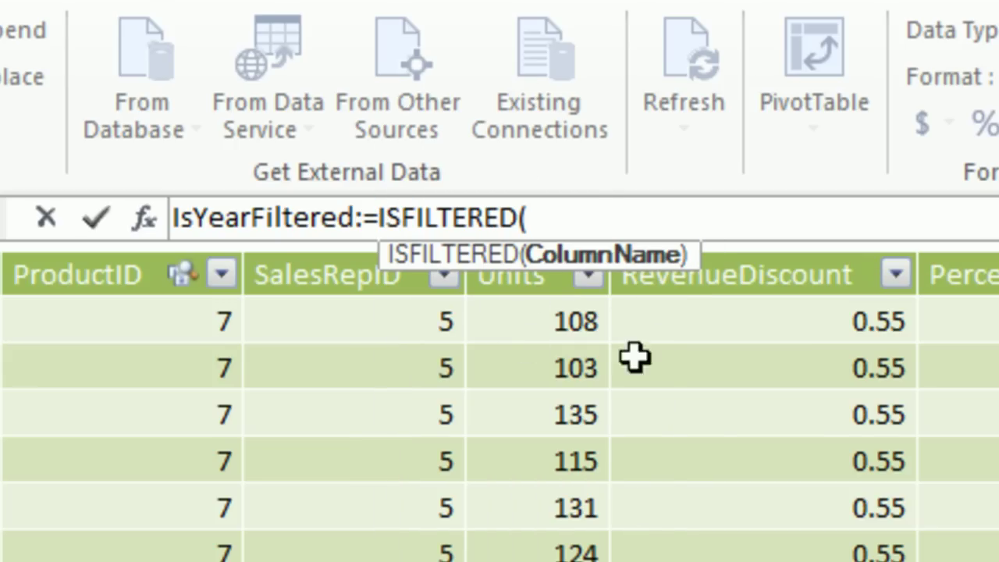
pyautogui.write('dc')
pyautogui.press('Down')
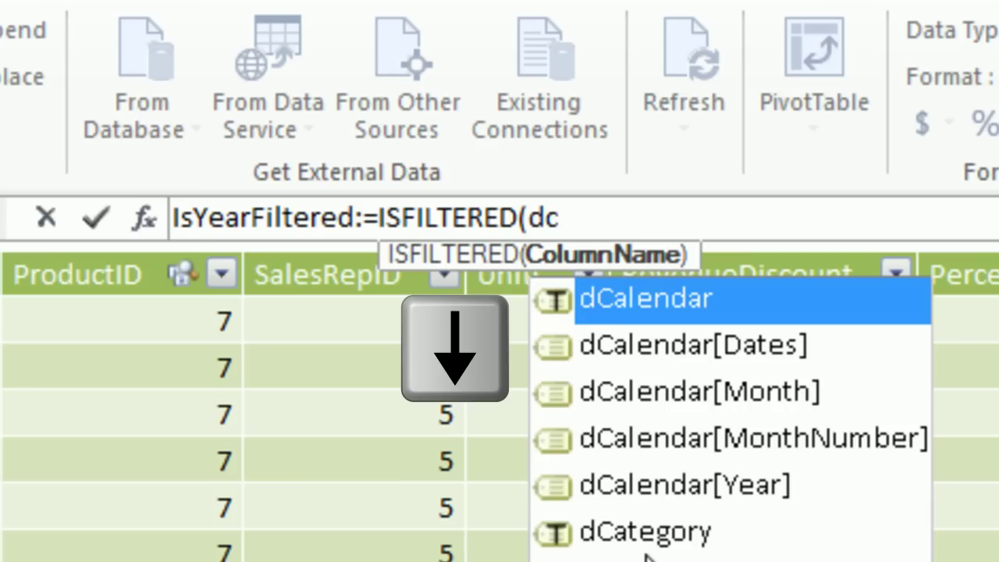
pyautogui.press('Down')
pyautogui.press('Down')
pyautogui.press('Down')
pyautogui.press('Down')
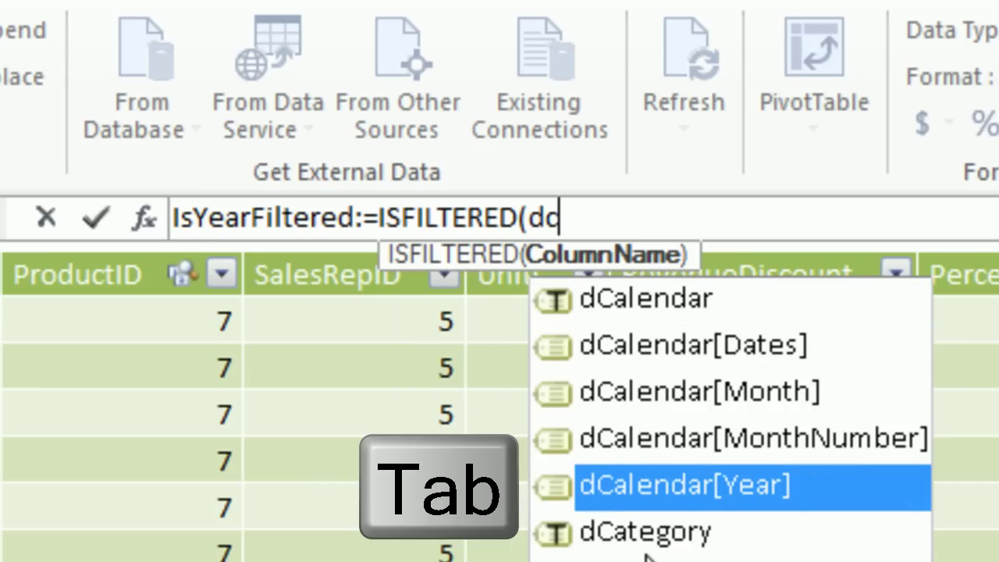
pyautogui.press('Tab')
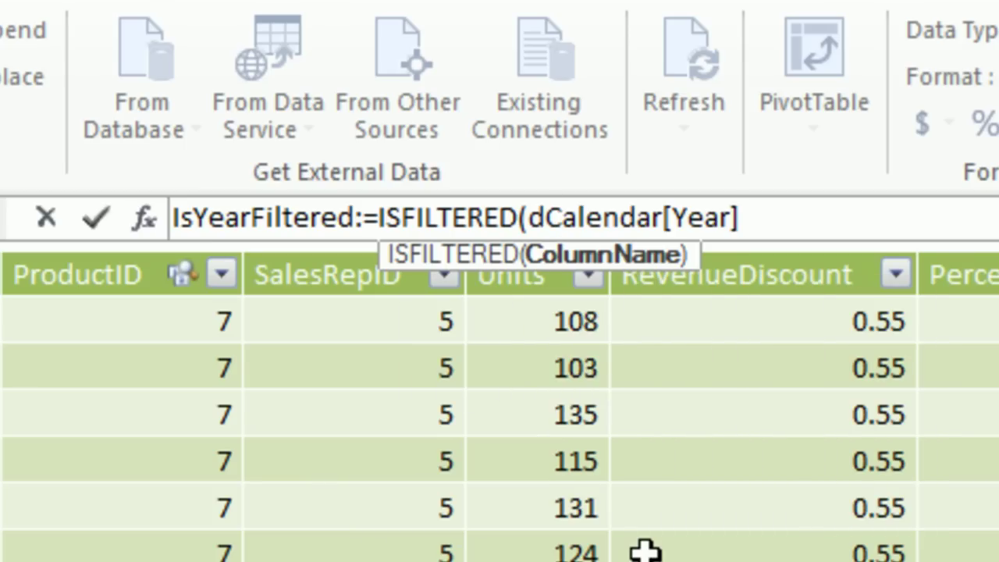
pyautogui.write(')')
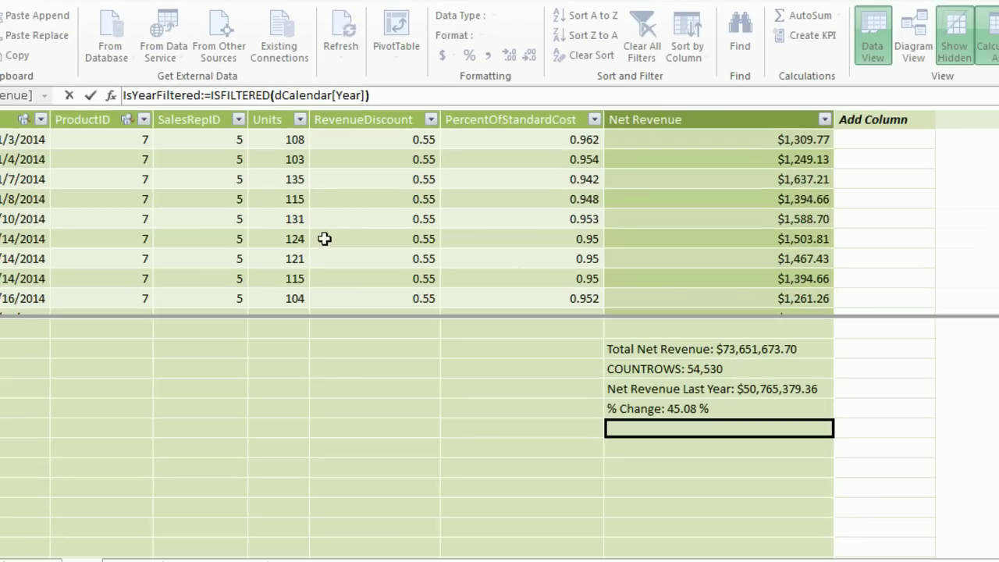
pyautogui.press('Return')
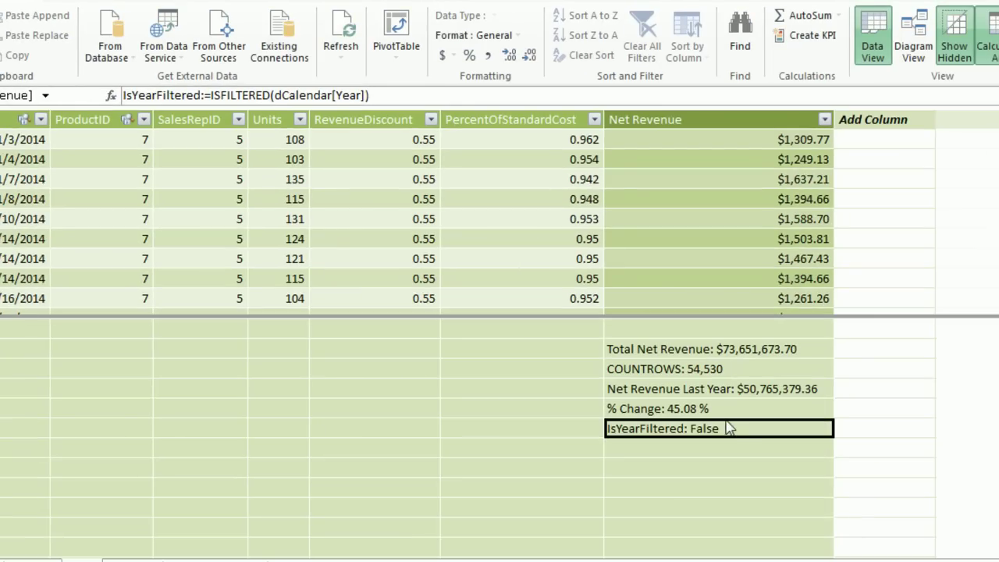
# Step: Switch to Excel and add the IsYearFiltered calculated field from fSales to the PivotTable's values
pyautogui.hotkey('alt', 'Tab')
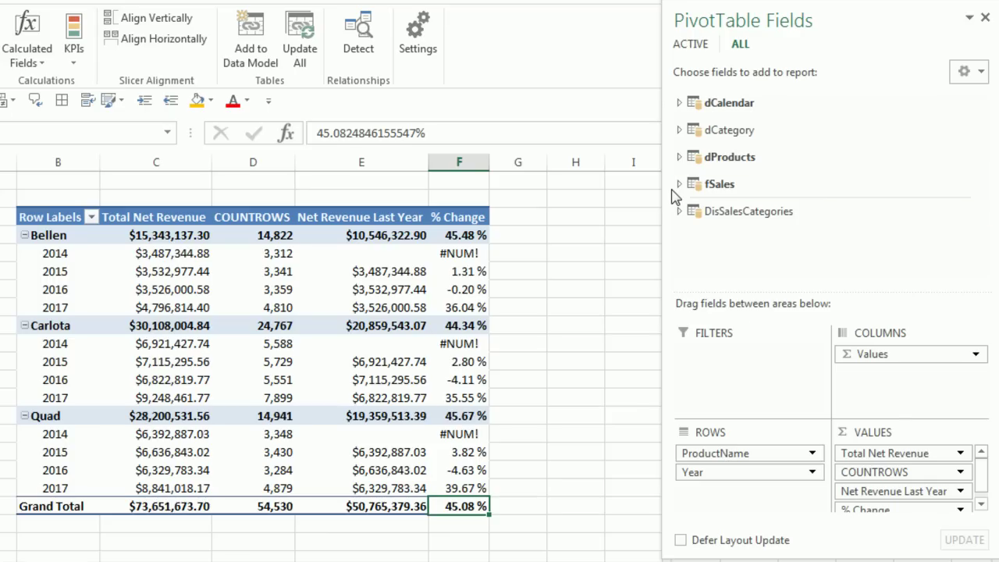
pyautogui.click(679, 185)
pyautogui.scroll(-2, 842, 204)
pyautogui.scroll(-1, 857, 209)
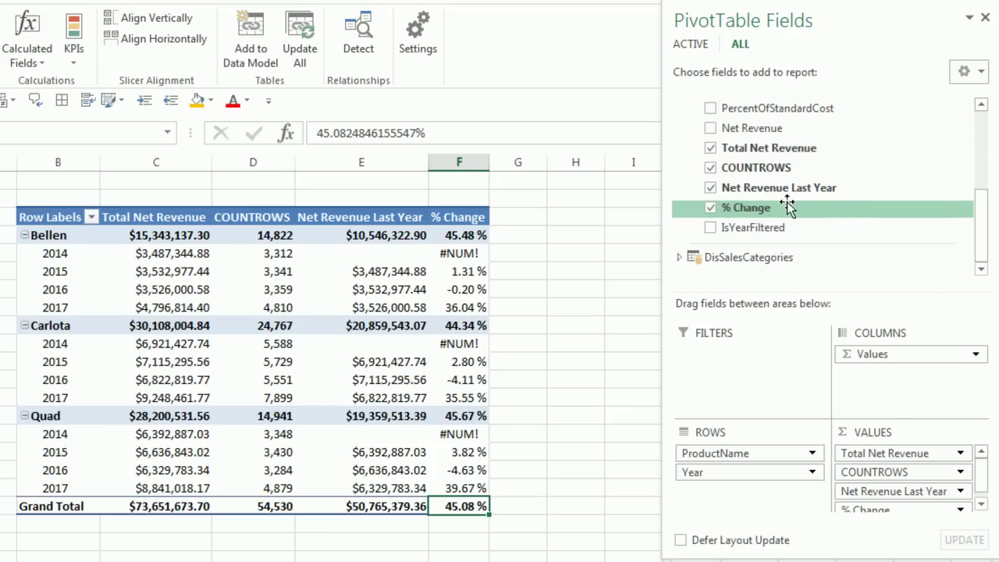
pyautogui.moveTo(724, 228); pyautogui.dragTo(882, 519)
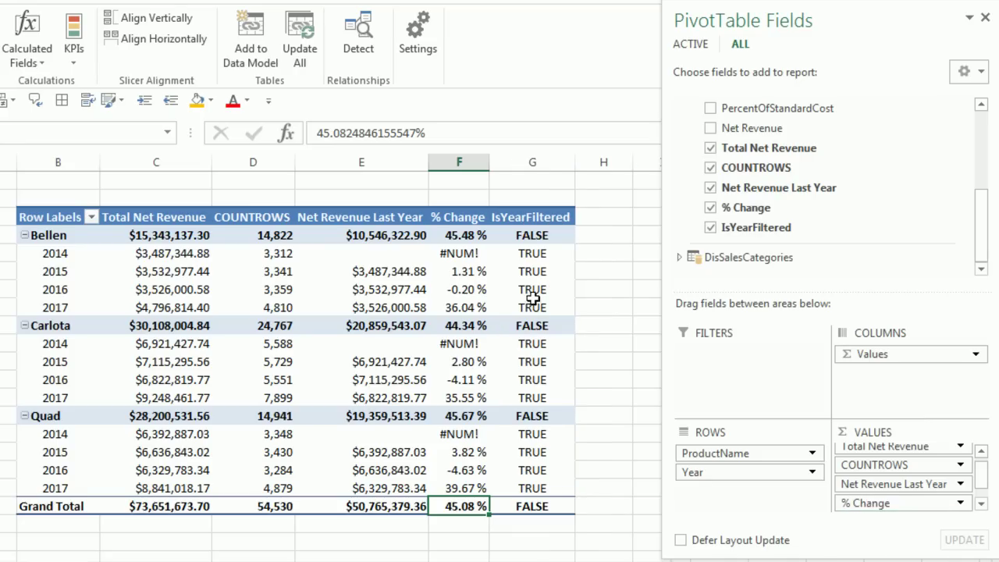
# Step: Check the IsYearFiltered values in the Bellen, Carlota and Quad subtotal rows
pyautogui.click(538, 240)
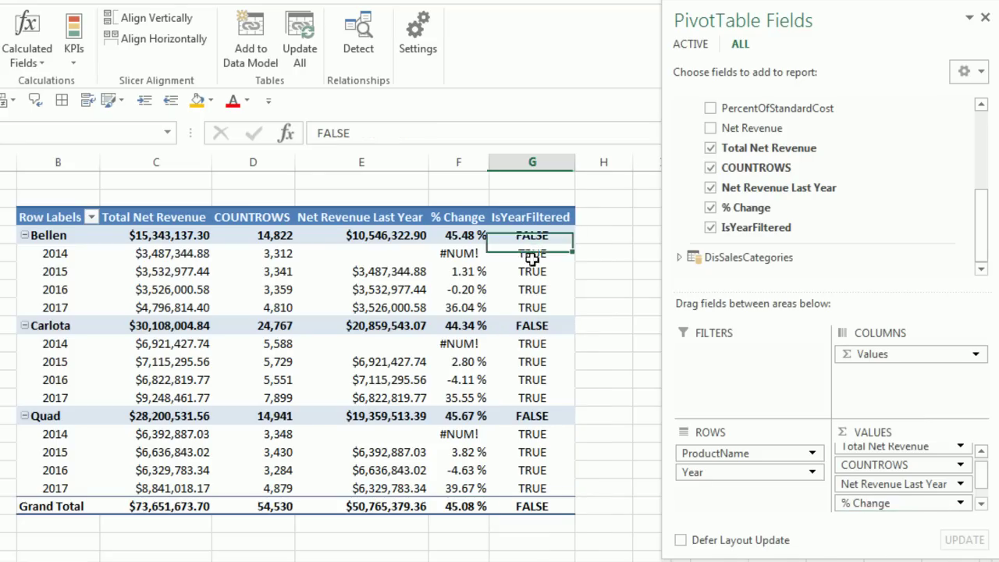
pyautogui.click(533, 325)
pyautogui.click(544, 414)
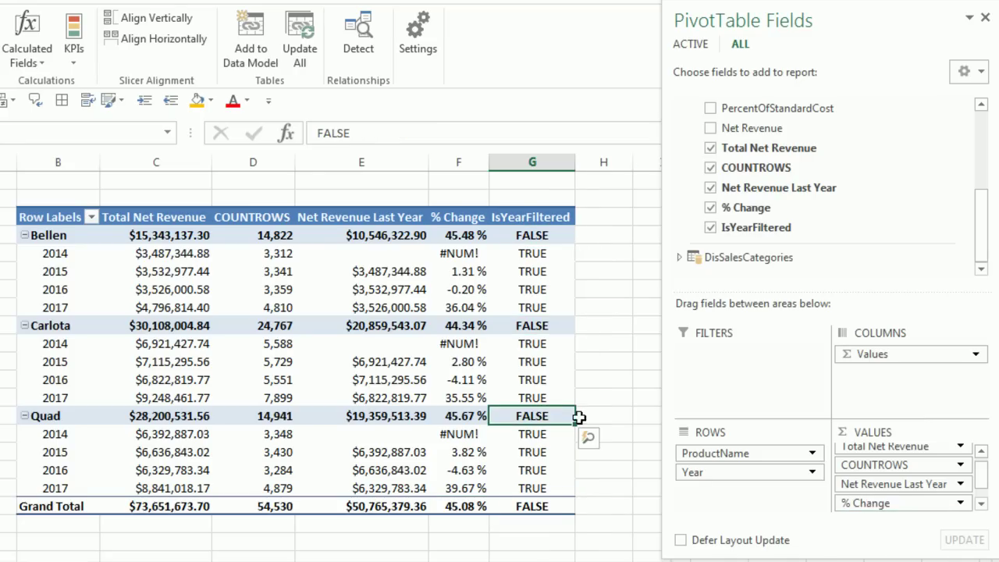
# Step: Check the IsYearFiltered values in the Grand Total row and the Carlota subtotal row
pyautogui.click(544, 505)
pyautogui.moveTo(549, 506)
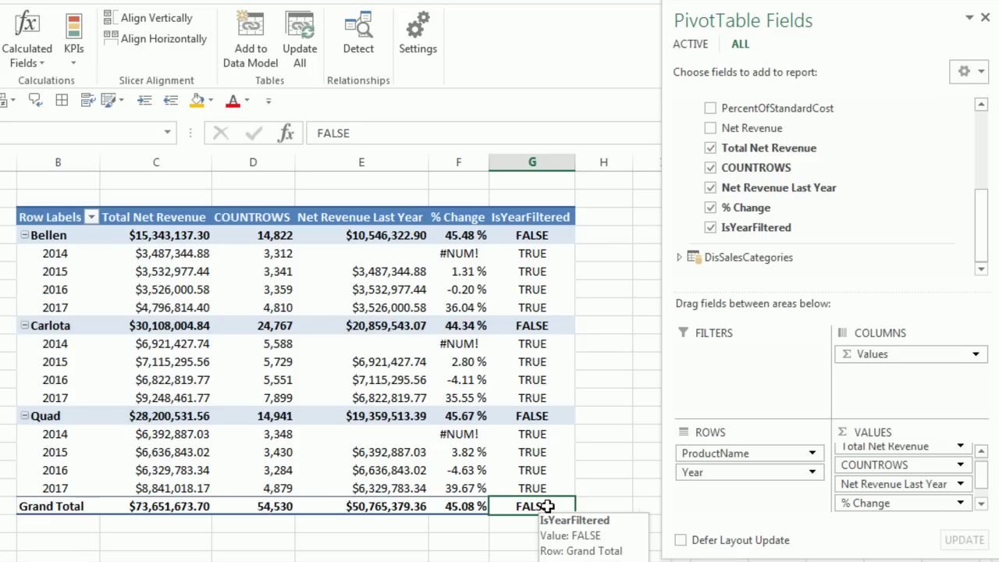
pyautogui.click(528, 325)
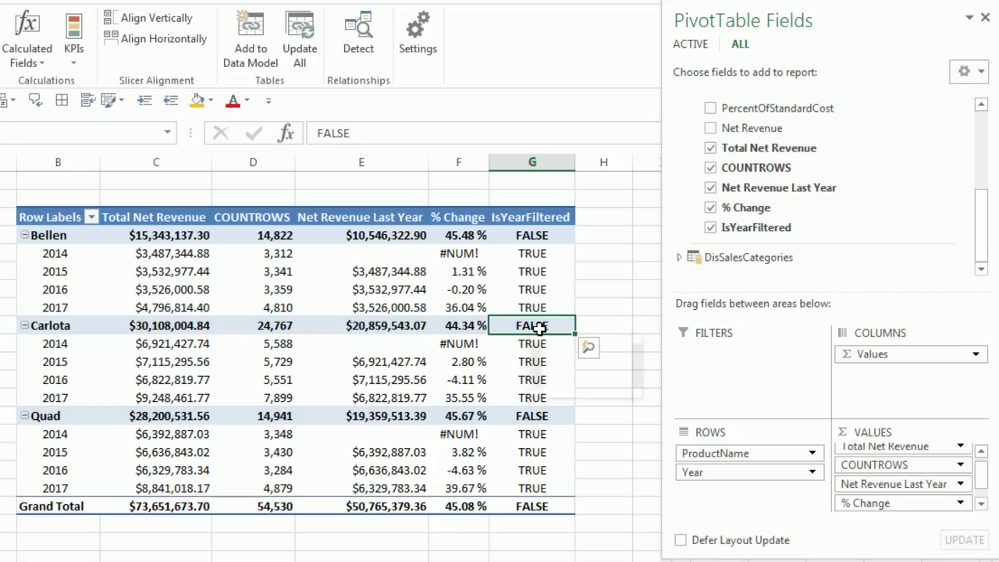
pyautogui.moveTo(540, 328)
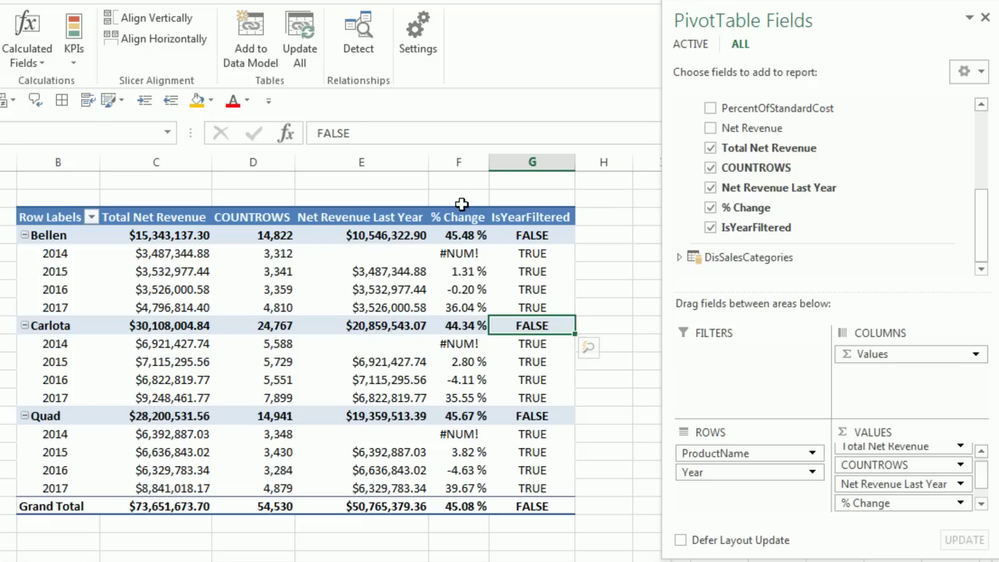
# Step: Switch to PowerPivot and start the calculated field %ChangeCorrect:=IF([Net Revenue Last Year]=0,BLANK() in the cell below IsYearFiltered
pyautogui.hotkey('alt', 'Tab')
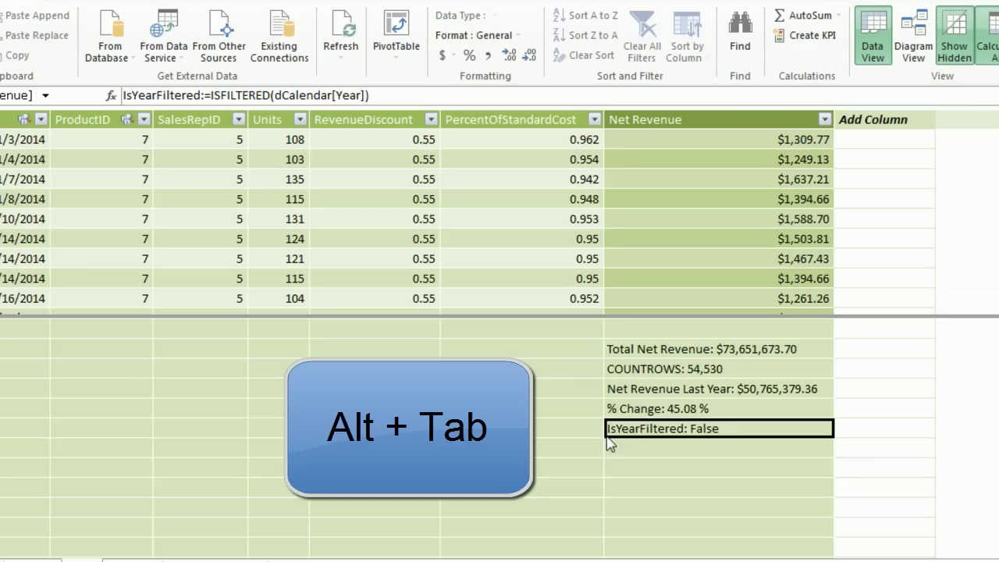
pyautogui.click(643, 451)
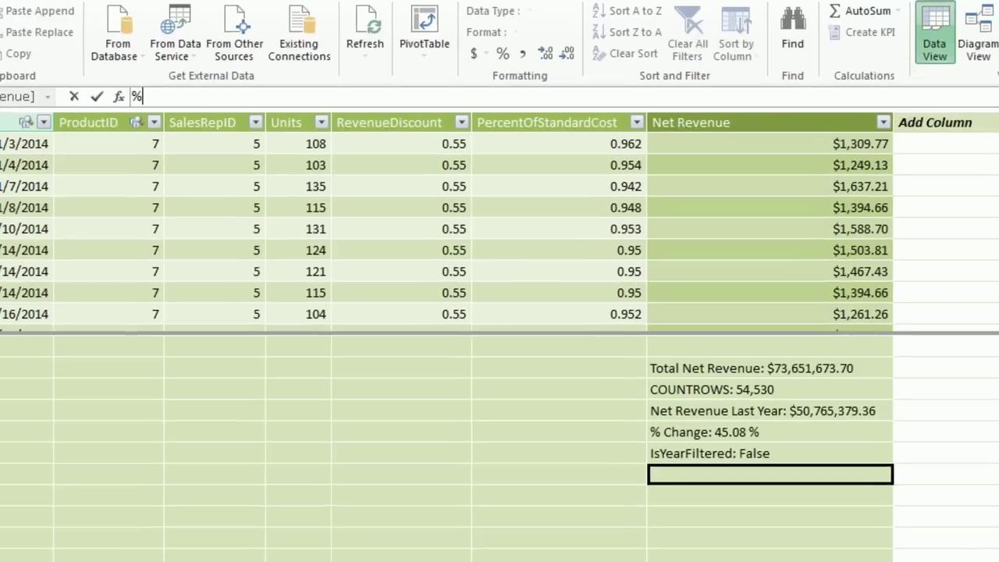
pyautogui.write('%ChangeCorrect')
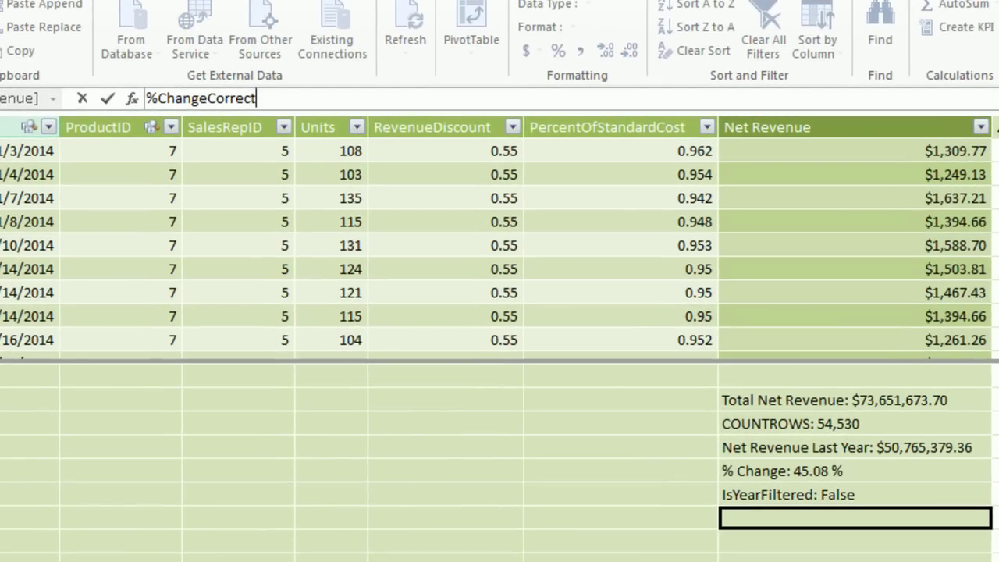
pyautogui.write(':=if')
pyautogui.press('Tab')
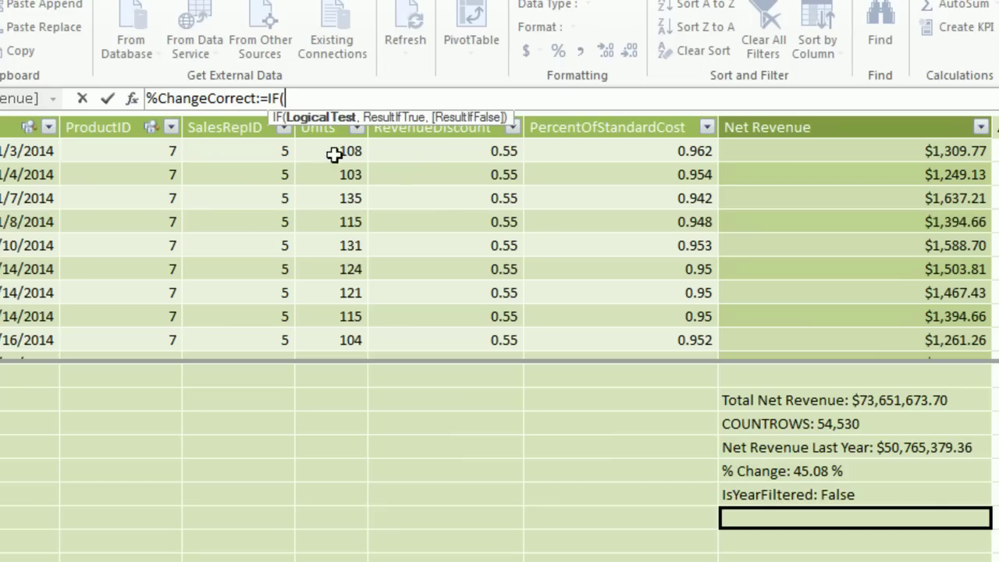
pyautogui.click(821, 448)
pyautogui.write('=0')
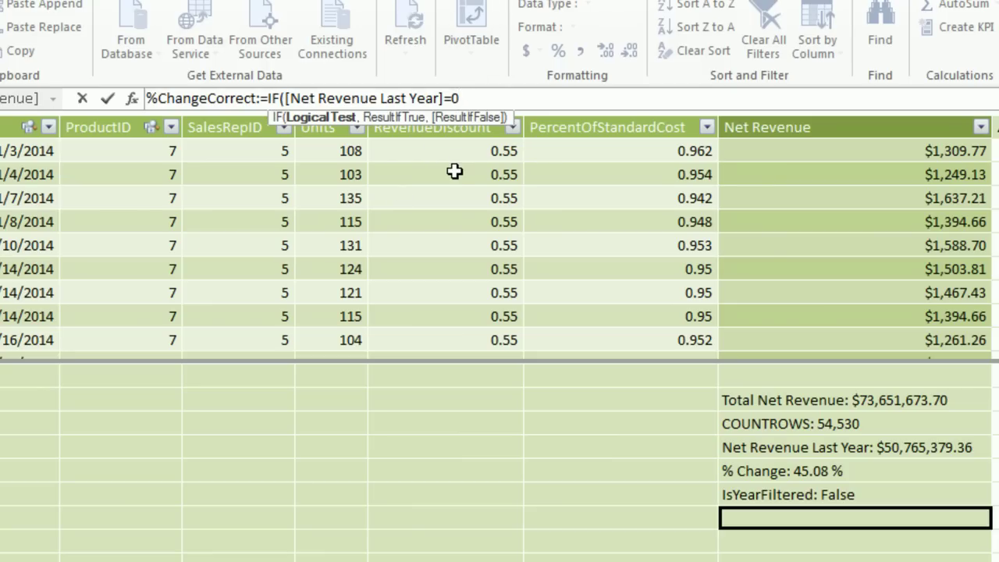
pyautogui.write(',')
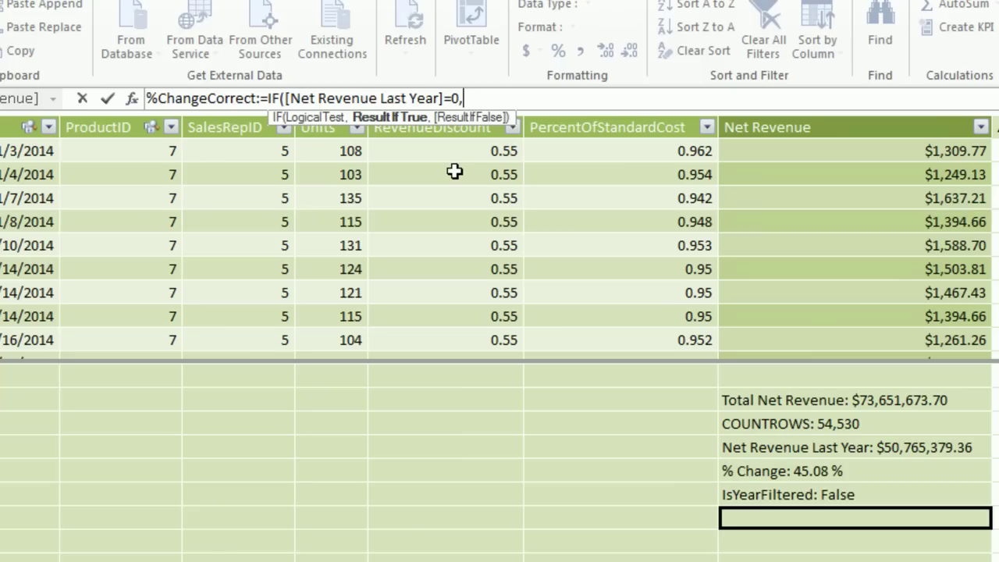
pyautogui.write('bl')
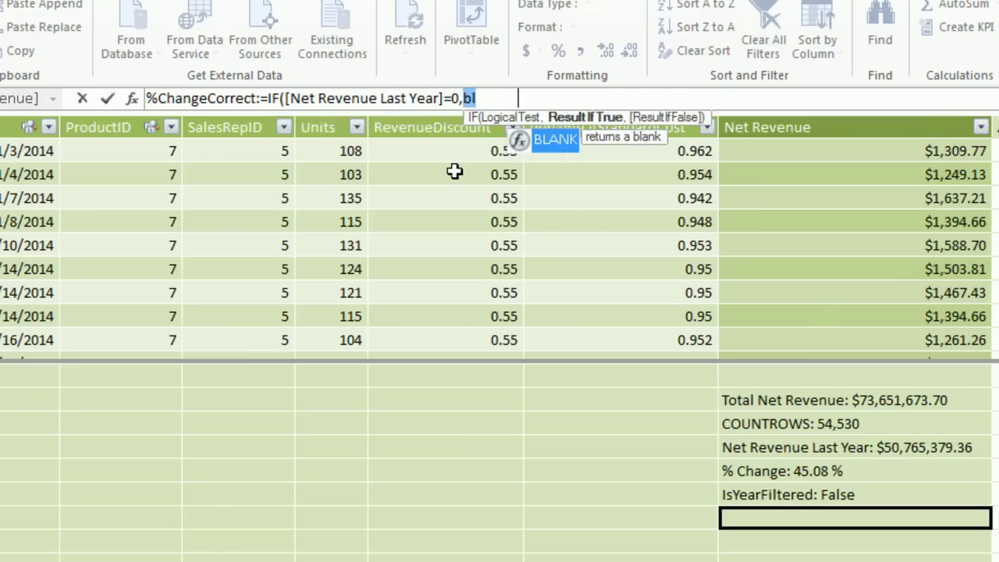
pyautogui.press('Tab')
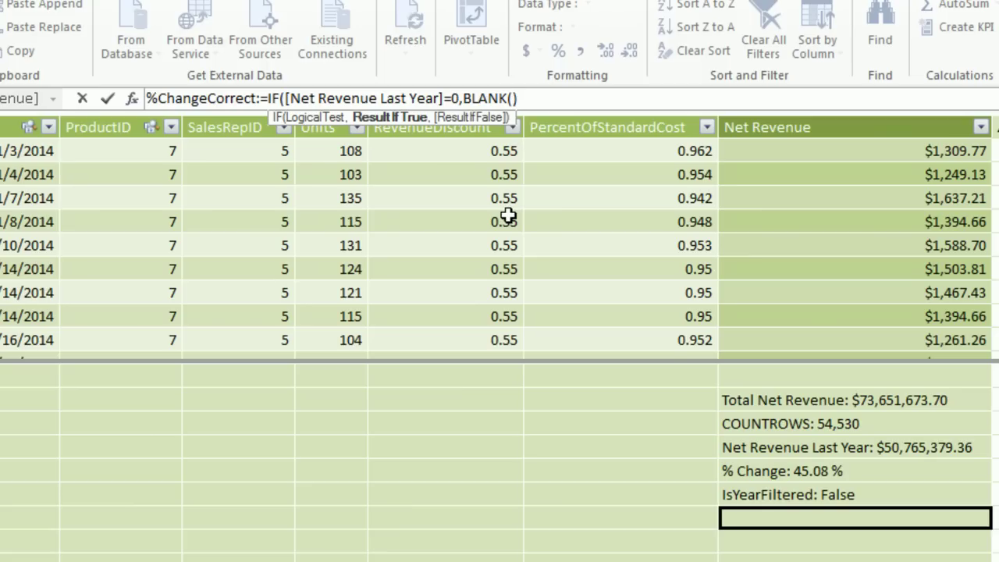
# Step: Complete the %ChangeCorrect formula with the nested false result IF([IsYearFiltered],[% Change],BLANK())) and format the field as Percentage
pyautogui.write(',')
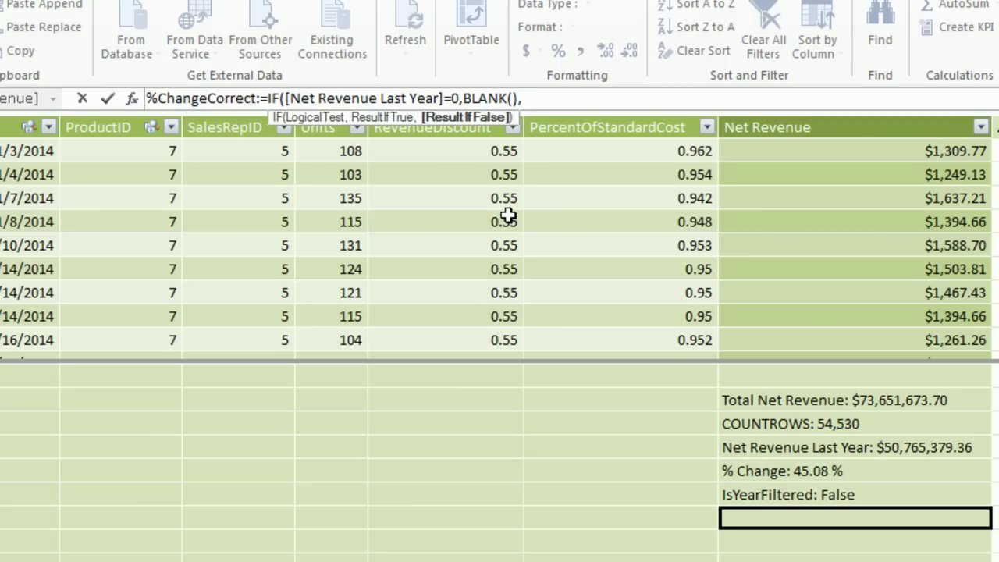
pyautogui.write('IF(')
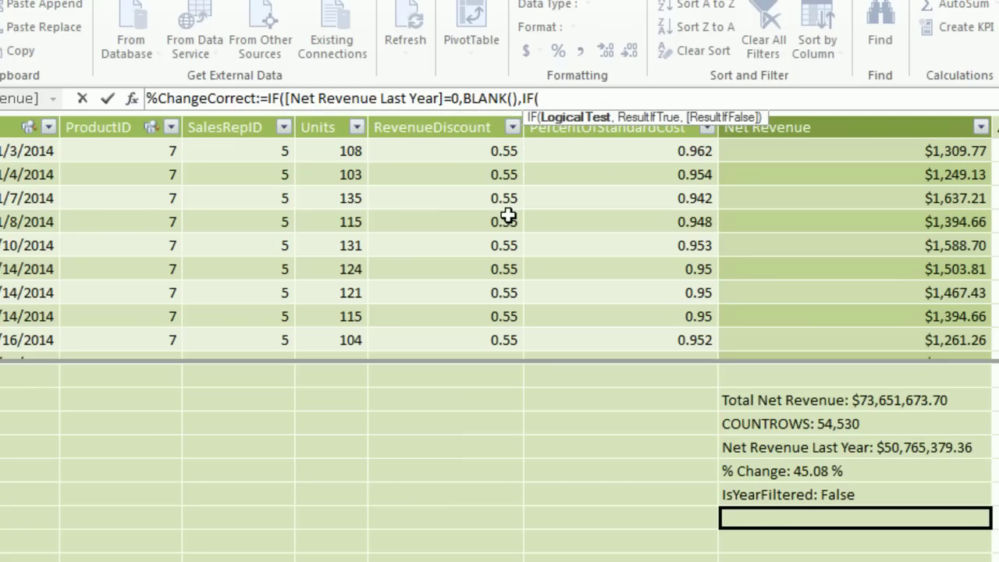
pyautogui.click(745, 498)
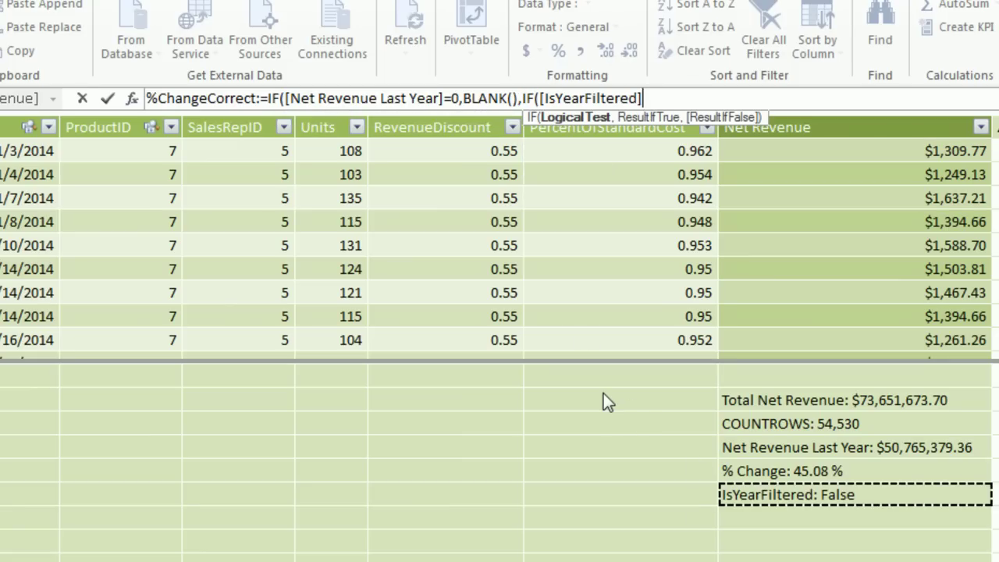
pyautogui.write(',')
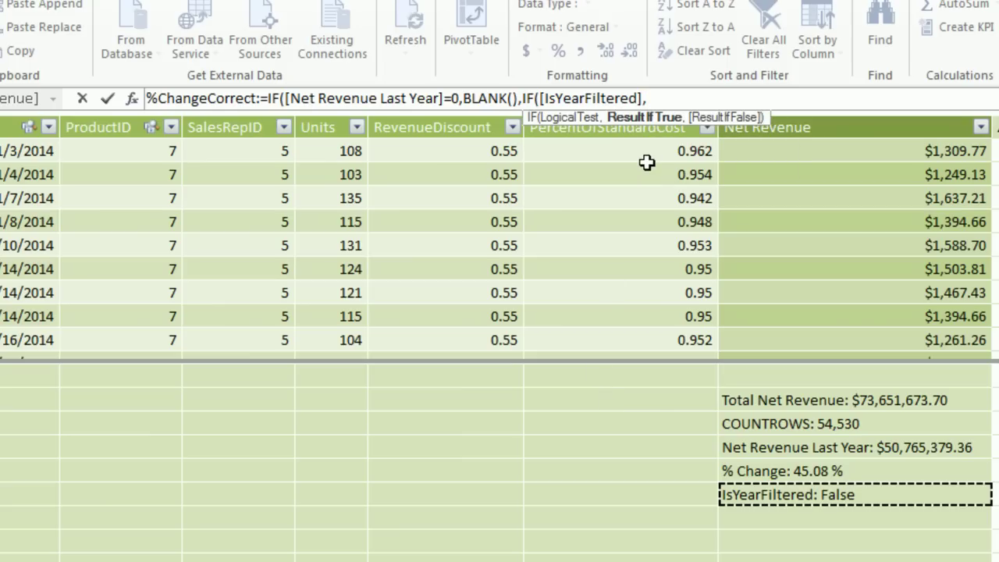
pyautogui.click(792, 474)
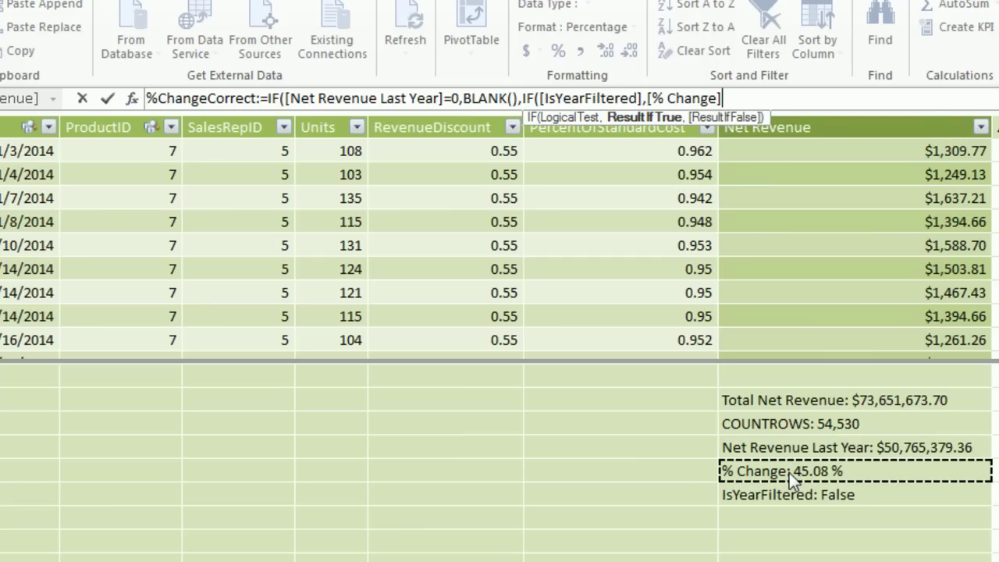
pyautogui.write(',BL')
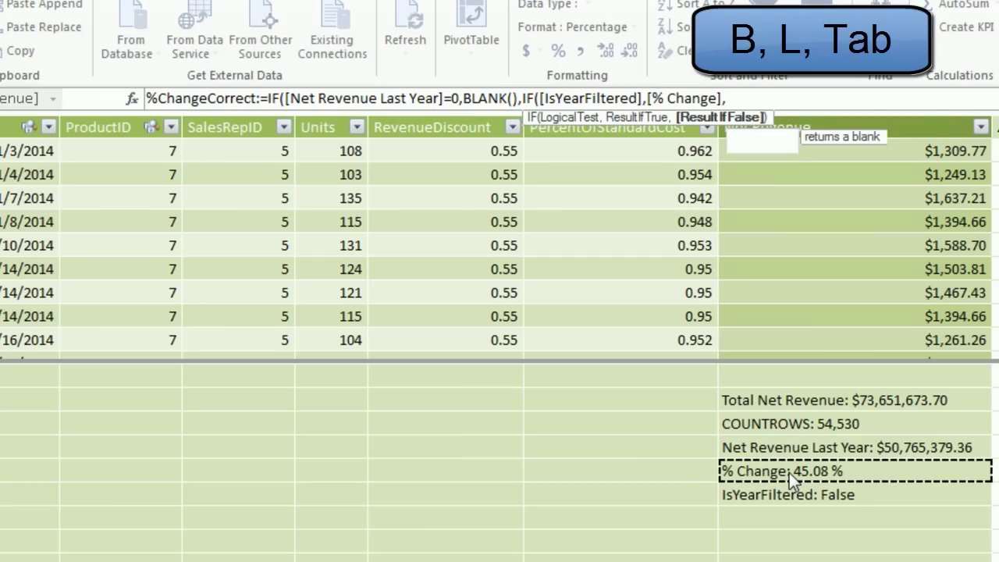
pyautogui.press('Tab')
pyautogui.write(')))')
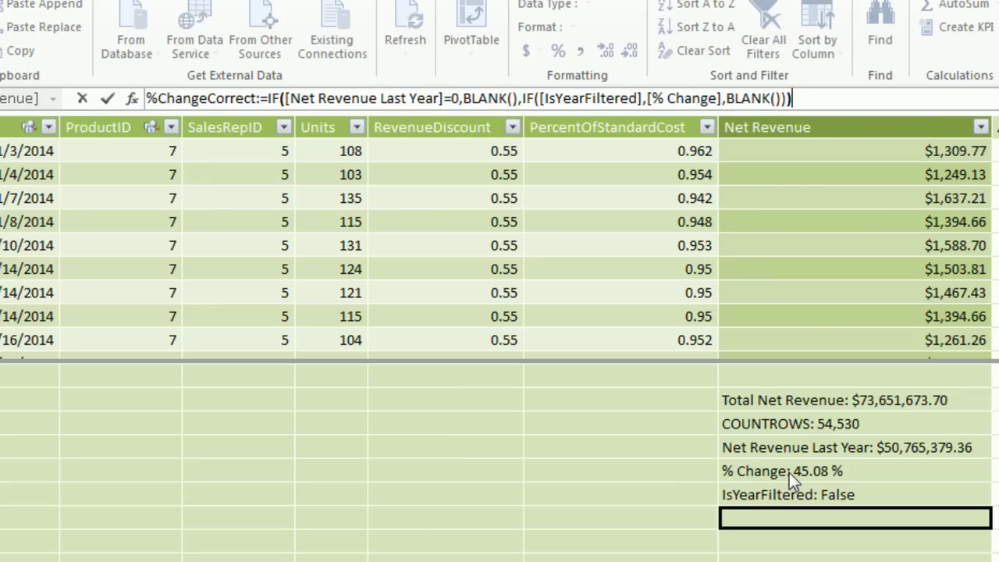
pyautogui.press('Return')
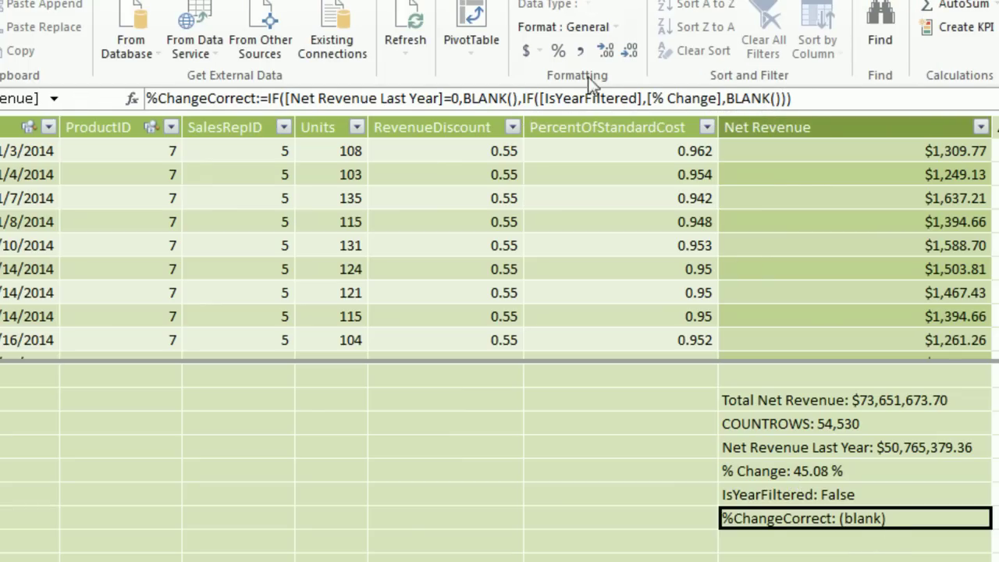
pyautogui.click(560, 55)
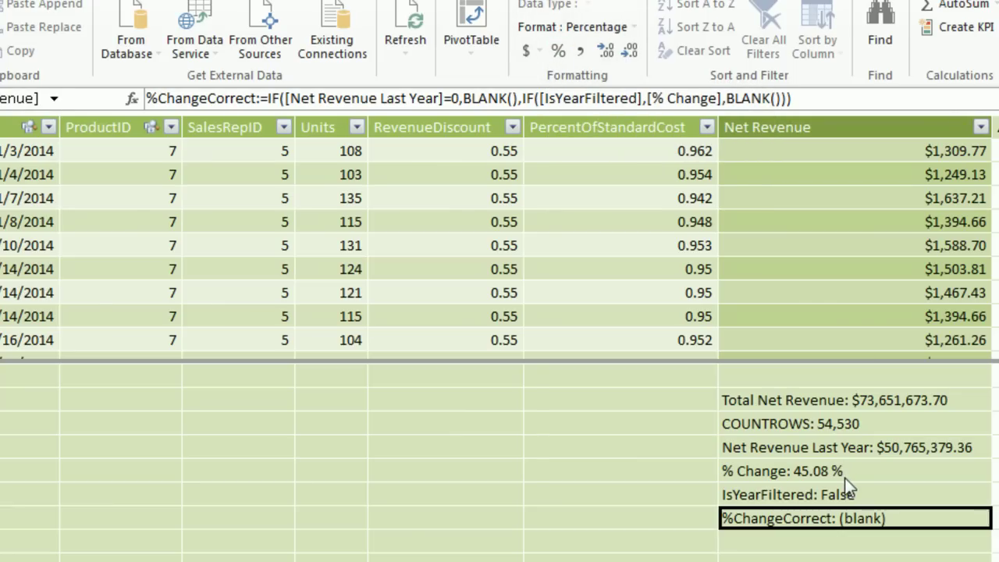
# Step: Switch to Excel and add the %ChangeCorrect calculated field from fSales to the PivotTable's values
pyautogui.hotkey('alt', 'Tab')
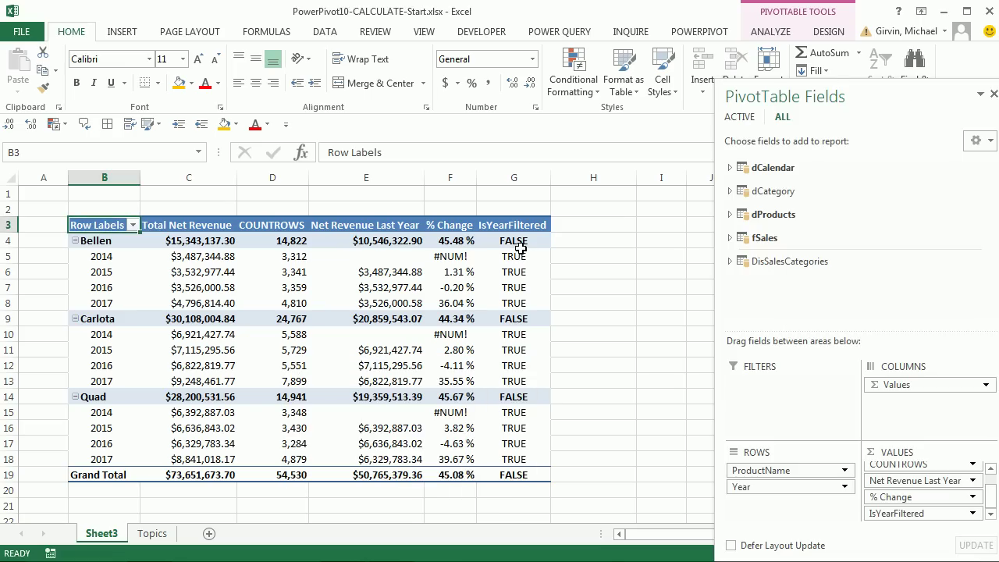
pyautogui.click(517, 254)
pyautogui.moveTo(775, 281); pyautogui.dragTo(897, 523)
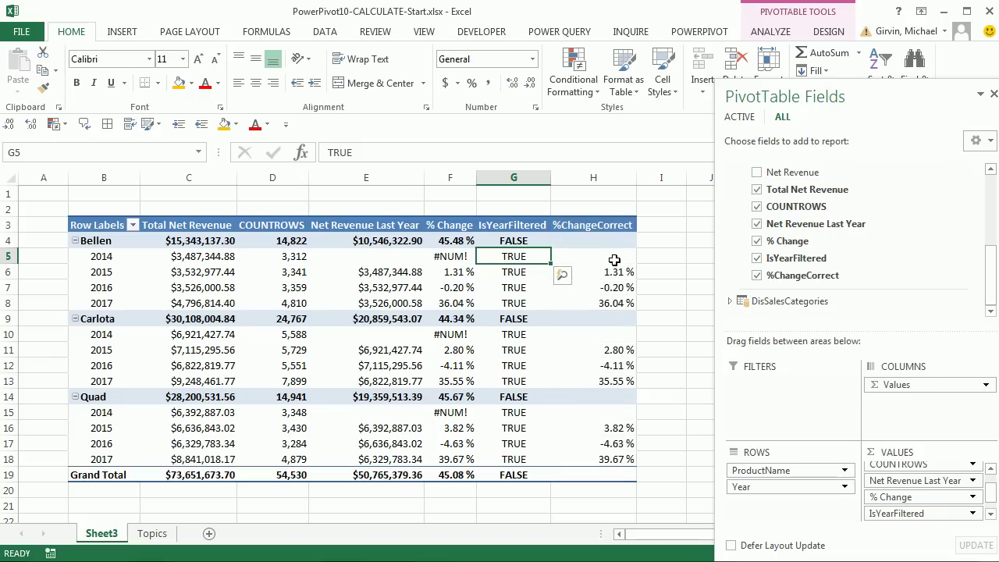
pyautogui.moveTo(628, 437)
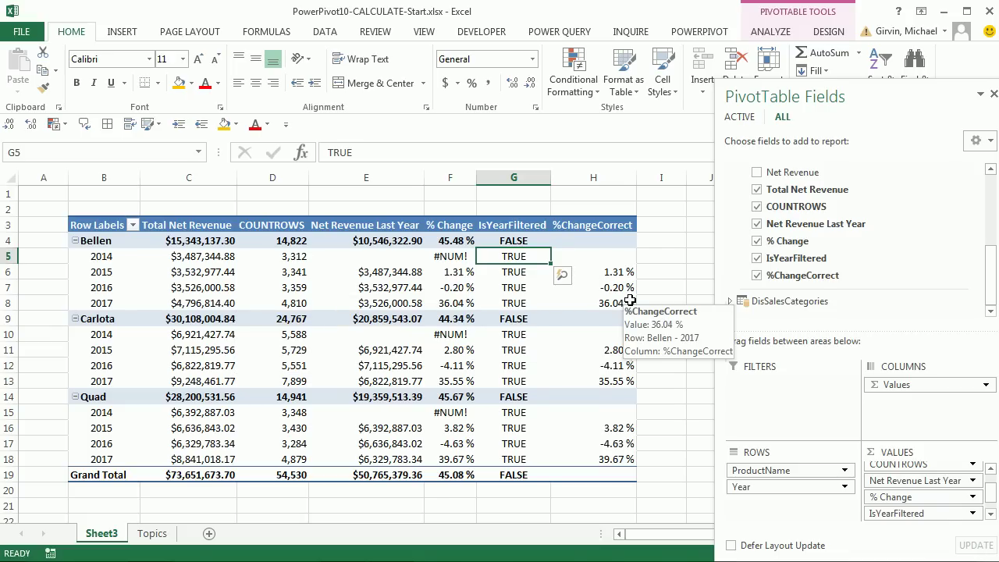
# Step: Switch to PowerPivot and create another PivotTable from the data model on a new worksheet
pyautogui.hotkey('alt', 'Tab')
pyautogui.hotkey('alt', 'Tab')
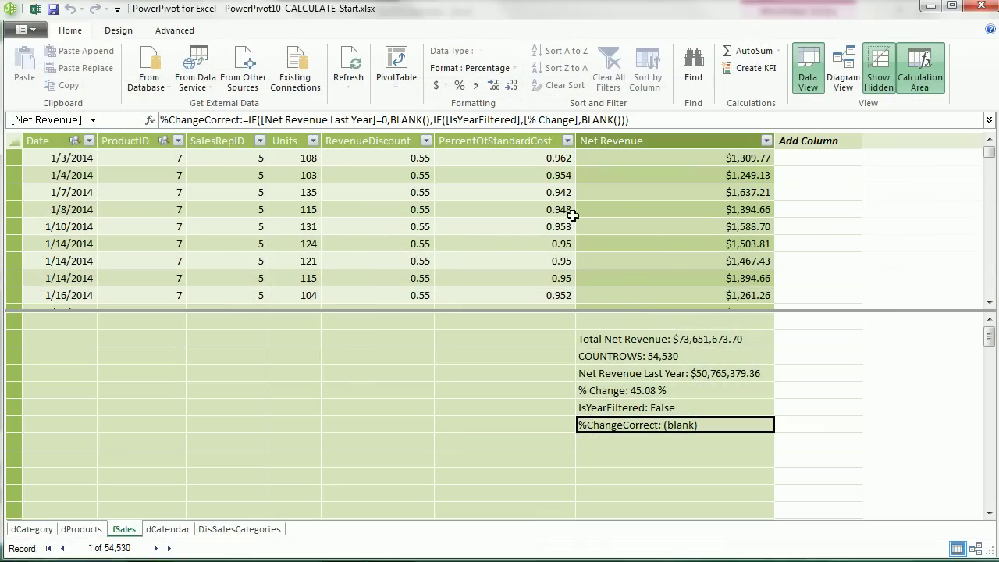
pyautogui.click(396, 62)
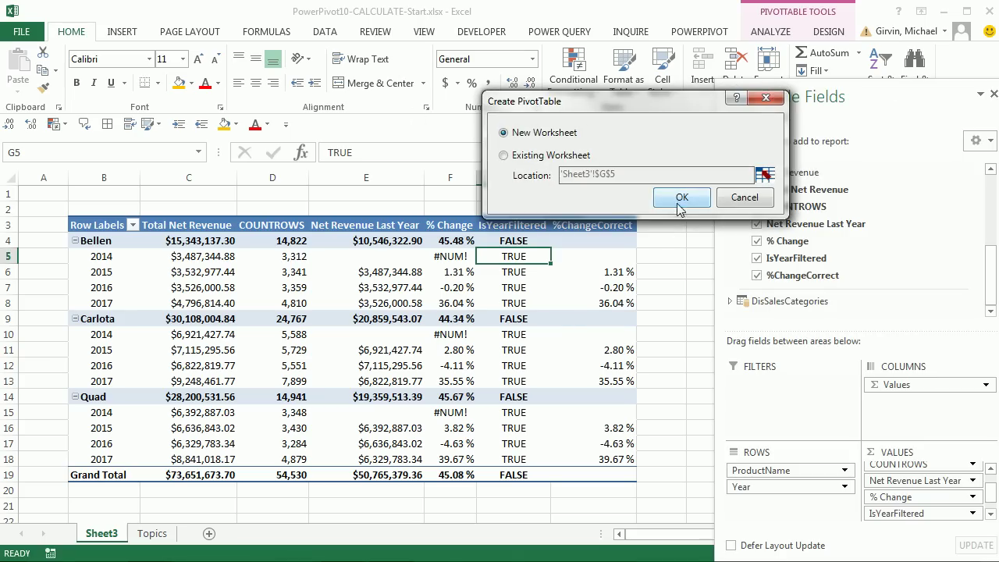
pyautogui.click(679, 201)
# Step: Rename Sheet3, which holds the first PivotTable, as F C CALC
pyautogui.click(150, 533)
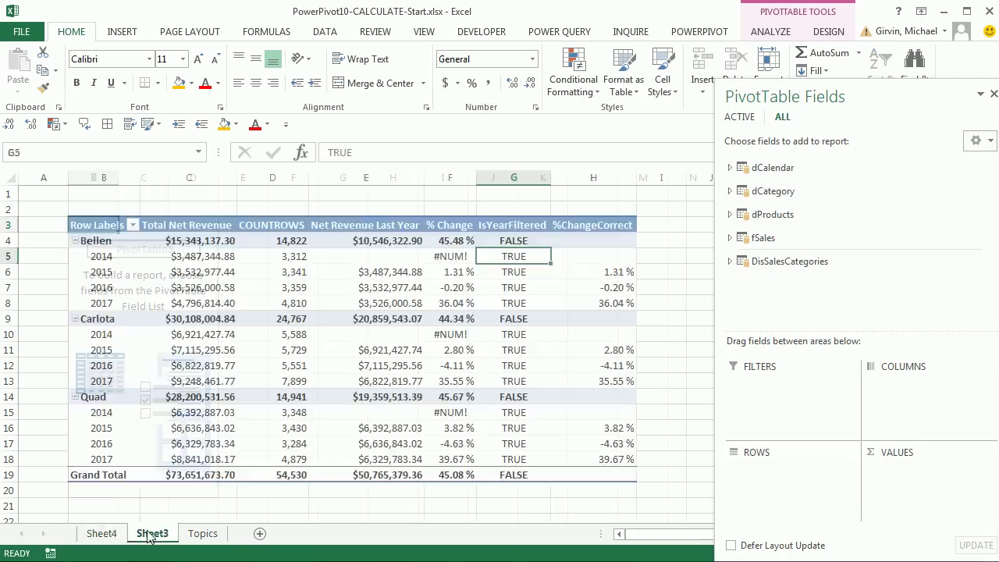
pyautogui.write('F')
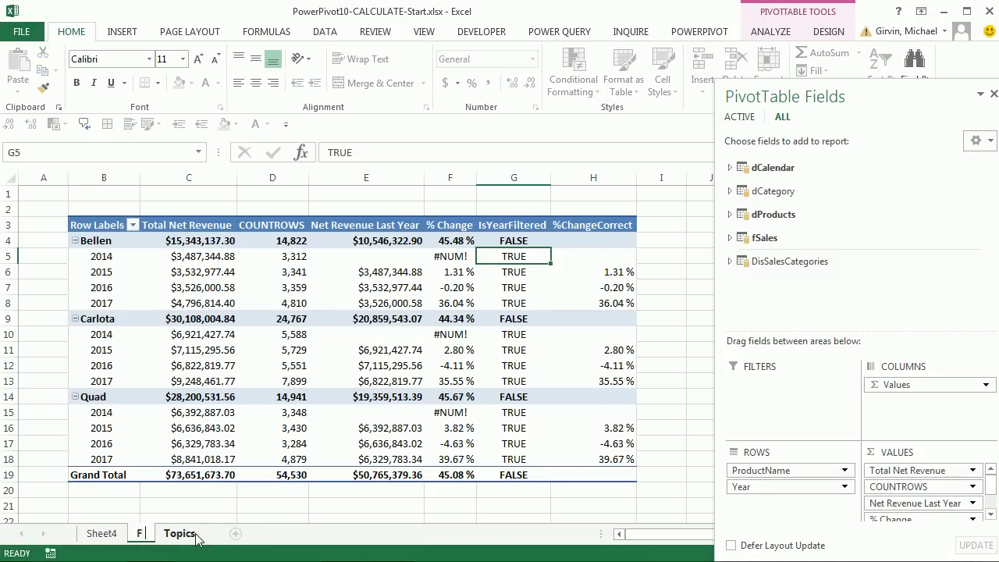
pyautogui.write(' C CALC')
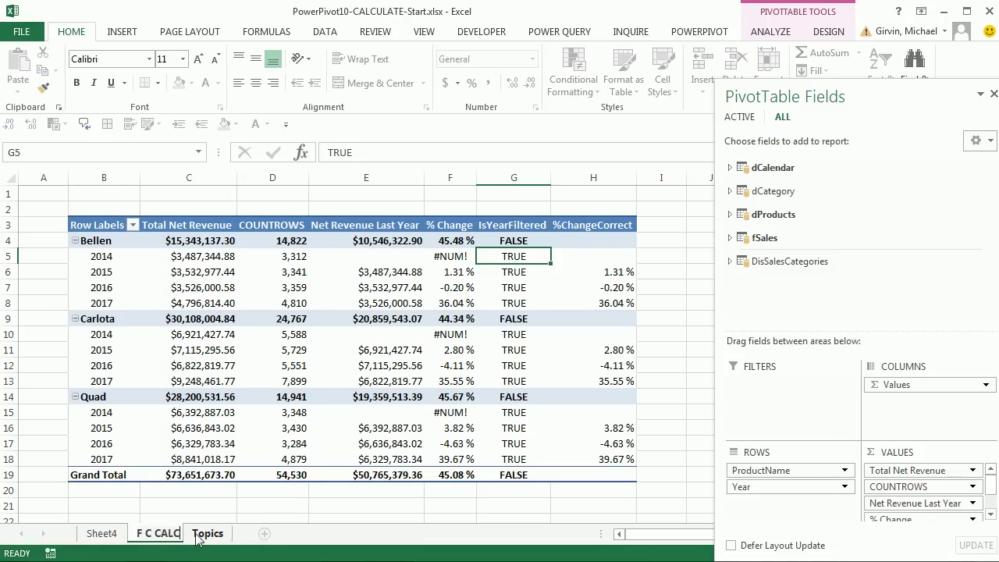
pyautogui.press('Return')
# Step: Rename Sheet4, which holds the empty PivotTable, as Y % Change by Product
pyautogui.click(102, 534)
pyautogui.write('Y % C')
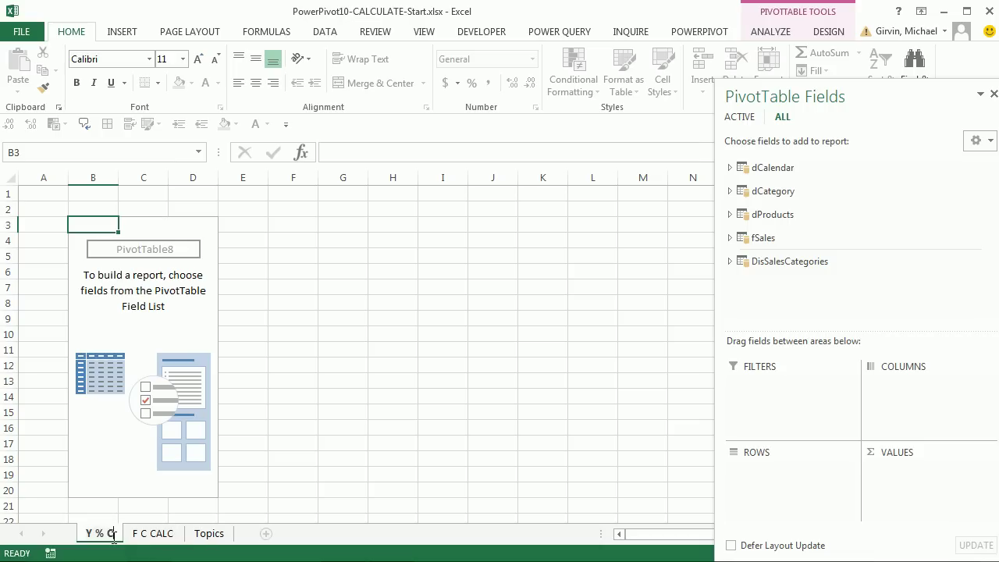
pyautogui.write('hange by Product')
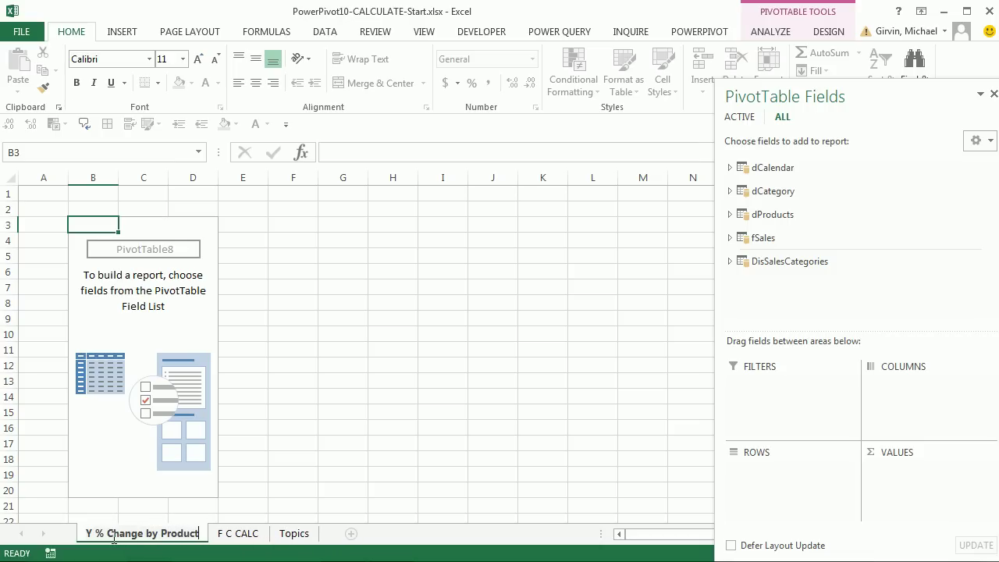
pyautogui.press('Return')
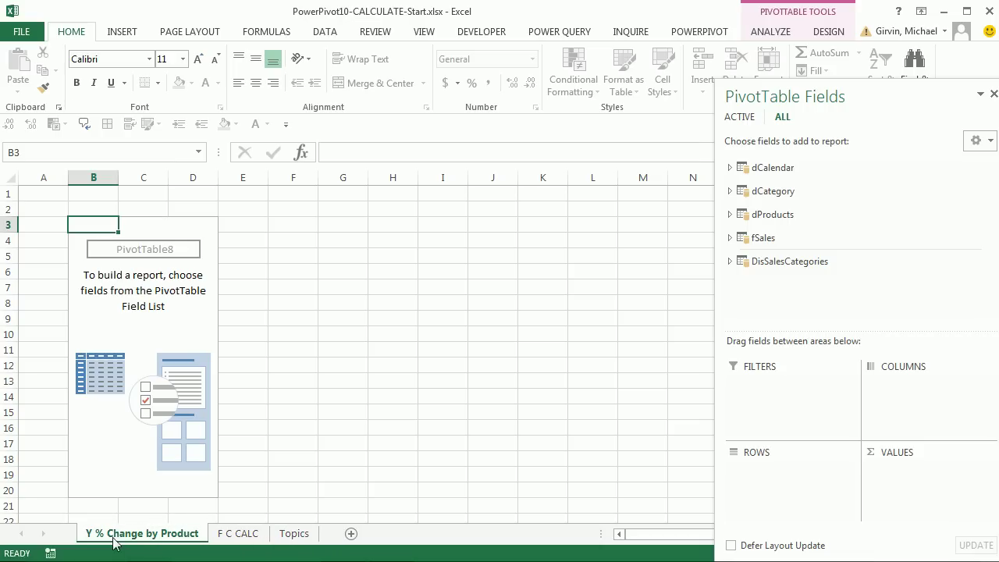
# Step: Add Year from dCalendar to the new PivotTable's rows and place ProductName from dProducts above it
pyautogui.click(730, 169)
pyautogui.moveTo(768, 232); pyautogui.dragTo(804, 487)
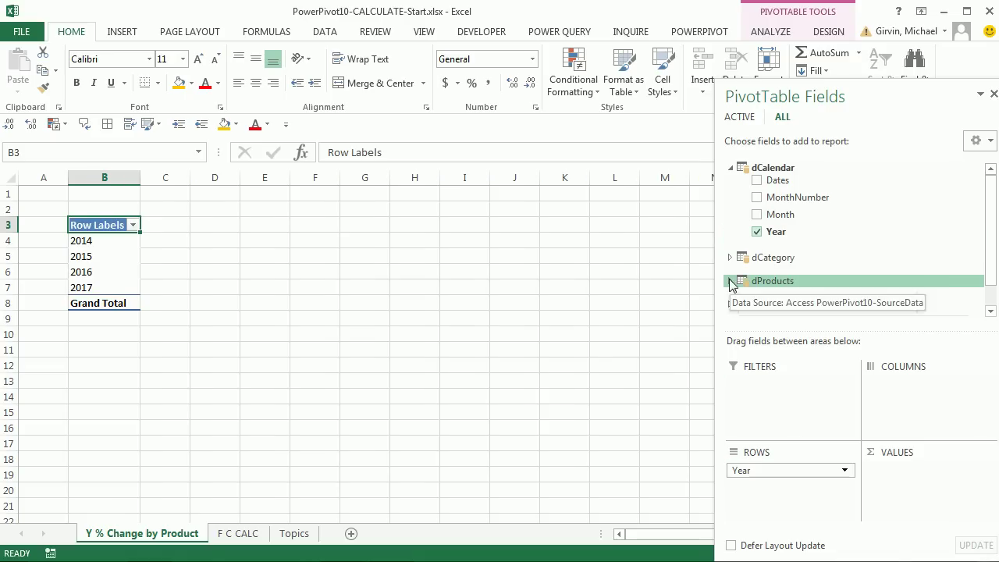
pyautogui.click(730, 280)
pyautogui.moveTo(771, 209); pyautogui.dragTo(788, 470)
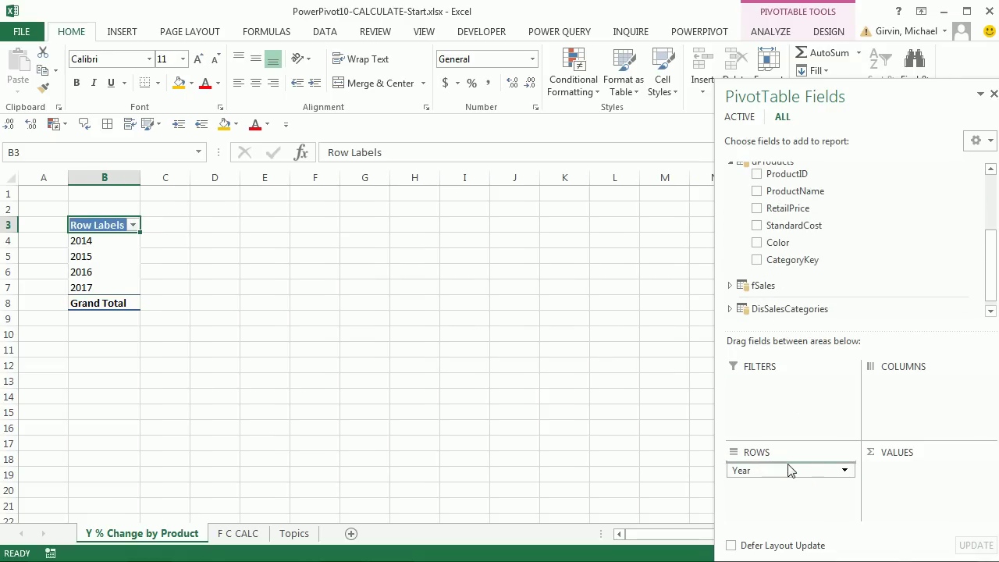
# Step: Add the Total Net Revenue and %ChangeCorrect calculated fields from fSales to the new PivotTable's values
pyautogui.click(730, 286)
pyautogui.scroll(-1, 829, 242)
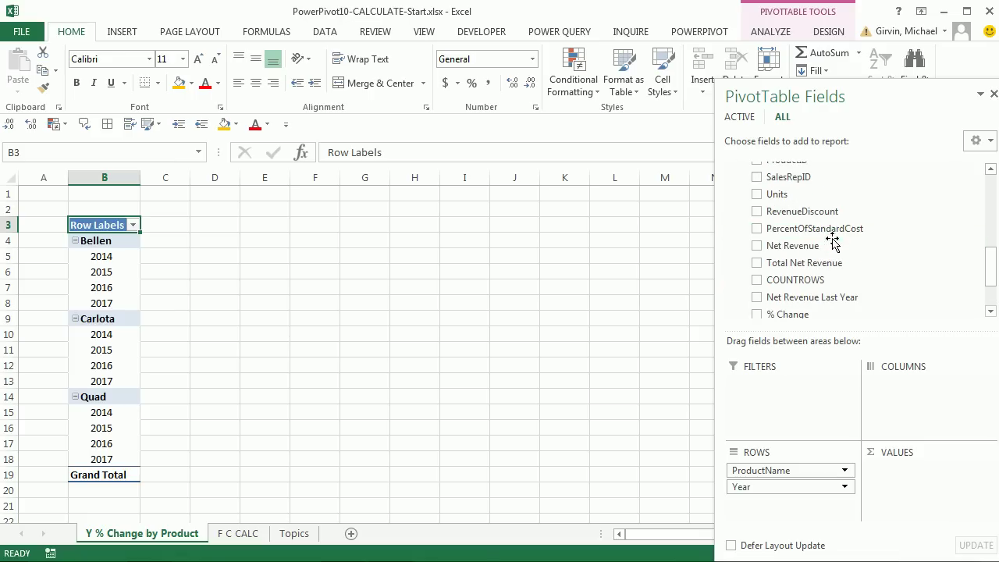
pyautogui.moveTo(773, 262); pyautogui.dragTo(894, 483)
pyautogui.scroll(-1, 817, 286)
pyautogui.moveTo(817, 285); pyautogui.dragTo(909, 503)
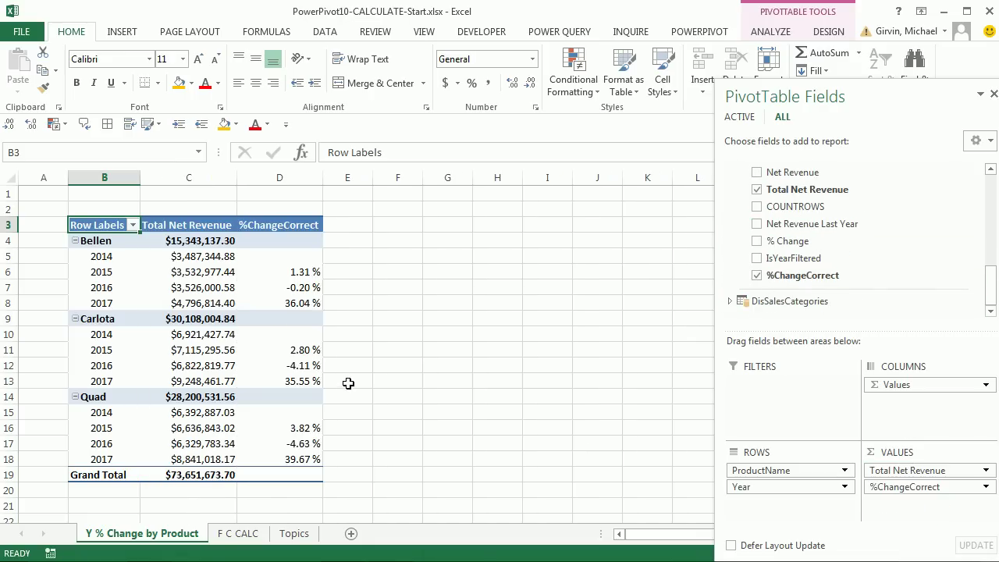
# Step: Show the product and year PivotTable in Outline Form
pyautogui.click(827, 31)
pyautogui.click(104, 84)
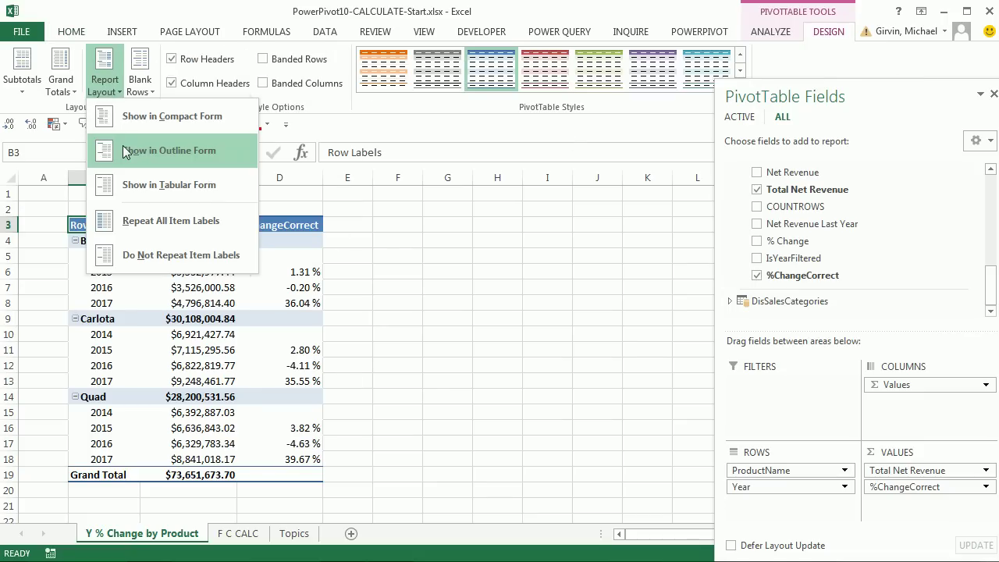
pyautogui.click(125, 151)
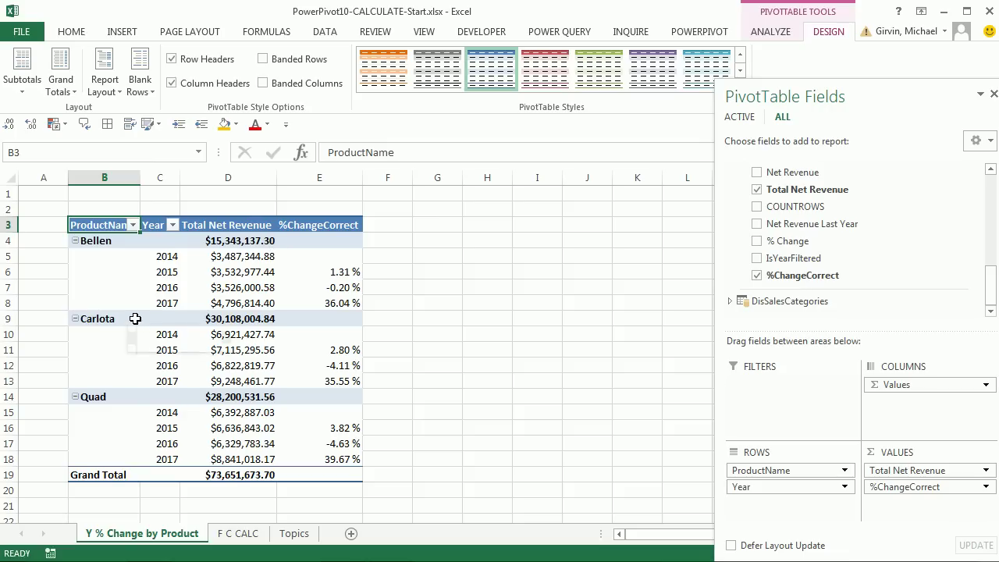
# Step: Try the Tabular Form layout on the PivotTable and switch back to Outline Form
pyautogui.click(105, 84)
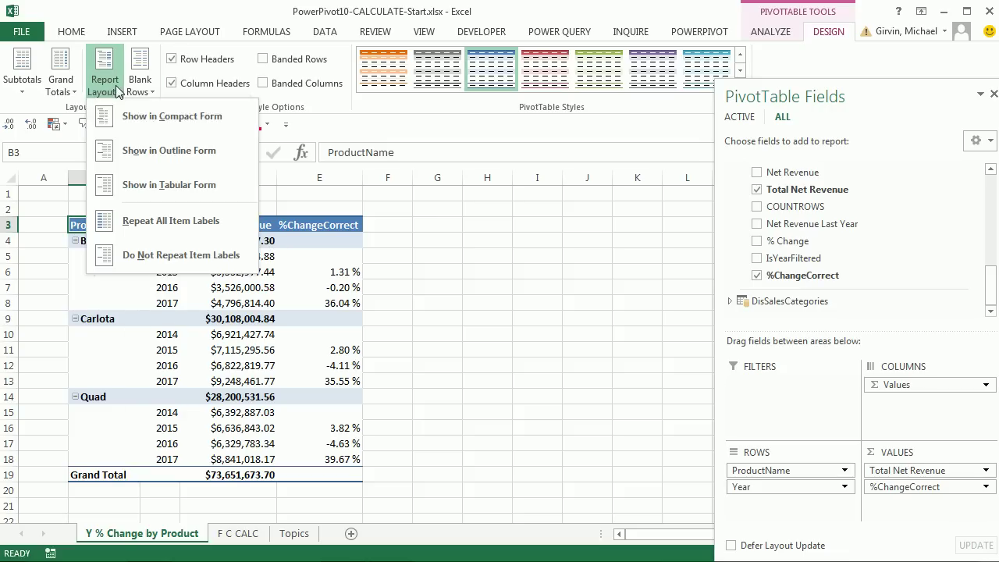
pyautogui.click(131, 197)
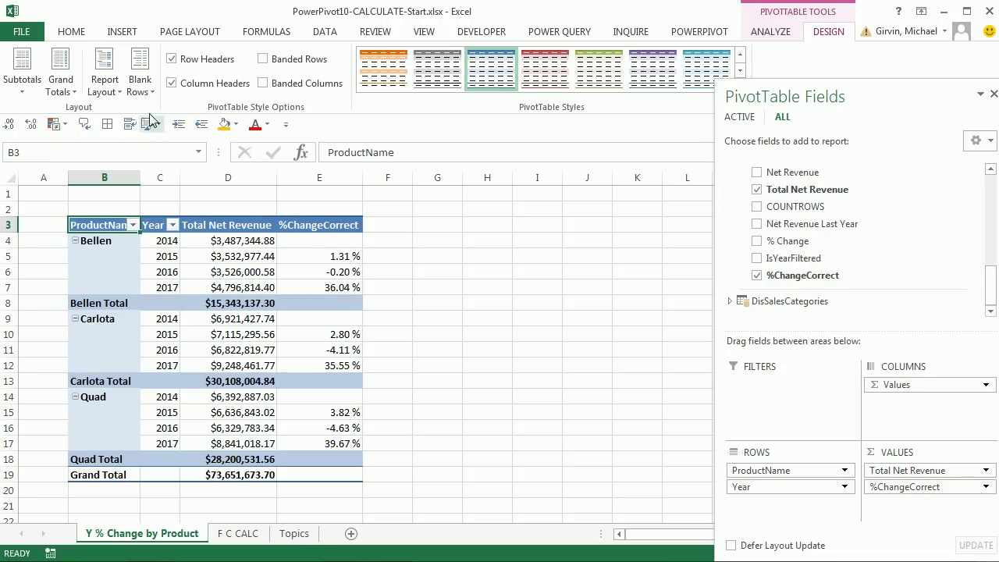
pyautogui.click(108, 92)
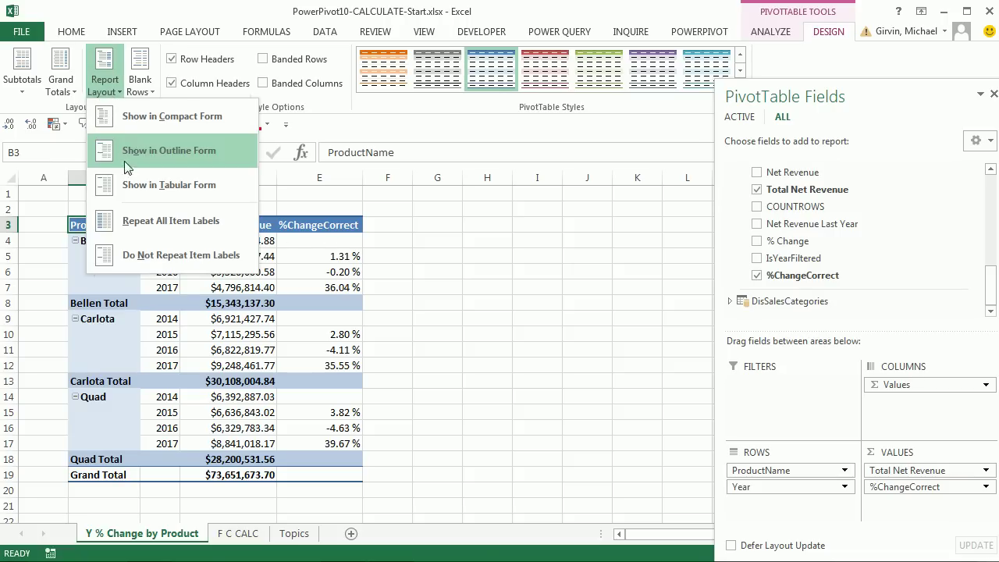
pyautogui.click(148, 149)
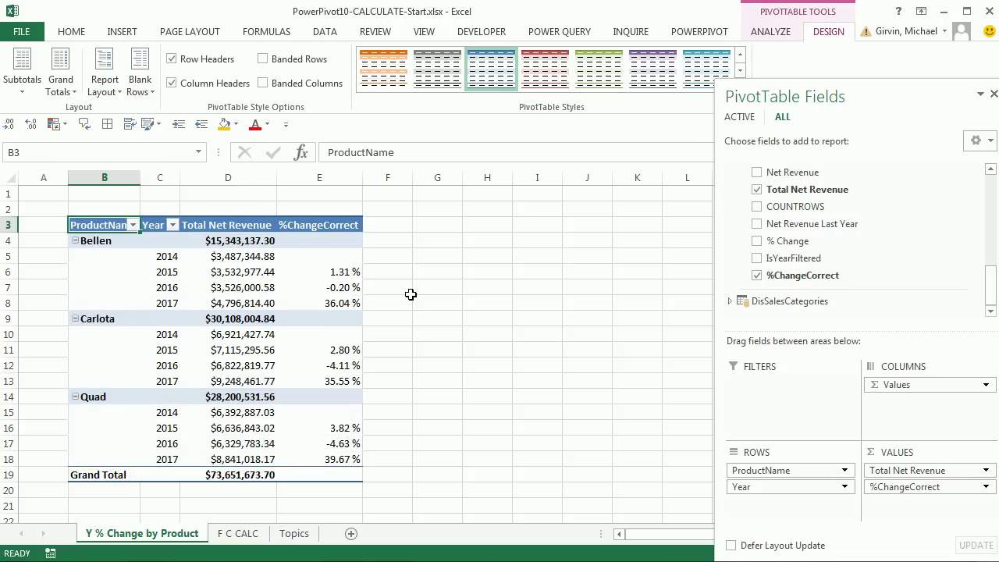
# Step: Autofit the ProductName column and paste a copy of the whole PivotTable at G3, keeping the source column widths
pyautogui.doubleClick(140, 177)
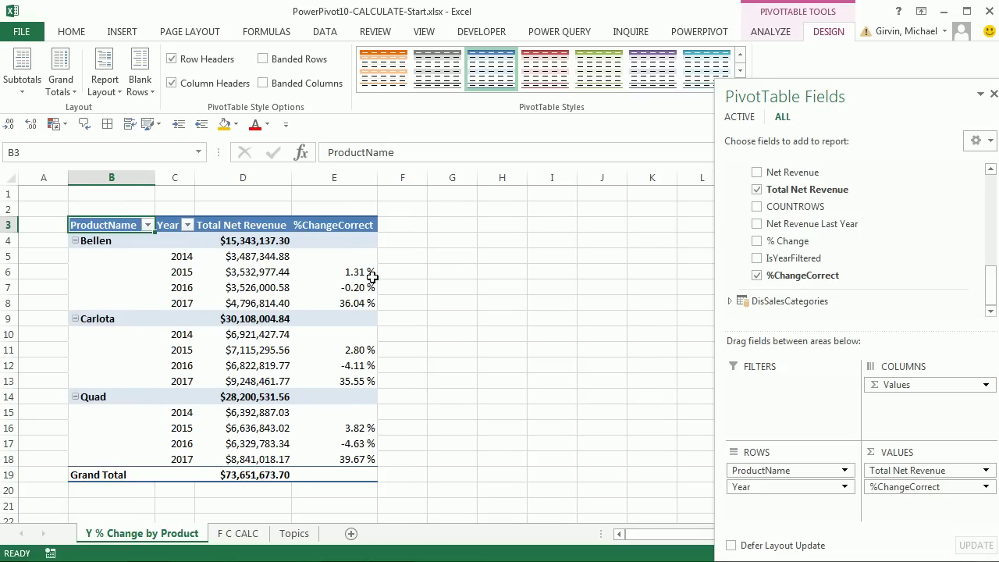
pyautogui.moveTo(95, 227); pyautogui.dragTo(354, 471)
pyautogui.hotkey('ctrl', 'c')
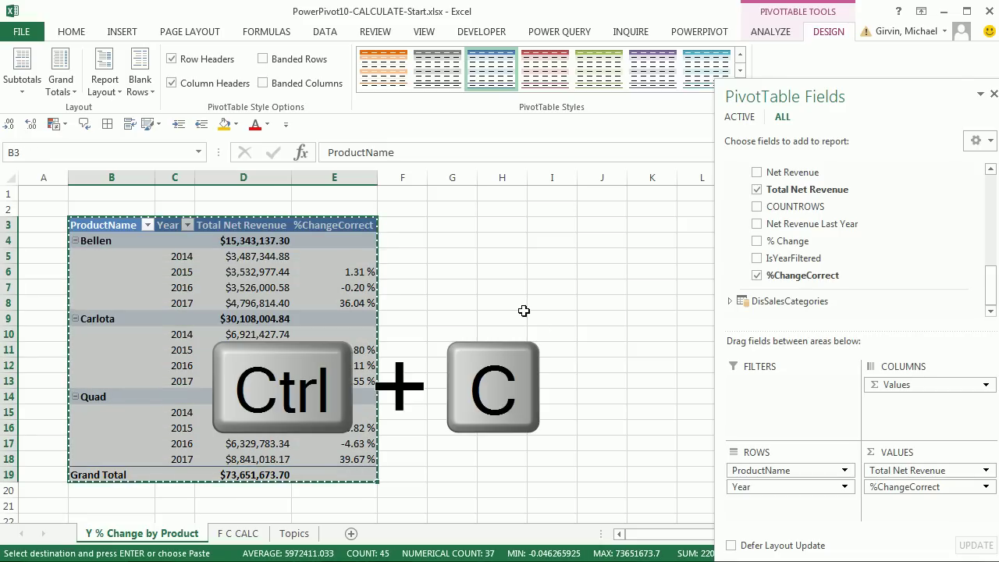
pyautogui.click(466, 225)
pyautogui.hotkey('ctrl', 'v')
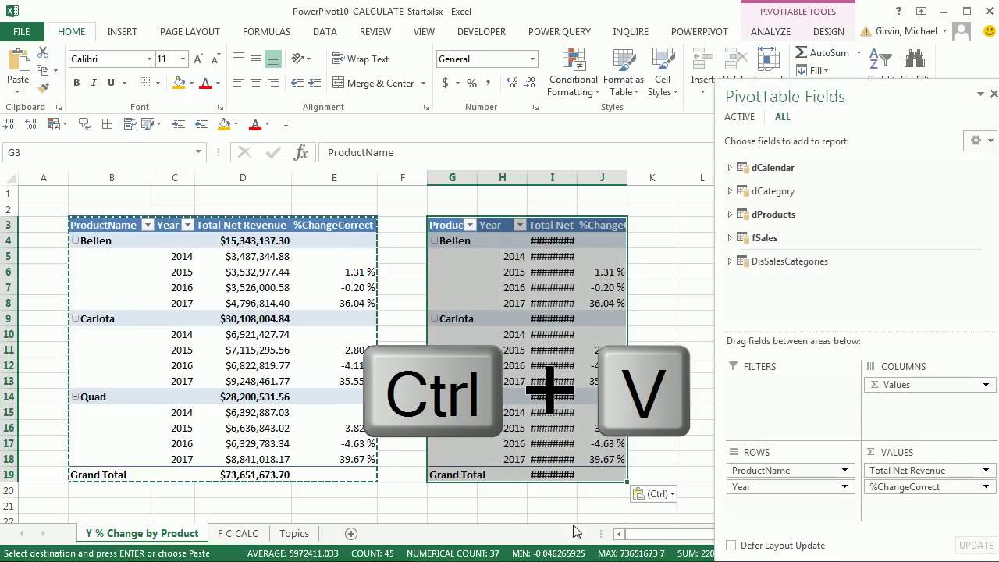
pyautogui.click(663, 494)
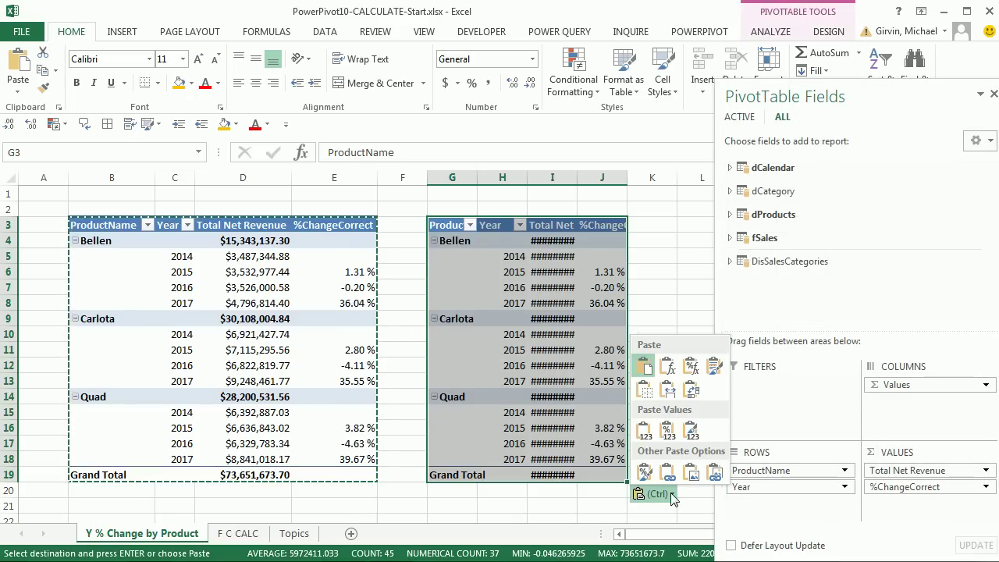
pyautogui.click(668, 391)
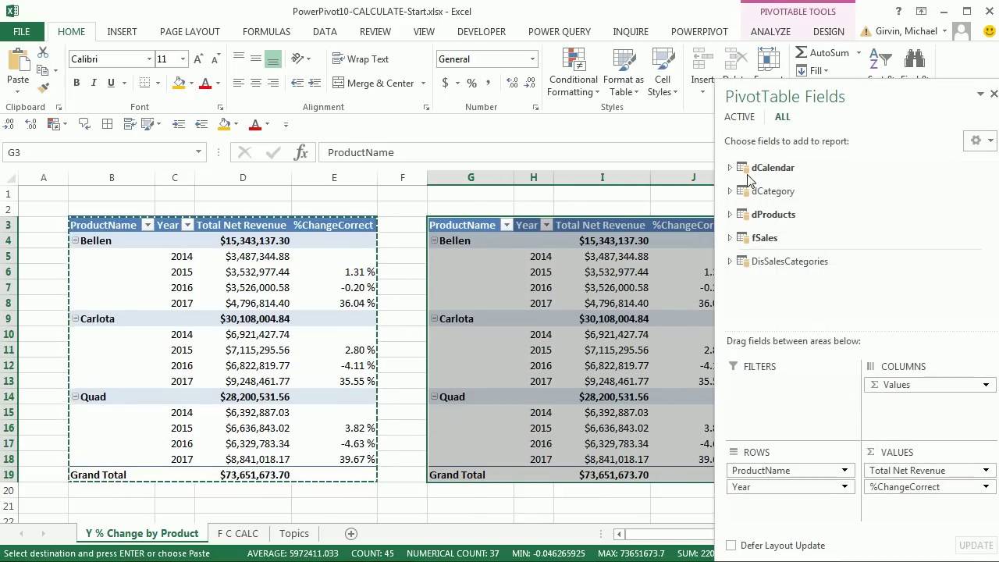
# Step: In the copied PivotTable at G3, replace ProductName with Category from dCategory above Year in the rows
pyautogui.click(731, 218)
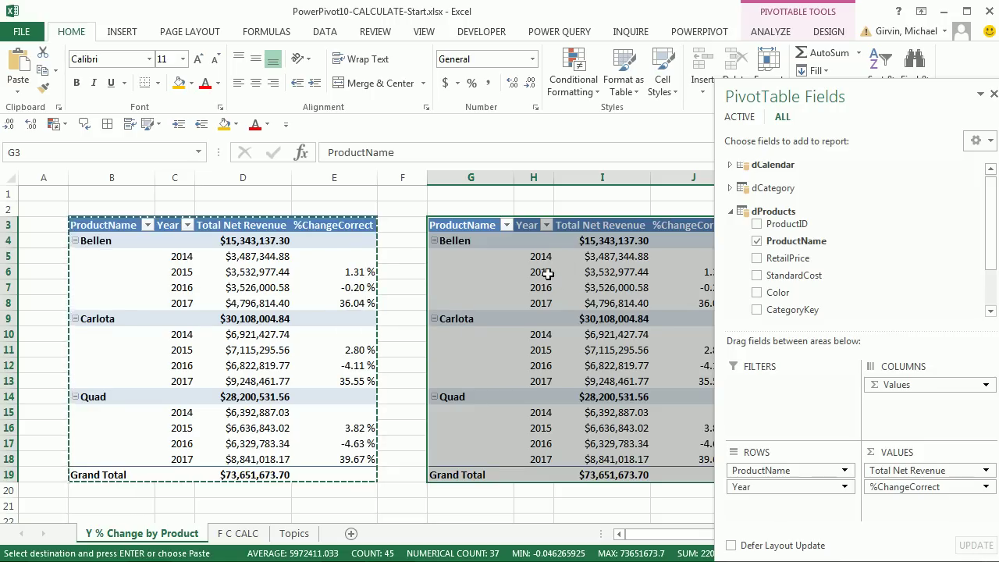
pyautogui.click(756, 240)
pyautogui.click(729, 189)
pyautogui.moveTo(780, 217); pyautogui.dragTo(791, 469)
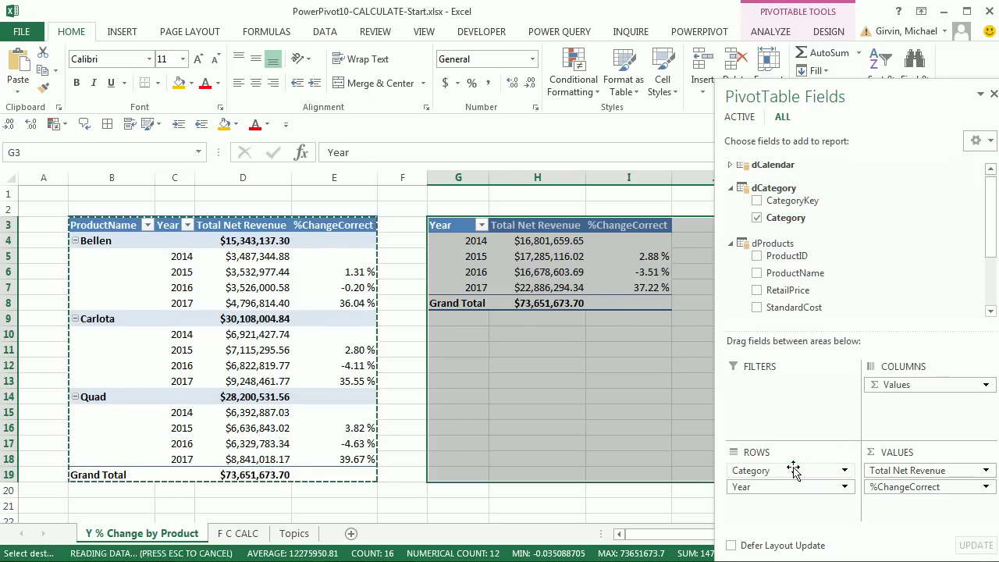
pyautogui.moveTo(672, 541); pyautogui.dragTo(702, 540)
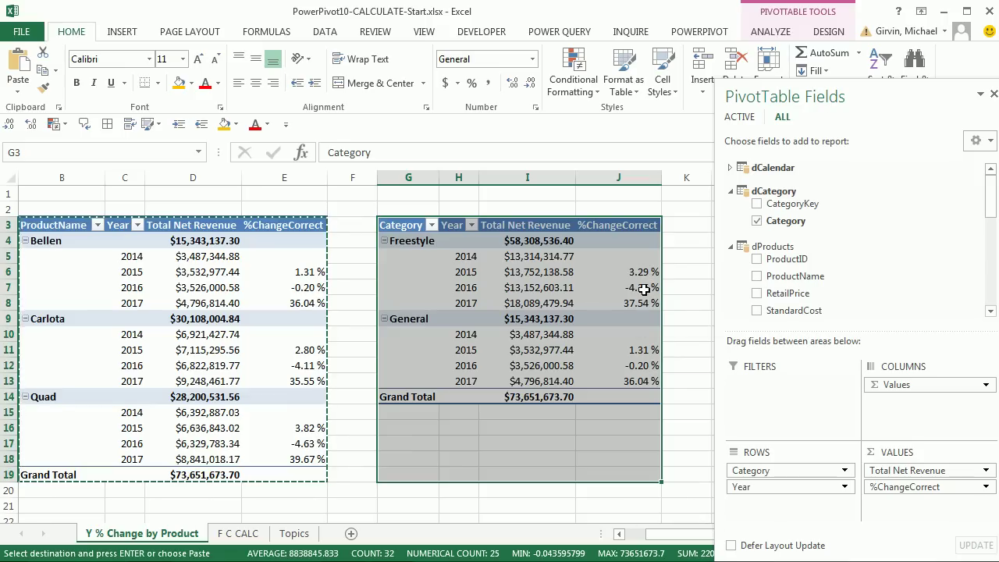
# Step: Copy the Category PivotTable and paste it at L3
pyautogui.hotkey('ctrl', 'c')
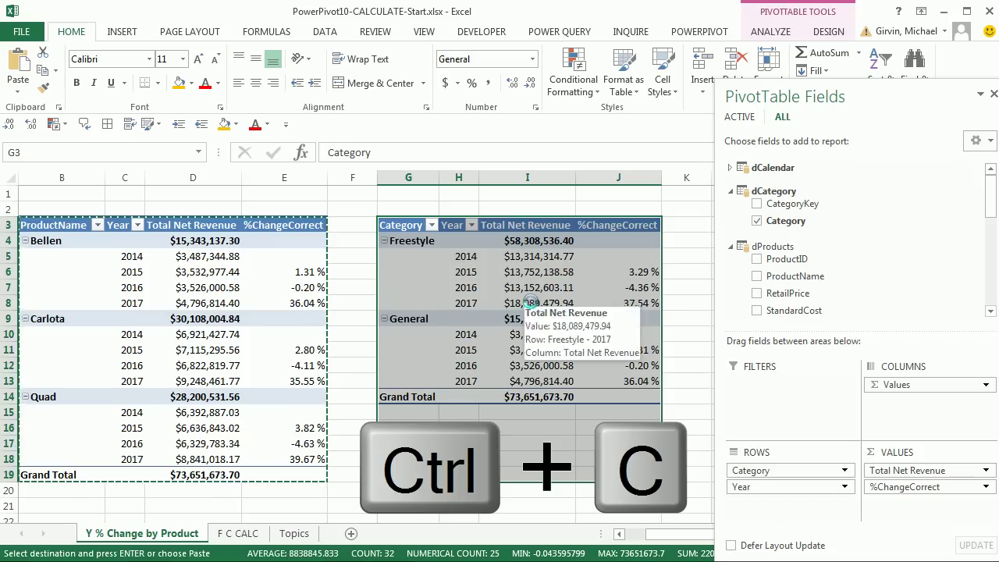
pyautogui.moveTo(682, 536); pyautogui.dragTo(760, 538)
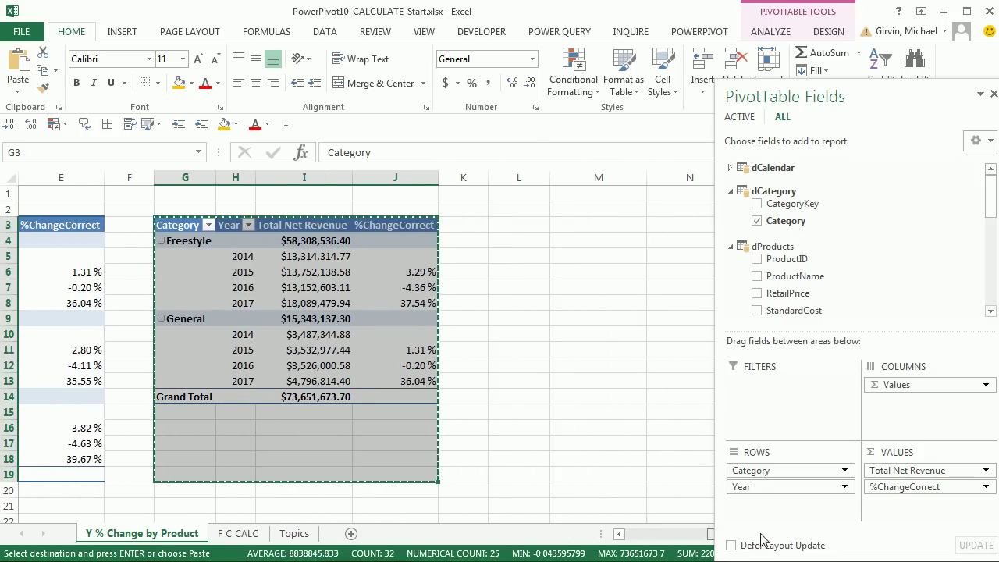
pyautogui.click(531, 227)
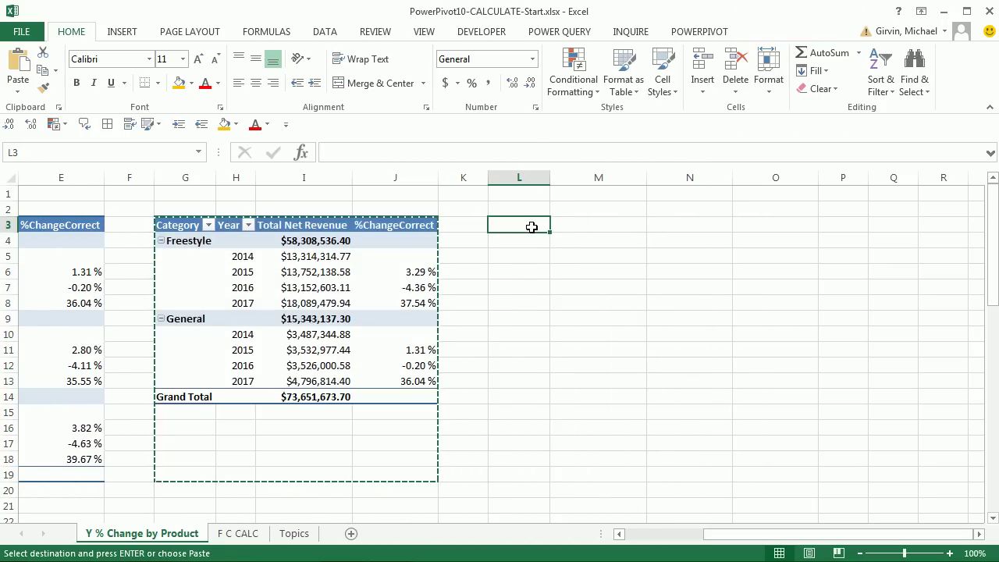
pyautogui.hotkey('ctrl', 'v')
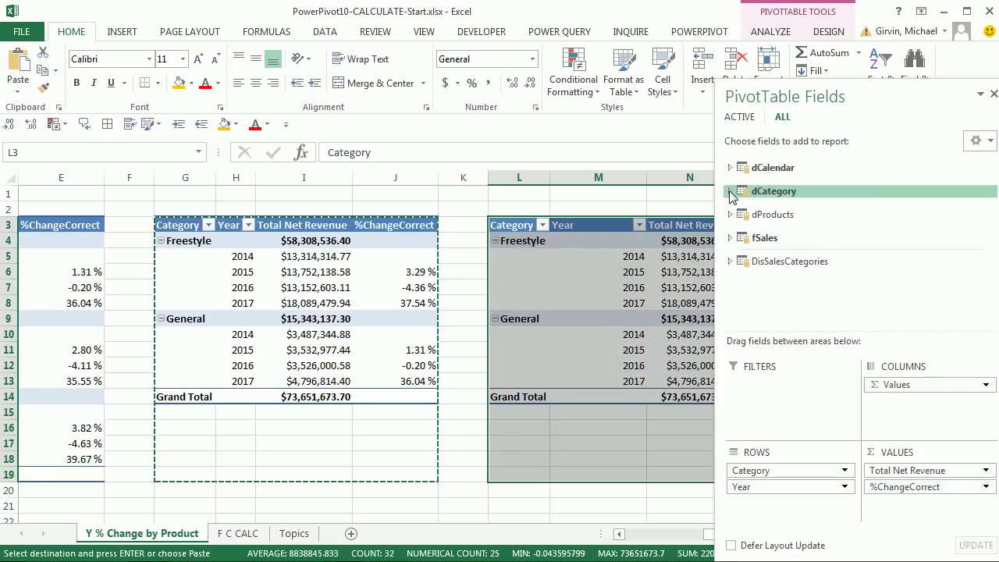
# Step: In the PivotTable at L3, remove Category and add Month from dCalendar below Year in the rows
pyautogui.click(730, 191)
pyautogui.click(756, 220)
pyautogui.click(730, 168)
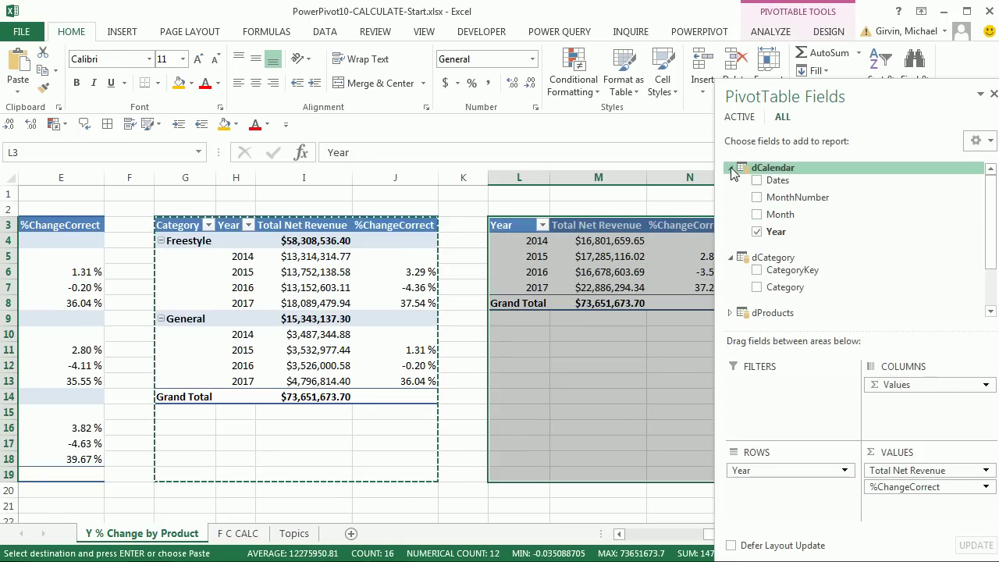
pyautogui.moveTo(776, 219); pyautogui.dragTo(780, 490)
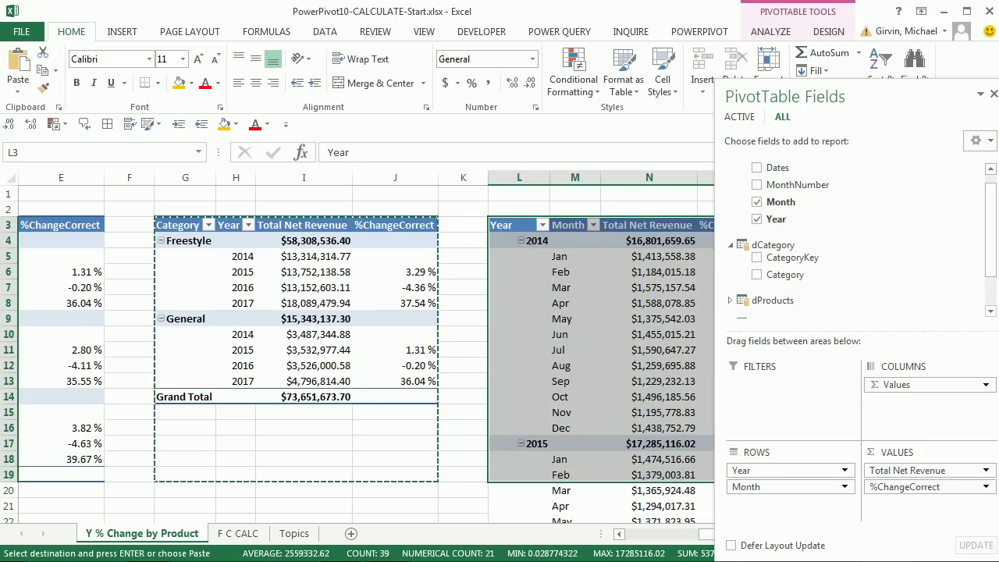
# Step: Examine the %ChangeCorrect values by month and year, end the copy mode, and compare them with the category and product PivotTables
pyautogui.moveTo(919, 91); pyautogui.dragTo(998, 98)
pyautogui.moveTo(993, 281); pyautogui.dragTo(993, 301)
pyautogui.click(757, 398)
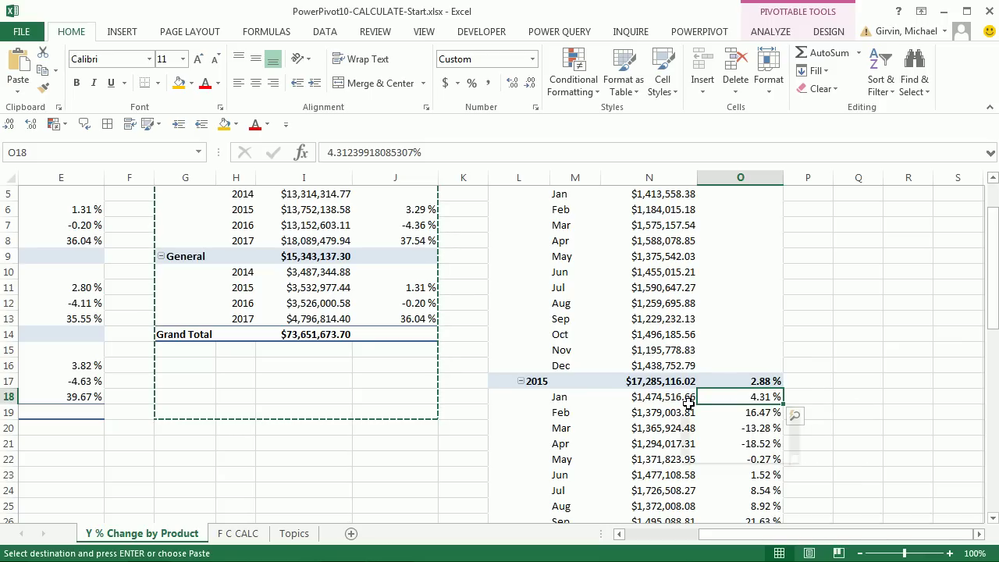
pyautogui.scroll(2, 688, 402)
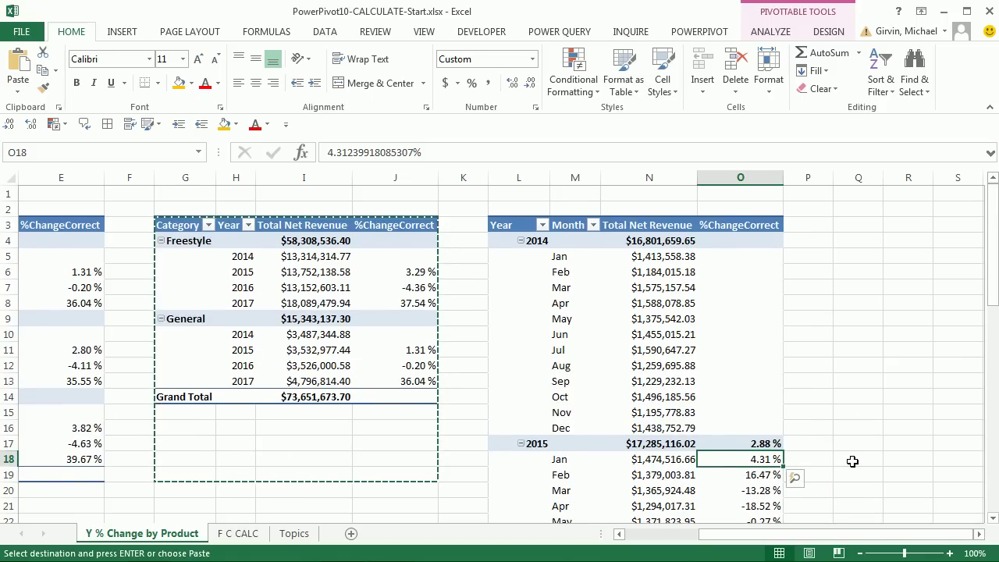
pyautogui.scroll(-3, 803, 408)
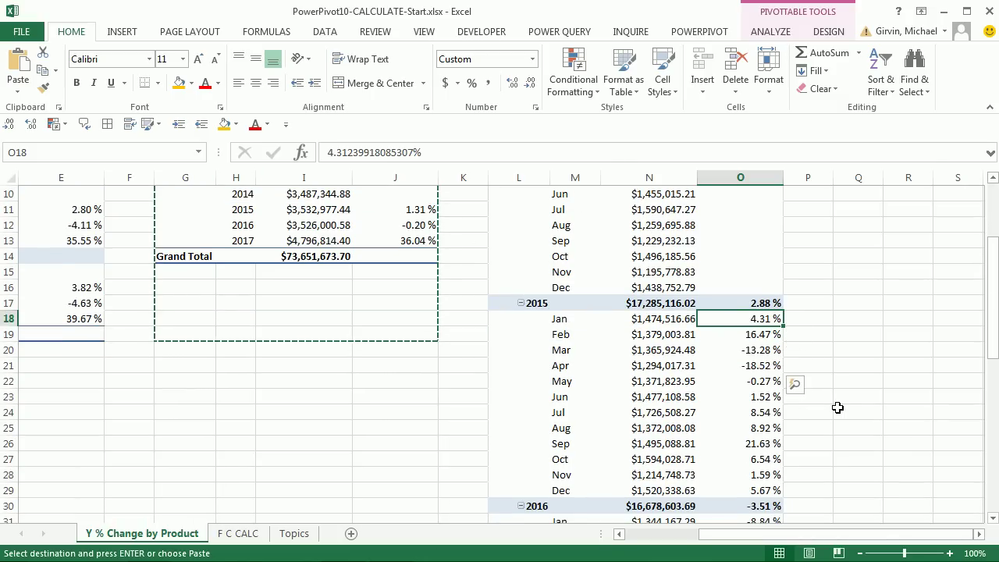
pyautogui.press('Escape')
pyautogui.scroll(3, 837, 408)
pyautogui.click(409, 275)
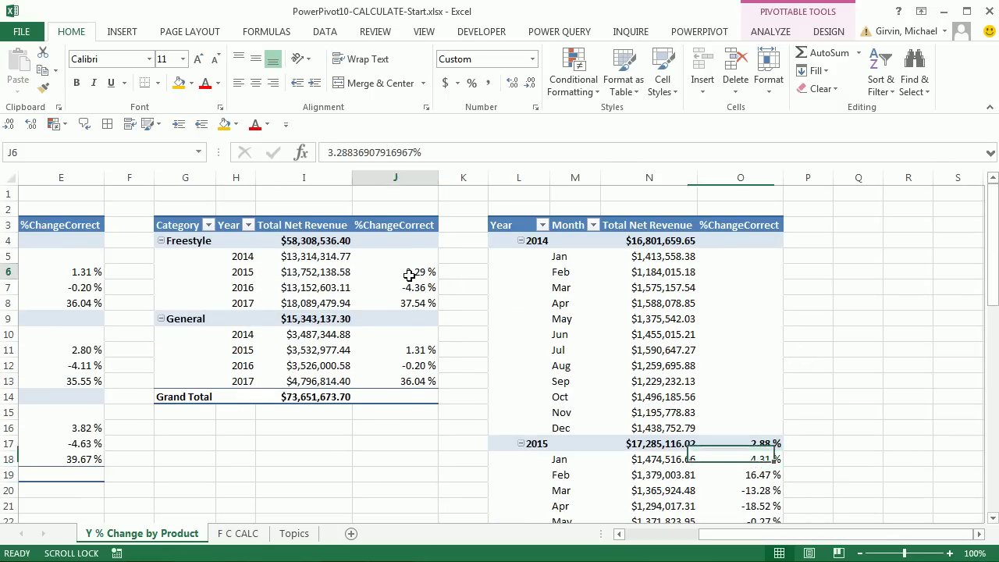
pyautogui.click(77, 275)
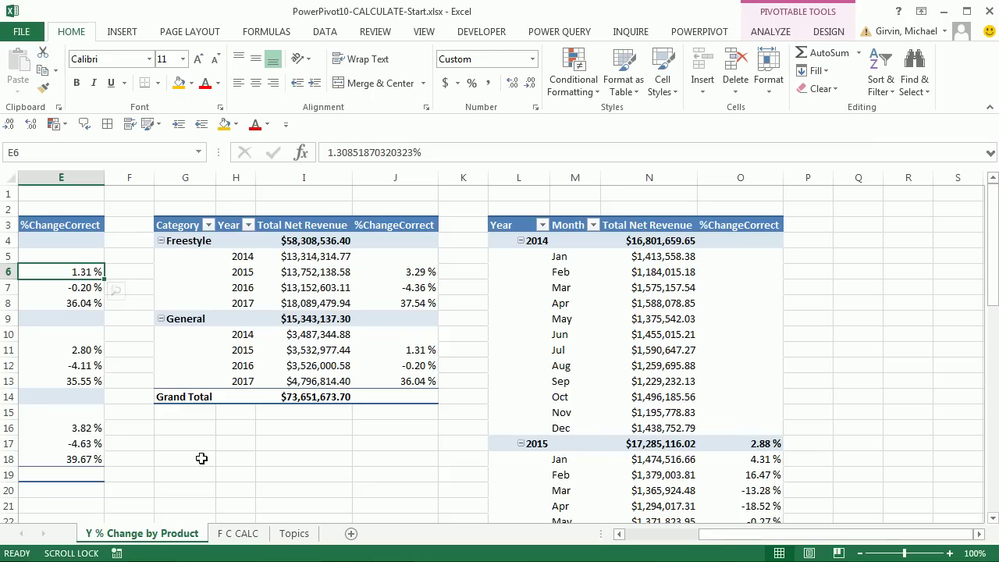
# Step: On the F C CALC sheet, examine the Total Net Revenue amounts of the individual years against the grand total
pyautogui.click(239, 534)
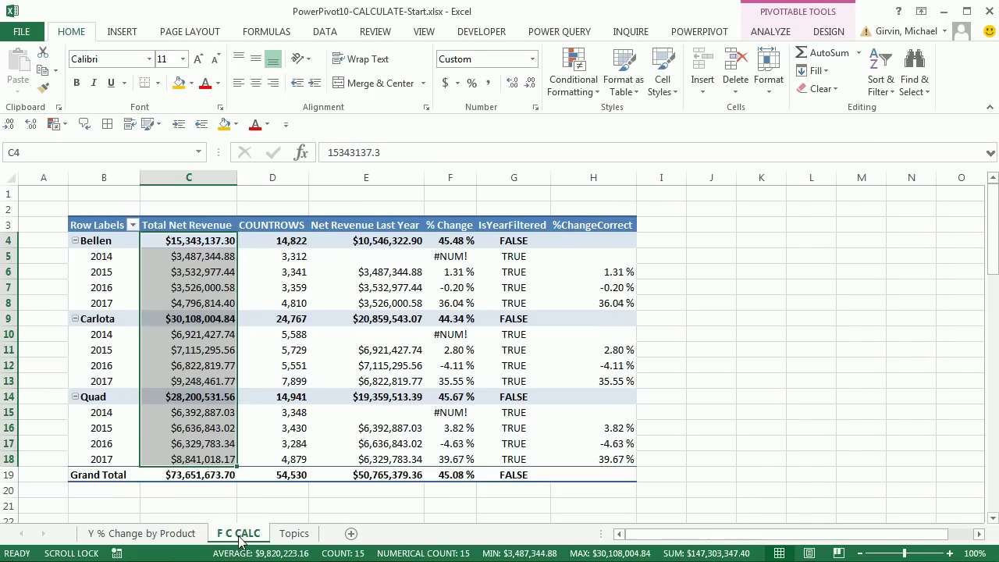
pyautogui.click(179, 256)
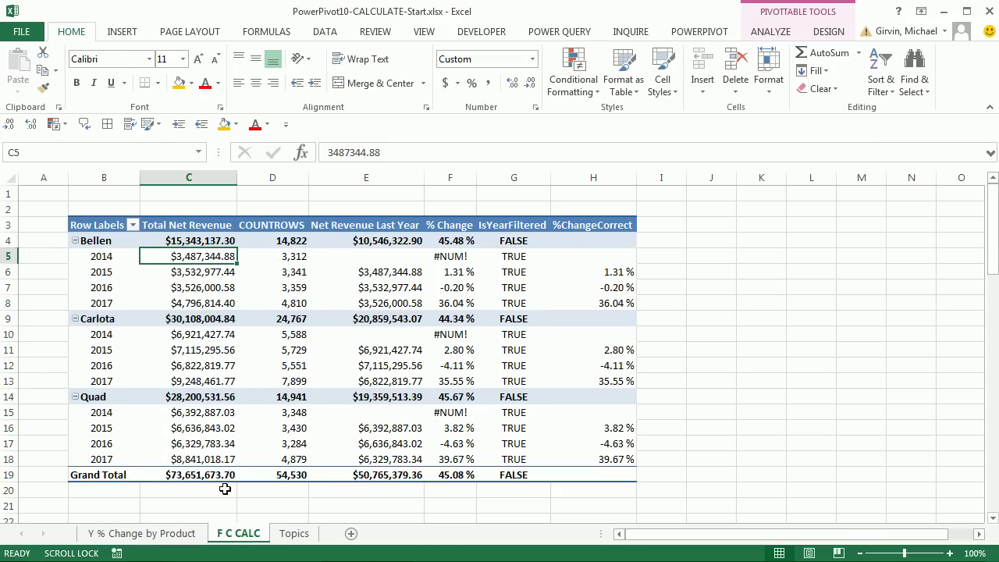
pyautogui.click(184, 273)
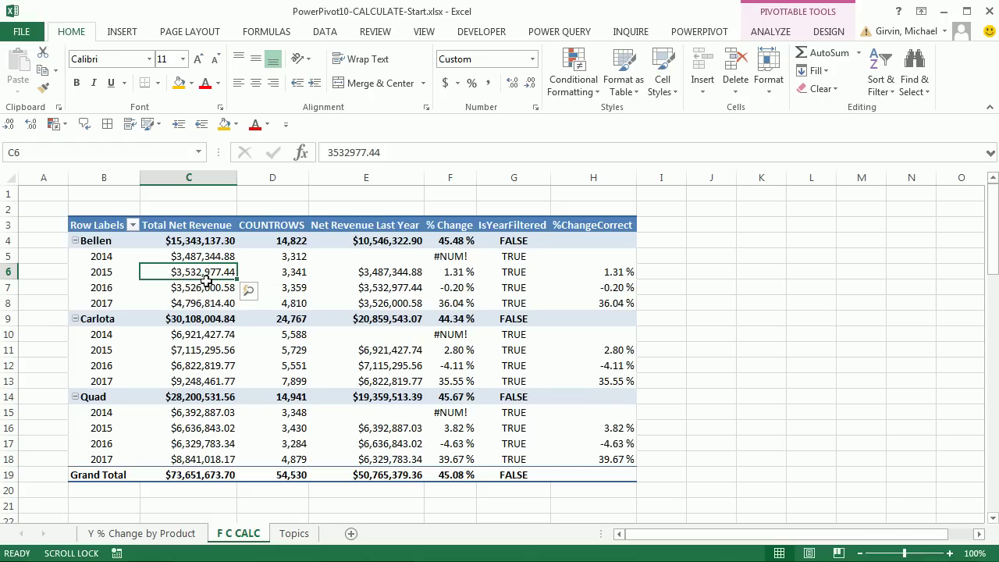
pyautogui.click(207, 258)
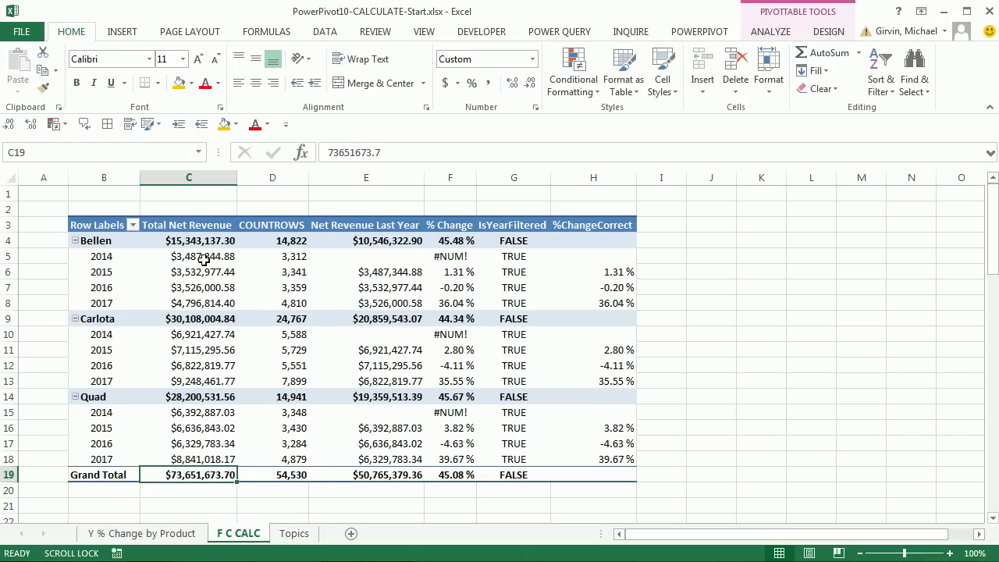
pyautogui.moveTo(201, 257); pyautogui.dragTo(201, 459)
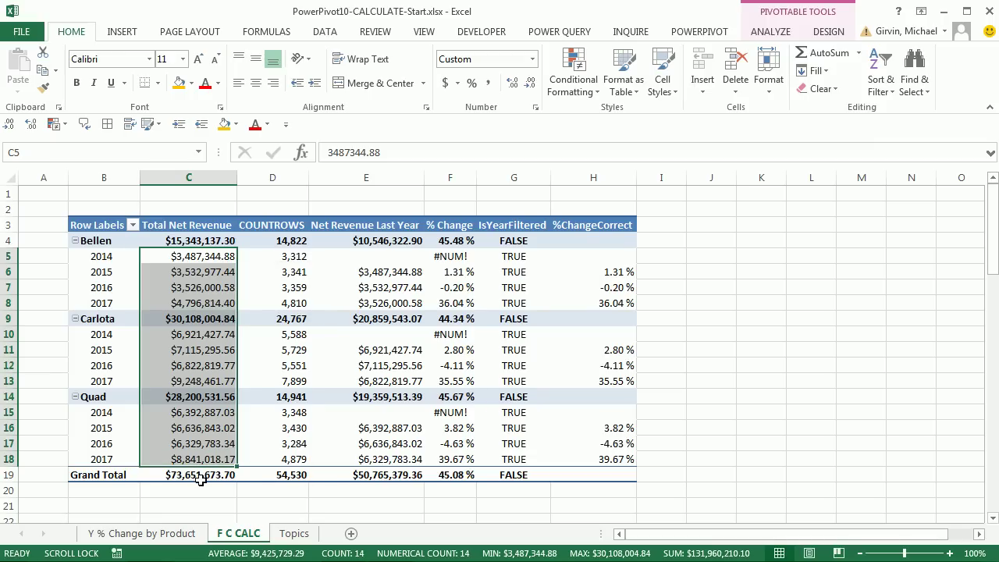
pyautogui.moveTo(200, 480)
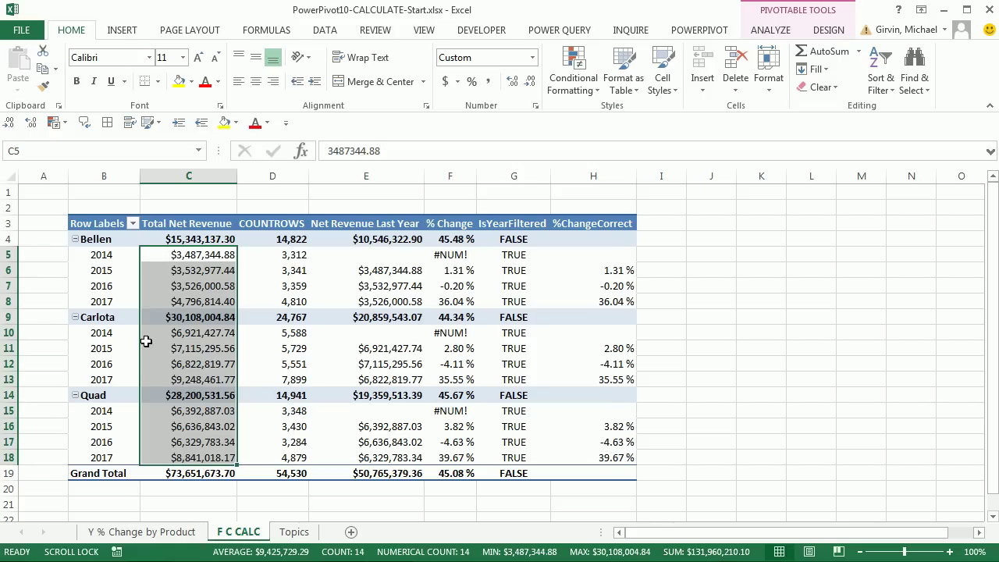
# Step: Switch to the PowerPivot window and start a GrandTotal calculated field below fSales' PercentOfStandardCost column, using CALCULATE with [Total Net Revenue] as the expression
pyautogui.moveTo(147, 338)
pyautogui.hotkey('alt', 'Tab')
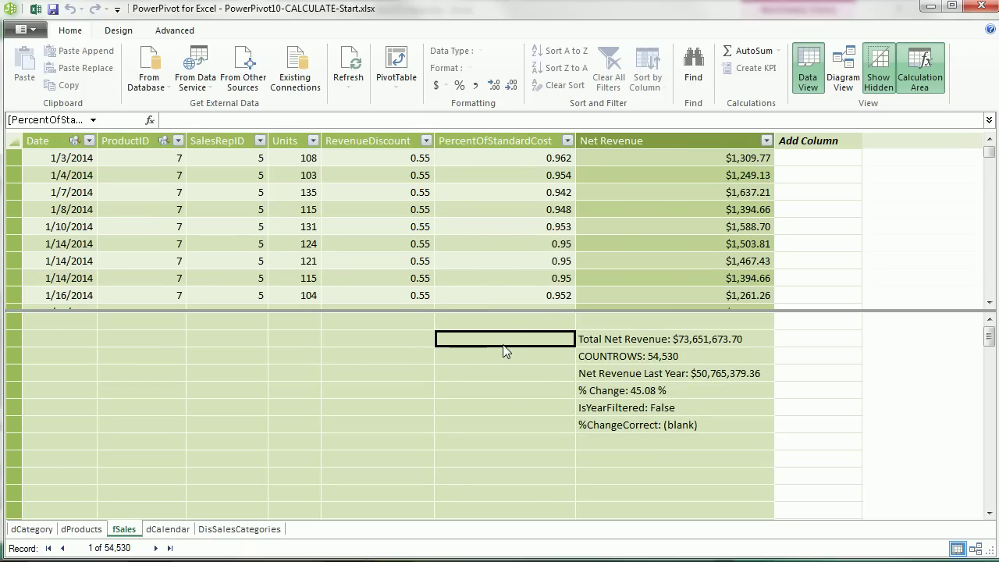
pyautogui.write('GrandTotal')
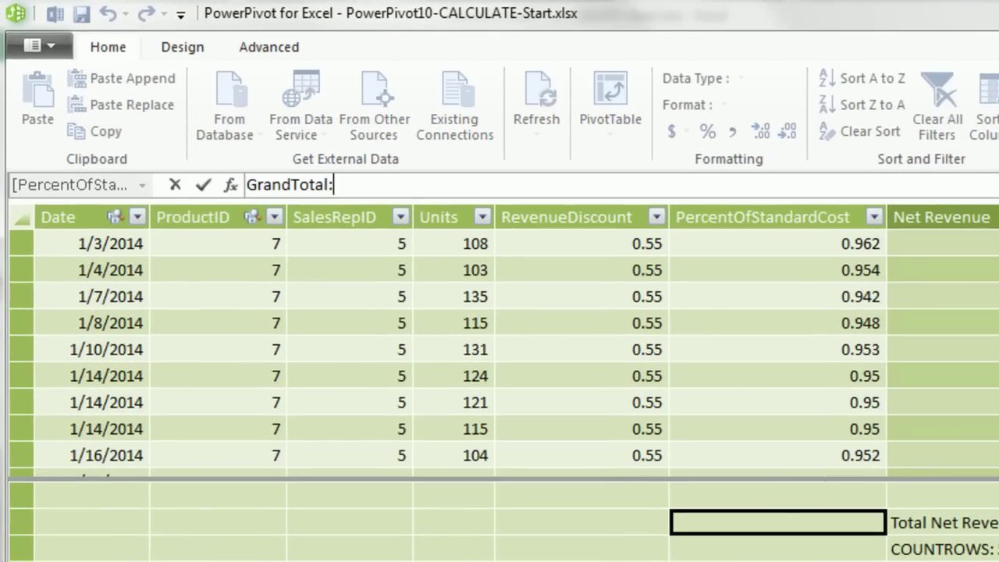
pyautogui.write(':=c')
pyautogui.press('Tab')
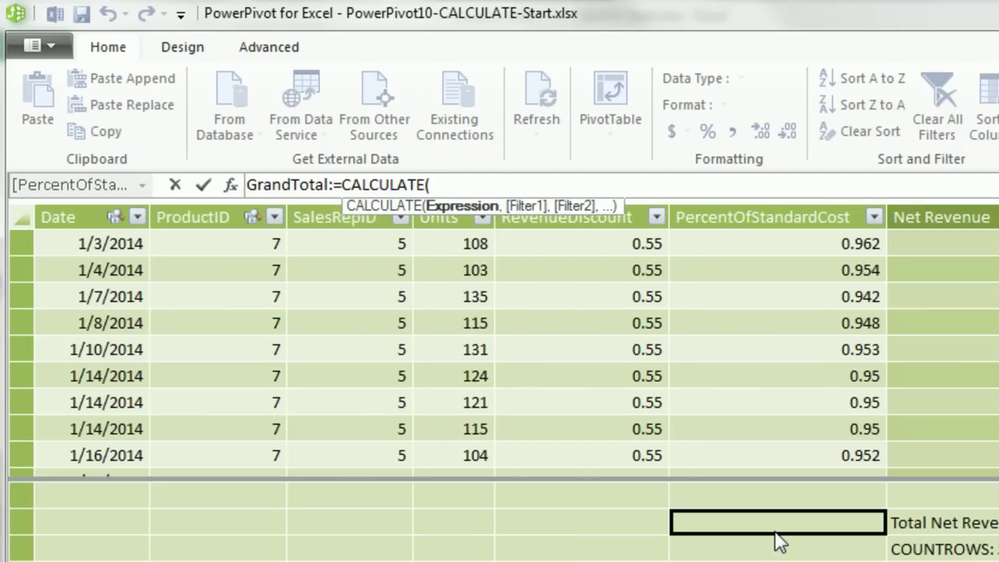
pyautogui.write('[t')
pyautogui.press('Tab')
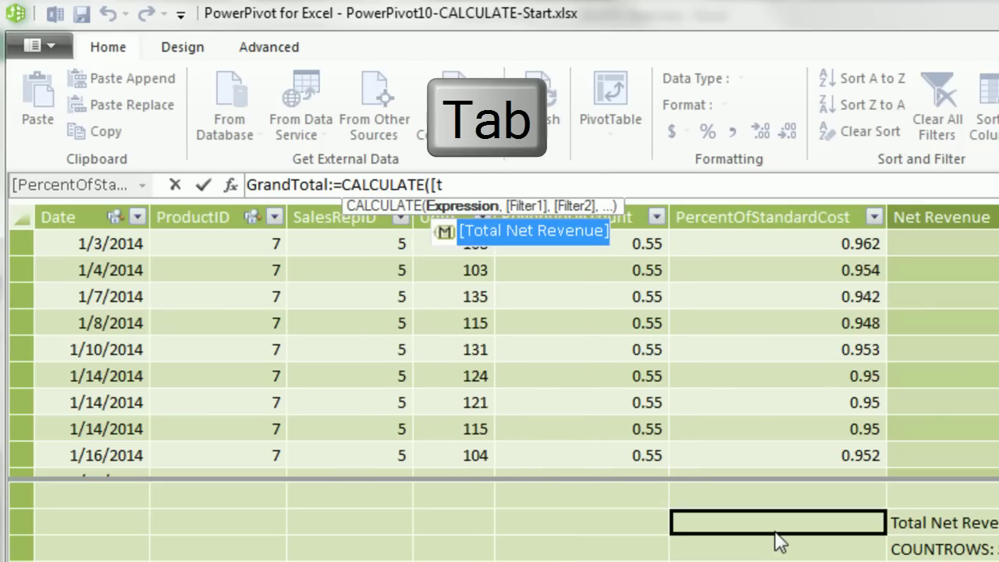
pyautogui.write(',')
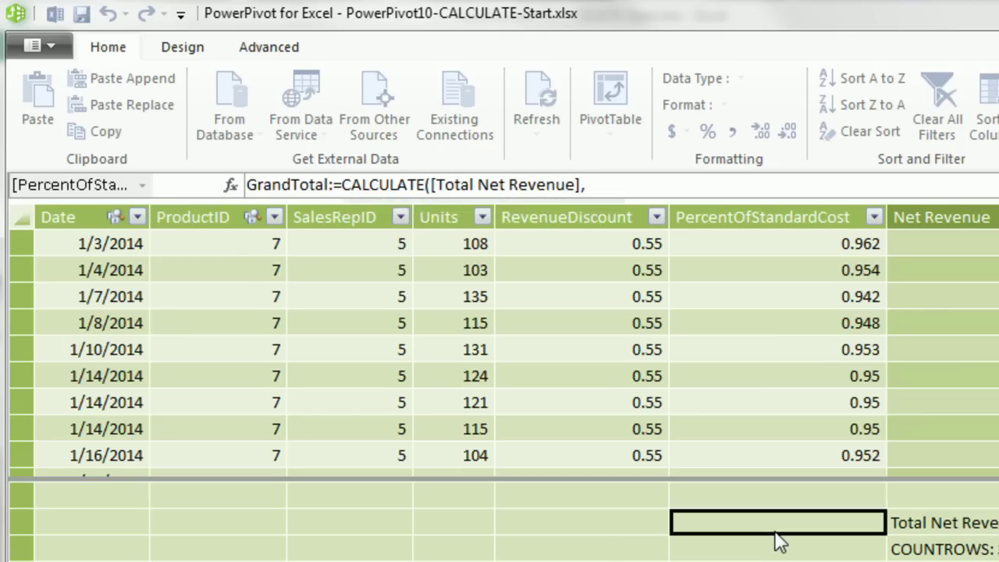
# Step: Add ALL(dProducts) as the first filter argument of the GrandTotal formula
pyautogui.write('all')
pyautogui.press('Tab')
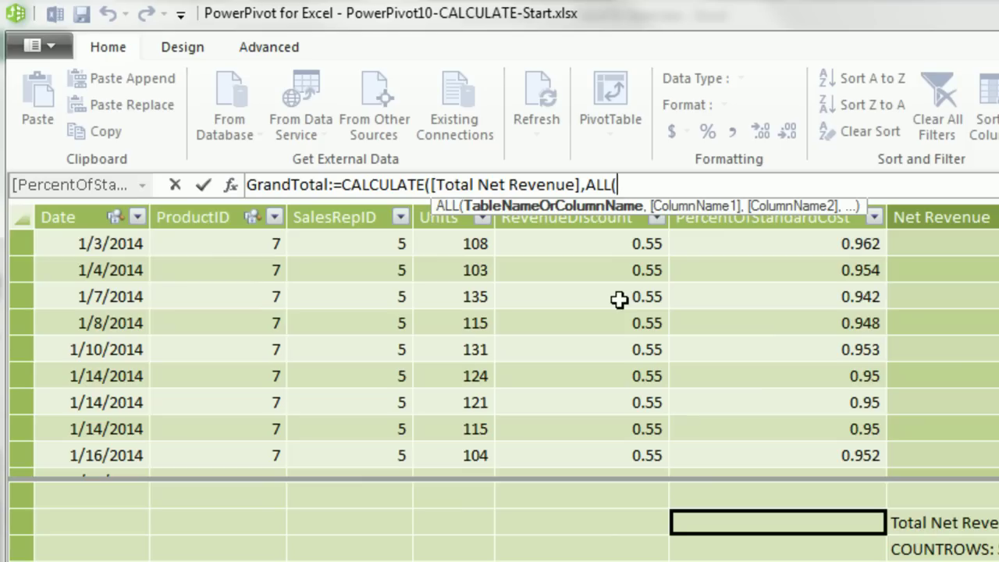
pyautogui.write('dProducts')
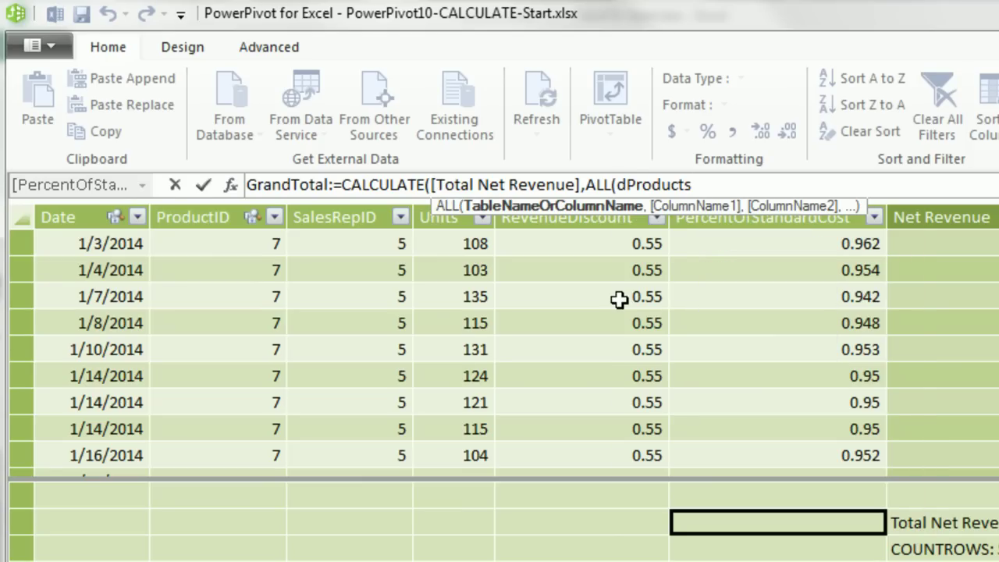
pyautogui.write(')')
pyautogui.moveTo(586, 185); pyautogui.dragTo(715, 189)
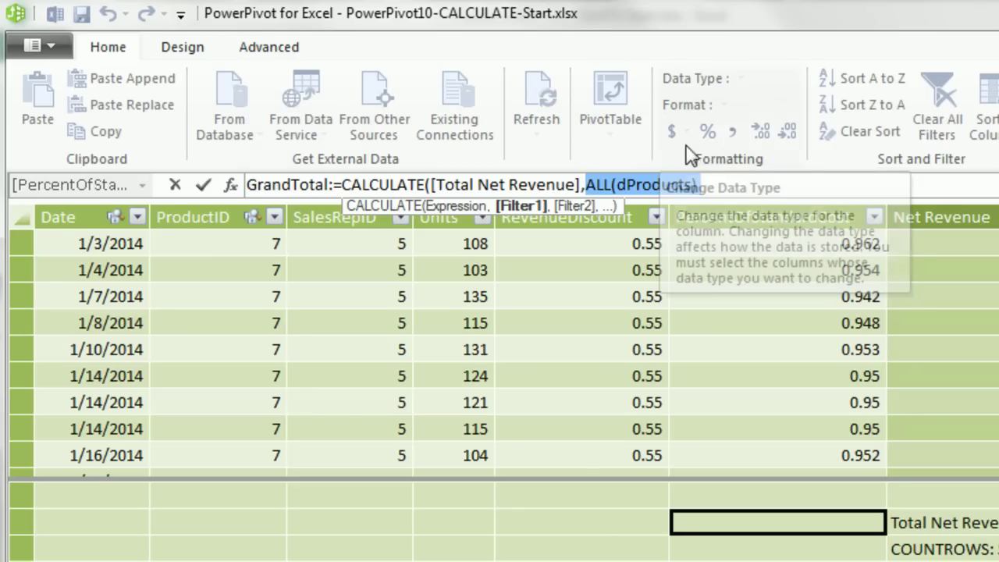
pyautogui.click(735, 180)
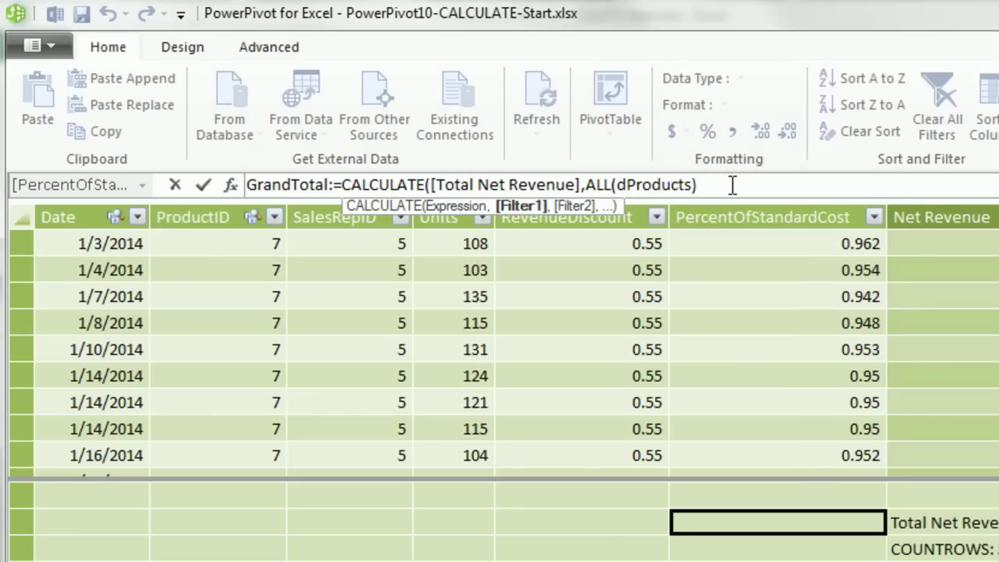
# Step: Complete the GrandTotal formula with ALL(dCalendar) as the second filter and format the field as $ English (United States) currency
pyautogui.write(',al')
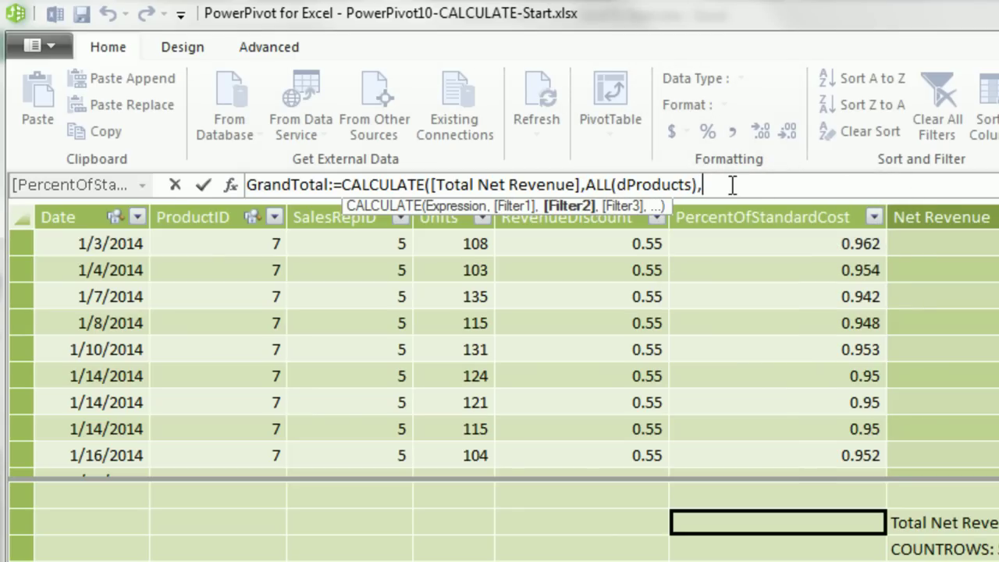
pyautogui.press('Tab')
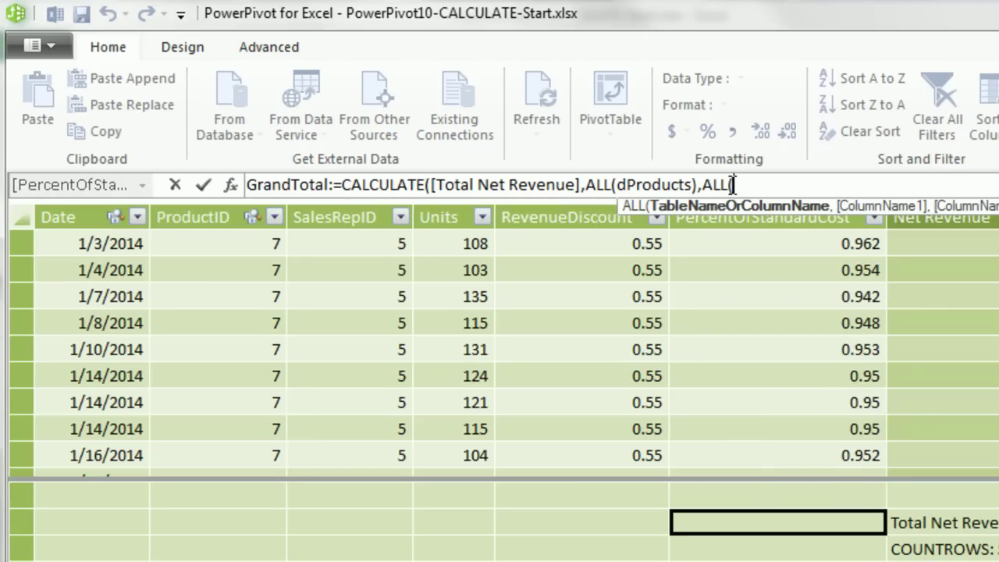
pyautogui.write('dc')
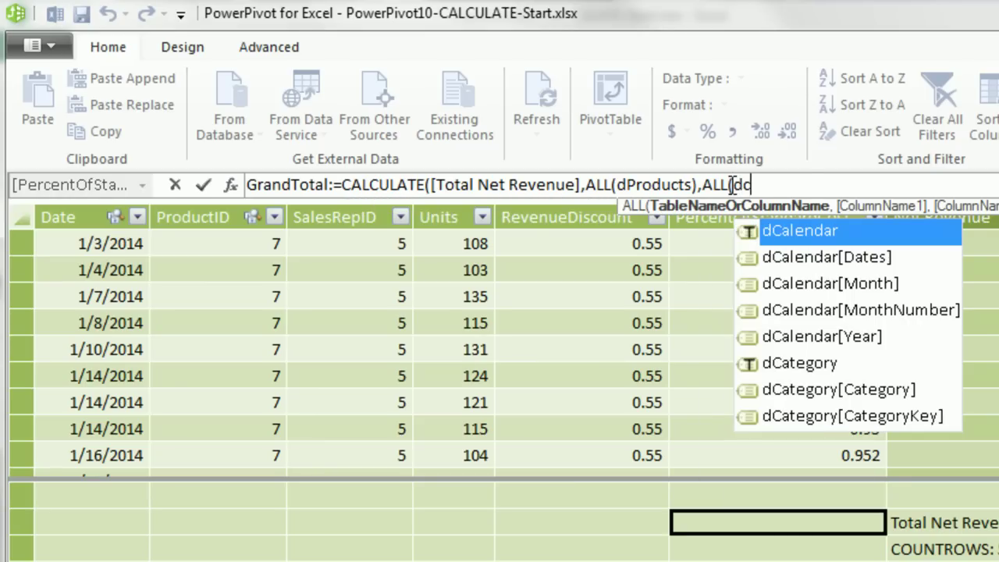
pyautogui.press('Tab')
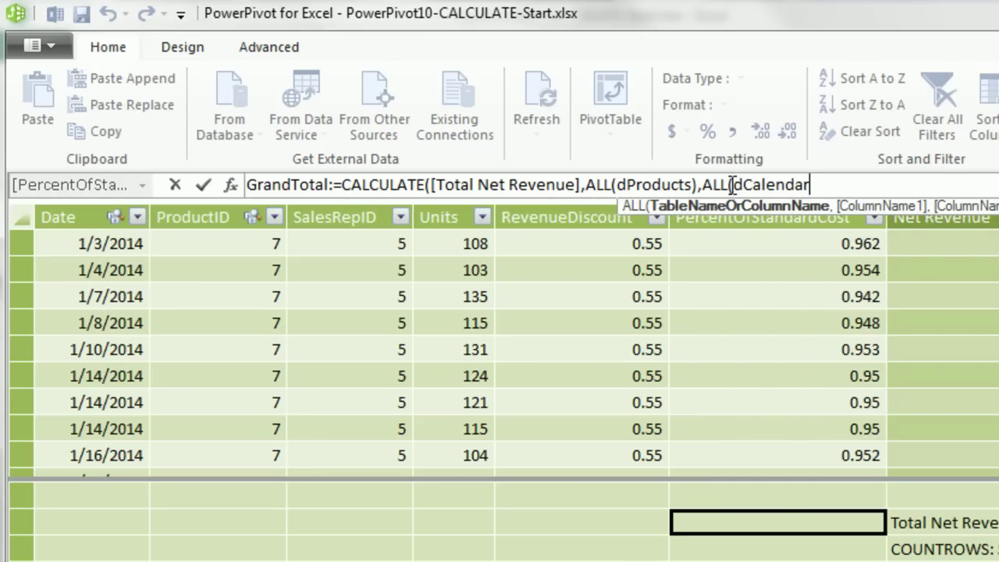
pyautogui.write(')')
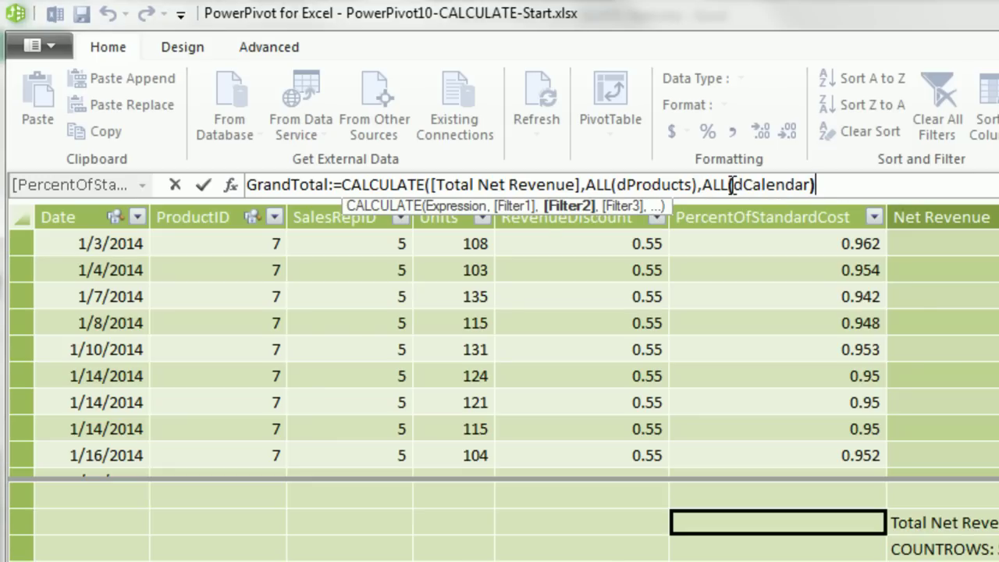
pyautogui.write(')')
pyautogui.press('Return')
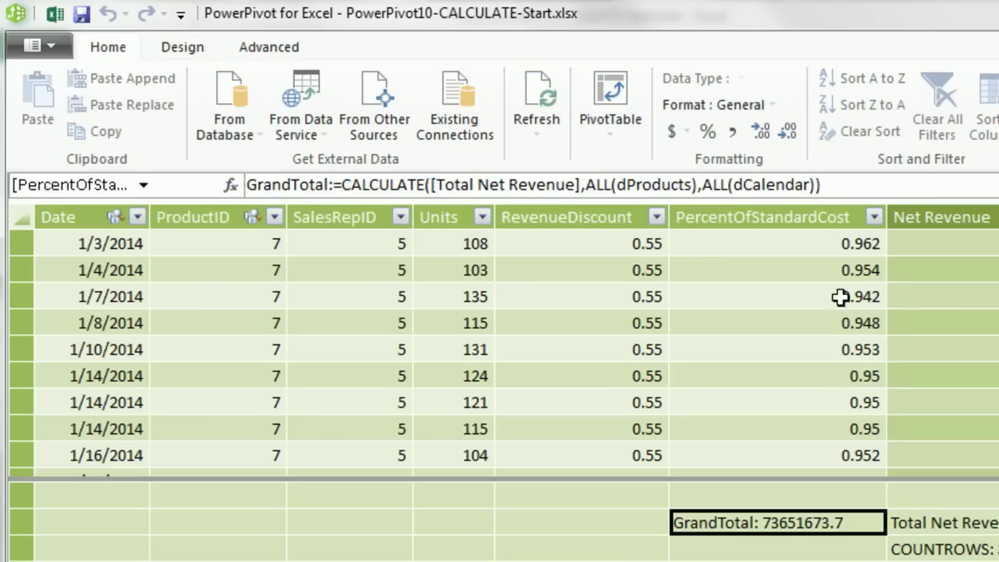
pyautogui.click(677, 131)
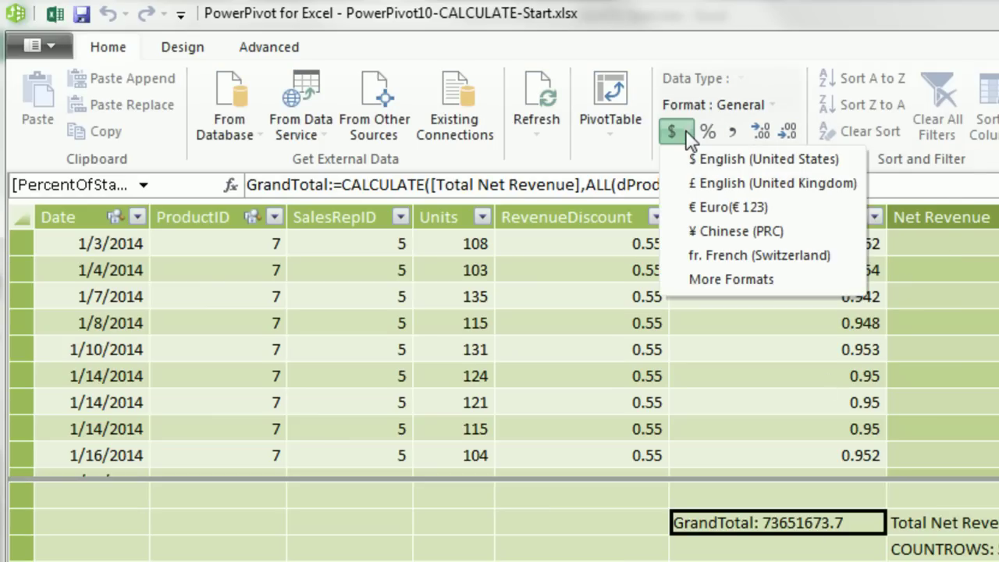
pyautogui.click(718, 160)
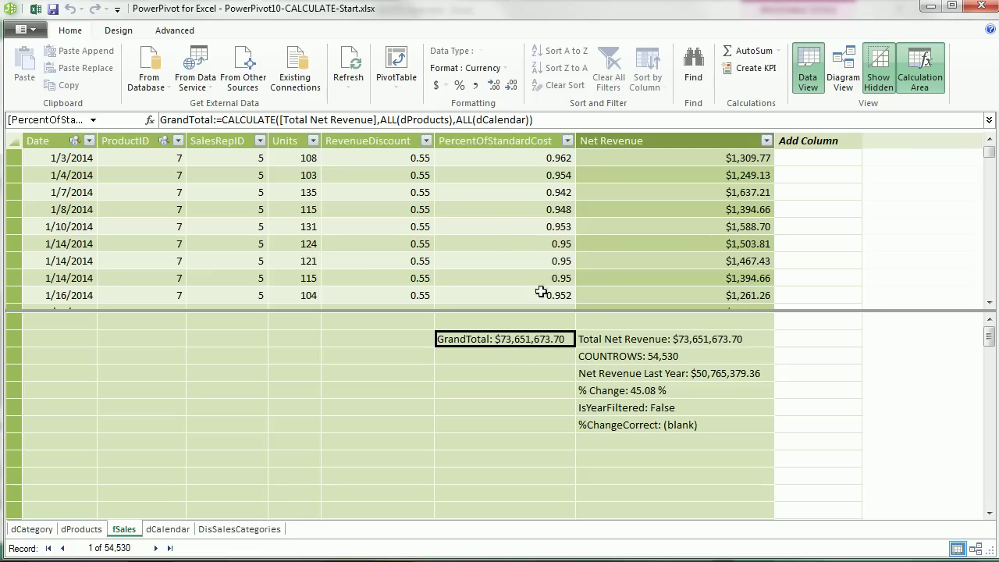
# Step: Create a PivotTable from the data model on a new worksheet and rename that sheet % of Grand
pyautogui.click(396, 67)
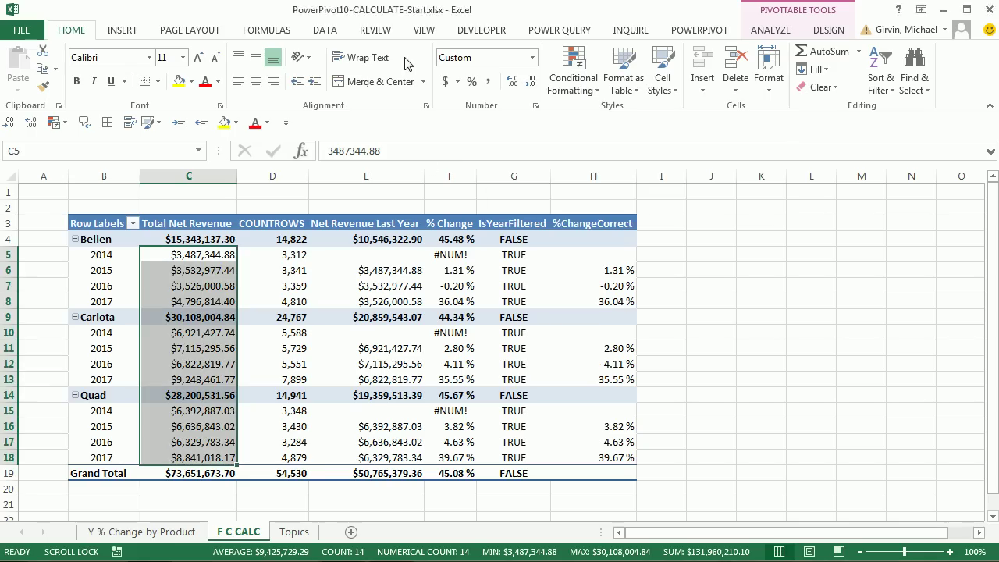
pyautogui.click(671, 202)
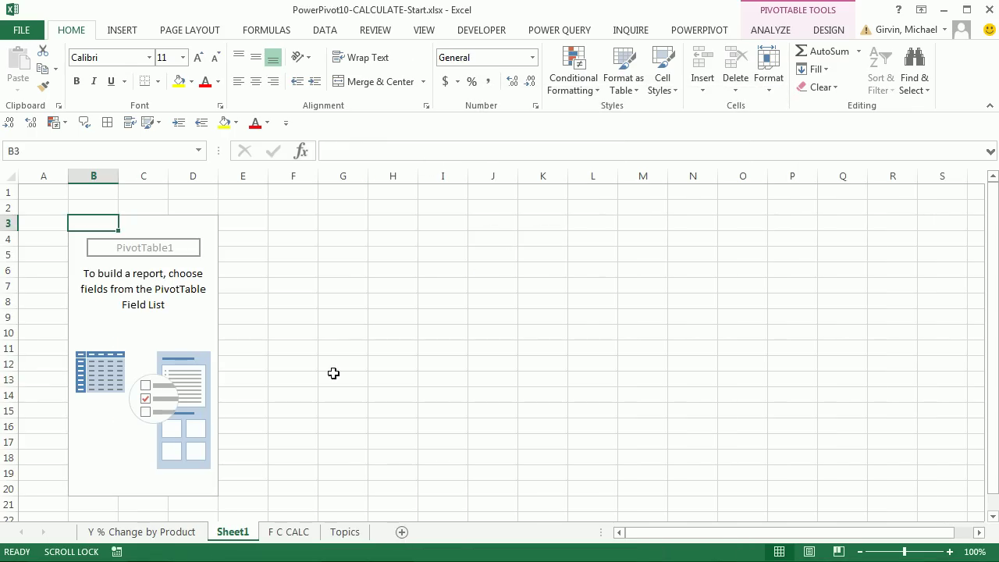
pyautogui.doubleClick(228, 531)
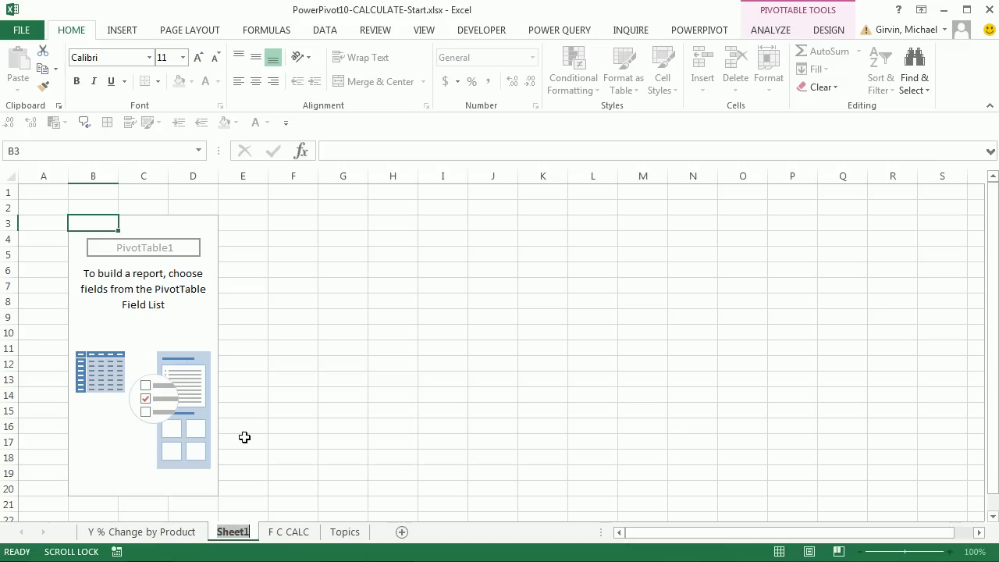
pyautogui.write('% of Grand')
pyautogui.press('Return')
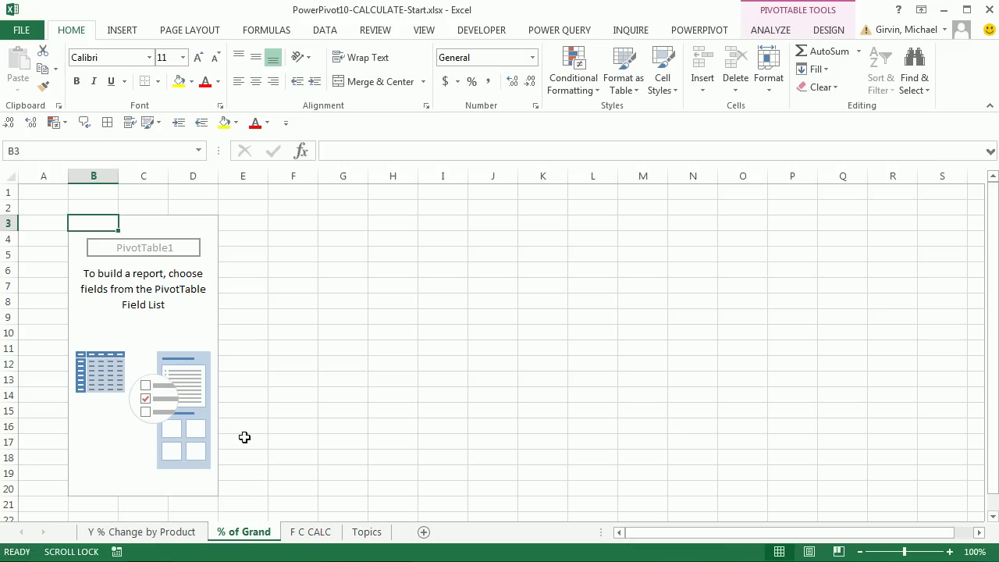
# Step: Add Total Net Revenue and GrandTotal from fSales to the values of the new PivotTable
pyautogui.click(156, 300)
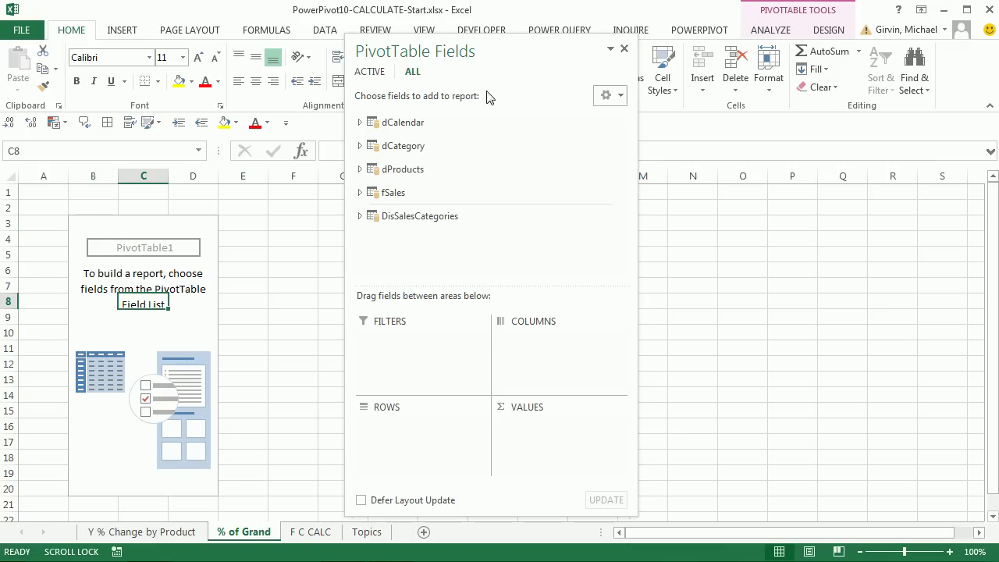
pyautogui.click(361, 194)
pyautogui.scroll(-2, 458, 203)
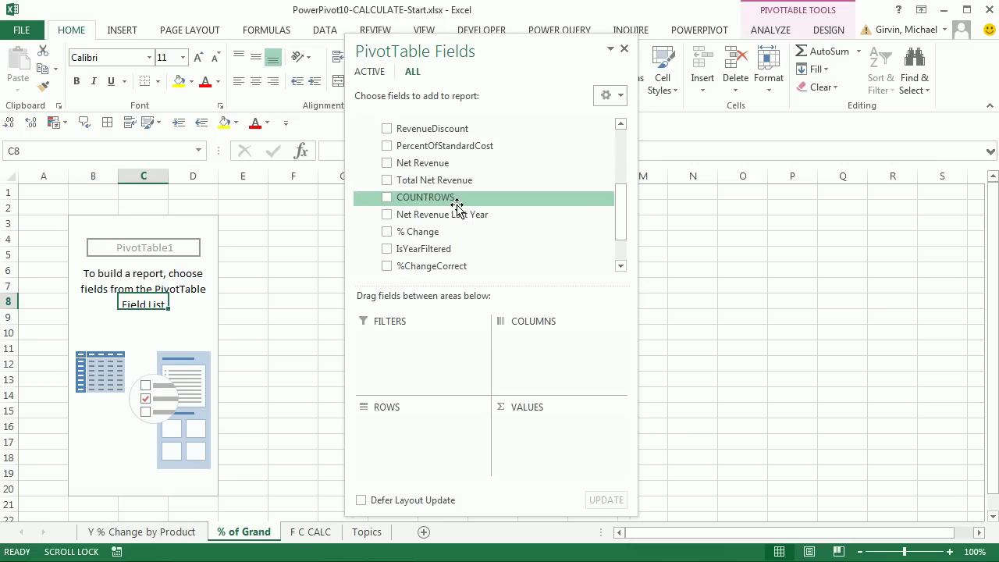
pyautogui.moveTo(412, 188); pyautogui.dragTo(573, 437)
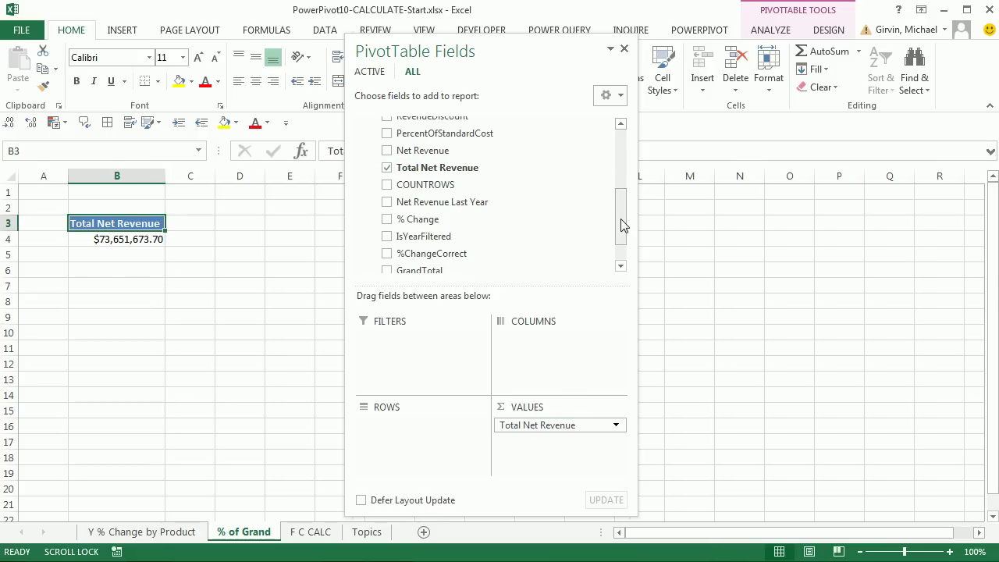
pyautogui.scroll(-2, 622, 225)
pyautogui.moveTo(428, 234); pyautogui.dragTo(568, 462)
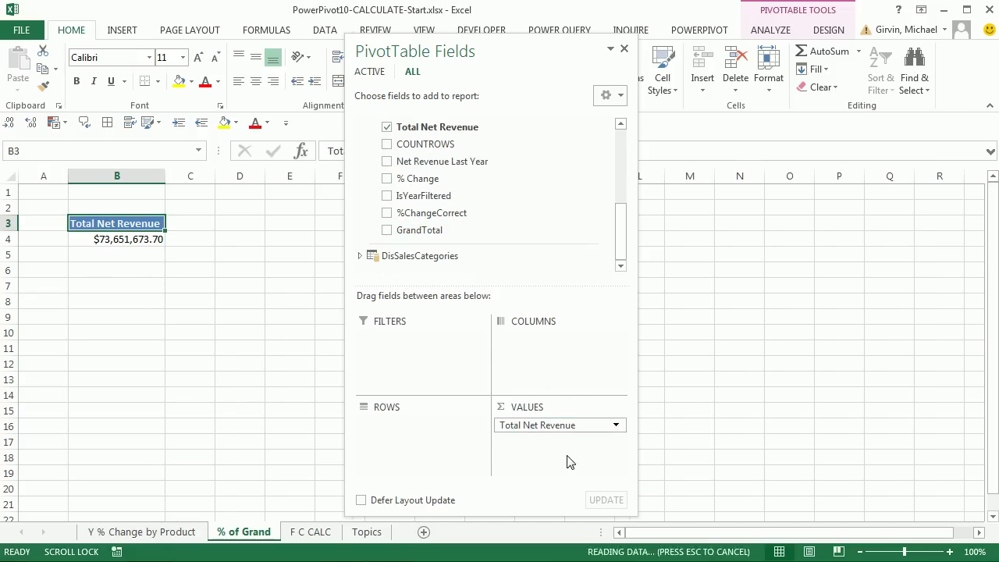
pyautogui.click(205, 278)
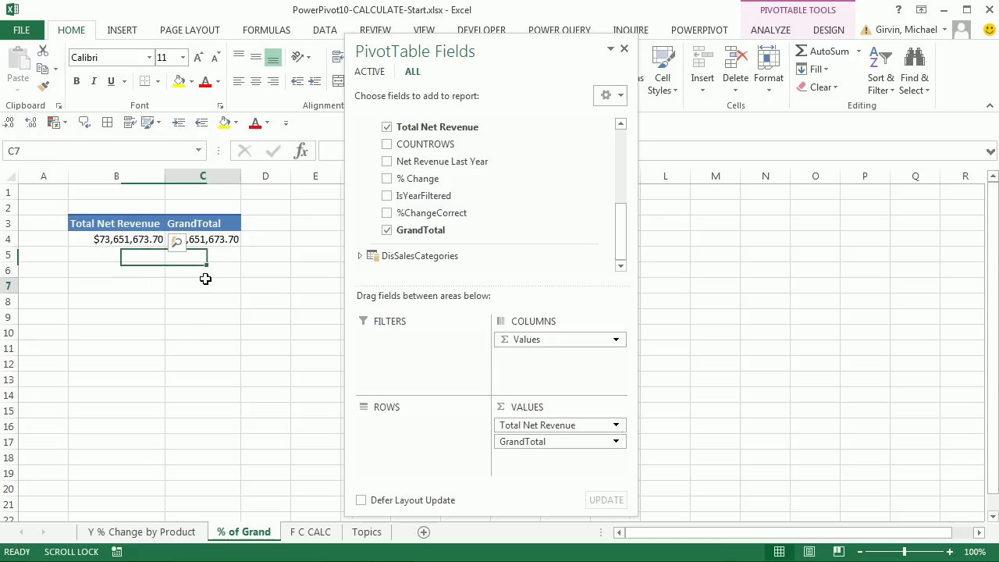
pyautogui.click(133, 239)
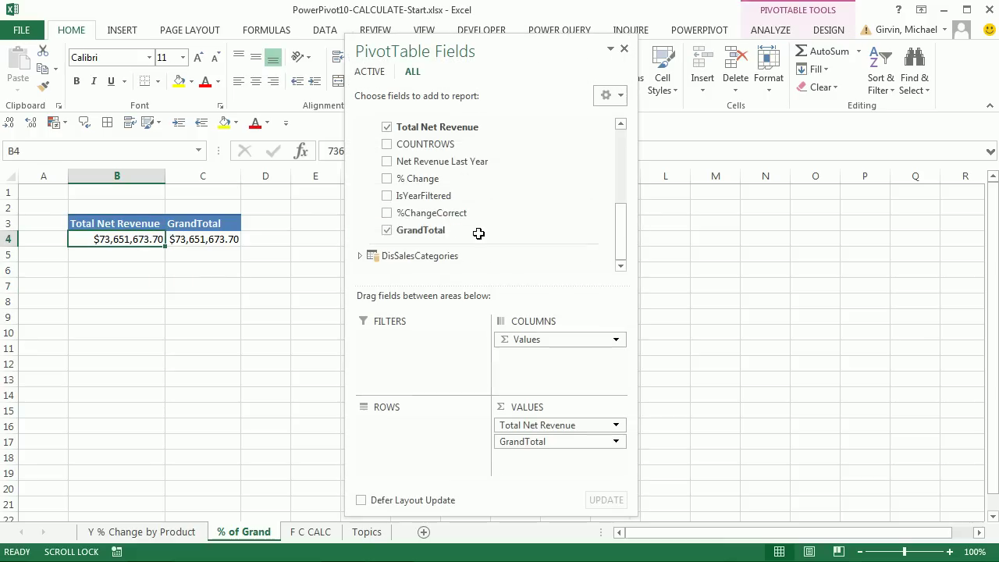
# Step: Add Year from dCalendar to the PivotTable rows, place ProductName from dProducts above it, and check the GrandTotal column
pyautogui.scroll(1, 624, 225)
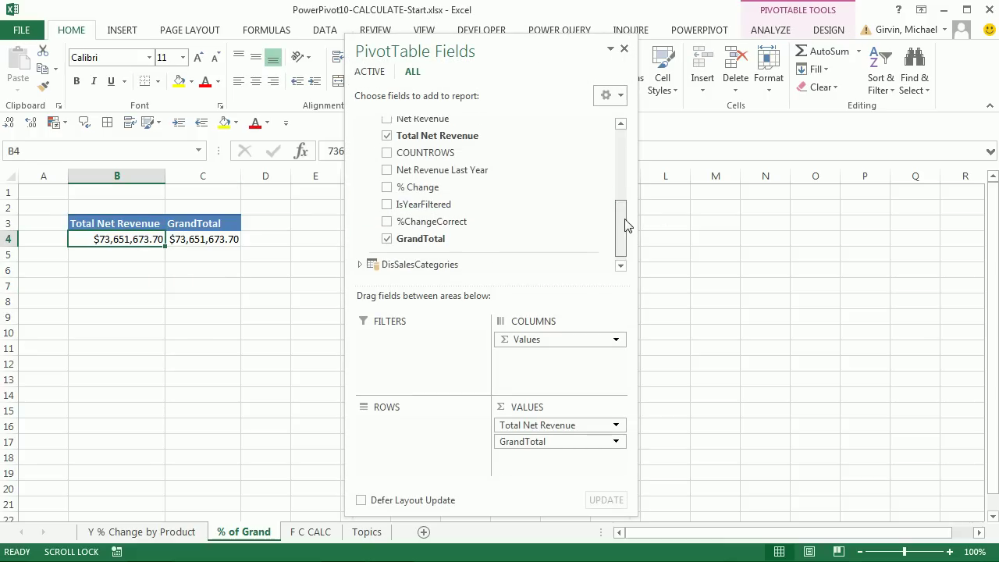
pyautogui.scroll(5, 624, 225)
pyautogui.click(360, 123)
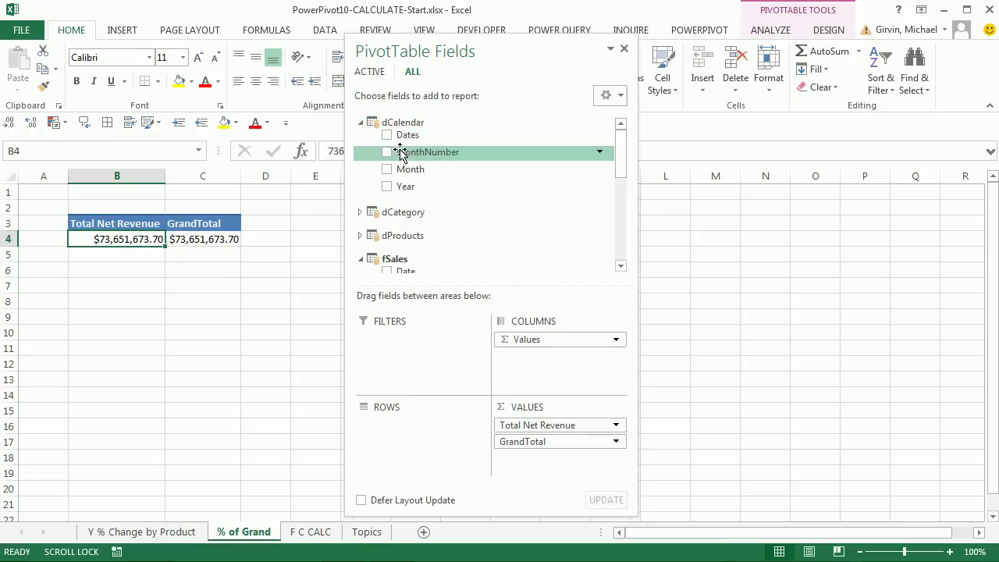
pyautogui.moveTo(406, 187); pyautogui.dragTo(433, 428)
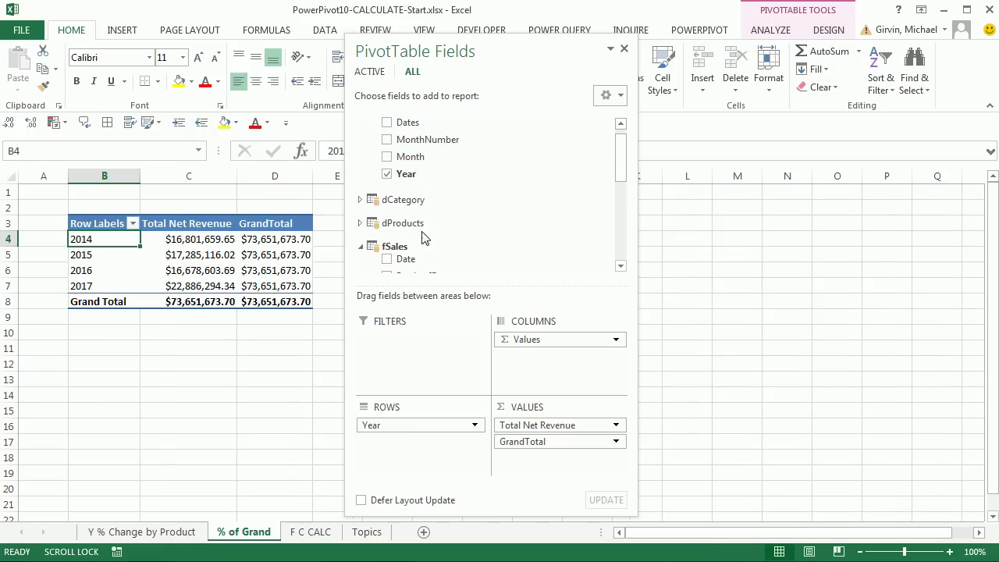
pyautogui.click(359, 223)
pyautogui.moveTo(409, 202); pyautogui.dragTo(415, 419)
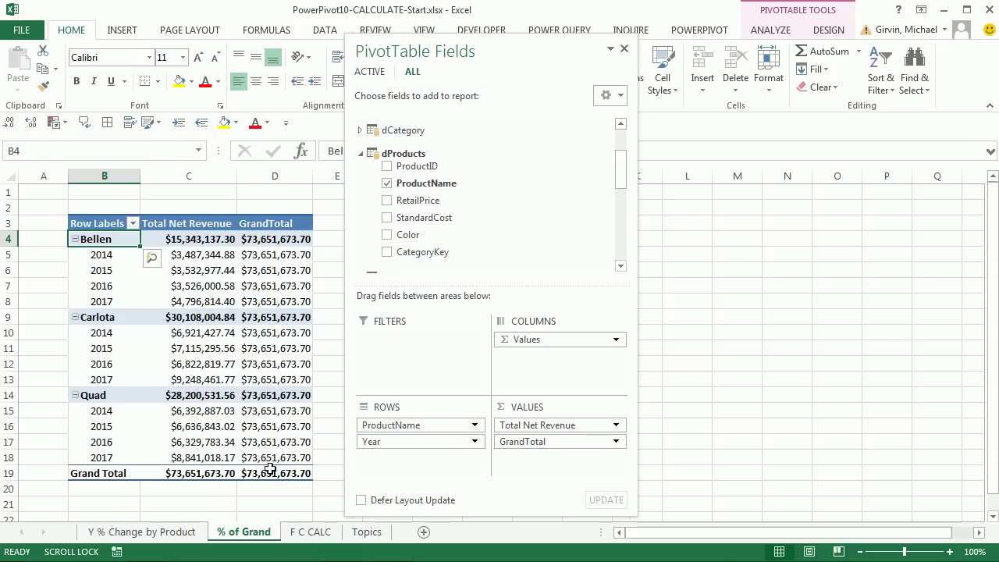
pyautogui.click(279, 269)
pyautogui.click(278, 285)
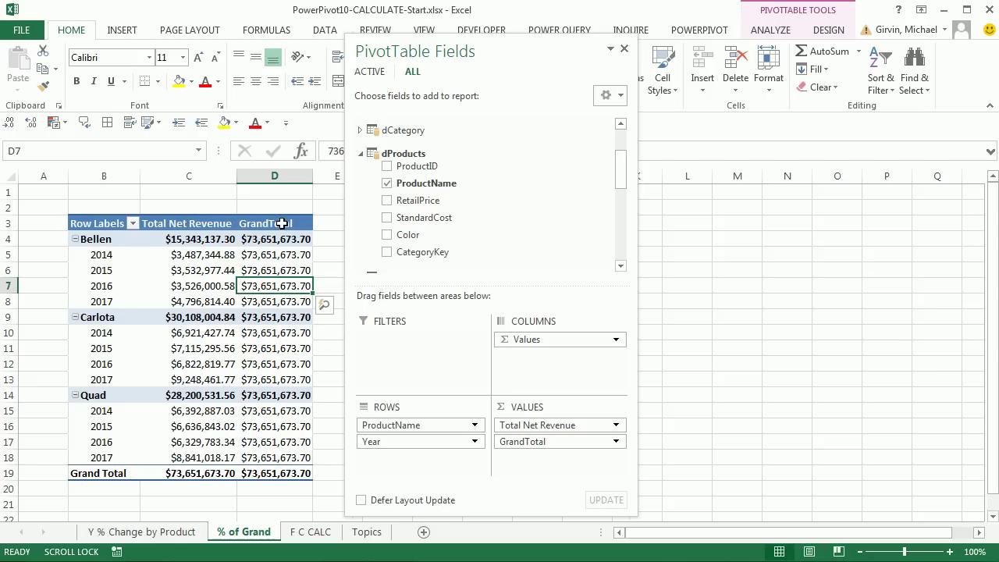
# Step: Switch to the PowerPivot window and start a calculated field named % Of Grand Total below GrandTotal, using the DIVIDE function
pyautogui.hotkey('alt', 'Tab')
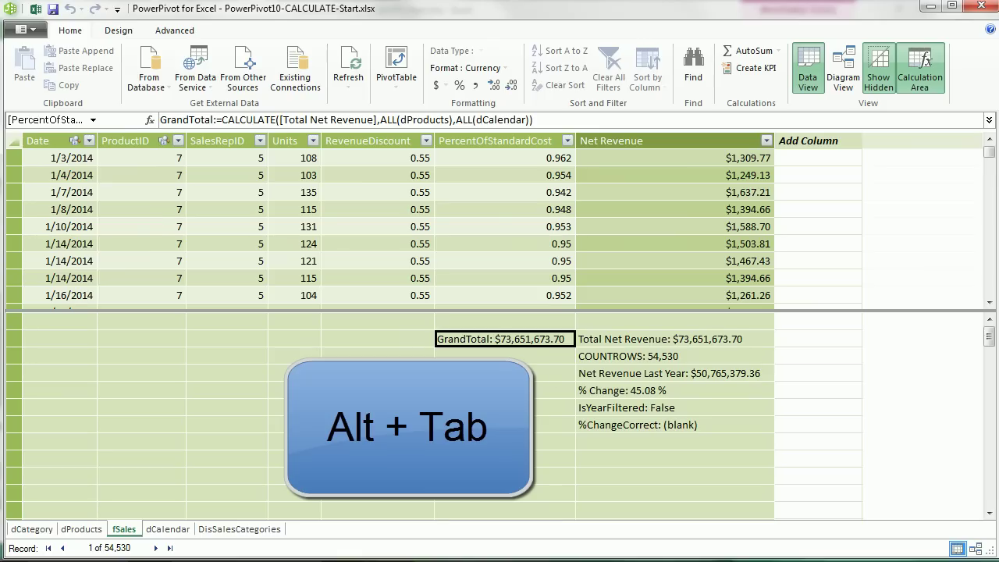
pyautogui.click(513, 356)
pyautogui.write('% Of Grand Total')
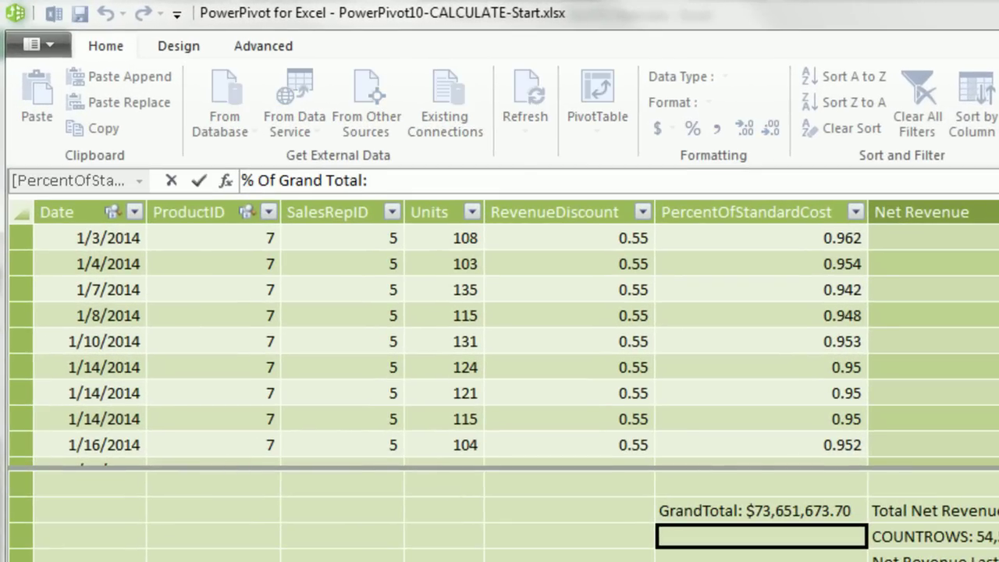
pyautogui.write(':=di')
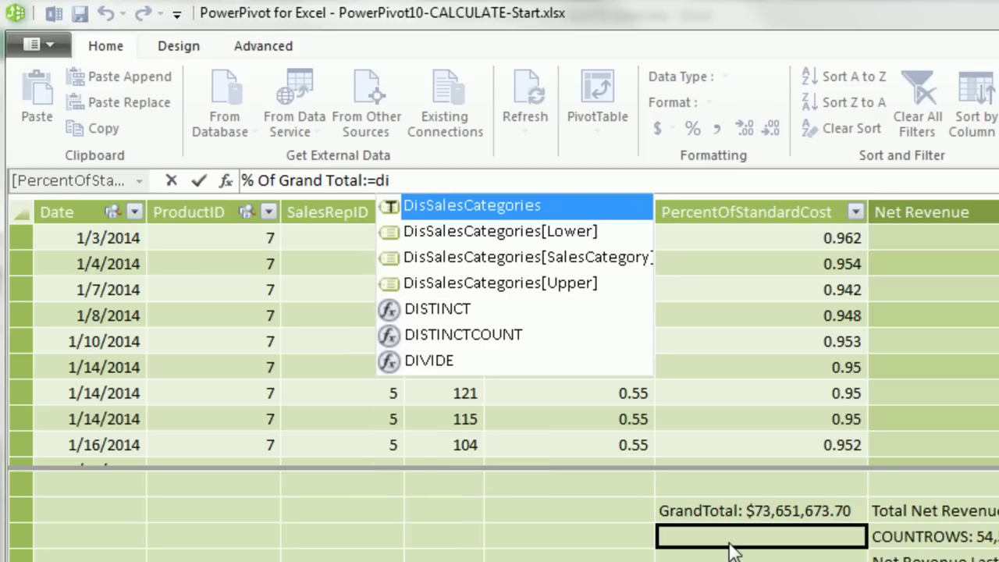
pyautogui.write('v')
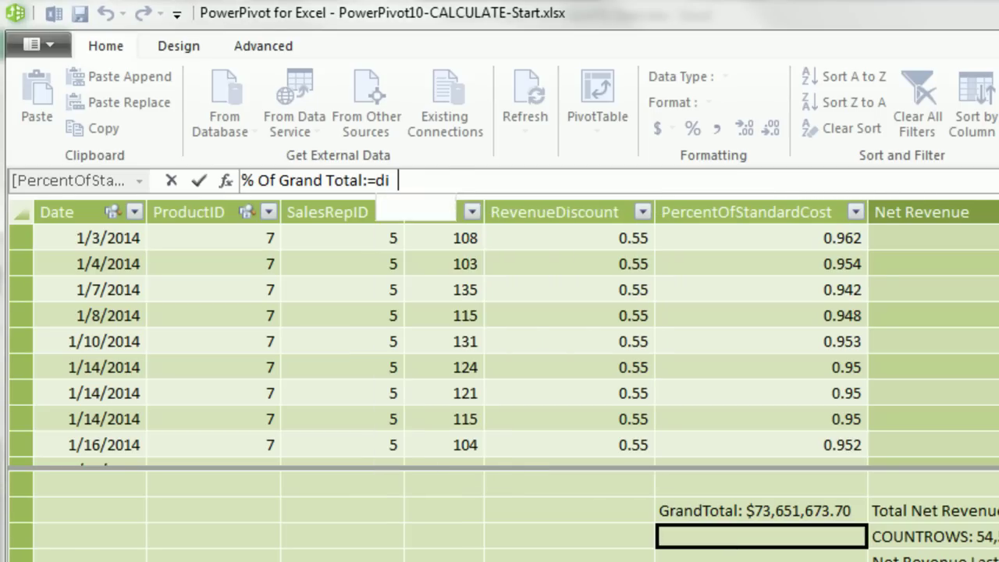
pyautogui.press('Tab')
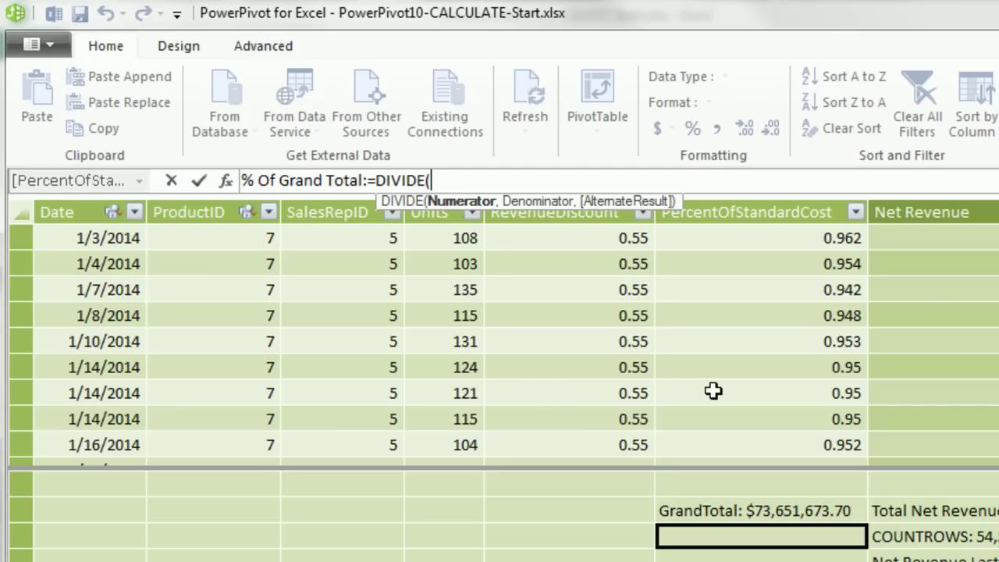
# Step: Complete the DIVIDE formula with [Total Net Revenue] as numerator and [GrandTotal] as denominator, and format the field as a percentage
pyautogui.write('[T')
pyautogui.press('Tab')
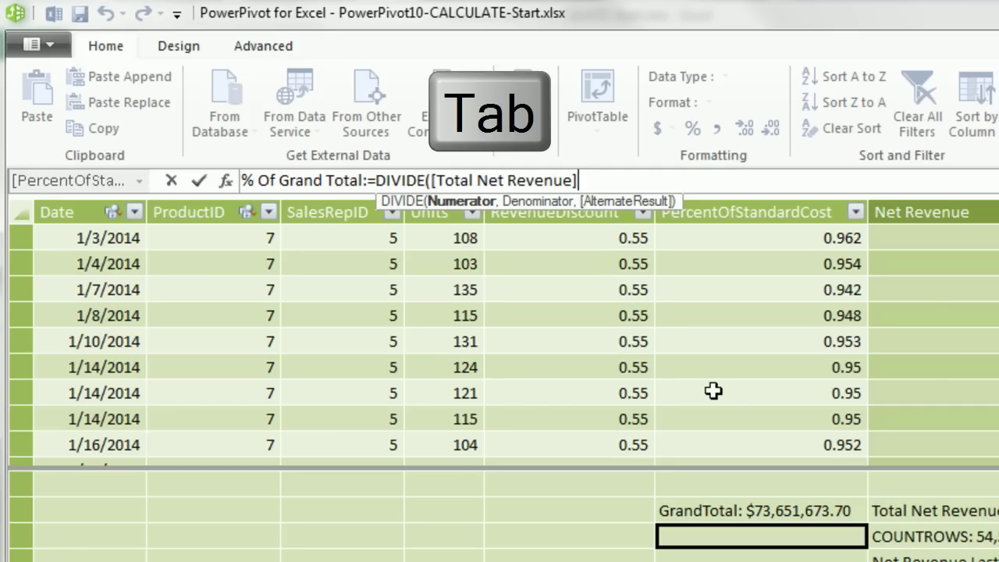
pyautogui.write(',[g')
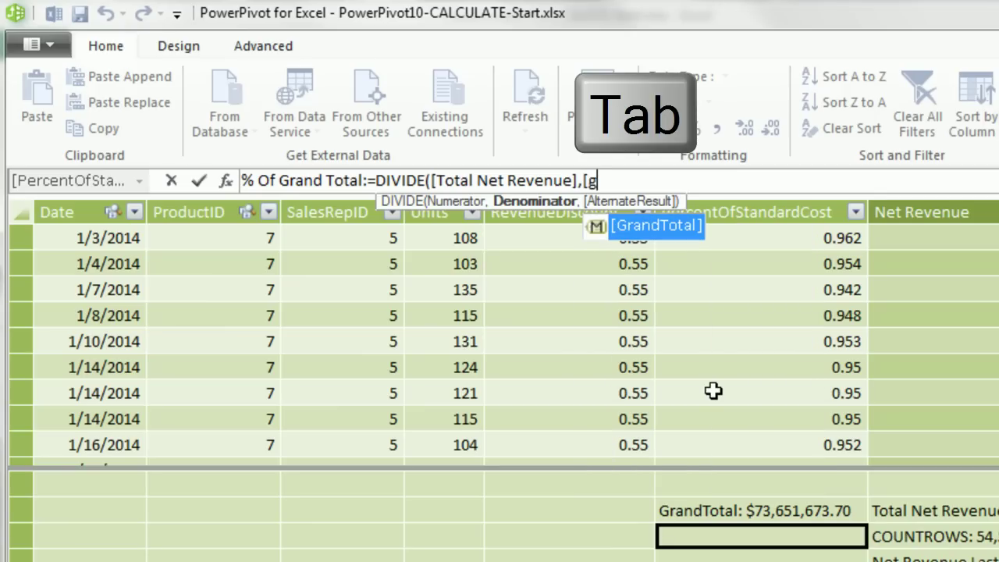
pyautogui.press('Tab')
pyautogui.write(')')
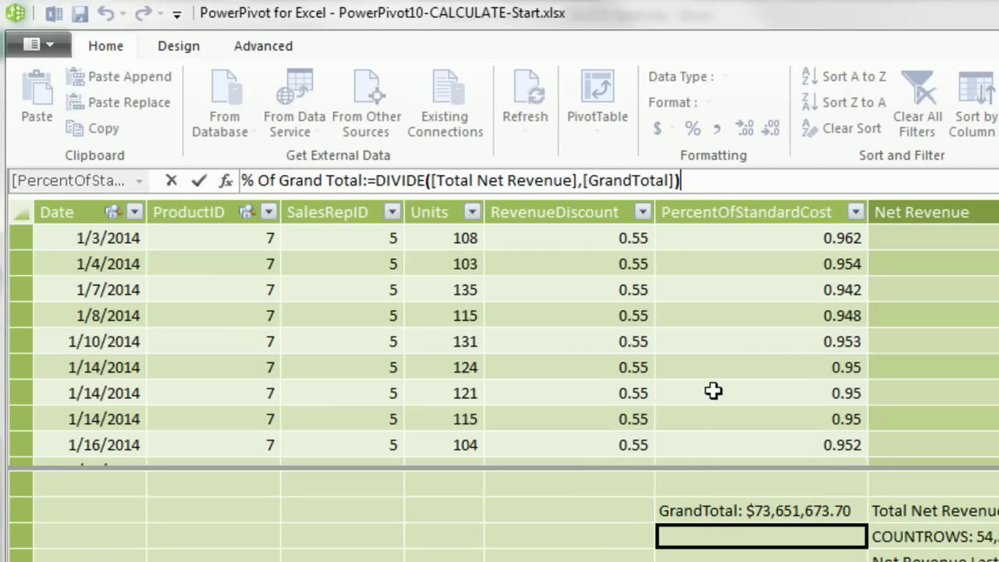
pyautogui.press('Return')
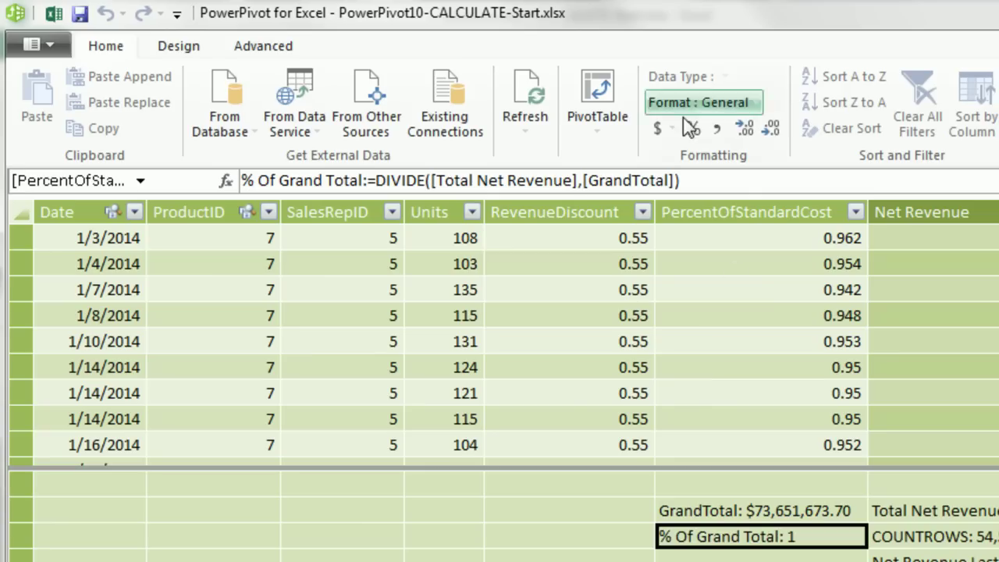
pyautogui.click(693, 126)
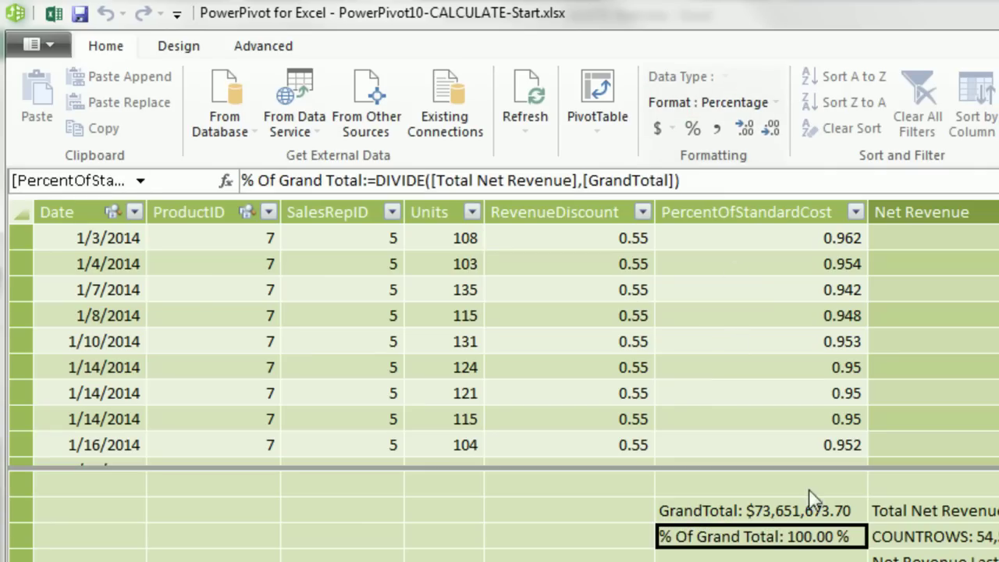
# Step: Switch back to Excel and add % Of Grand Total from fSales to the PivotTable values below GrandTotal
pyautogui.hotkey('alt', 'Tab')
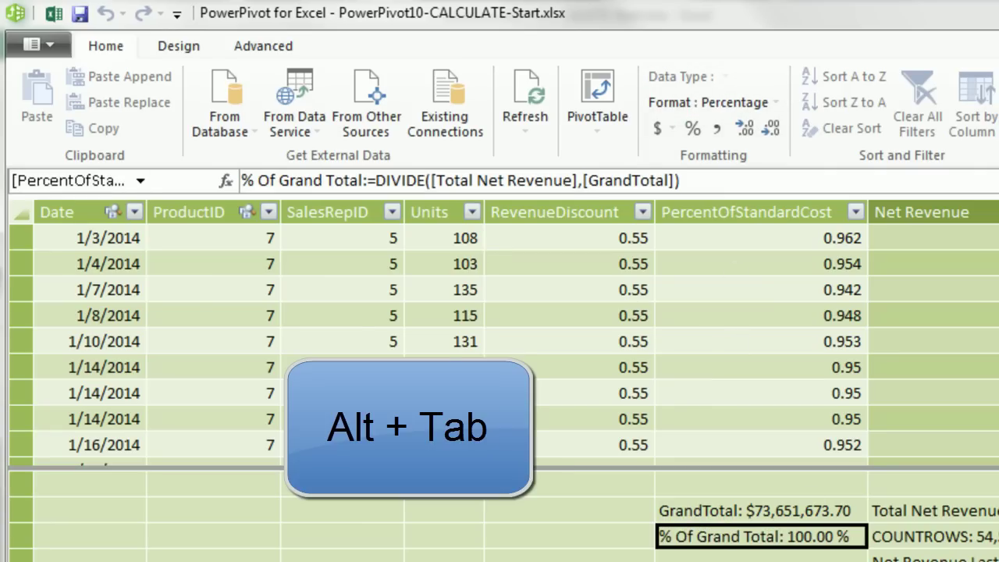
pyautogui.moveTo(510, 47); pyautogui.dragTo(677, 45)
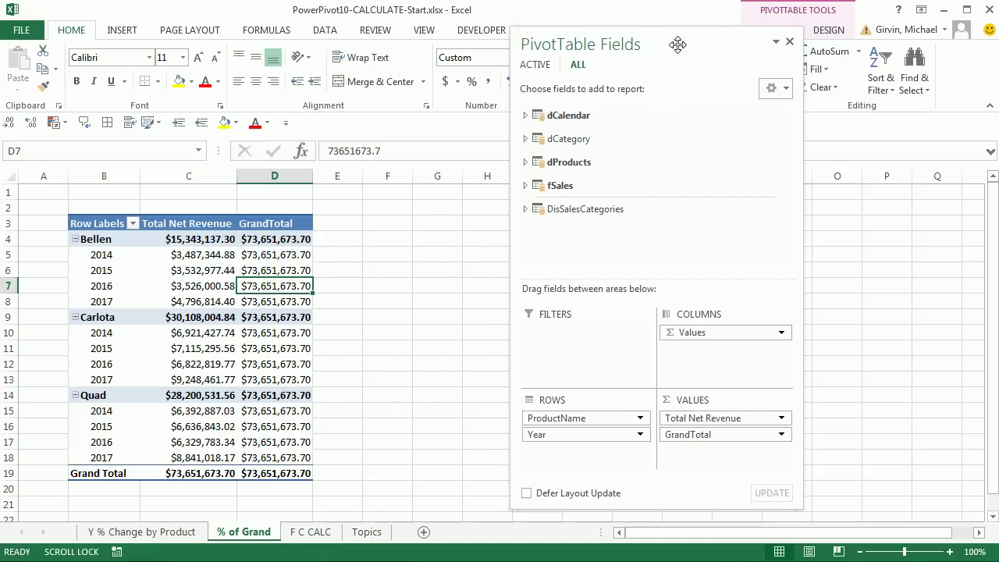
pyautogui.click(527, 185)
pyautogui.scroll(-3, 556, 215)
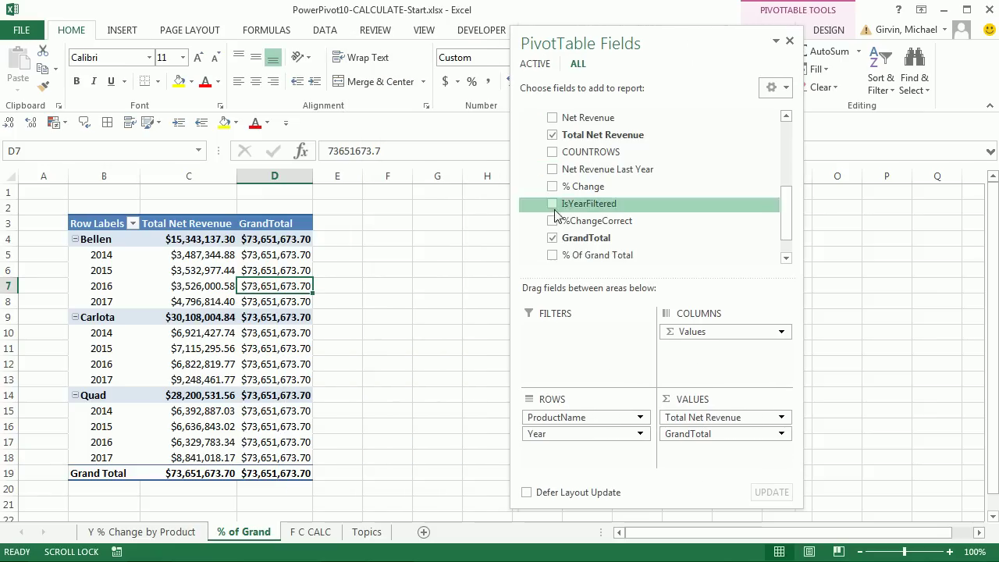
pyautogui.moveTo(583, 258); pyautogui.dragTo(713, 458)
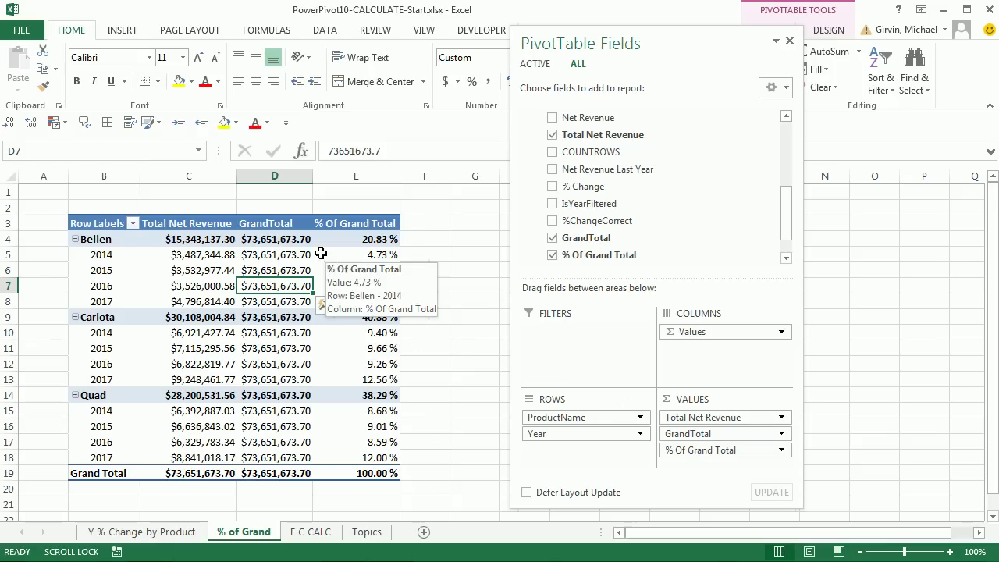
# Step: Look at the Show Values As options for Total Net Revenue, including % of Grand Total, without applying any
pyautogui.rightClick(275, 259)
pyautogui.click(209, 260)
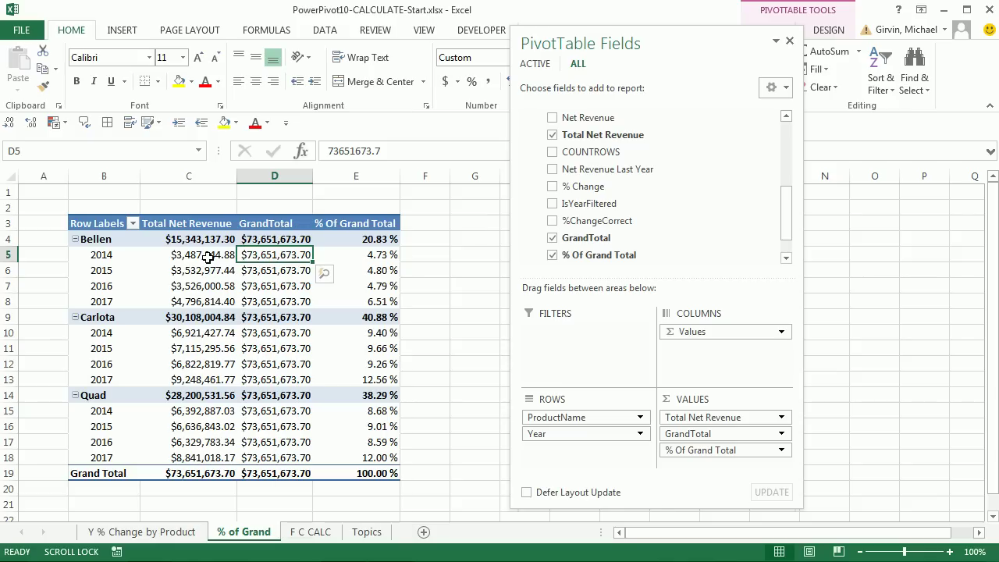
pyautogui.rightClick(209, 260)
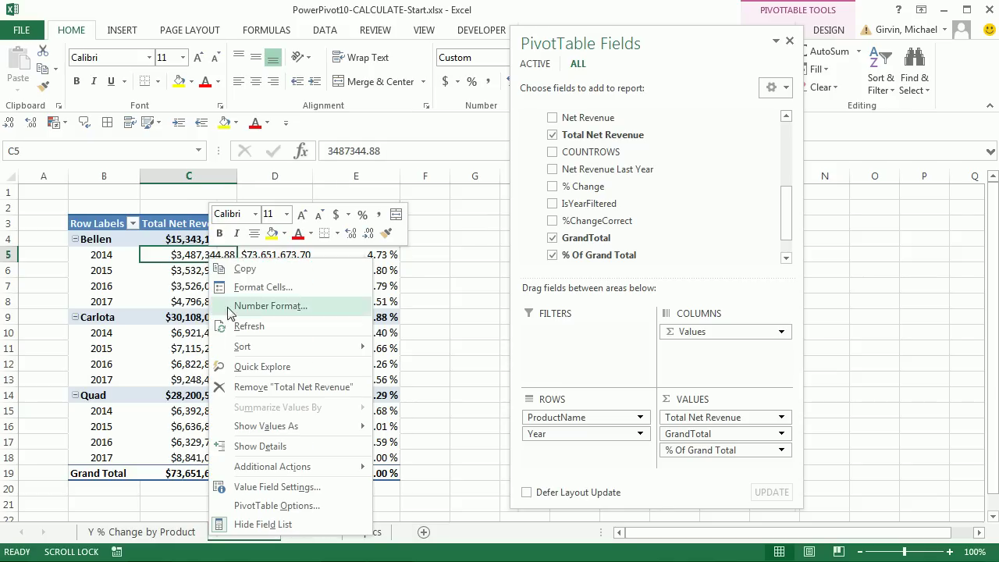
pyautogui.moveTo(269, 426)
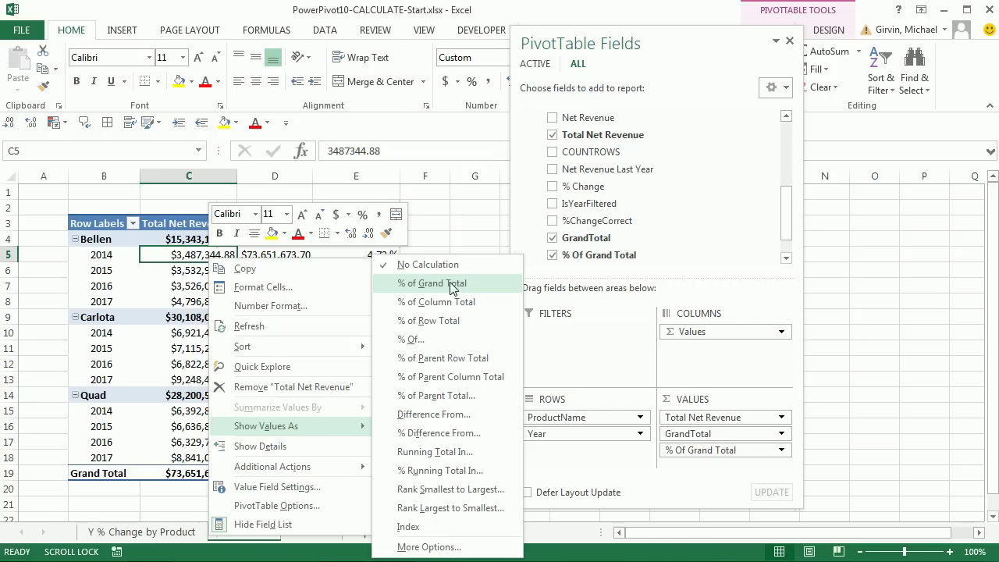
pyautogui.press('Escape')
pyautogui.press('Escape')
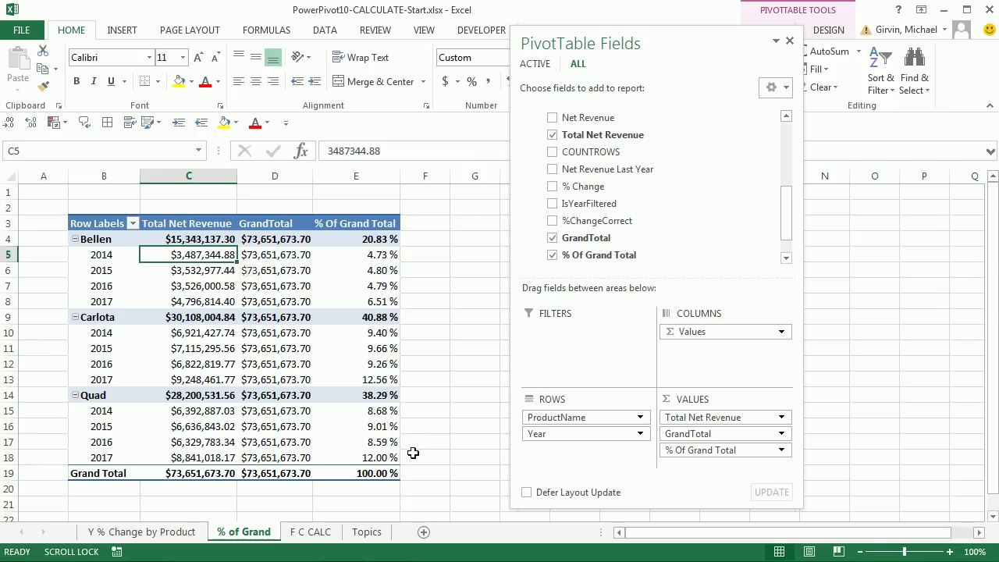
# Step: In the PowerPivot window, review the filter arguments of CALCULATE in the GrandTotal and Net Revenue Last Year formulas
pyautogui.hotkey('alt', 'Tab')
pyautogui.hotkey('alt', 'Tab')
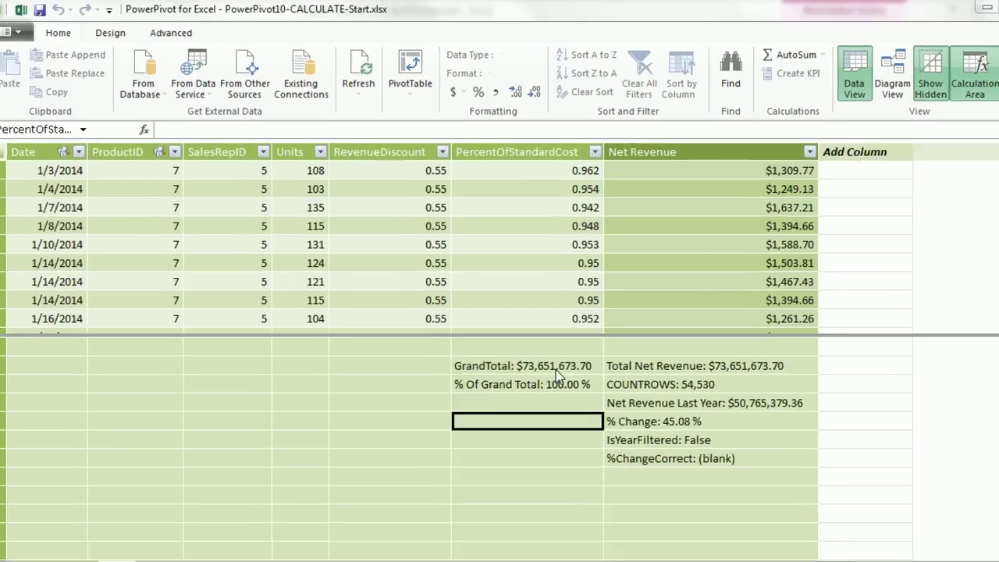
pyautogui.click(533, 344)
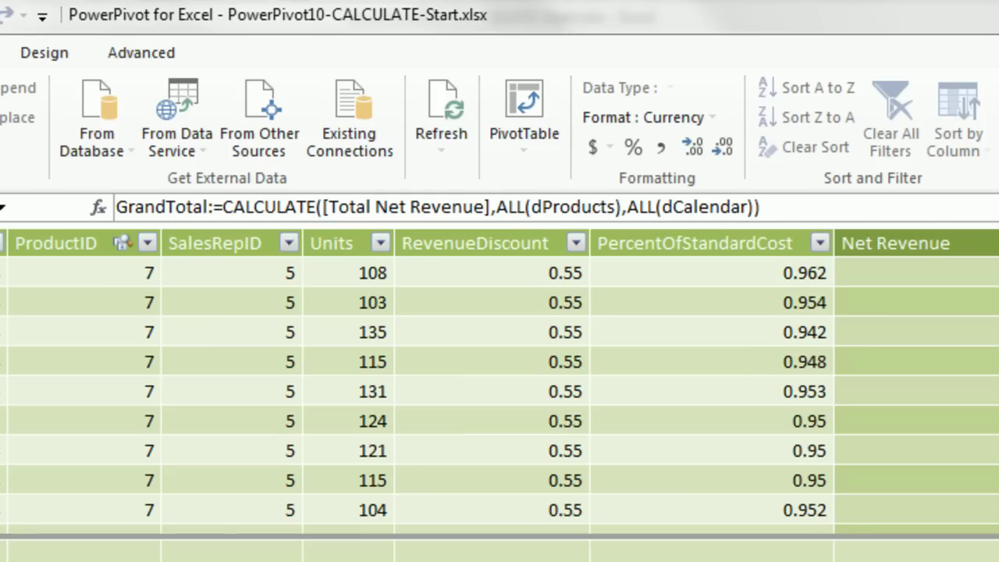
pyautogui.click(924, 557)
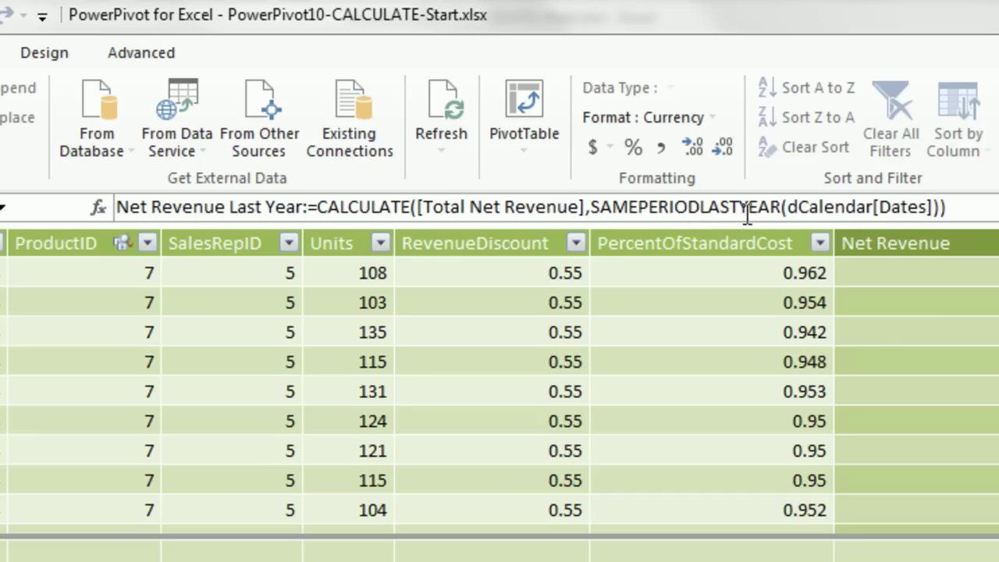
pyautogui.click(640, 207)
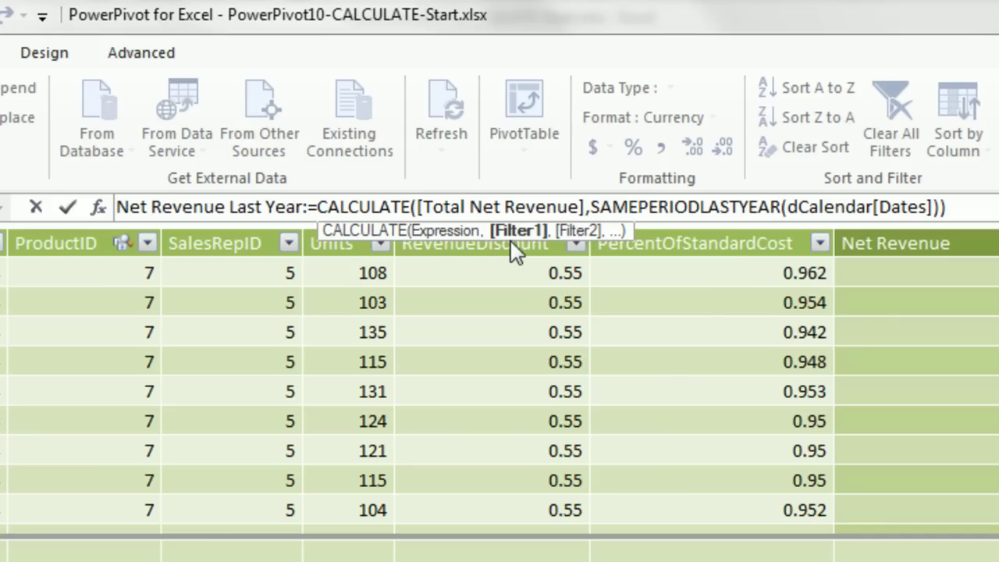
pyautogui.press('Return')
pyautogui.click(522, 391)
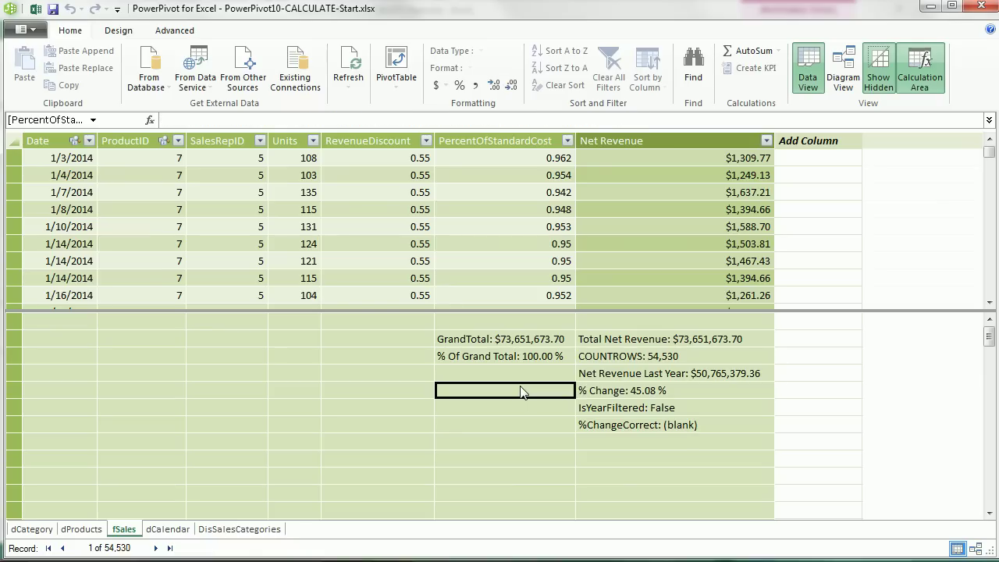
# Step: Return to the Excel PivotTable and examine the row filters behind the Bellen 2014 Total Net Revenue value
pyautogui.hotkey('alt', 'Tab')
pyautogui.hotkey('alt', 'Tab')
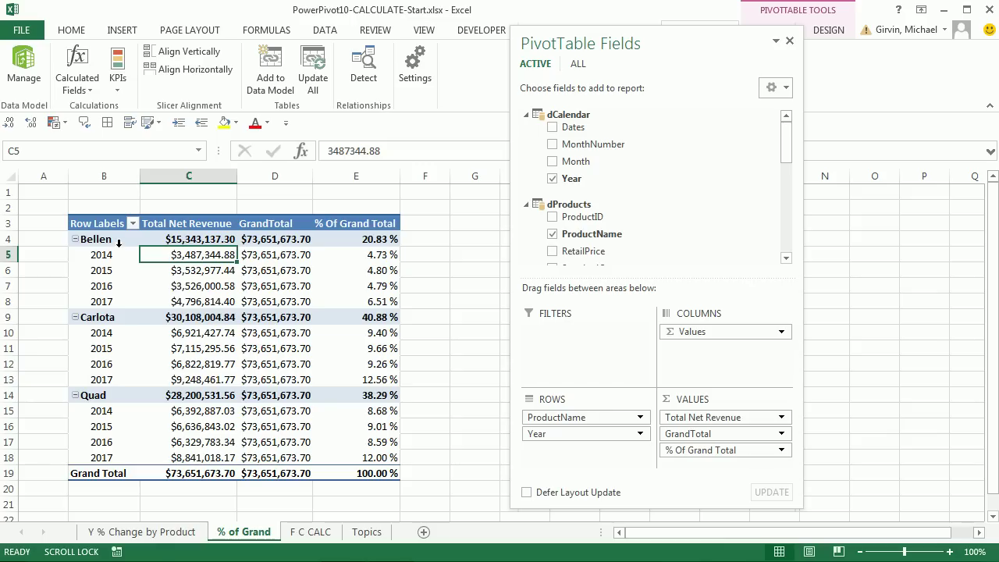
pyautogui.moveTo(201, 264)
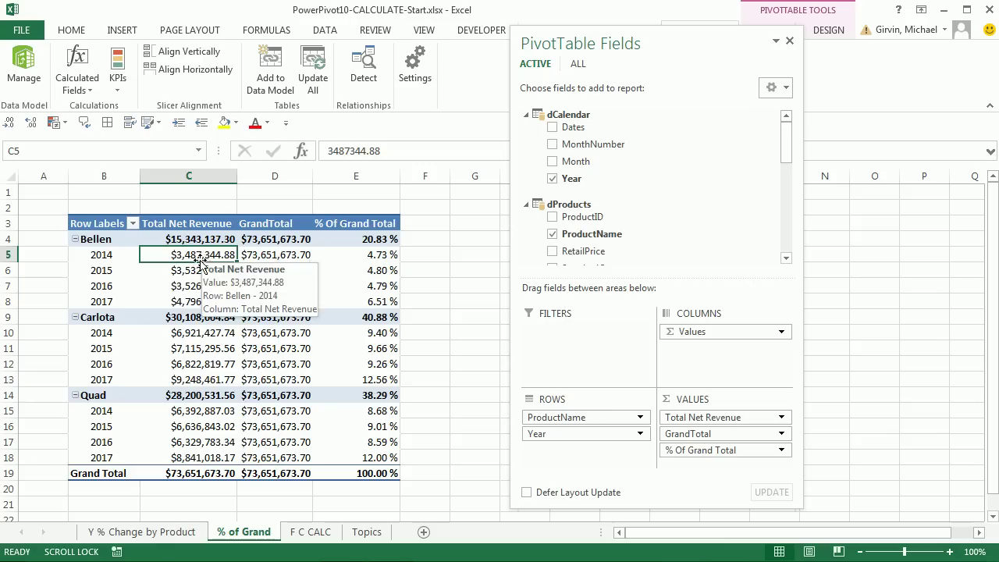
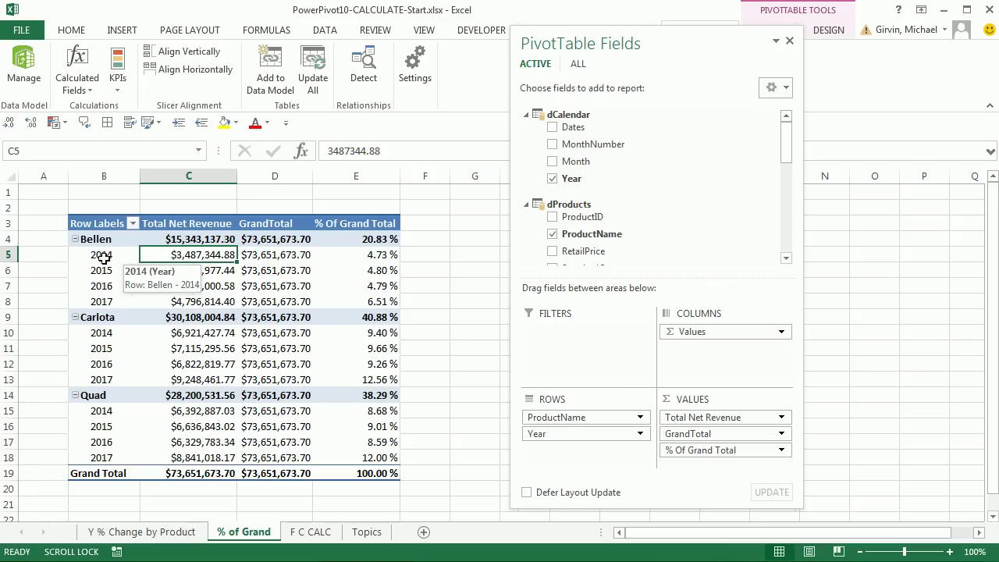
# Step: In the empty PowerPivot cell beside % Change, start a 2014 Total calculated field using CALCULATE with [Total Net Revenue] as the expression
pyautogui.hotkey('alt', 'Tab')
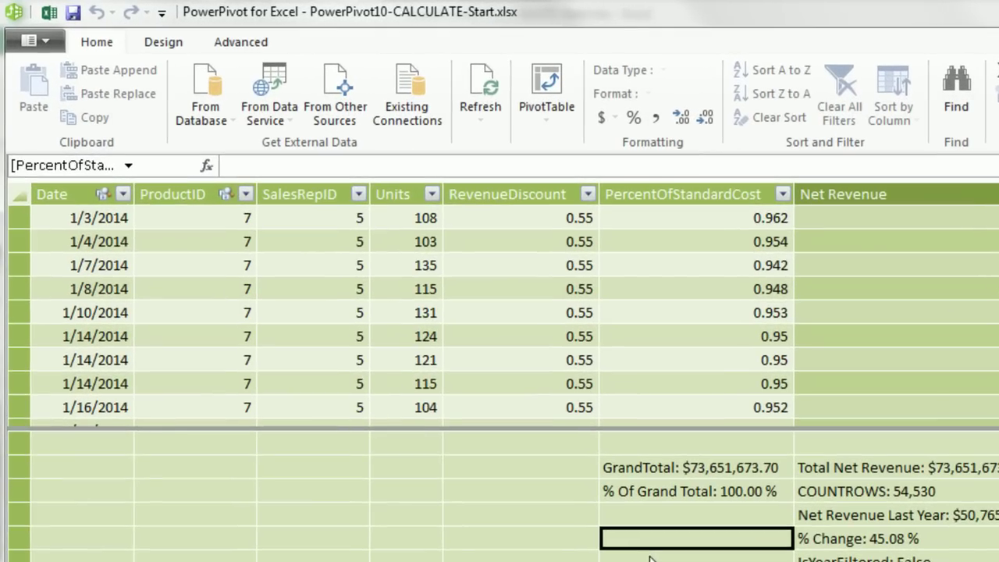
pyautogui.write('201')
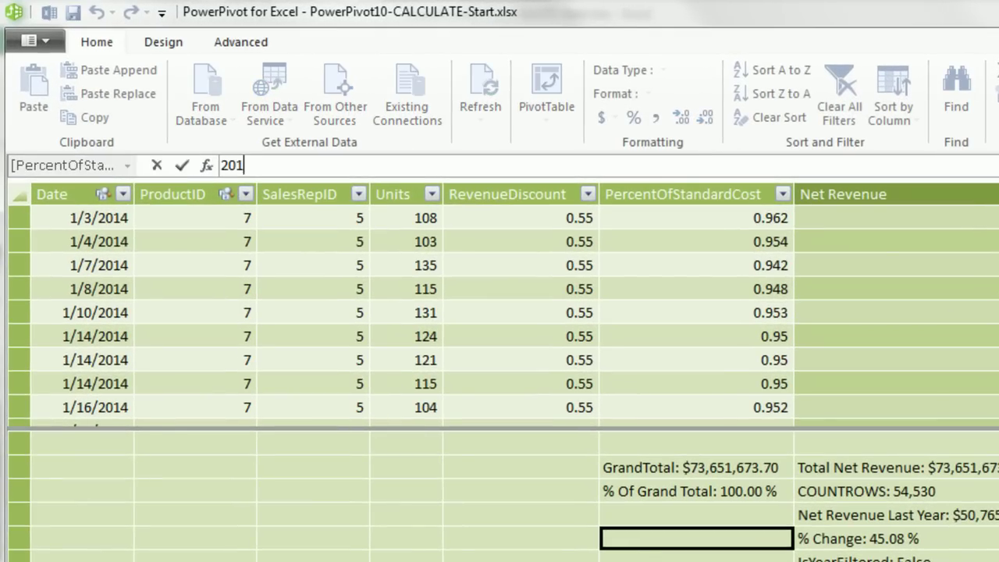
pyautogui.write('4 Total:=c')
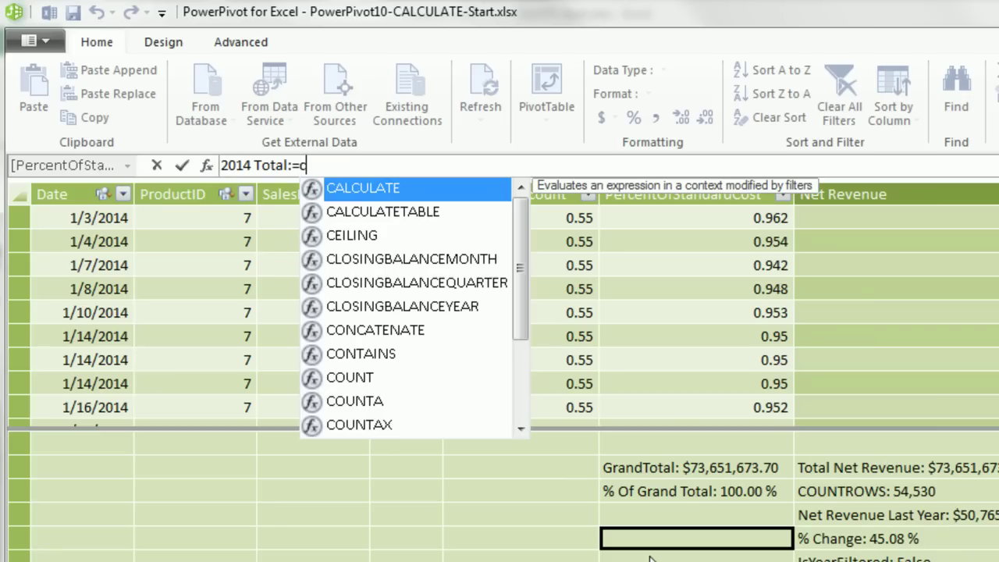
pyautogui.press('Tab')
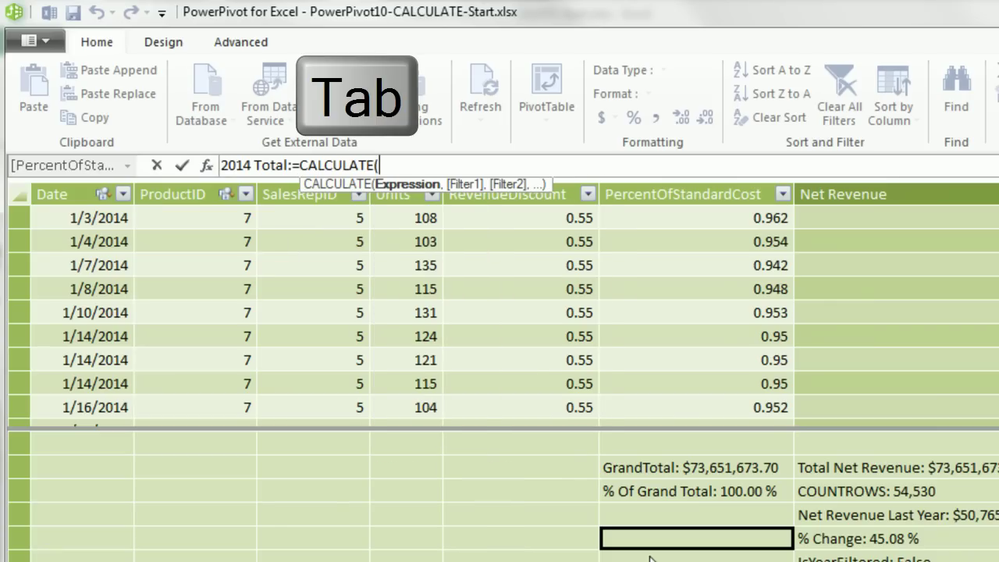
pyautogui.write('[t')
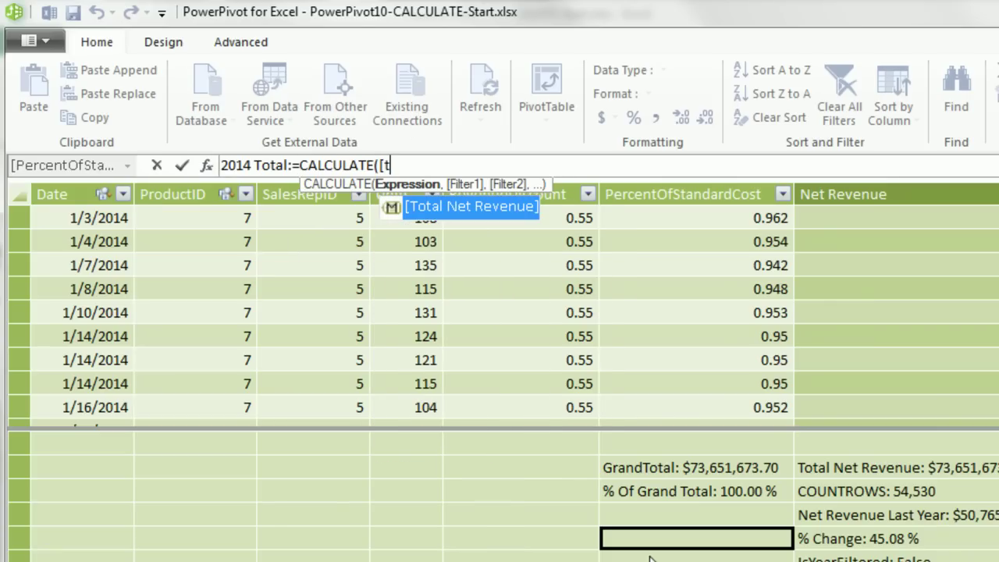
pyautogui.press('Tab')
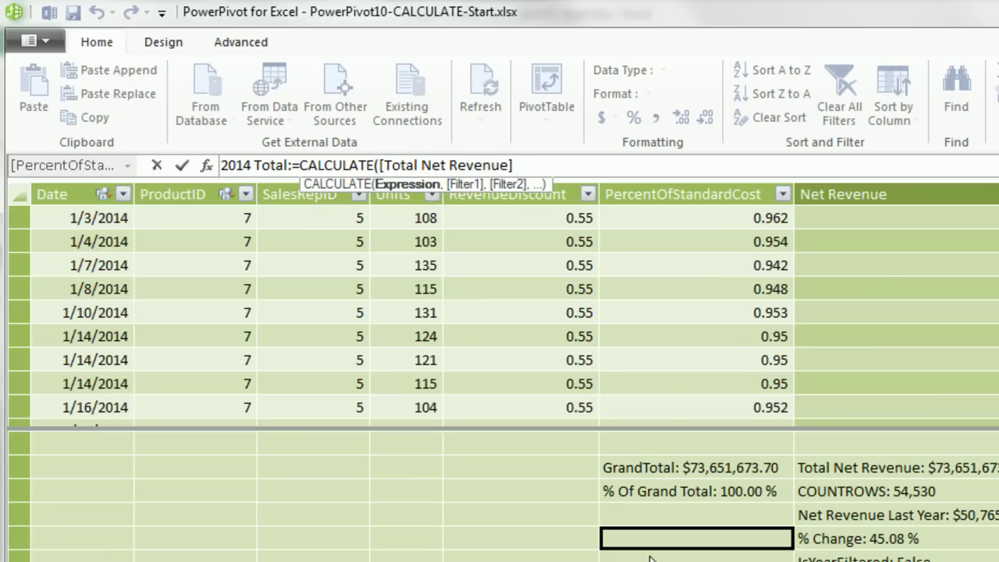
# Step: Complete the 2014 Total formula with the filter dCalendar[Year]=2014 and format the calculated field as currency
pyautogui.write(',')
pyautogui.write('dc')
pyautogui.press('Down')
pyautogui.press('Down')
pyautogui.press('Down')
pyautogui.press('Down')
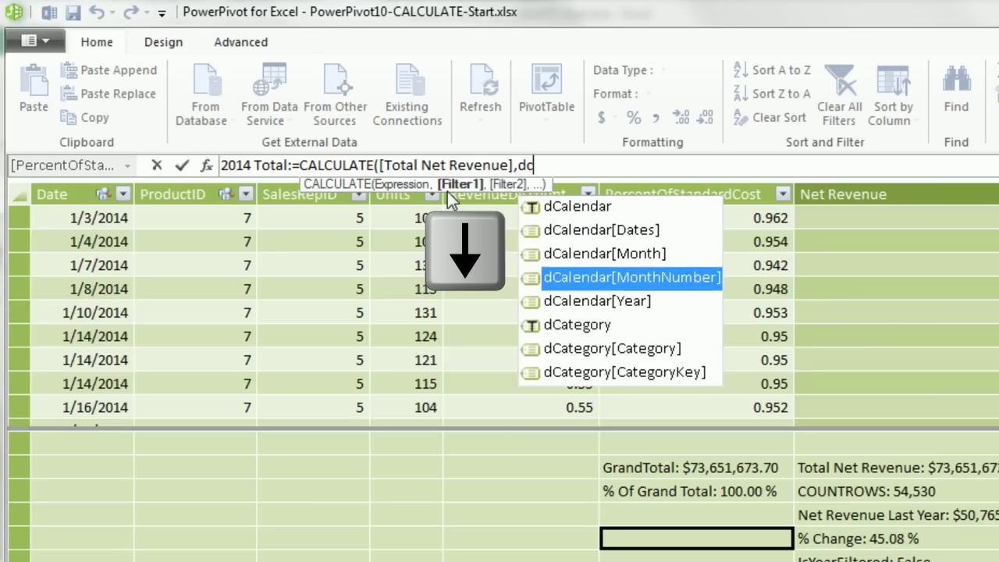
pyautogui.press('Tab')
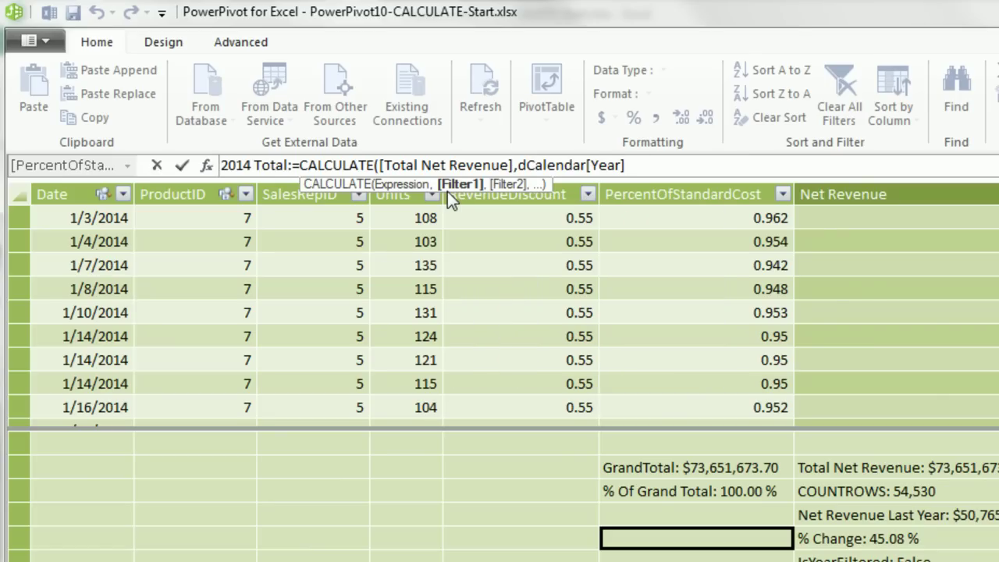
pyautogui.write('=2014')
pyautogui.write(')')
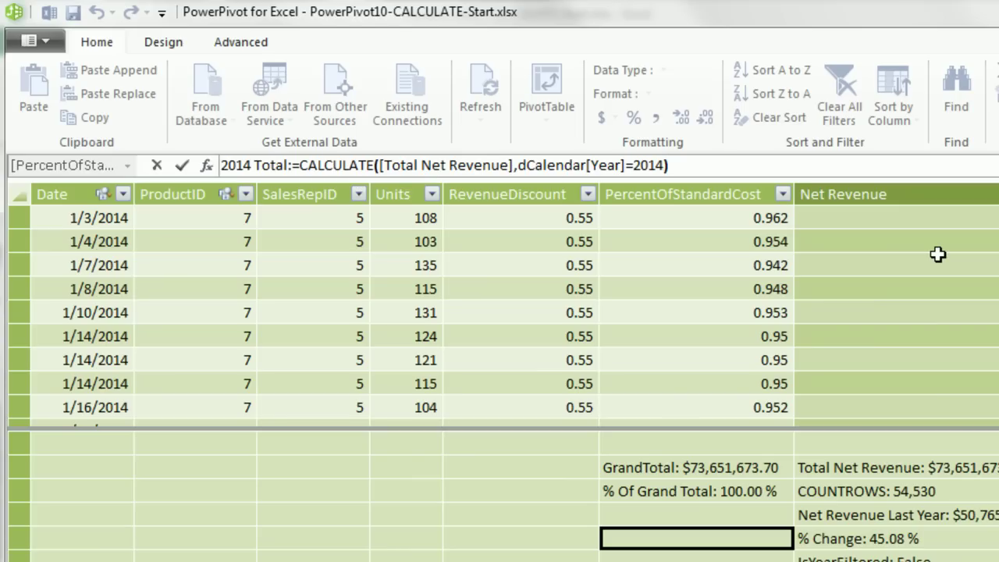
pyautogui.press('Return')
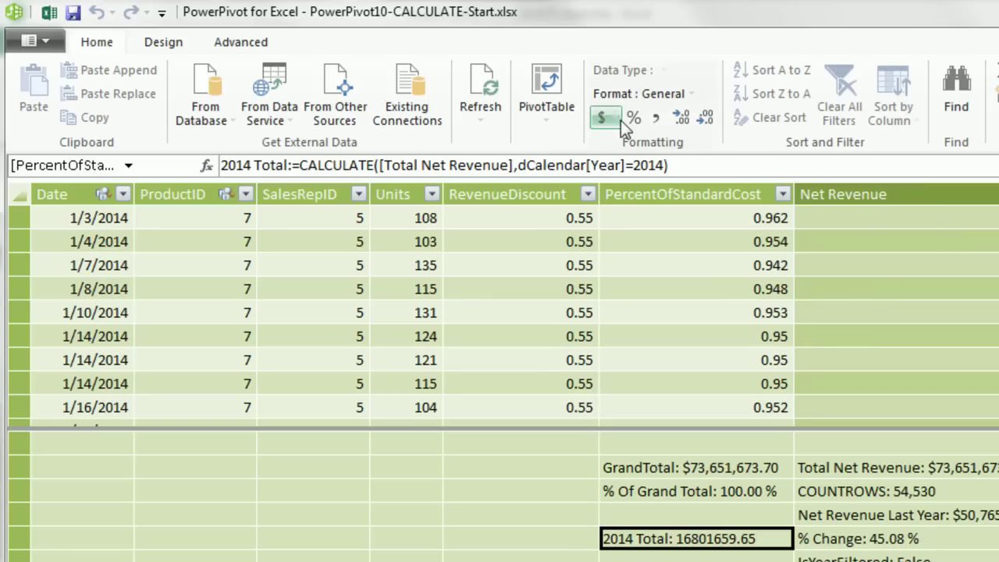
pyautogui.click(618, 119)
pyautogui.click(647, 148)
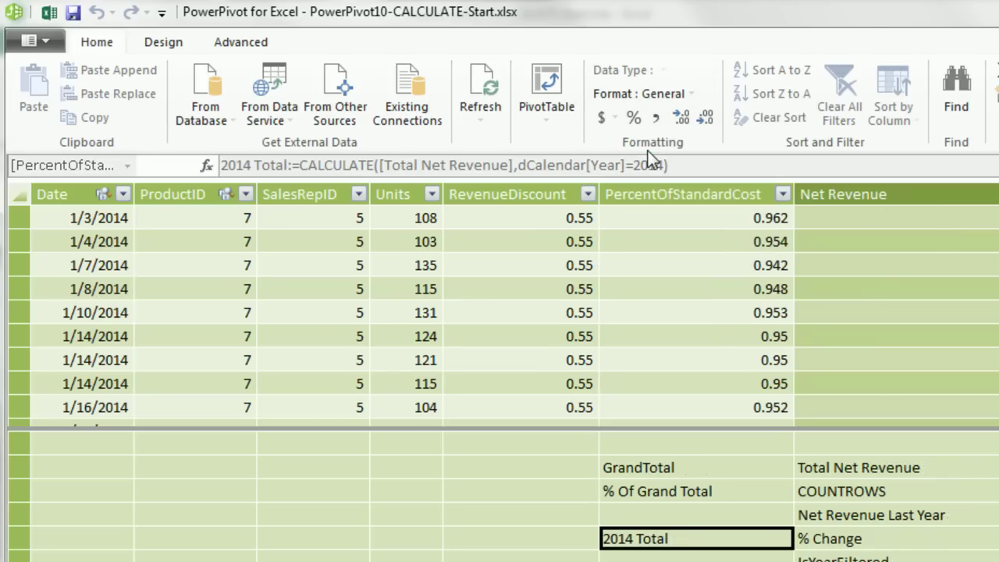
# Step: Create a PivotTable on a new worksheet with ProductName and then Year from dCalendar as row fields
pyautogui.click(546, 86)
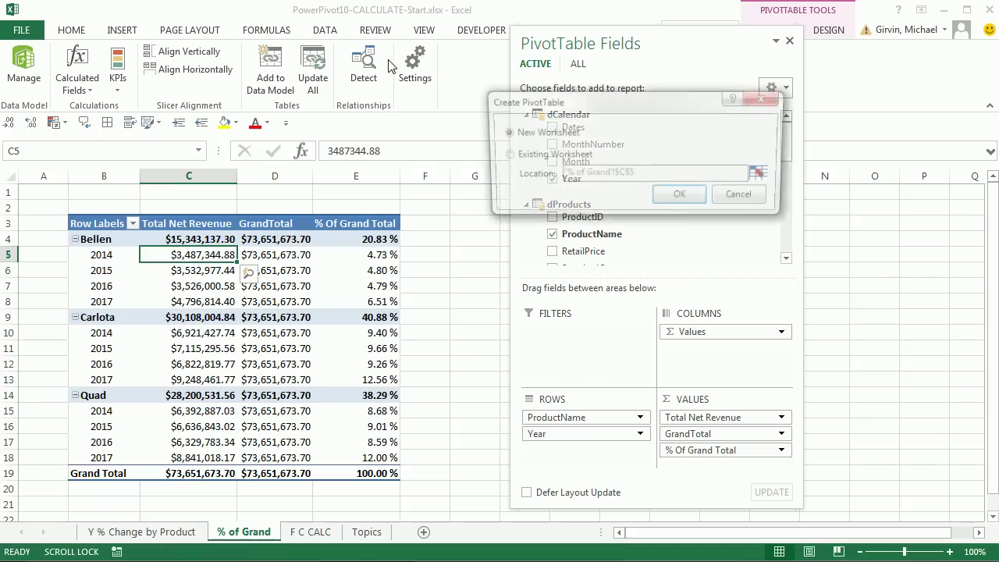
pyautogui.click(698, 203)
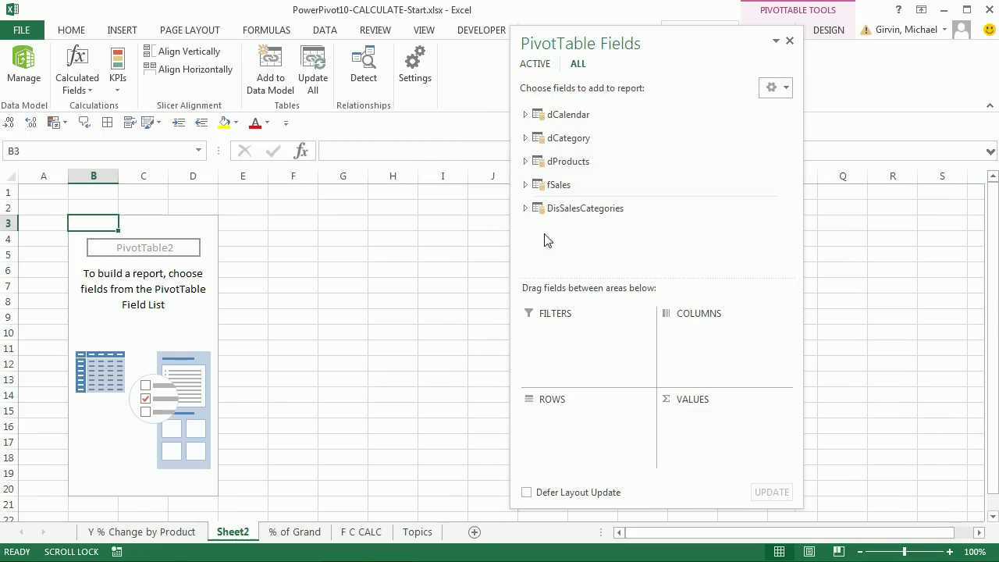
pyautogui.click(527, 159)
pyautogui.moveTo(577, 191); pyautogui.dragTo(588, 437)
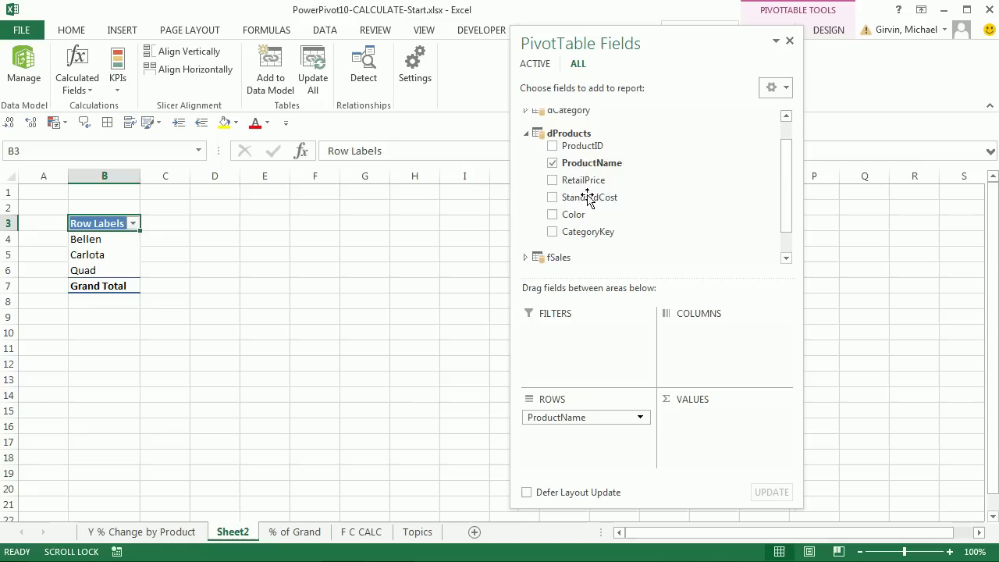
pyautogui.scroll(2, 578, 175)
pyautogui.click(529, 116)
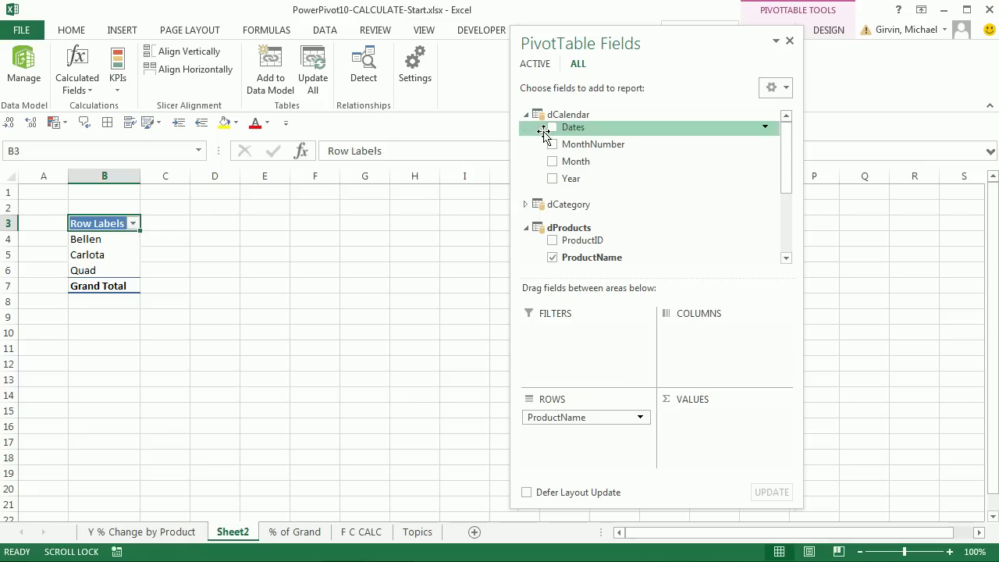
pyautogui.moveTo(569, 179); pyautogui.dragTo(602, 444)
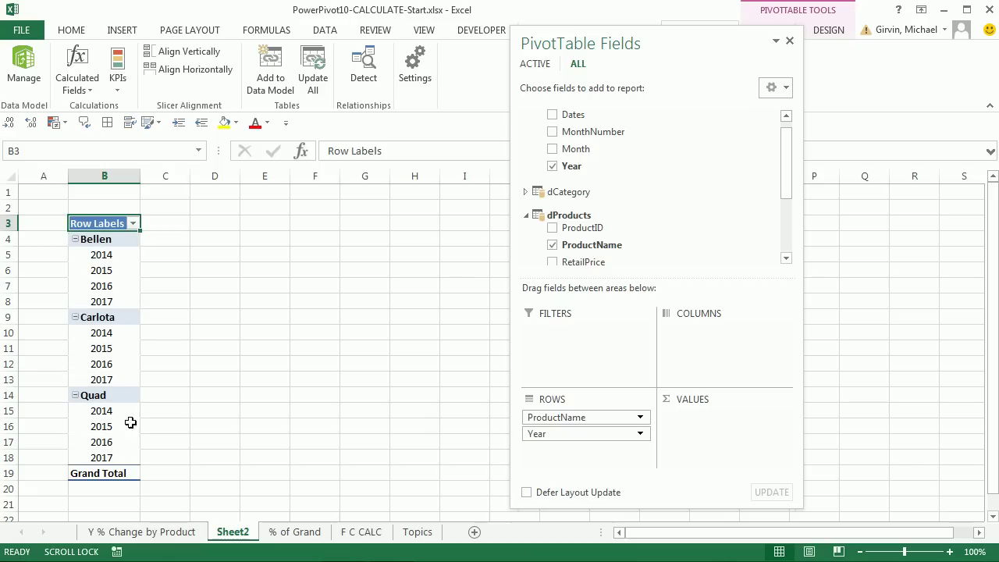
# Step: Add Total Net Revenue and 2014 Total to the values of the new PivotTable
pyautogui.scroll(-10, 589, 150)
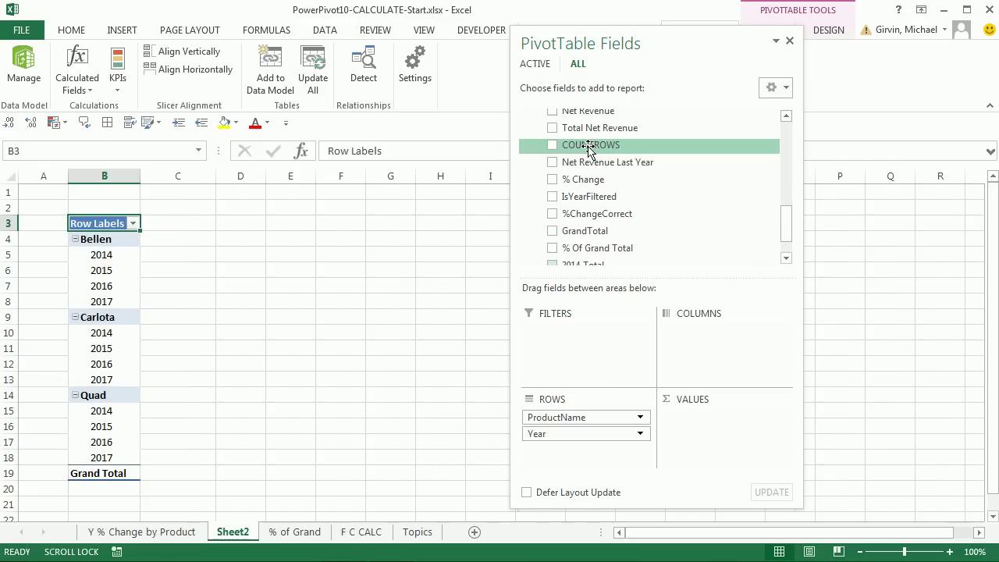
pyautogui.moveTo(552, 134); pyautogui.dragTo(702, 417)
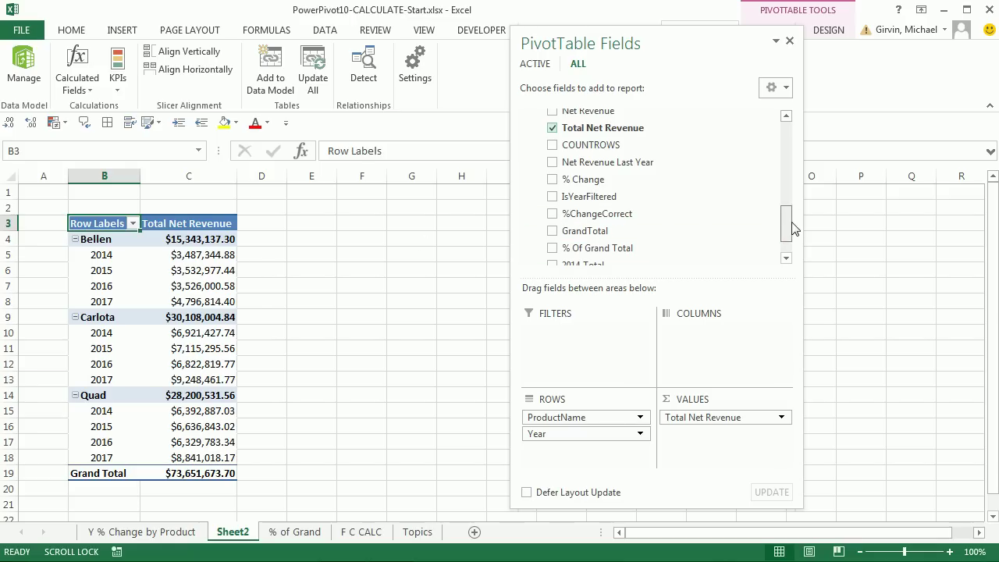
pyautogui.moveTo(792, 227); pyautogui.dragTo(789, 229)
pyautogui.moveTo(560, 223); pyautogui.dragTo(714, 434)
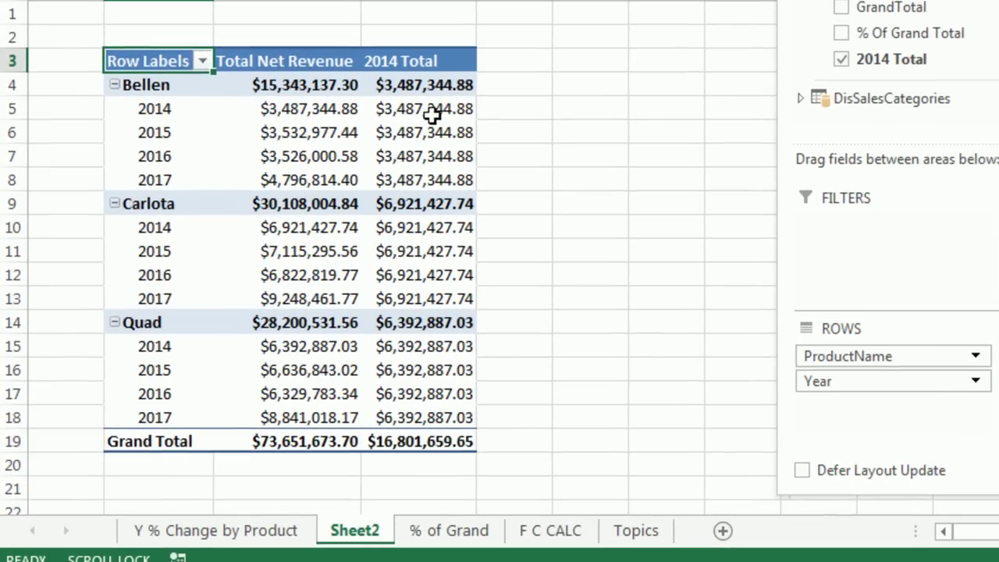
# Step: Compare Total Net Revenue with 2014 Total for the Bellen years to examine how the Year filter is replaced
pyautogui.moveTo(195, 109); pyautogui.dragTo(295, 105)
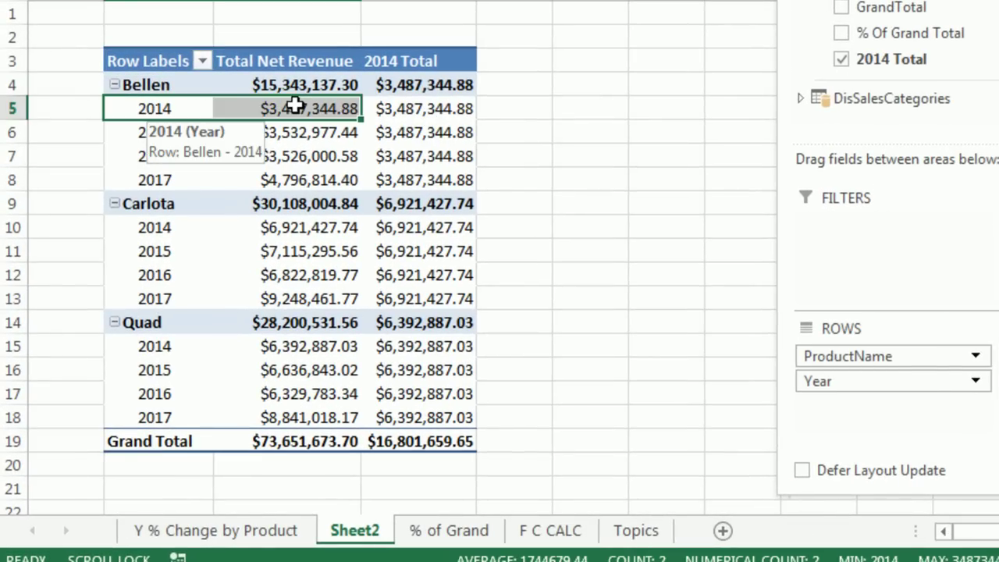
pyautogui.click(296, 105)
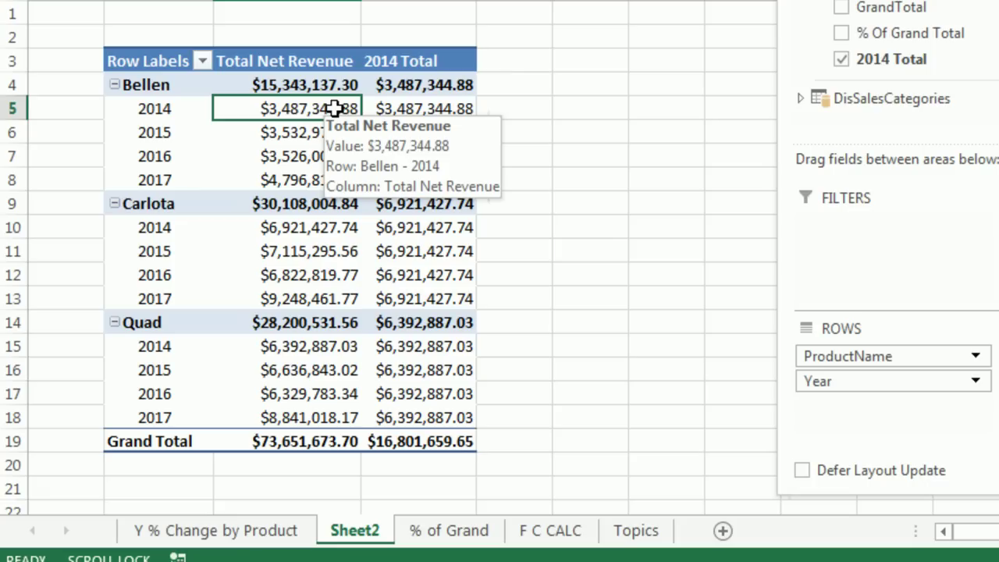
pyautogui.click(269, 134)
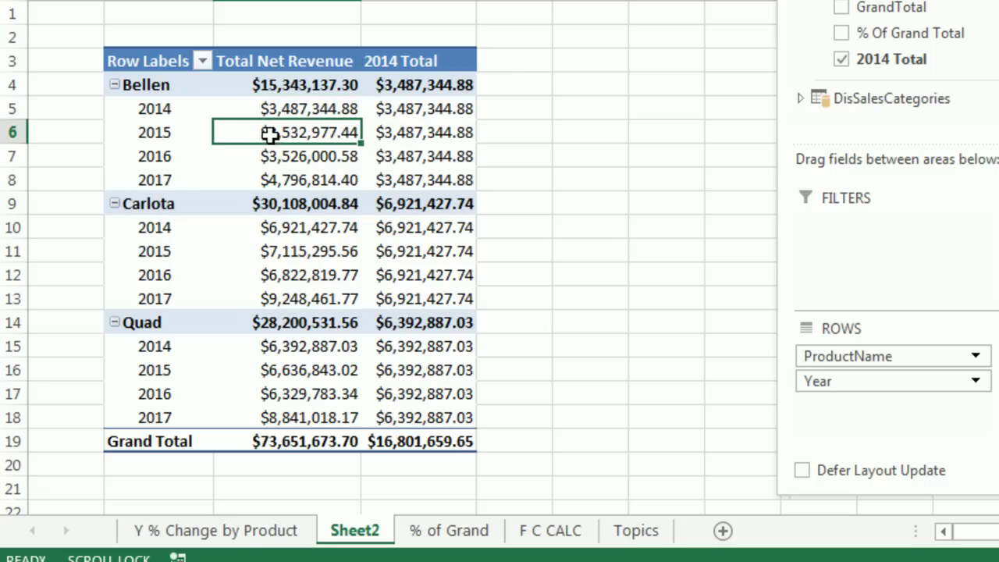
pyautogui.click(421, 110)
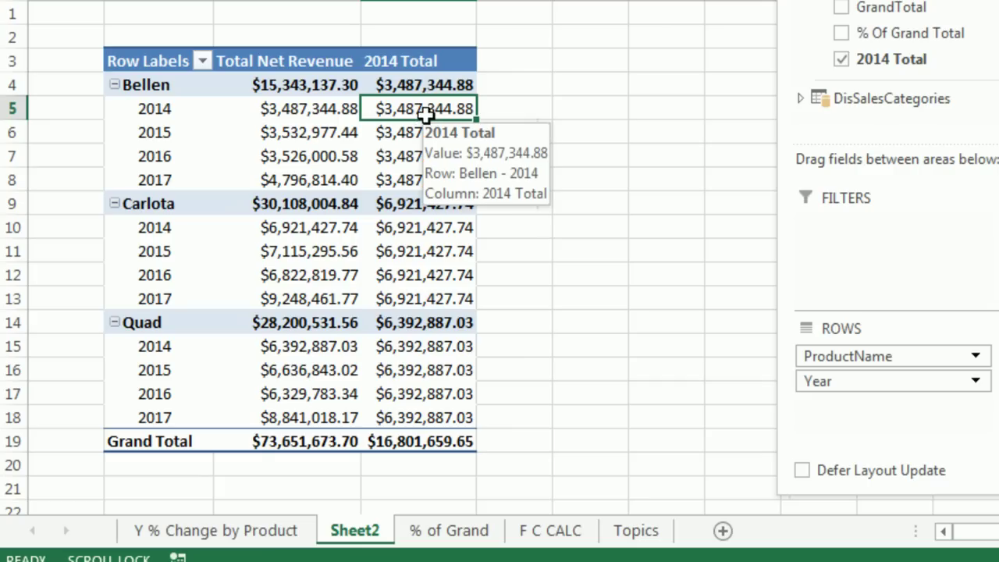
pyautogui.moveTo(392, 101); pyautogui.dragTo(398, 180)
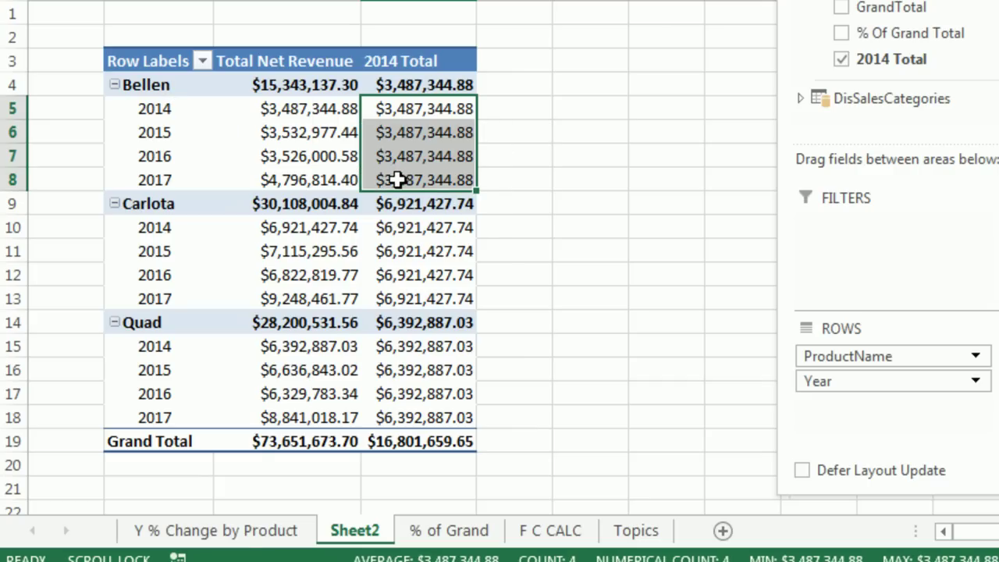
# Step: Examine the 2014 Total values across the yearly rows of Carlota and Quad
pyautogui.click(435, 227)
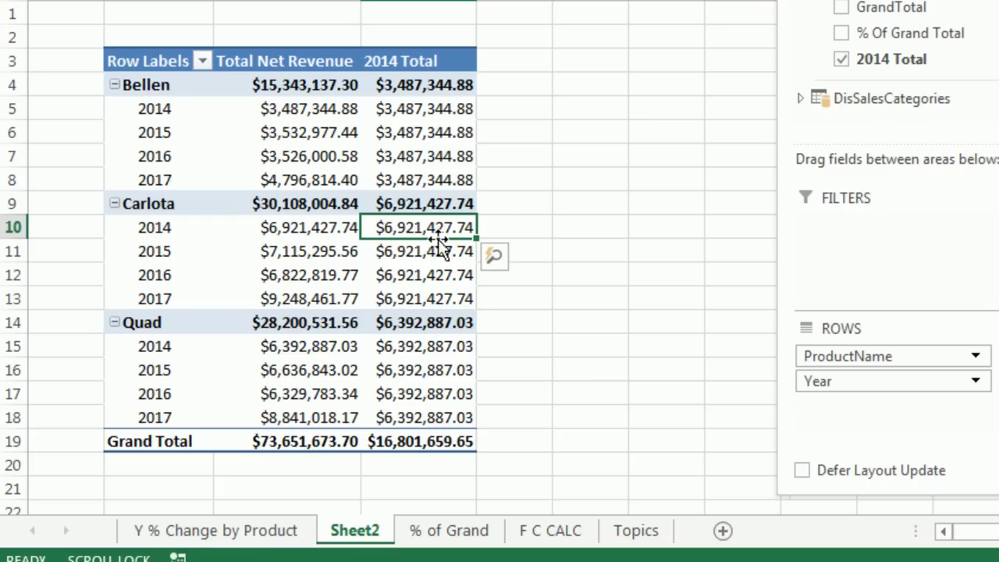
pyautogui.click(160, 229)
pyautogui.click(165, 251)
pyautogui.click(161, 277)
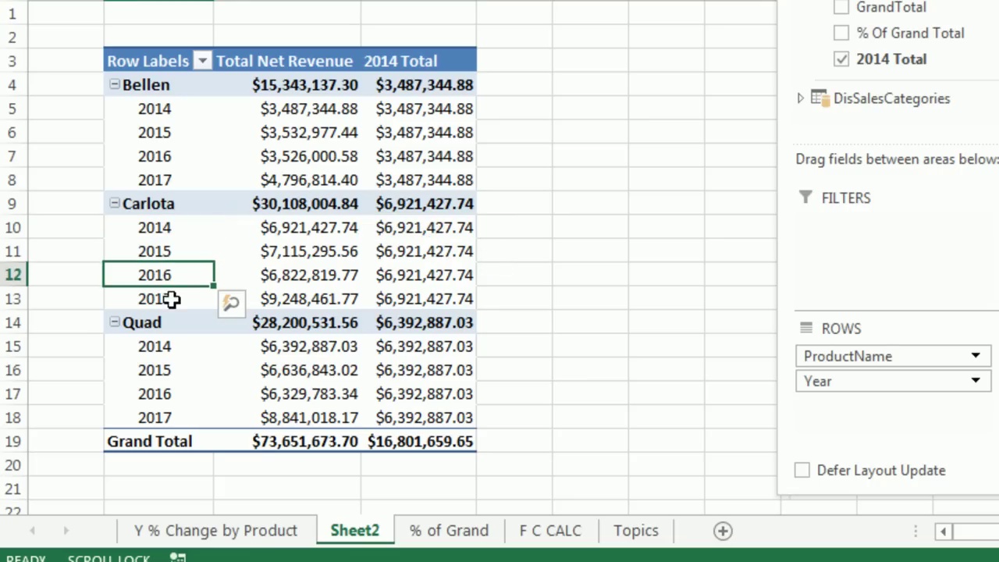
pyautogui.click(174, 299)
pyautogui.moveTo(419, 232); pyautogui.dragTo(428, 302)
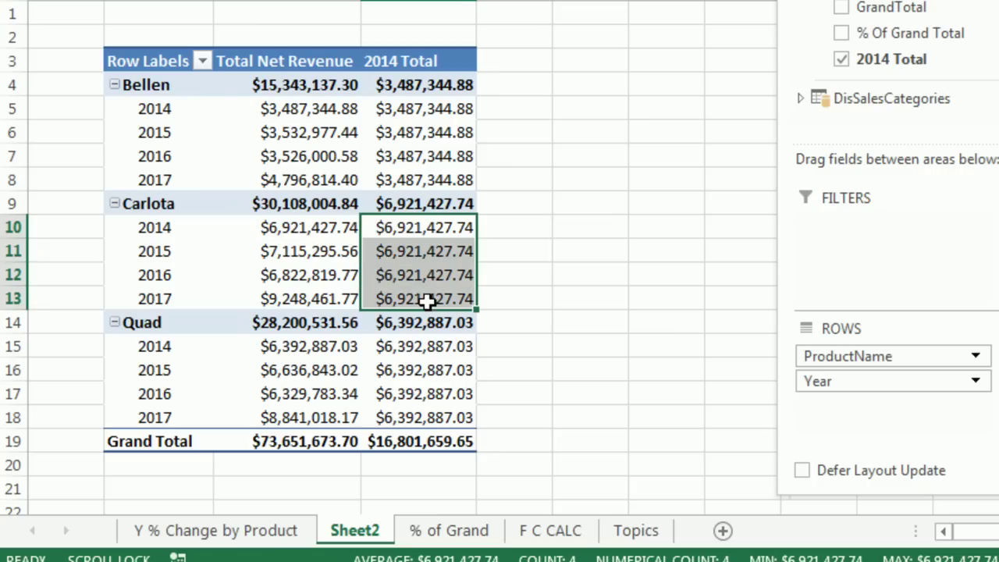
pyautogui.moveTo(442, 346); pyautogui.dragTo(439, 415)
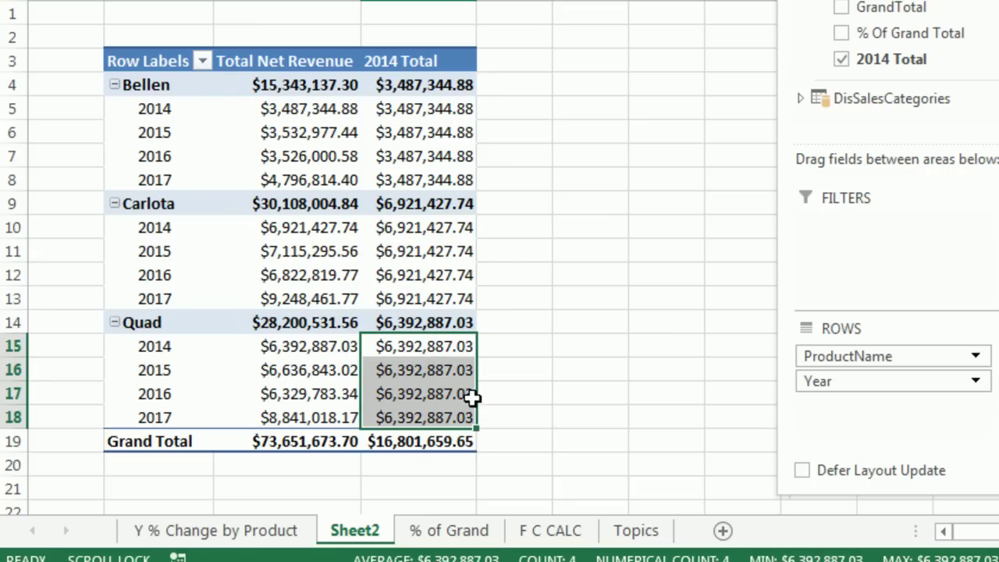
# Step: Switch to the PowerPivot window and start a % Change Compared To 2014 calculated field with [Total Net Revenue] below 2014 Total
pyautogui.hotkey('alt', 'Tab')
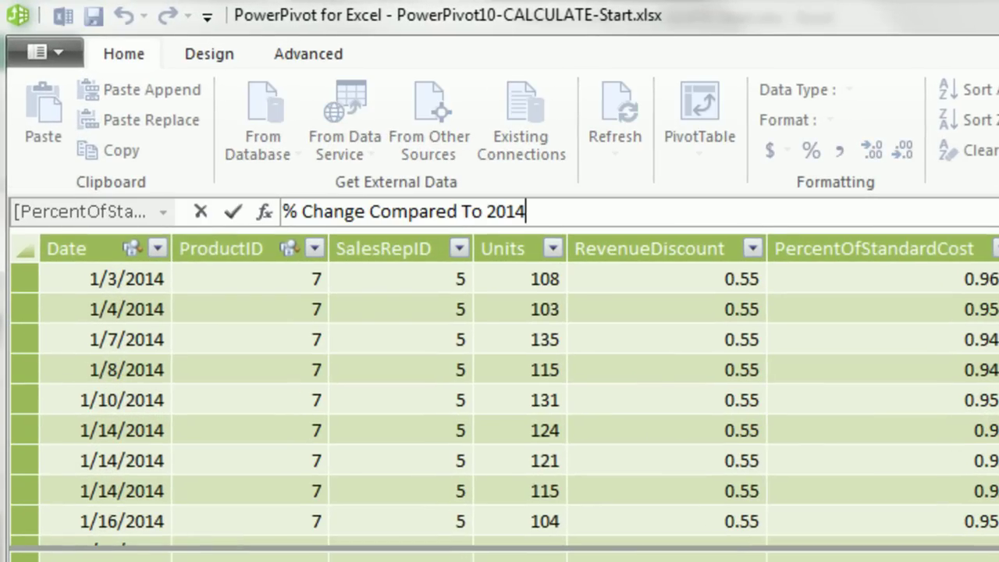
pyautogui.write(':=[')
pyautogui.press('Down')
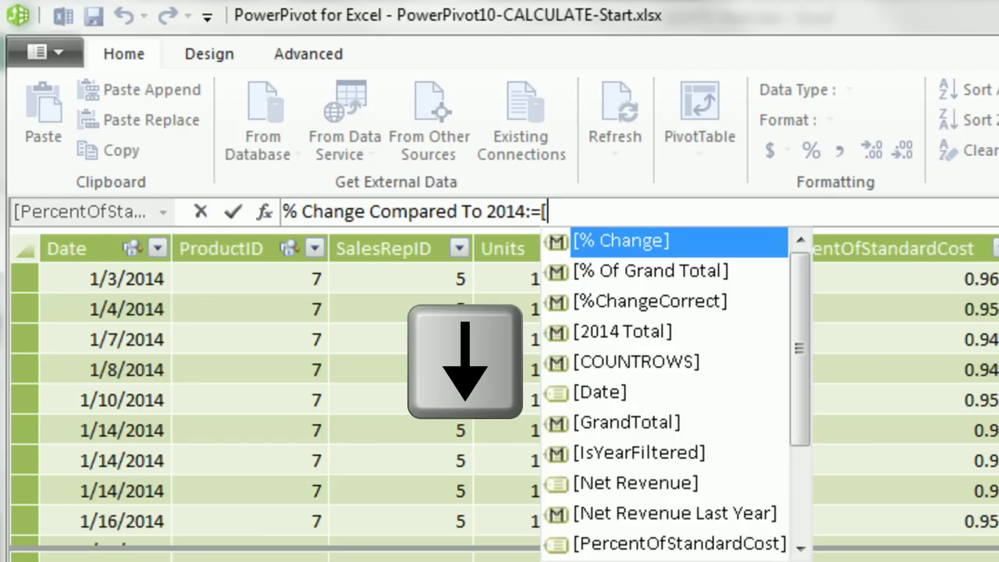
pyautogui.press('Down')
pyautogui.press('Down')
pyautogui.press('Down')
pyautogui.press('Down')
pyautogui.press('Down')
pyautogui.press('Down')
pyautogui.press('Down')
pyautogui.press('Down')
pyautogui.press('Down')
pyautogui.press('Down')
pyautogui.press('Down')
pyautogui.press('Down')
pyautogui.press('Down')
pyautogui.press('Down')
pyautogui.press('Down')
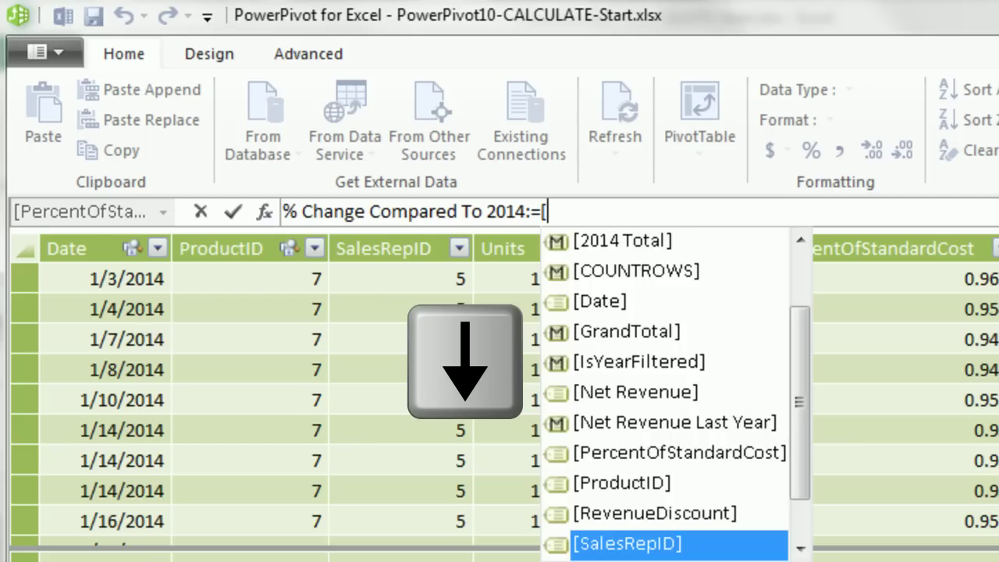
pyautogui.press('Up')
pyautogui.press('Tab')
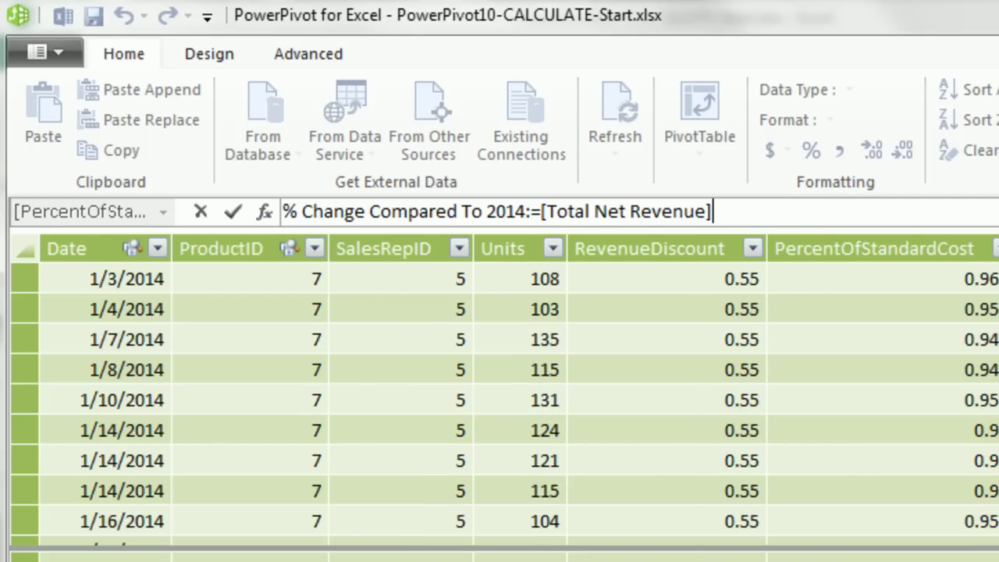
# Step: Complete the % Change Compared To 2014 formula by dividing by [2014 Total] and subtracting 1, and format it as a percentage
pyautogui.write('/[')
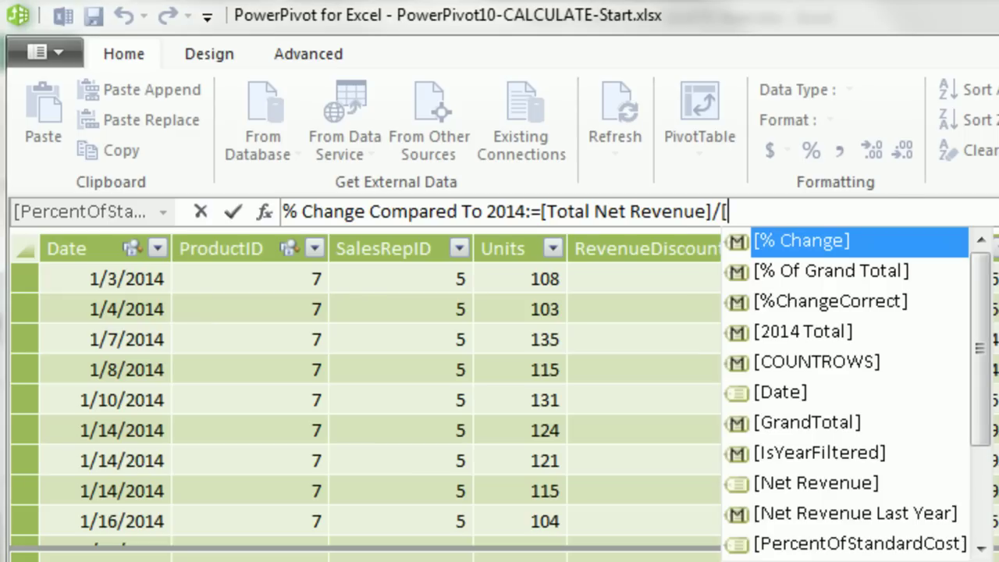
pyautogui.press('Tab')
pyautogui.write('2')
pyautogui.press('Tab')
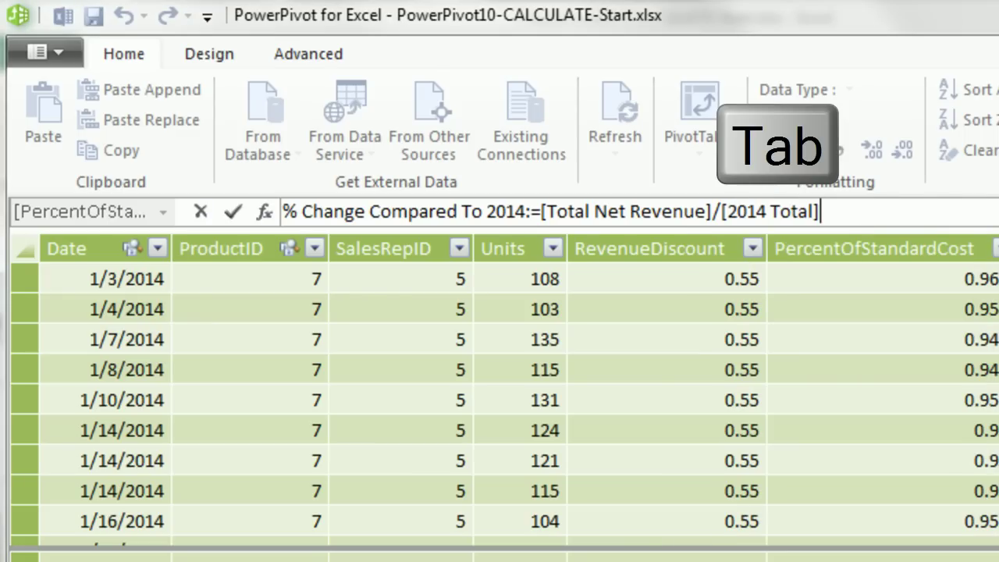
pyautogui.write('-1')
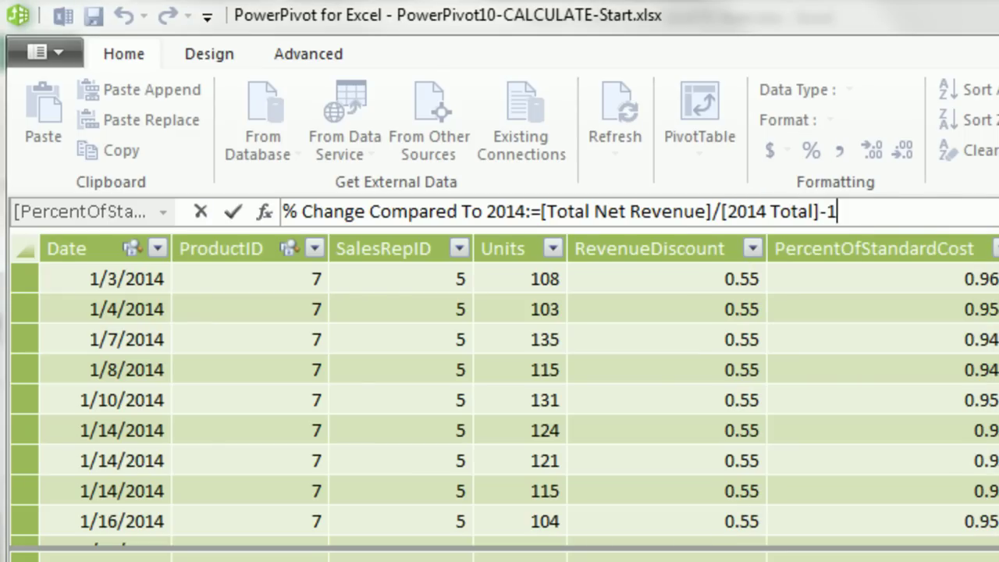
pyautogui.press('Return')
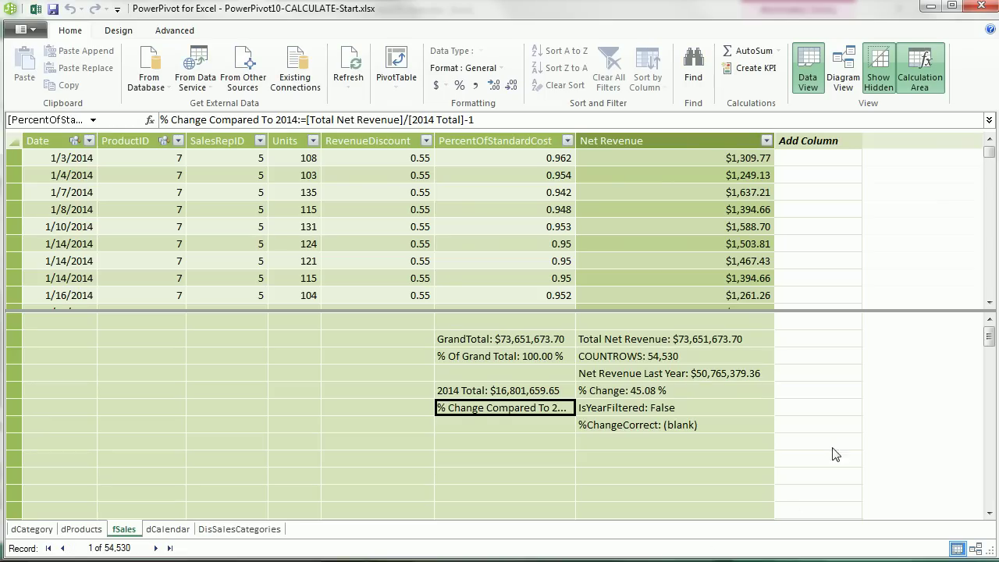
pyautogui.click(459, 85)
# Step: Switch back to Excel and add % Change Compared To 2014 from fSales to the PivotTable values
pyautogui.hotkey('alt', 'Tab')
pyautogui.click(527, 184)
pyautogui.scroll(-5, 615, 192)
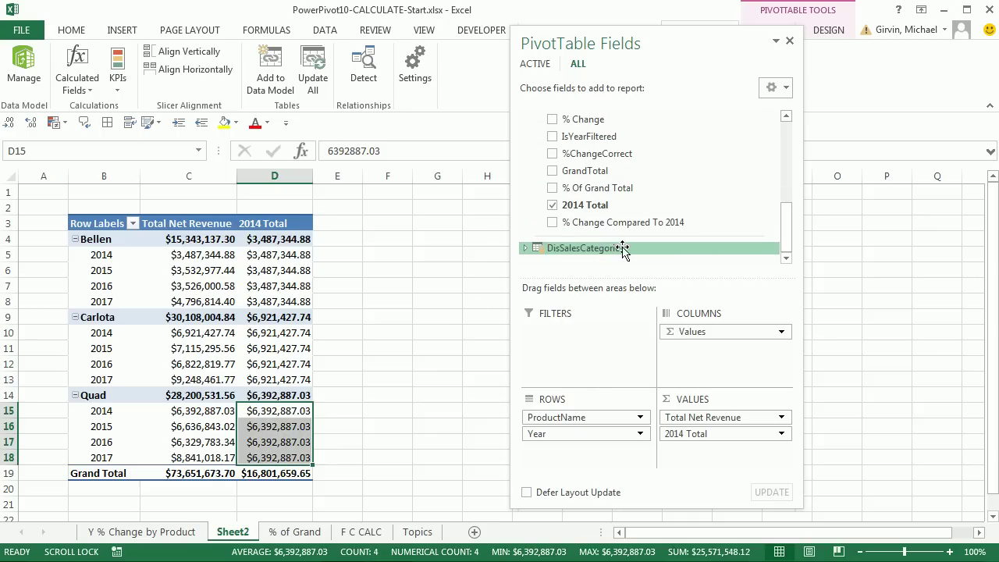
pyautogui.moveTo(578, 220); pyautogui.dragTo(718, 461)
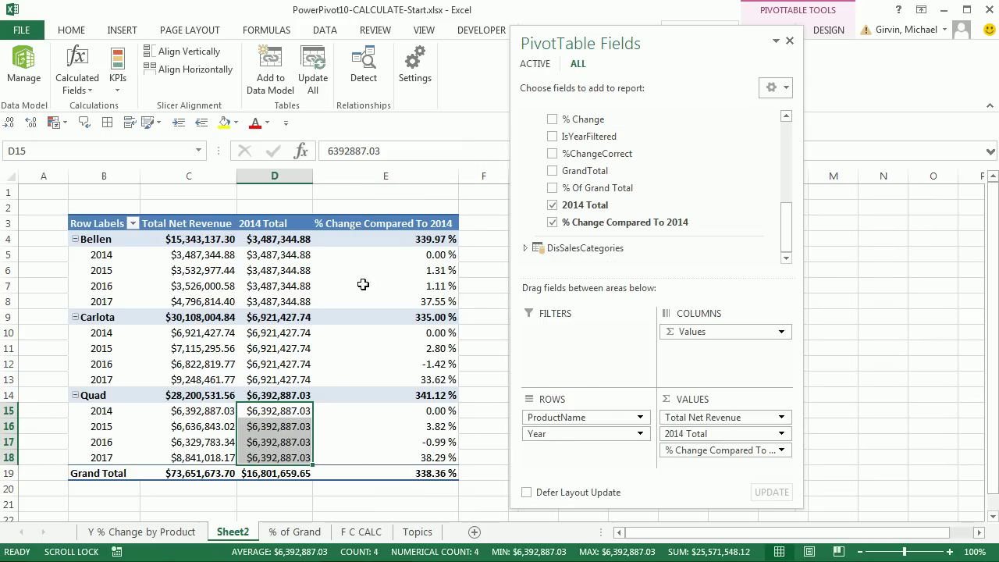
# Step: Examine the yearly Total Net Revenue of Bellen and Carlota and the % Change Compared To 2014 values in the product subtotal and grand total rows
pyautogui.moveTo(169, 258); pyautogui.dragTo(207, 301)
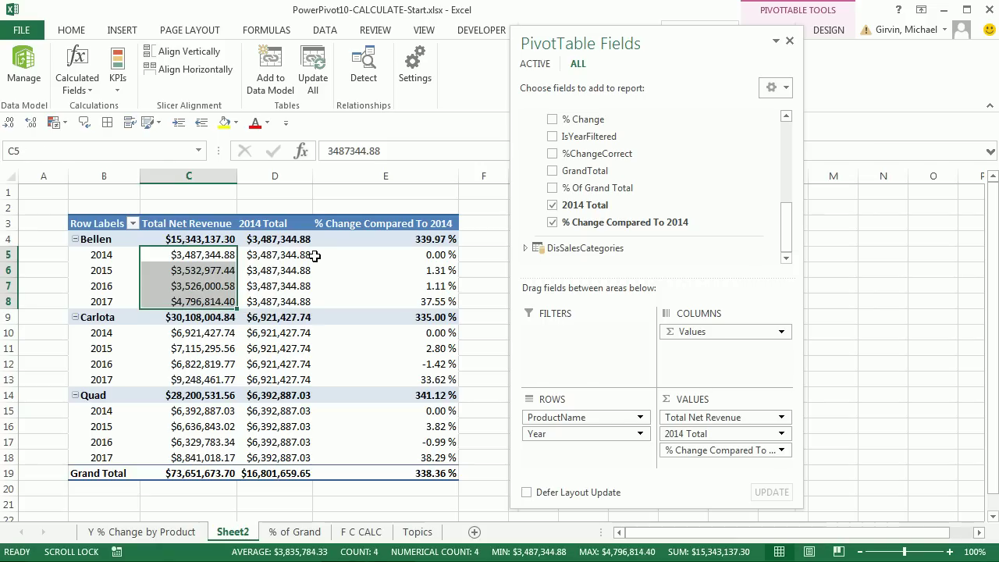
pyautogui.click(193, 334)
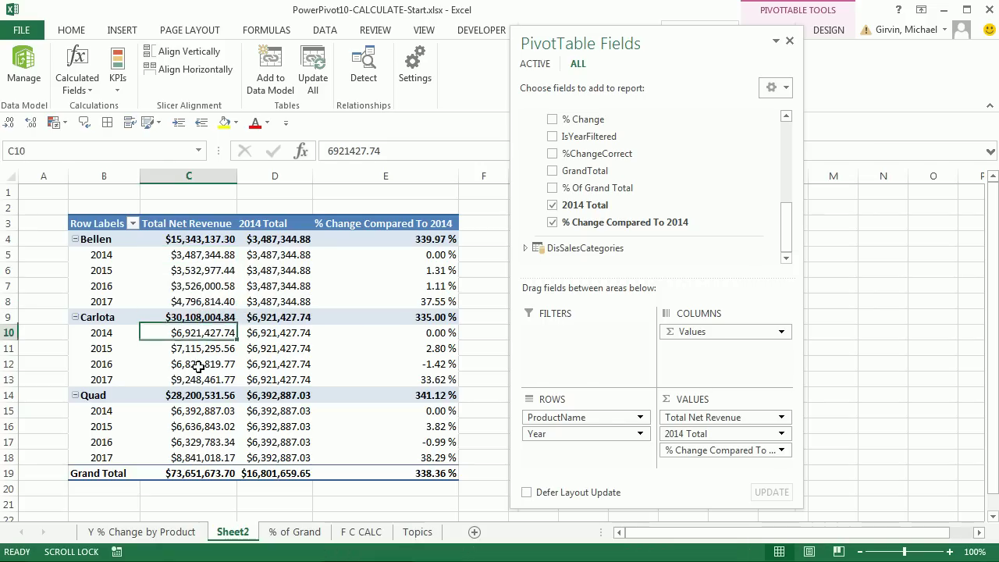
pyautogui.moveTo(199, 365); pyautogui.dragTo(200, 379)
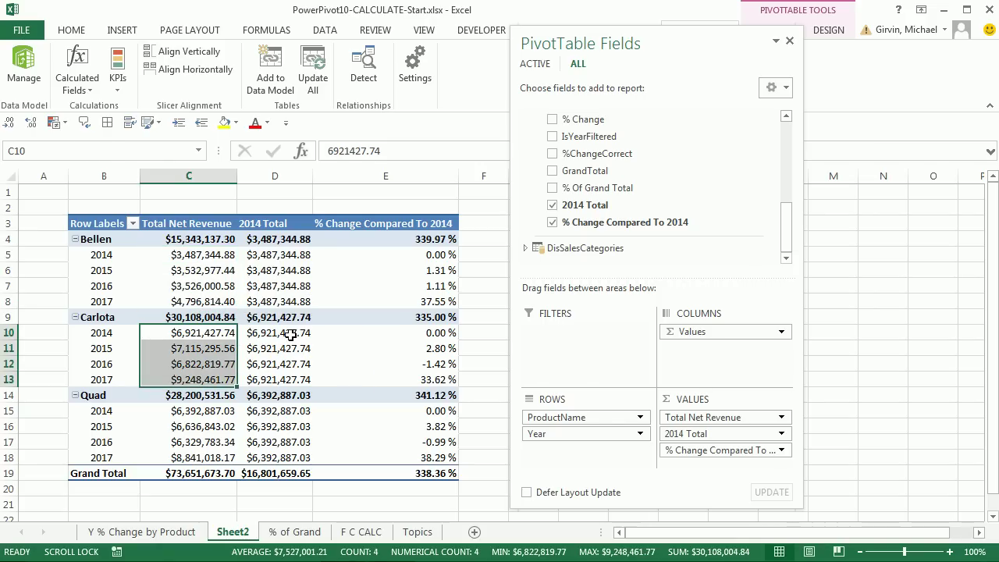
pyautogui.moveTo(388, 380)
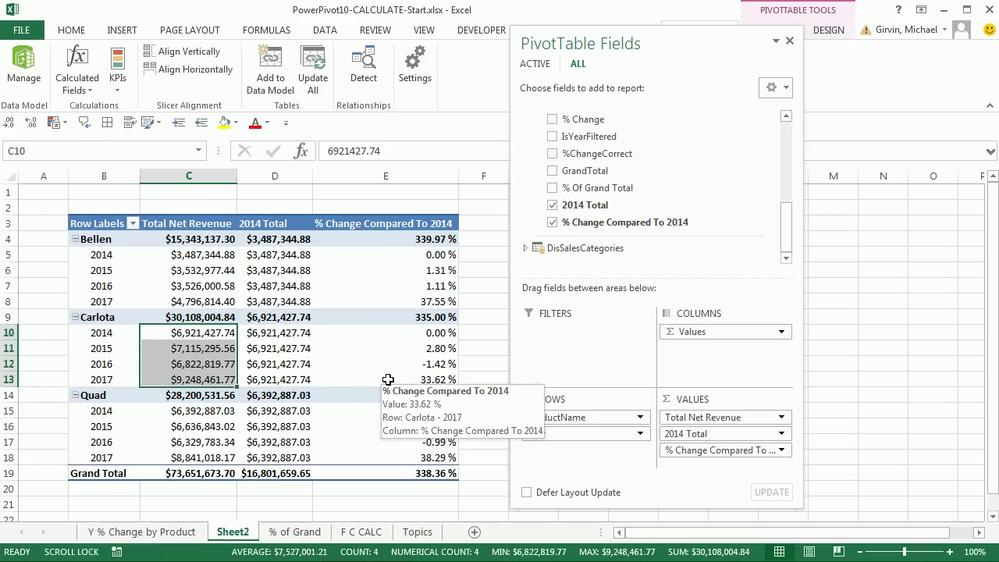
pyautogui.click(434, 242)
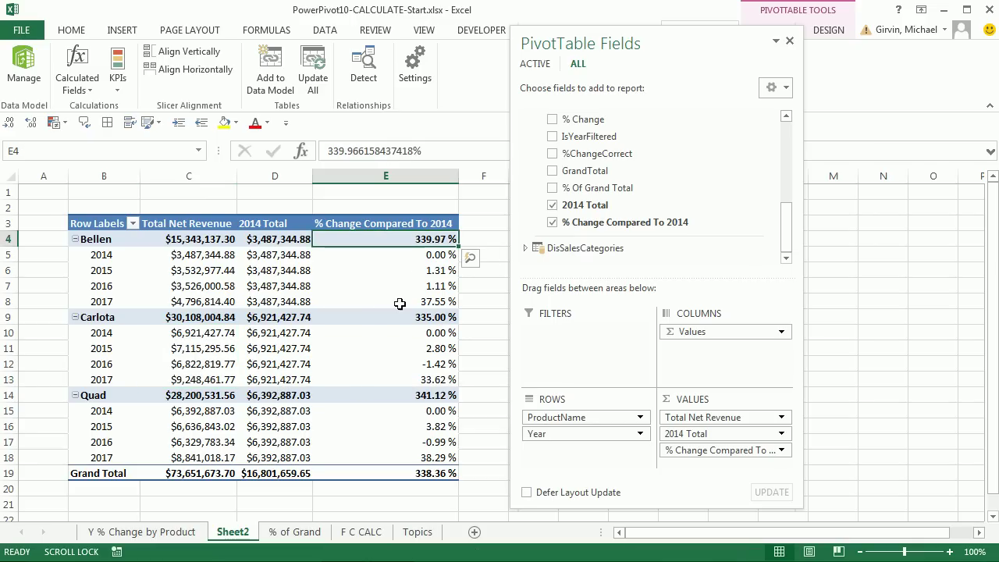
pyautogui.click(385, 326)
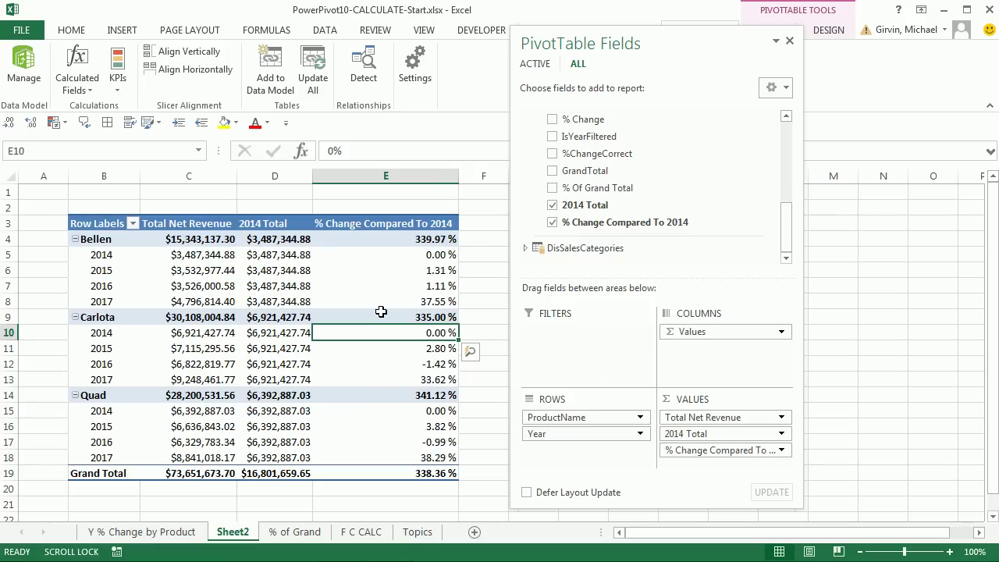
pyautogui.click(384, 316)
pyautogui.click(387, 398)
pyautogui.click(401, 473)
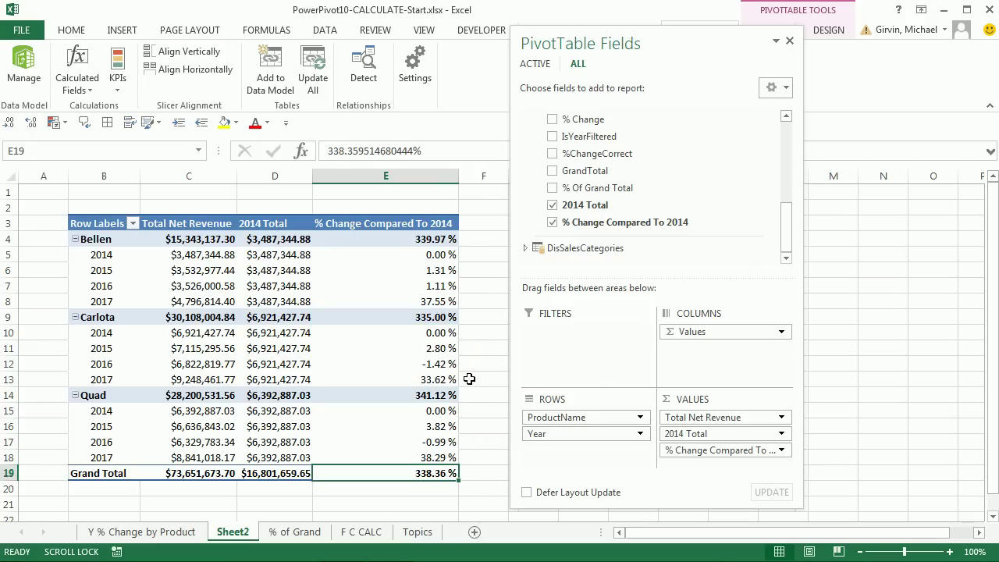
pyautogui.click(443, 352)
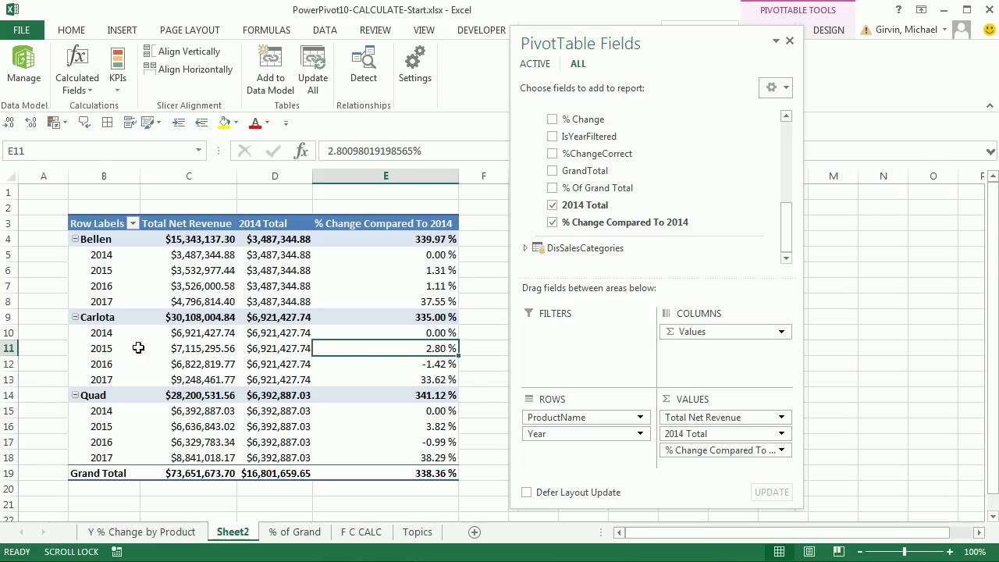
pyautogui.click(381, 315)
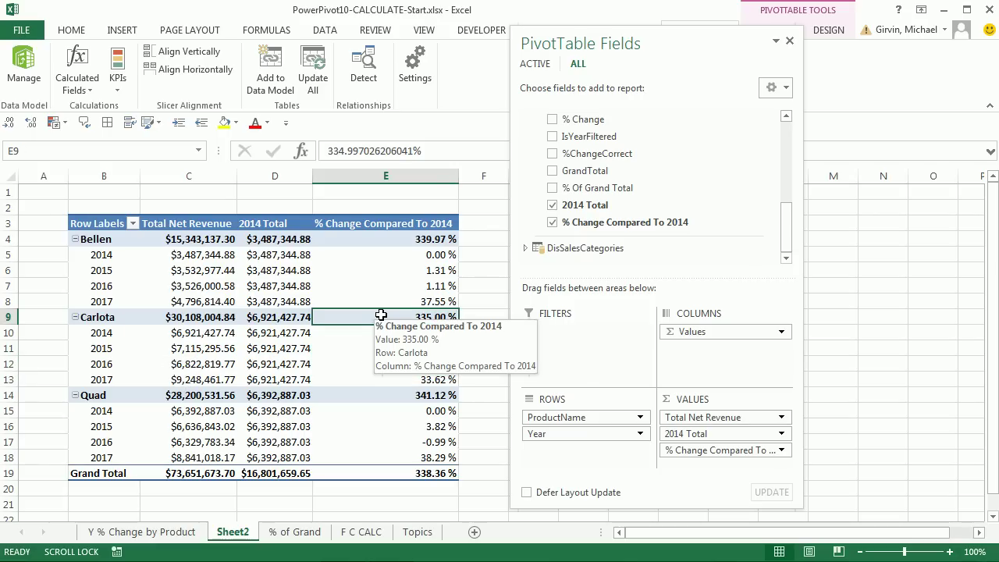
# Step: Switch to the PowerPivot window and insert IF(ISFILTERED(dCalendar[Year]), before [Total Net Revenue] in the % Change Compared To 2014 formula
pyautogui.hotkey('alt', 'Tab')
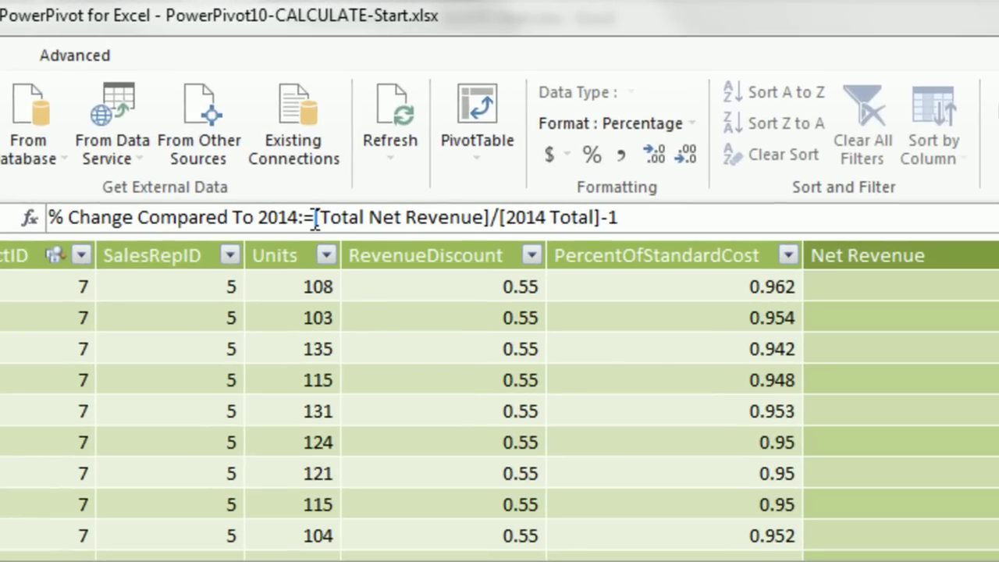
pyautogui.click(315, 218)
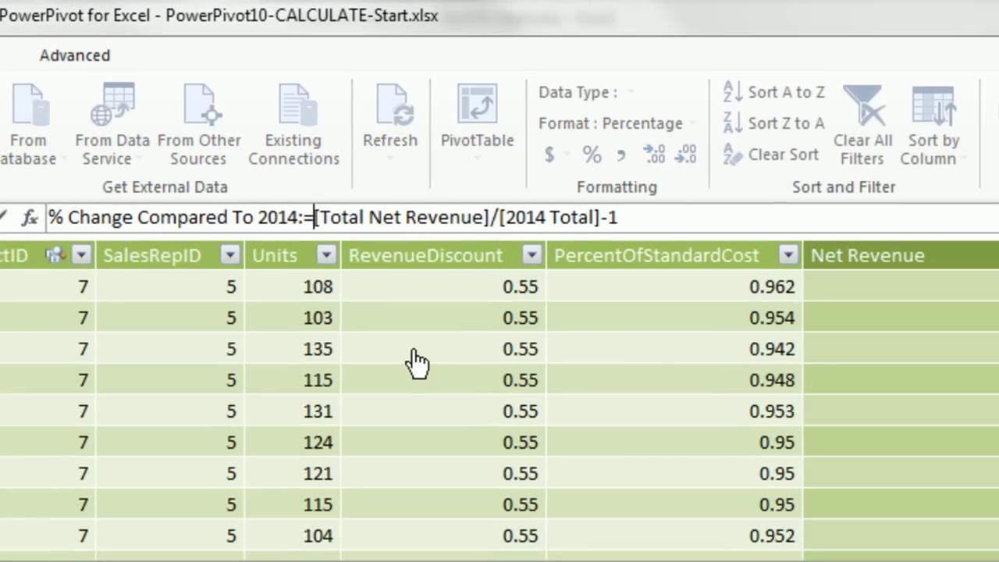
pyautogui.write('if(is')
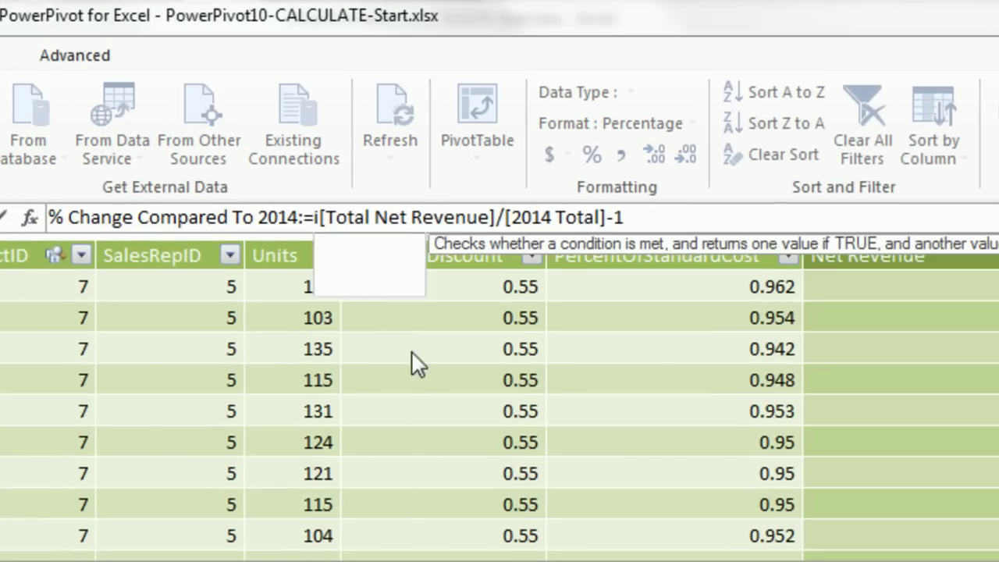
pyautogui.write('f')
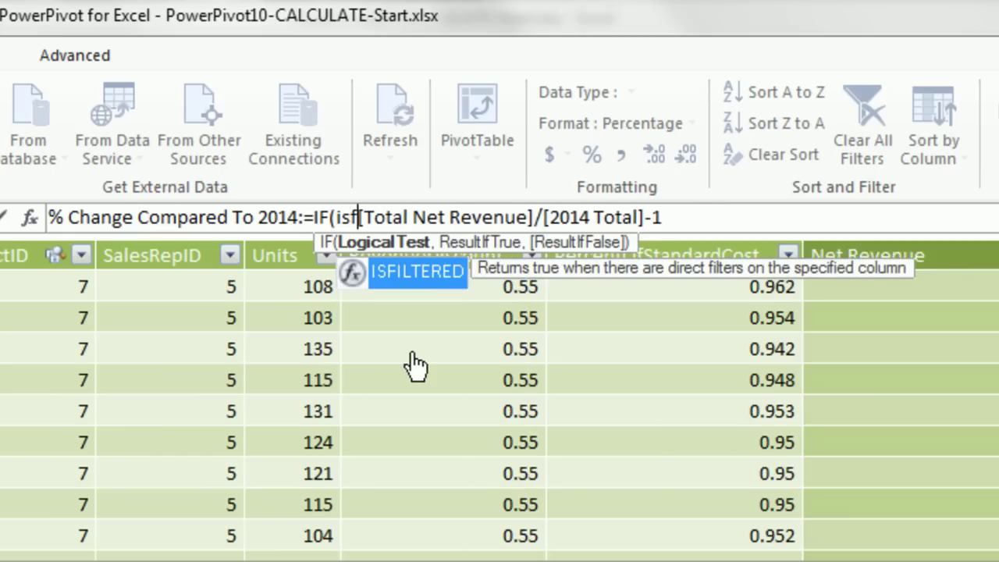
pyautogui.press('Tab')
pyautogui.write('dc')
pyautogui.press('Down')
pyautogui.press('Down')
pyautogui.press('Down')
pyautogui.press('Down')
pyautogui.press('Tab')
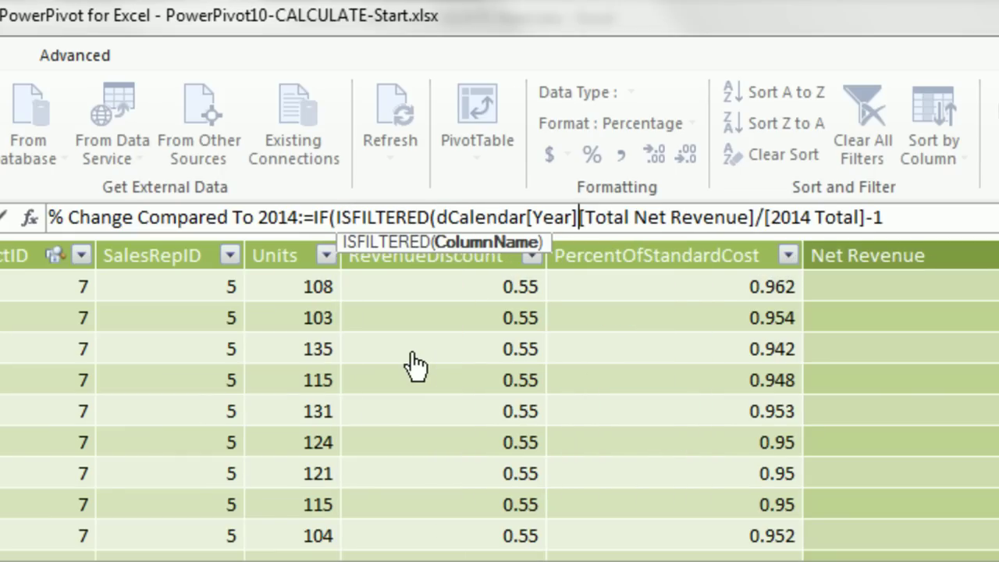
pyautogui.write('),')
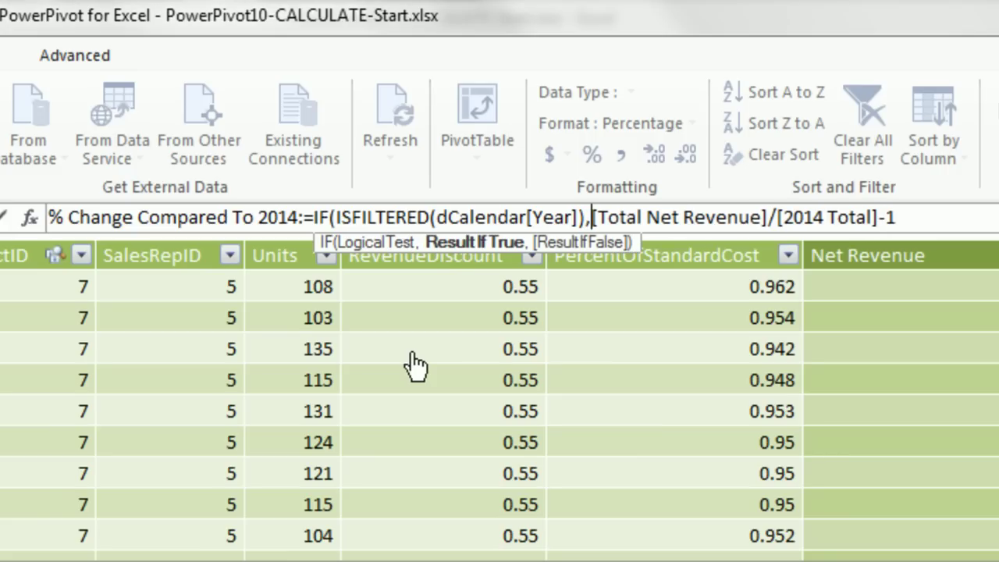
# Step: Complete the IF in % Change Compared To 2014 with BLANK() as the false result, and switch back to Excel to check the PivotTable
pyautogui.click(901, 227)
pyautogui.write(',')
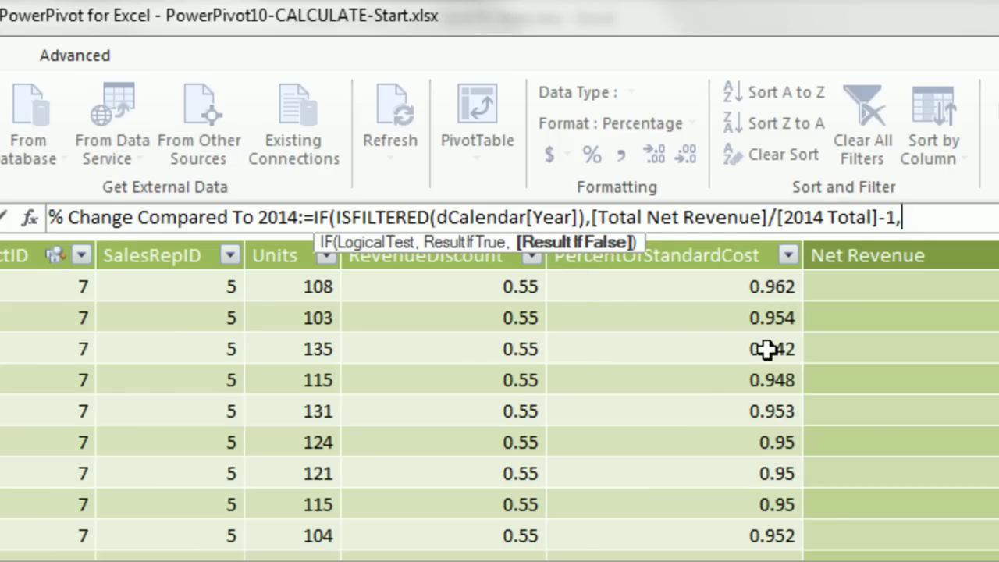
pyautogui.write('blan')
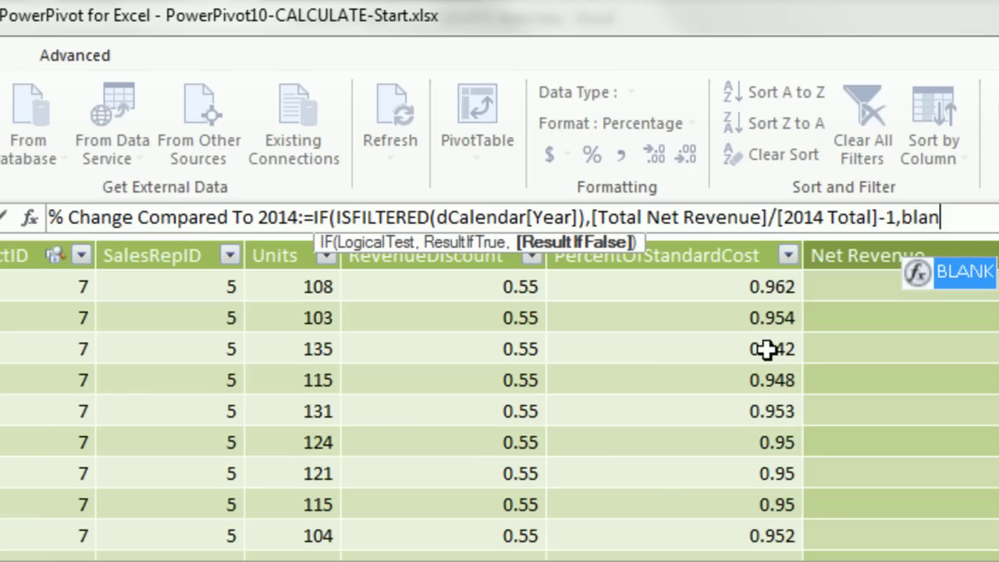
pyautogui.press('Tab')
pyautogui.write(')')
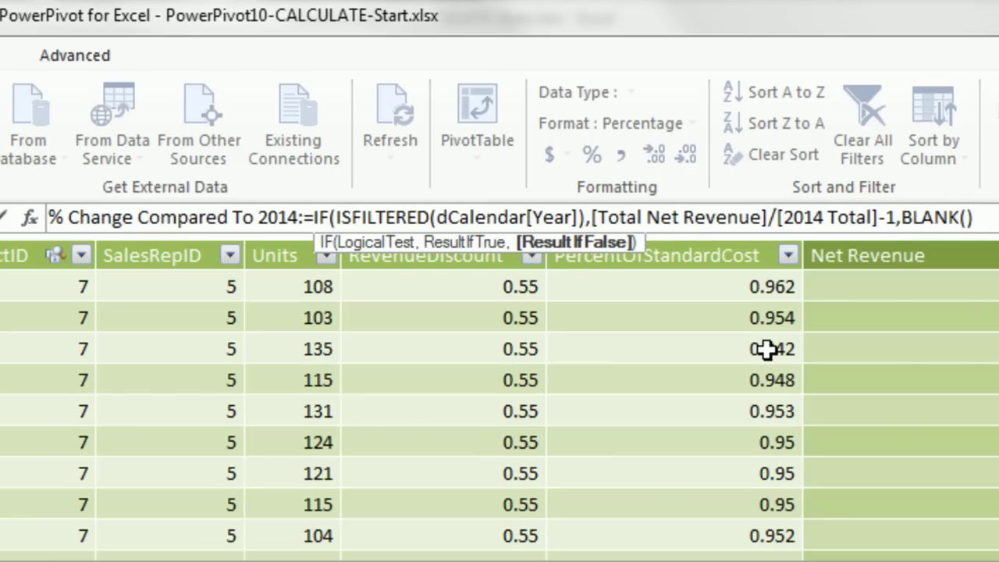
pyautogui.write(')')
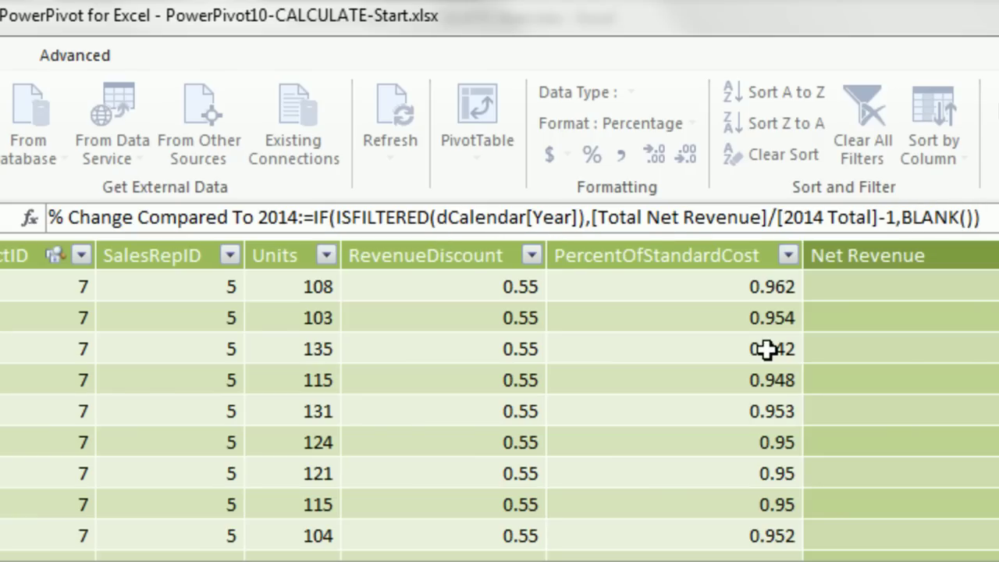
pyautogui.hotkey('alt', 'Tab')
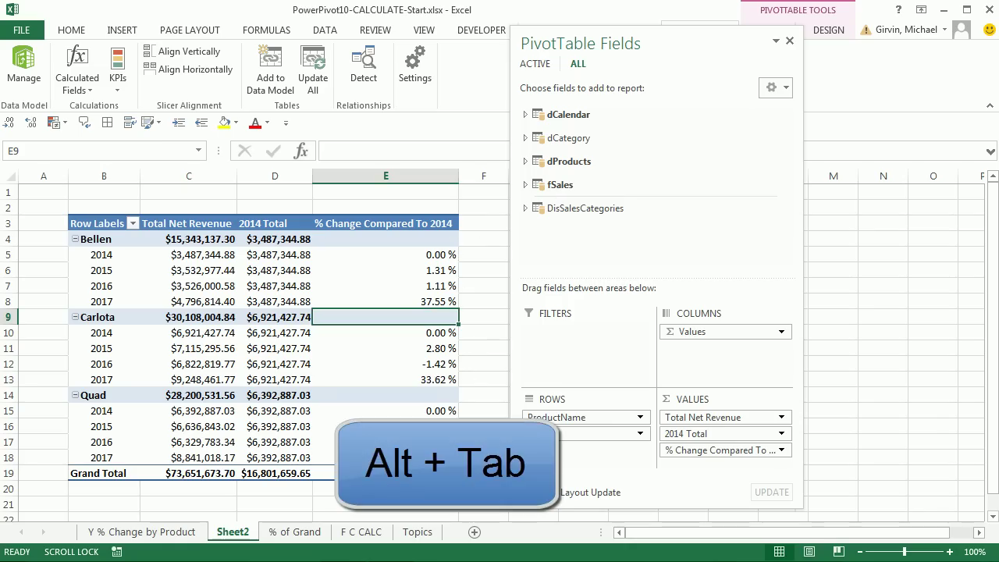
# Step: Switch to the PowerPivot window and review the CALCULATE filter arguments of 2014 Total, GrandTotal and Net Revenue Last Year
pyautogui.hotkey('alt', 'Tab')
pyautogui.click(502, 392)
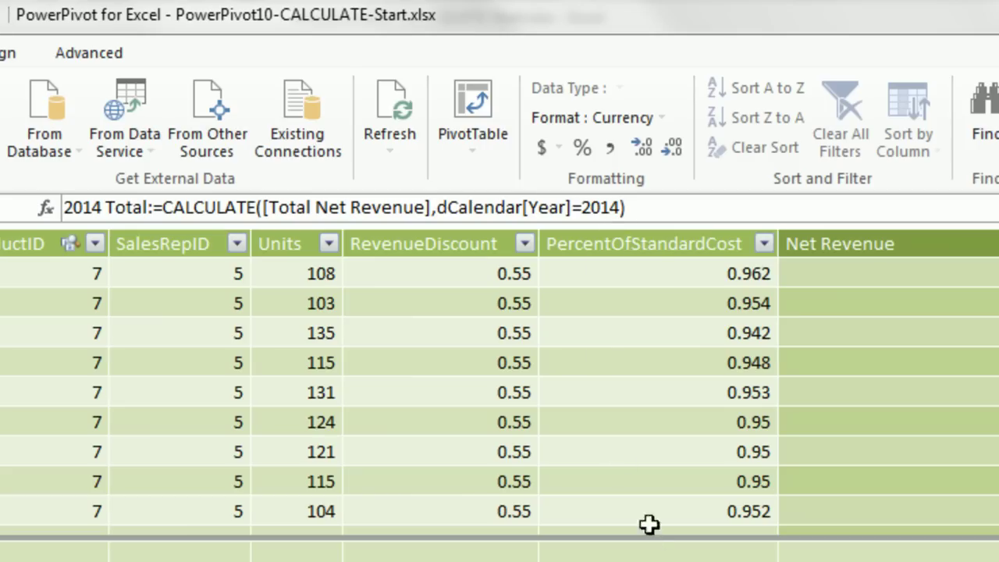
pyautogui.click(648, 560)
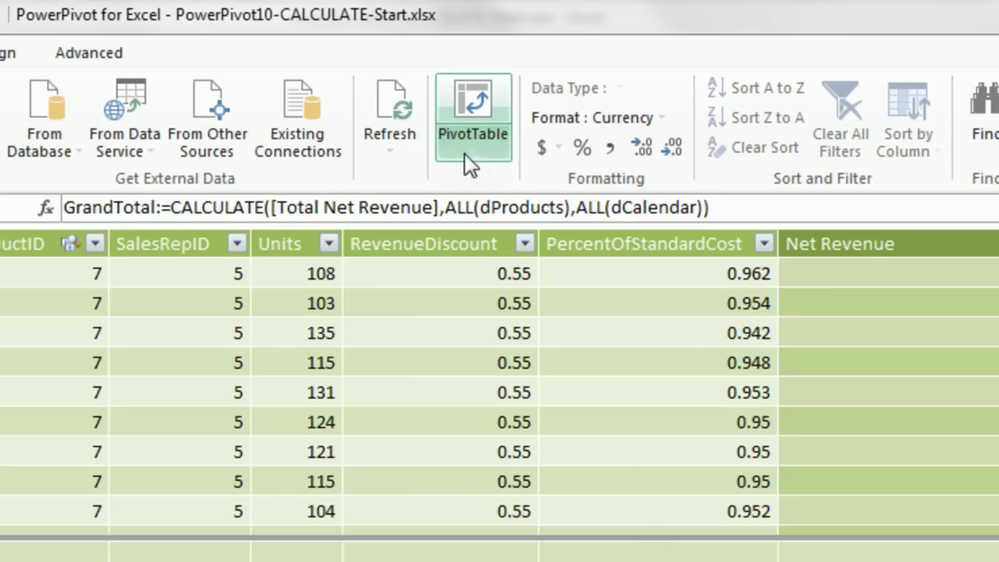
pyautogui.click(461, 208)
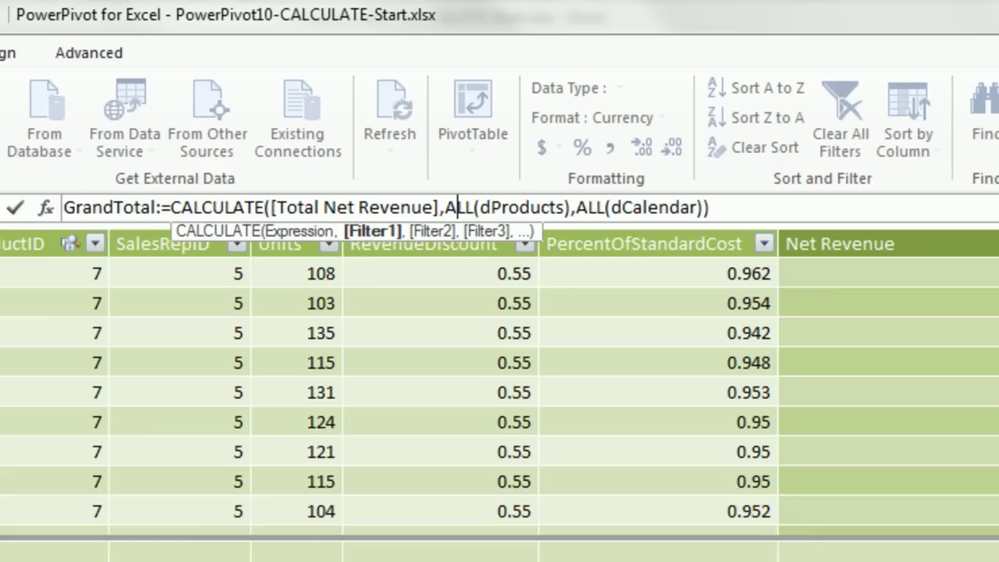
pyautogui.click(811, 558)
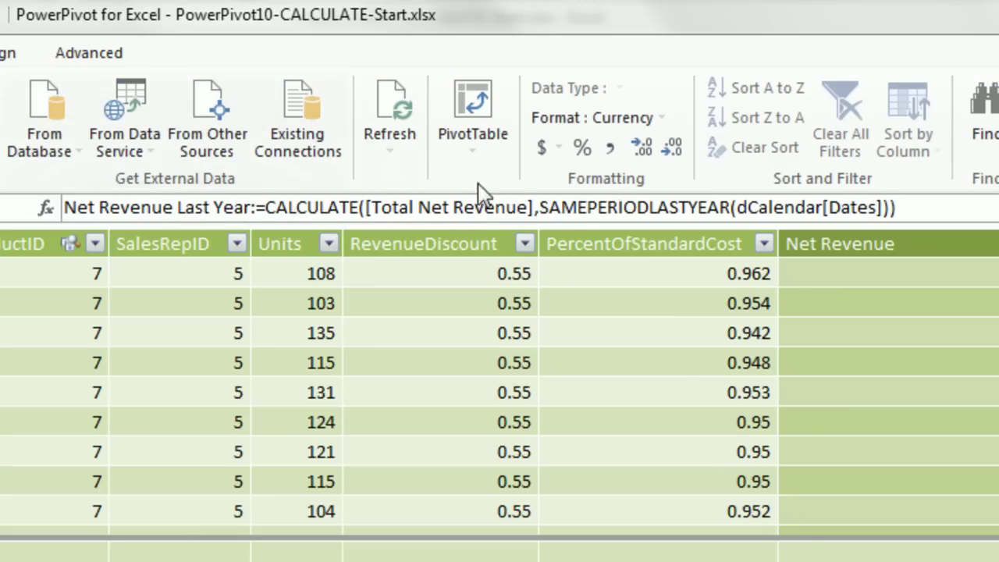
pyautogui.click(627, 206)
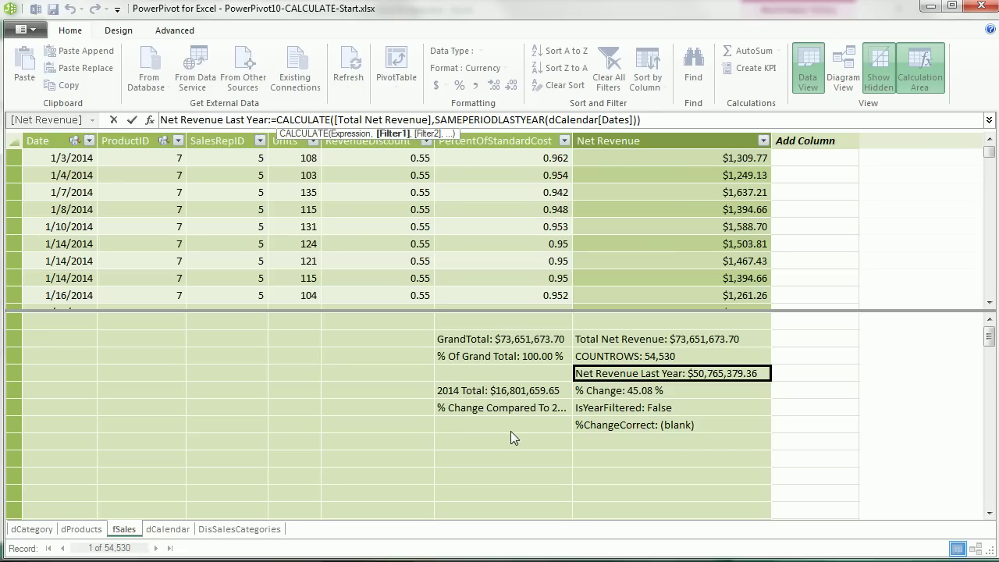
# Step: Select the empty calculation cell below % Change Compared To 2014, and switch to Excel to look at the Bellen row label
pyautogui.click(507, 425)
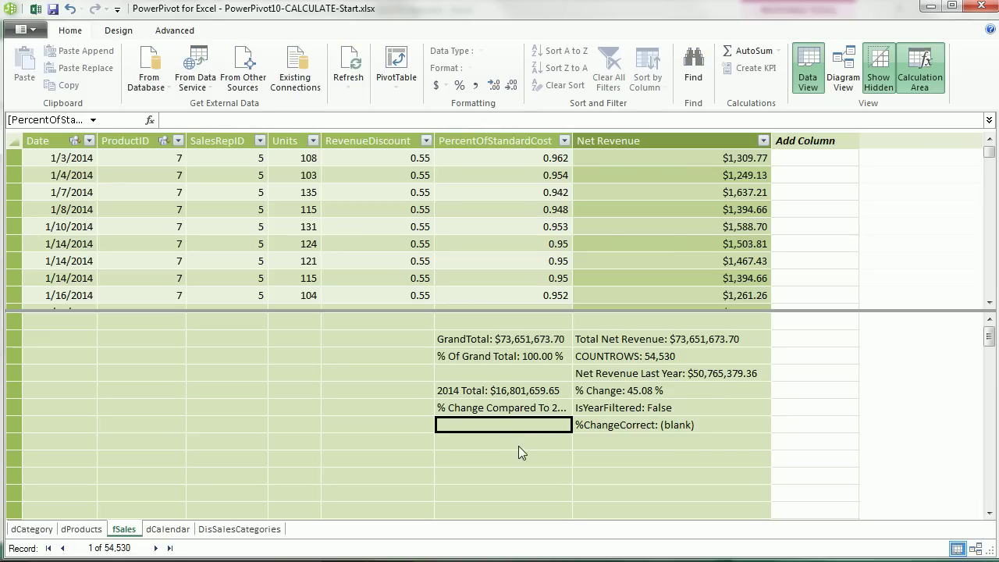
pyautogui.hotkey('alt', 'Tab')
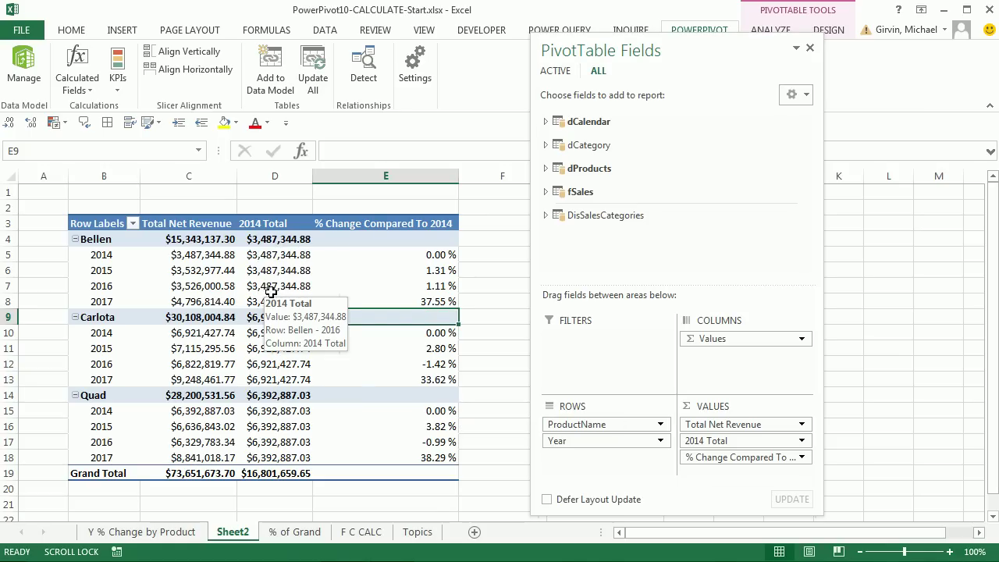
pyautogui.click(111, 240)
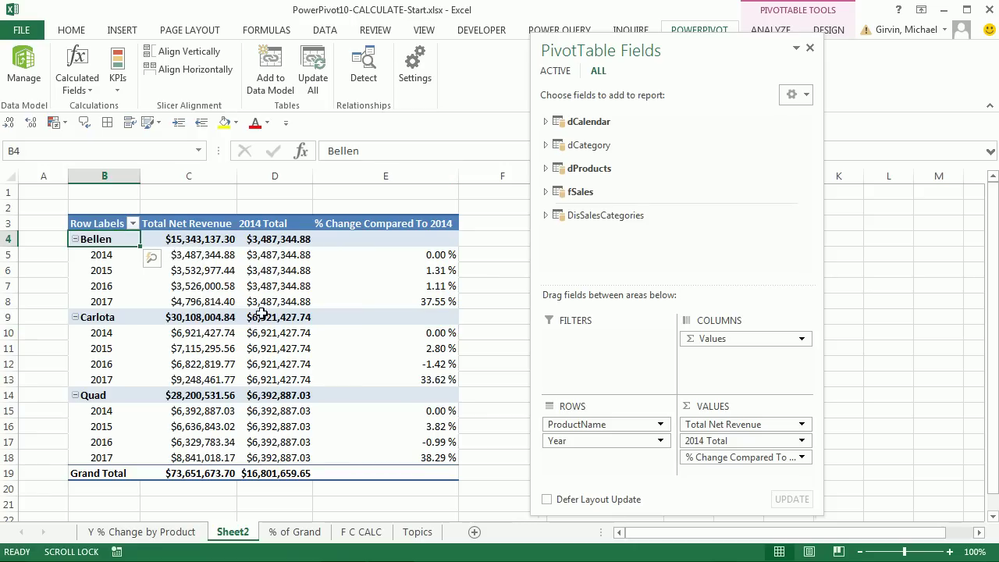
# Step: Switch back to the PowerPivot window and start a Bellen 2014 calculated field using CALCULATE with [Total Net Revenue] as the expression
pyautogui.hotkey('alt', 'Tab')
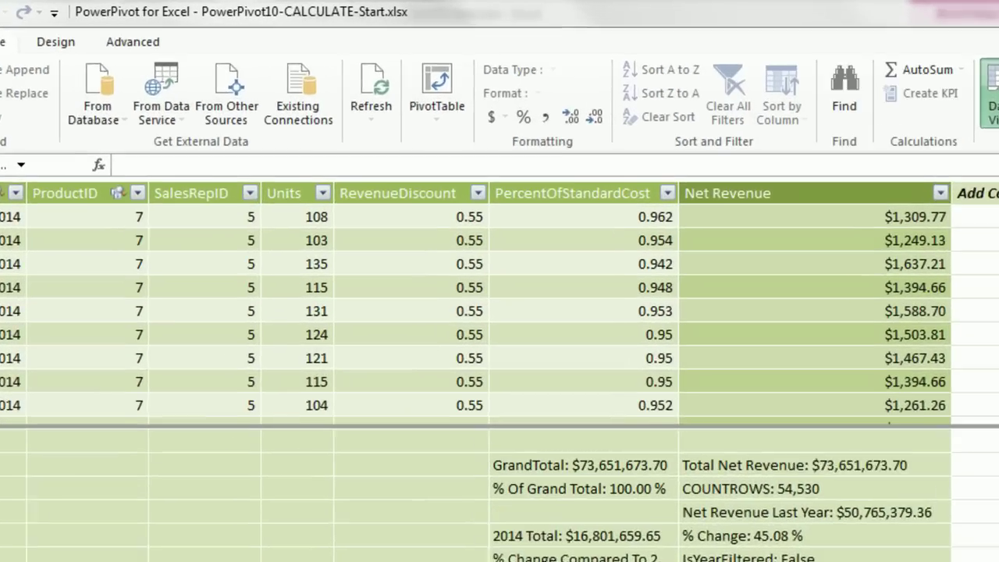
pyautogui.write('Bellen 2014')
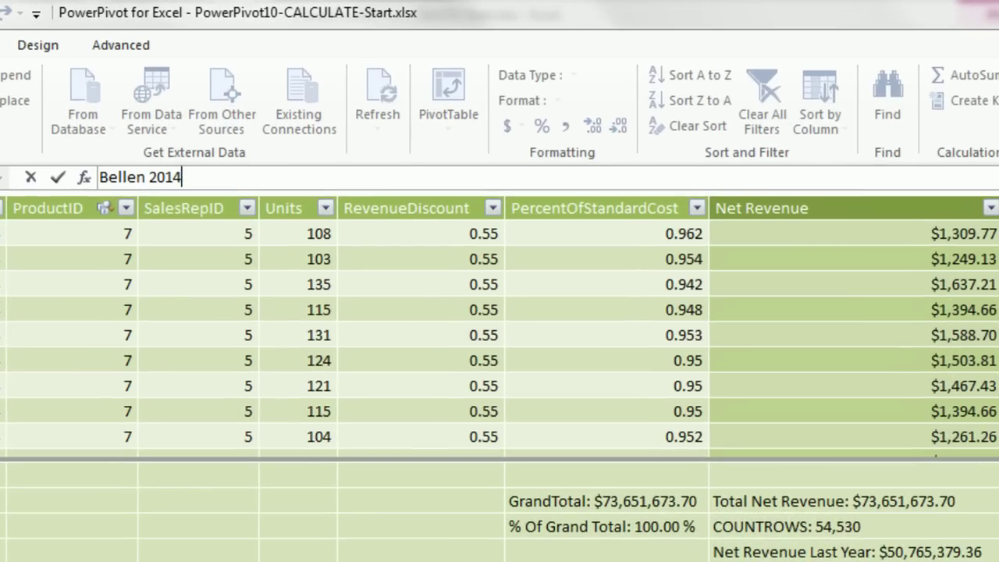
pyautogui.write(':=c')
pyautogui.press('Tab')
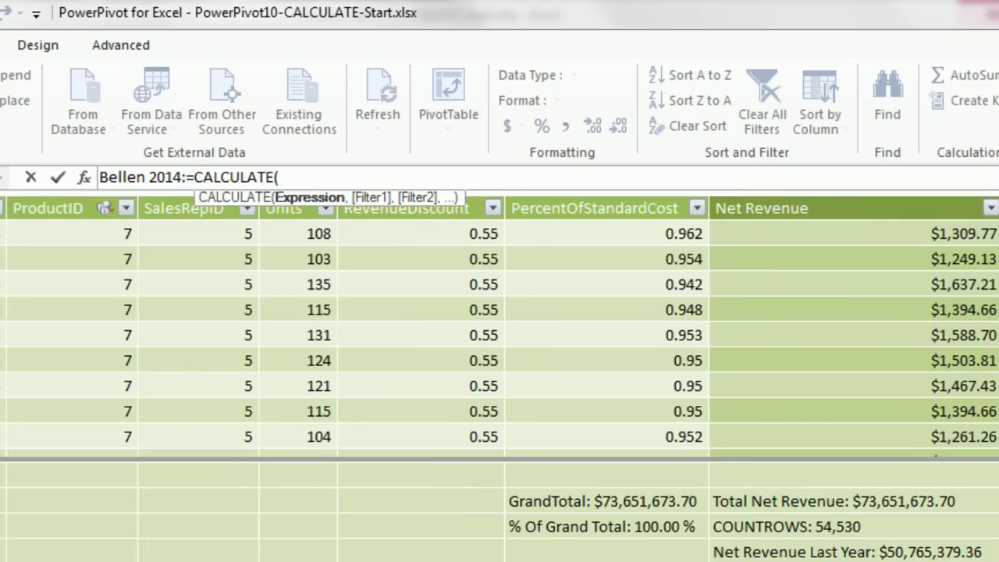
pyautogui.write('[t')
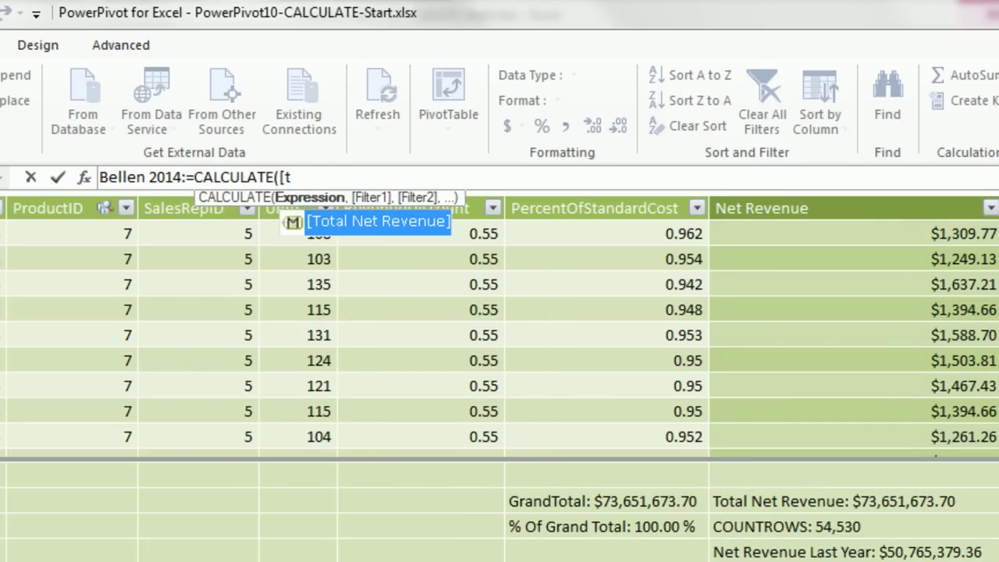
pyautogui.press('Tab')
pyautogui.write(',')
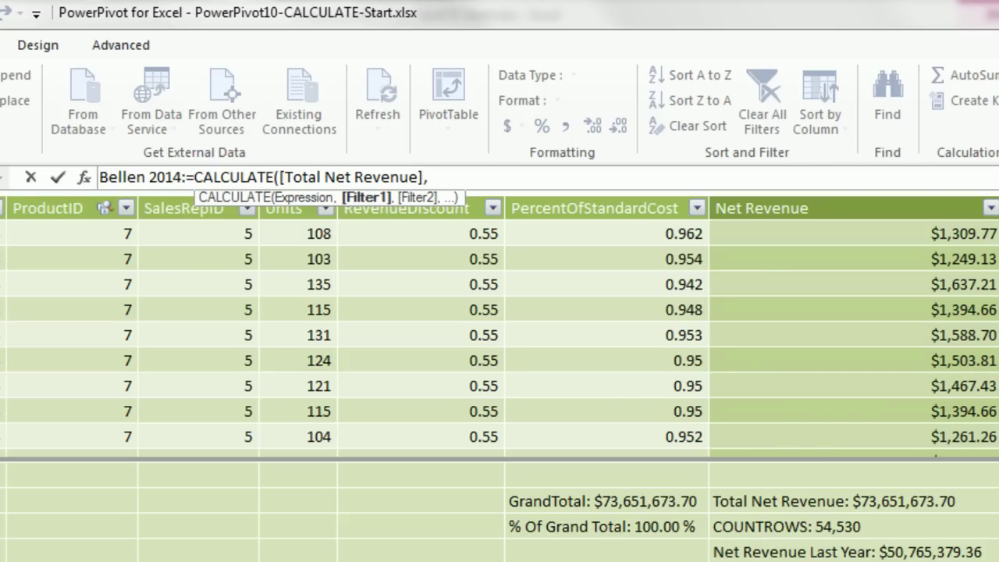
# Step: Add dProducts[ProductName]="Bellen" as the first filter argument of CALCULATE in the Bellen 2014 formula
pyautogui.write('dp')
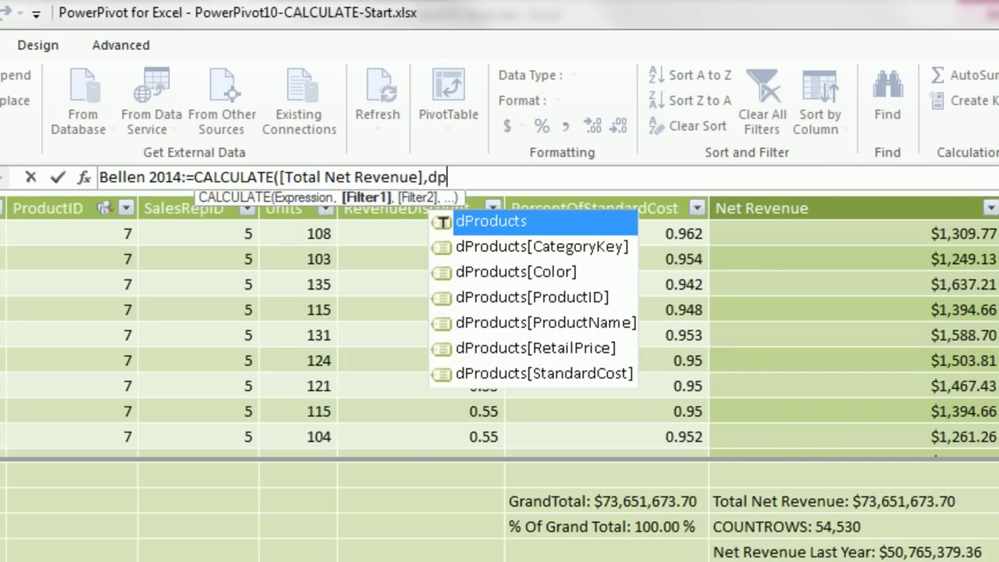
pyautogui.press('Down')
pyautogui.press('Down')
pyautogui.press('Down')
pyautogui.press('Down')
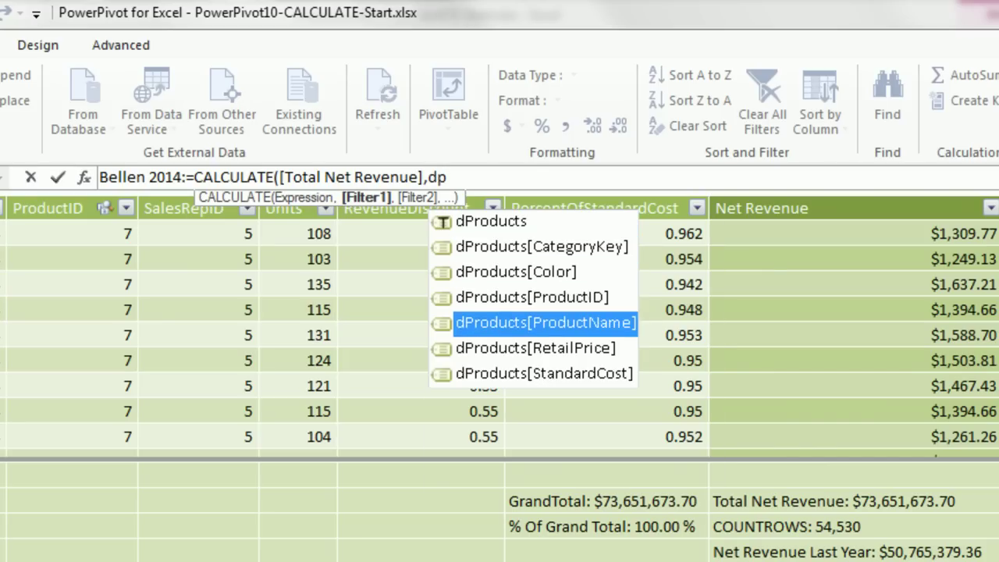
pyautogui.press('Tab')
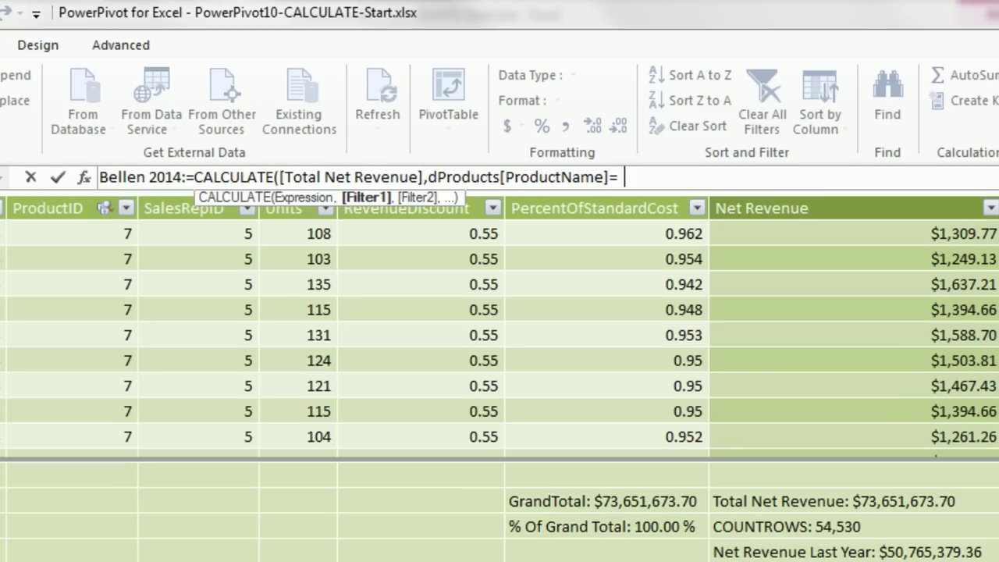
pyautogui.write('="Bleen')
pyautogui.press('BackSpace')
pyautogui.press('BackSpace')
pyautogui.press('BackSpace')
pyautogui.press('BackSpace')
pyautogui.write('ellen"')
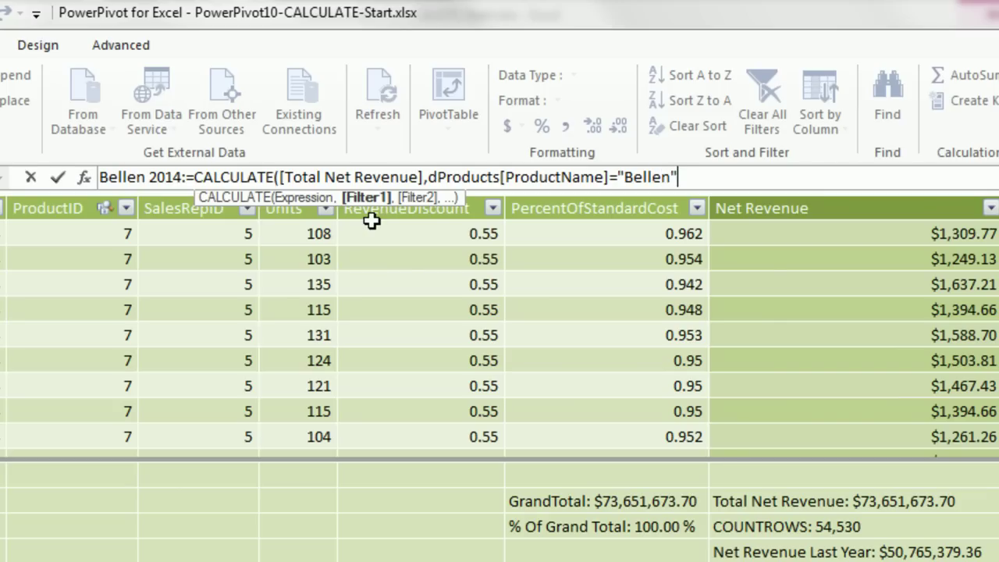
# Step: Add dCalendar[Year]=2014 as the second filter argument of the Bellen 2014 formula and close the CALCULATE parenthesis
pyautogui.write(',')
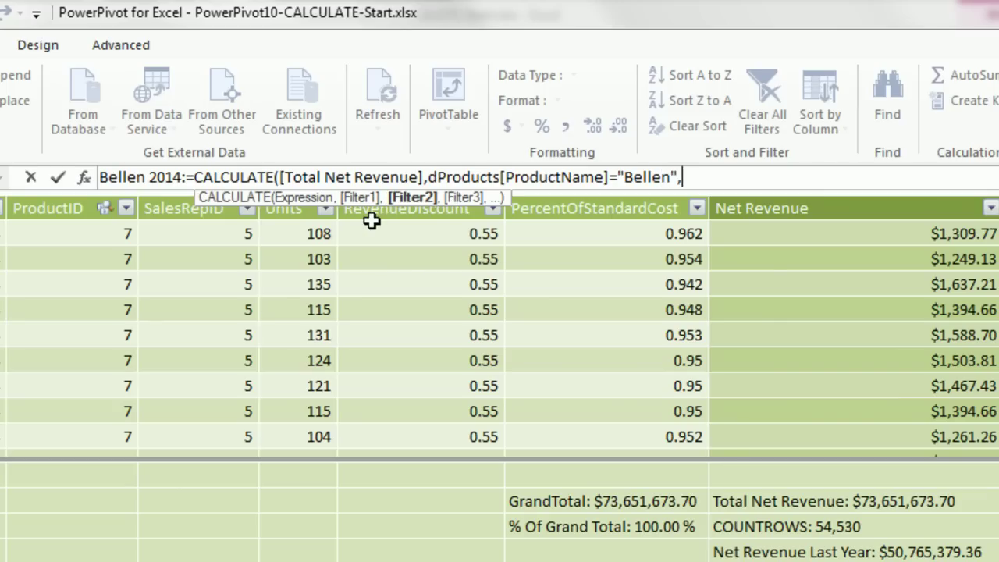
pyautogui.write('dc')
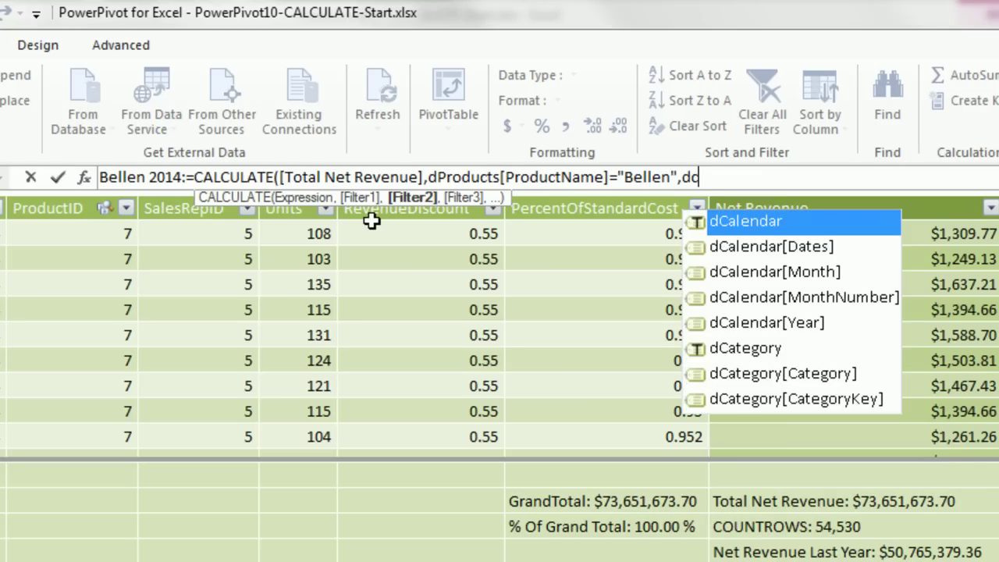
pyautogui.press('Down')
pyautogui.press('Down')
pyautogui.press('Down')
pyautogui.press('Down')
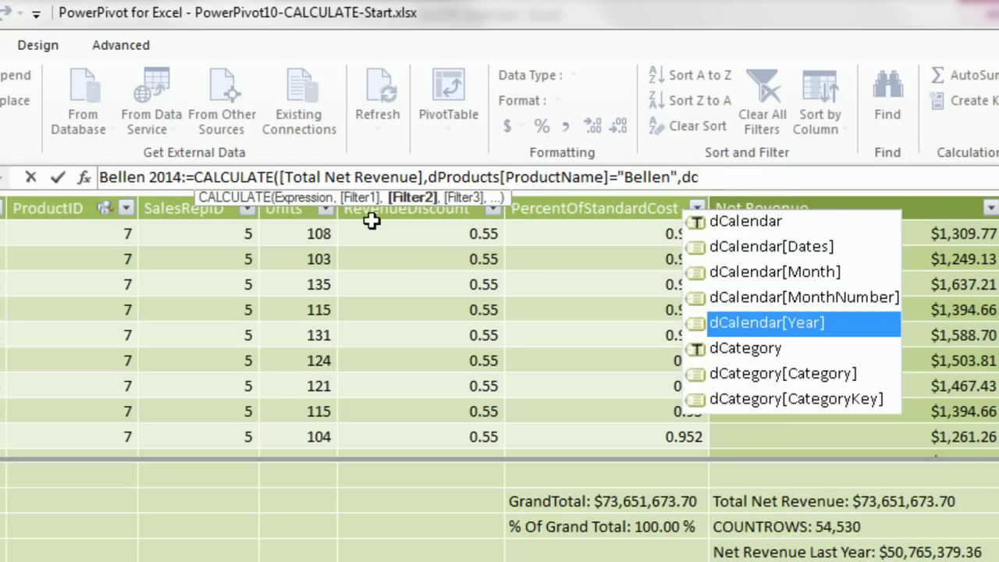
pyautogui.press('Tab')
pyautogui.write('=')
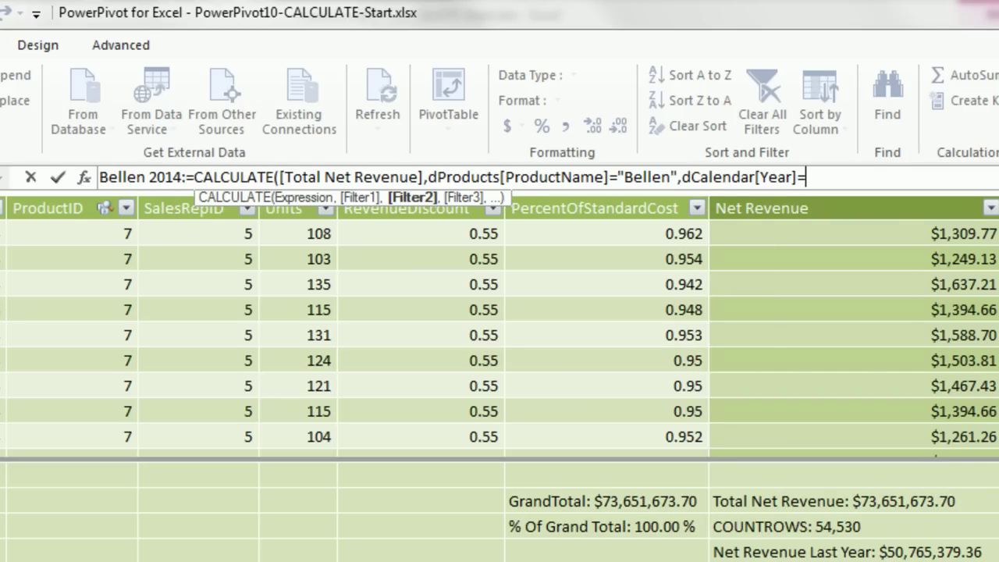
pyautogui.write('2014')
pyautogui.write(')')
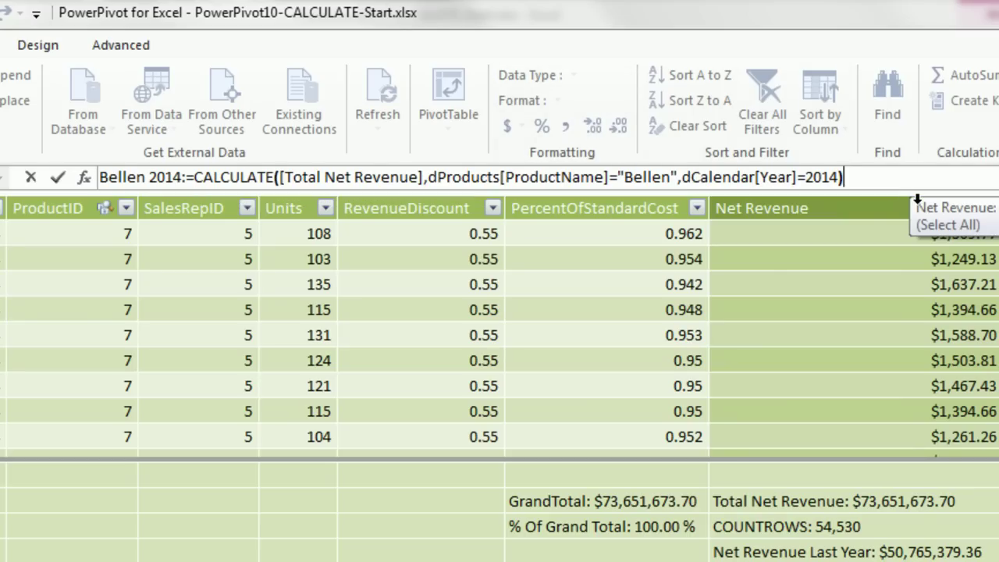
# Step: Commit the Bellen 2014 measure and format it as Currency
pyautogui.press('Return')
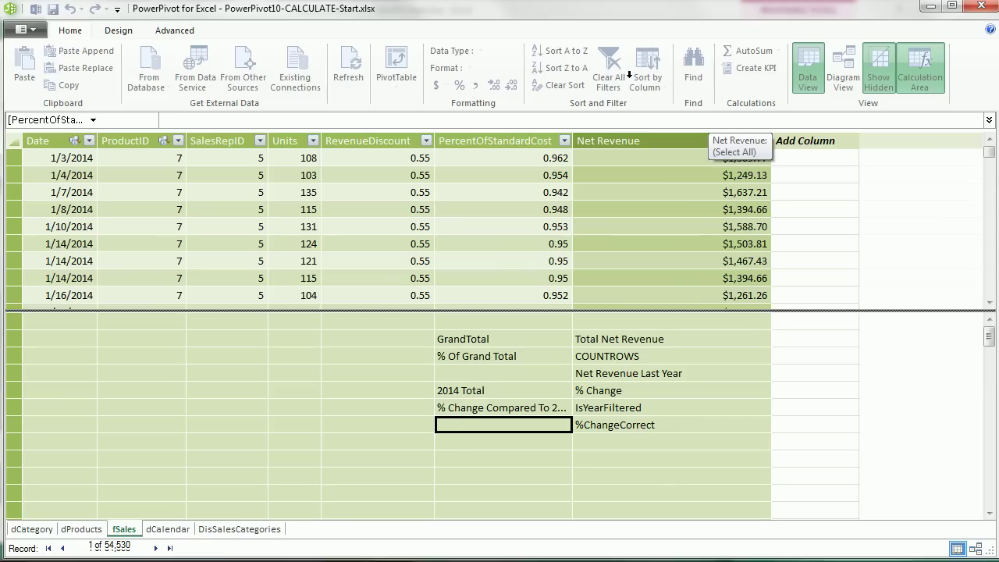
pyautogui.click(443, 87)
pyautogui.click(454, 105)
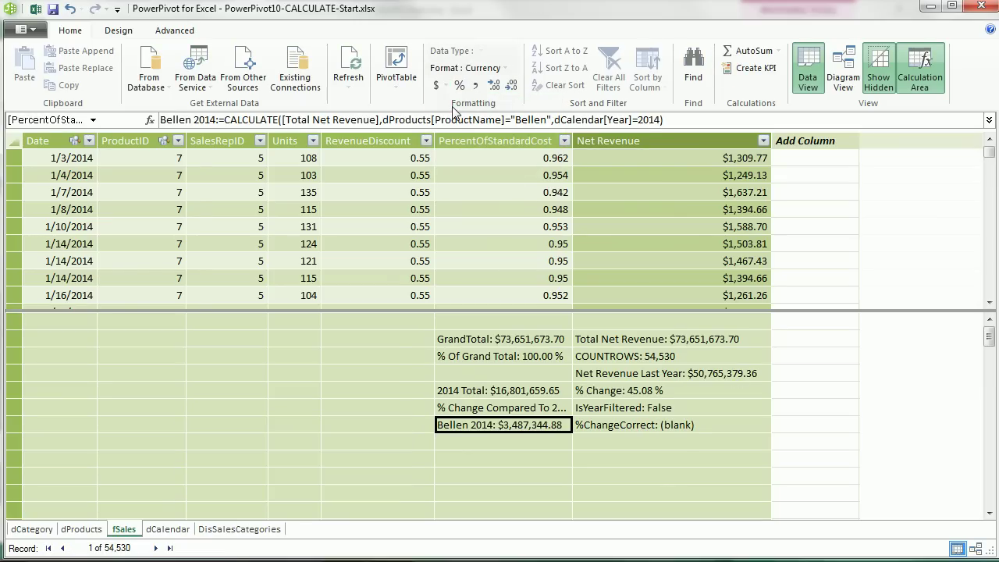
# Step: Switch to the Excel workbook, add the Bellen 2014 measure to the PivotTable's values, and move the field list off the table
pyautogui.hotkey('alt', 'Tab')
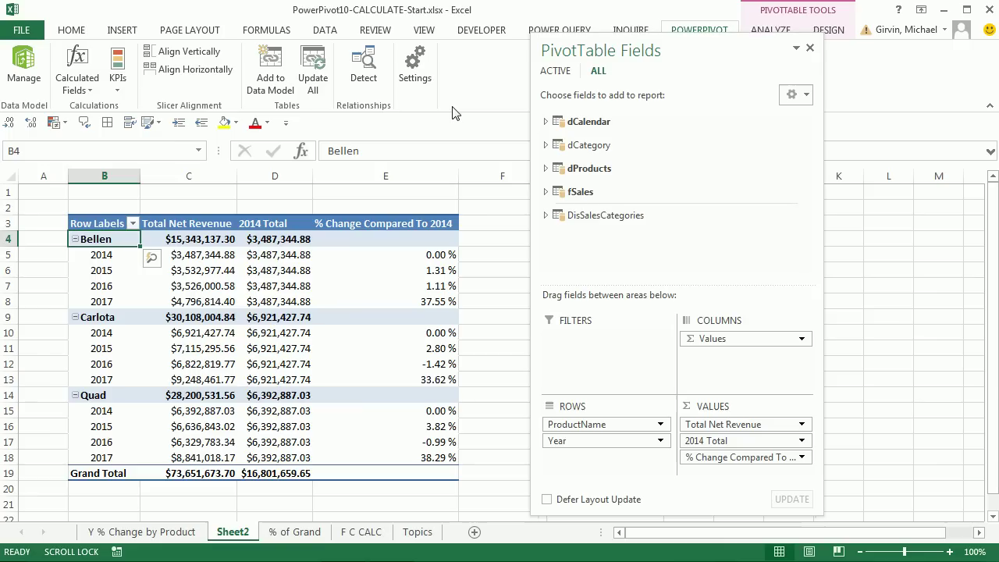
pyautogui.click(546, 192)
pyautogui.scroll(-3, 581, 202)
pyautogui.scroll(-2, 581, 203)
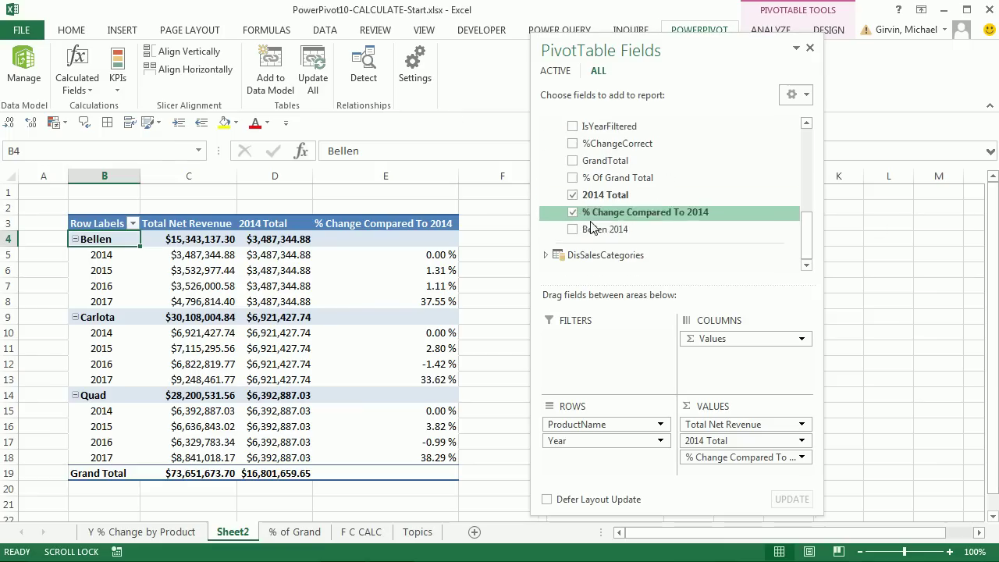
pyautogui.moveTo(591, 228); pyautogui.dragTo(706, 469)
pyautogui.moveTo(716, 51); pyautogui.dragTo(825, 51)
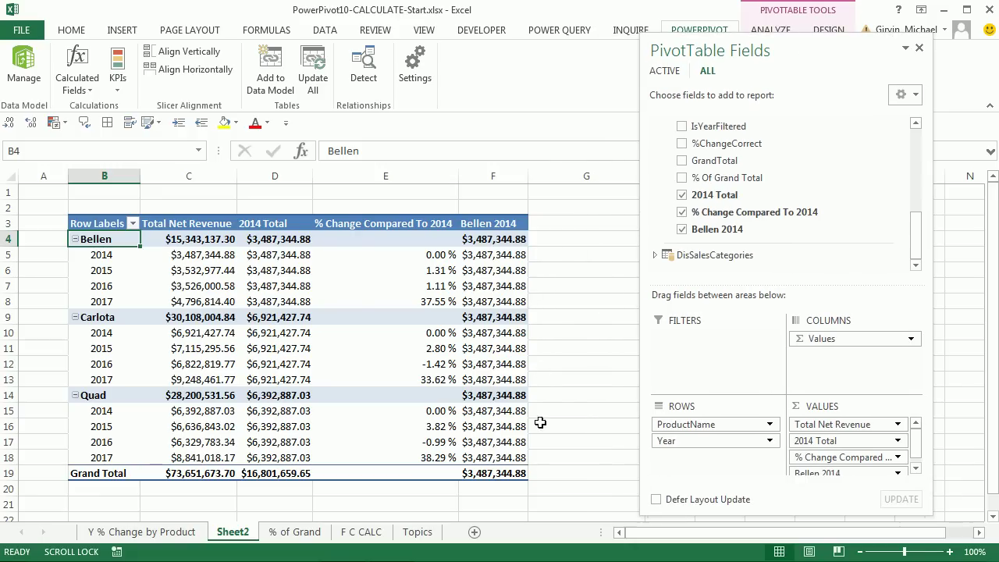
# Step: Compare the Bellen 2014 column with Total Net Revenue for the Bellen years and the Carlota rows
pyautogui.click(213, 259)
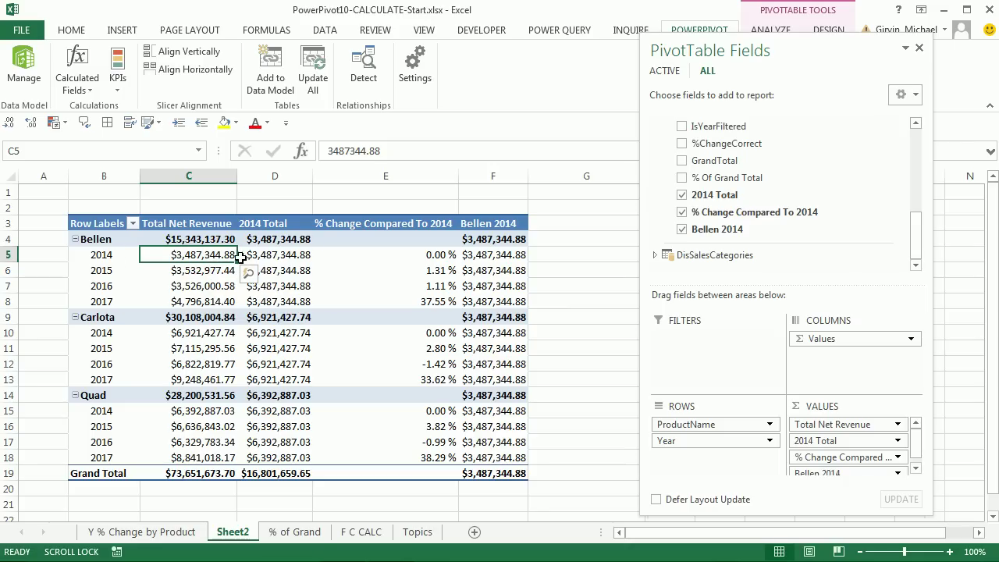
pyautogui.click(103, 275)
pyautogui.click(102, 287)
pyautogui.click(119, 302)
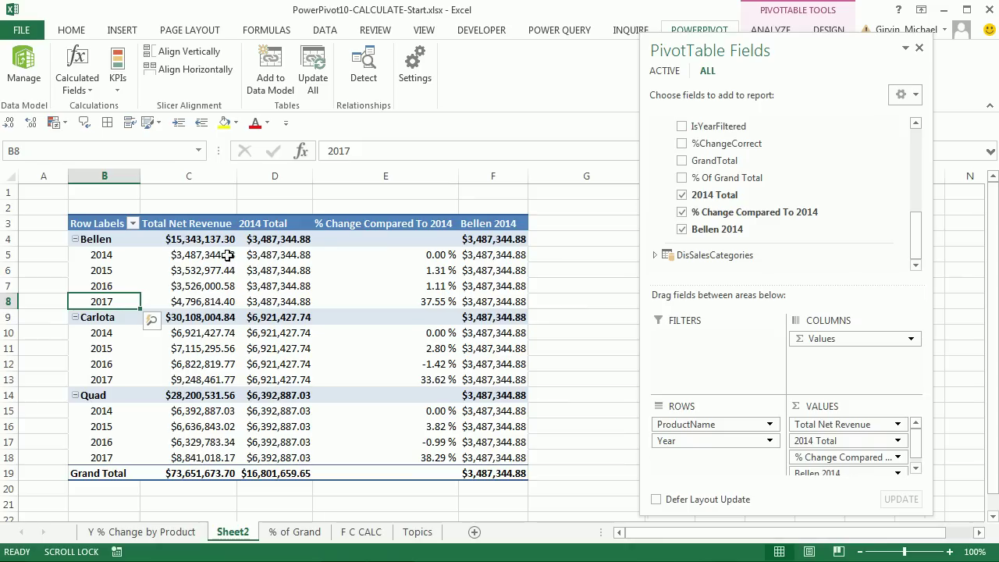
pyautogui.click(476, 285)
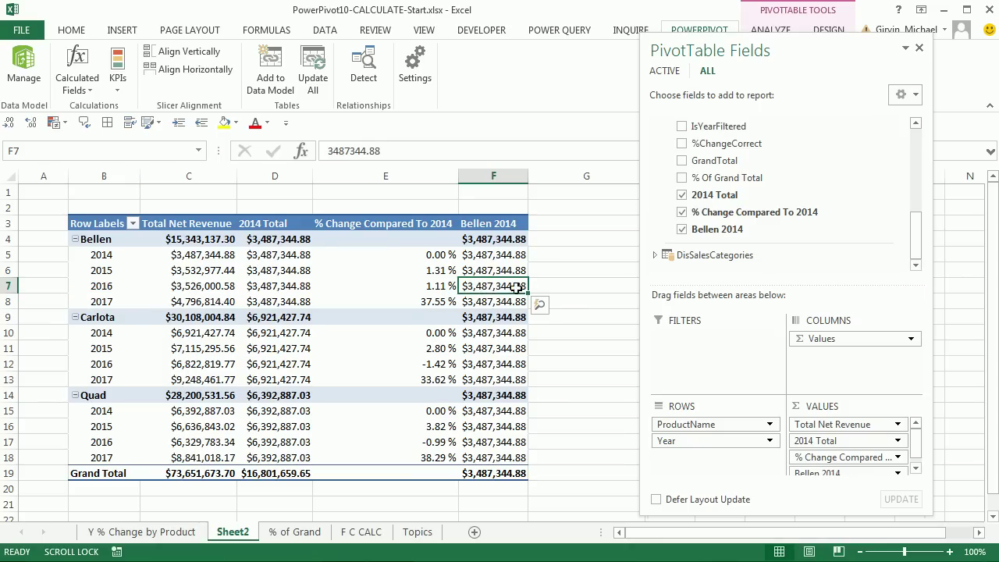
pyautogui.click(507, 362)
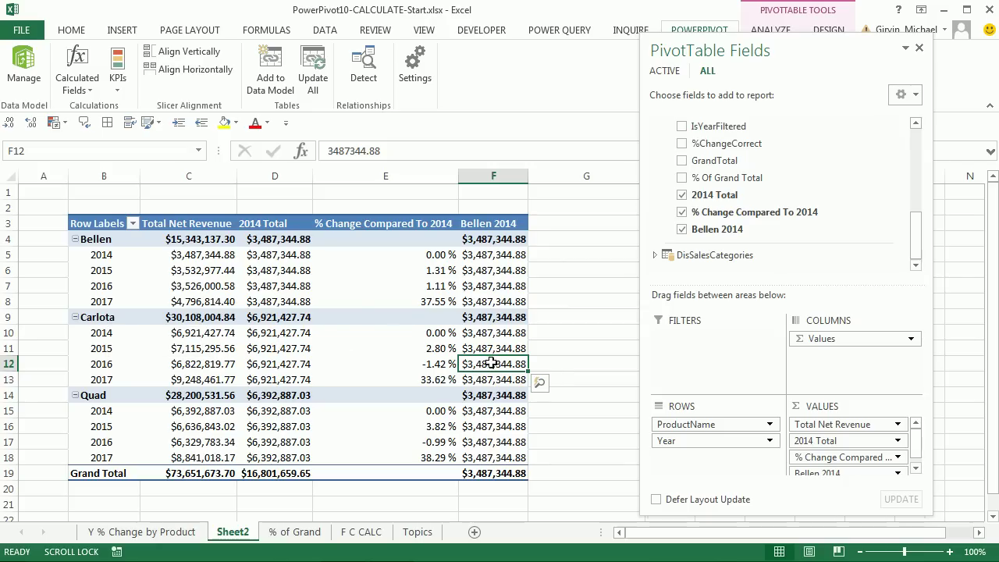
pyautogui.moveTo(486, 365)
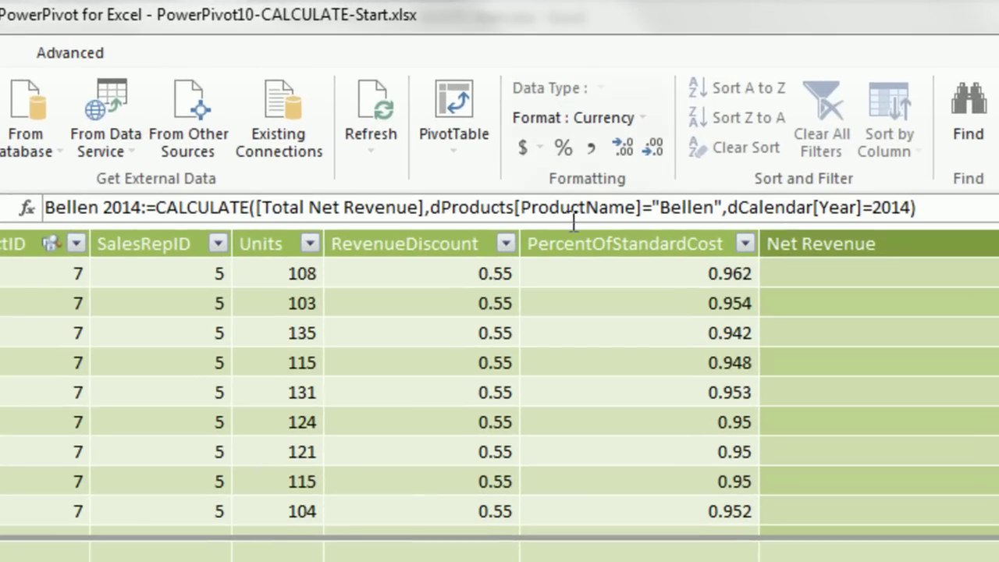
# Step: In PowerPivot, inspect the ProductName and Year filter arguments of the Bellen 2014 formula
pyautogui.click(551, 207)
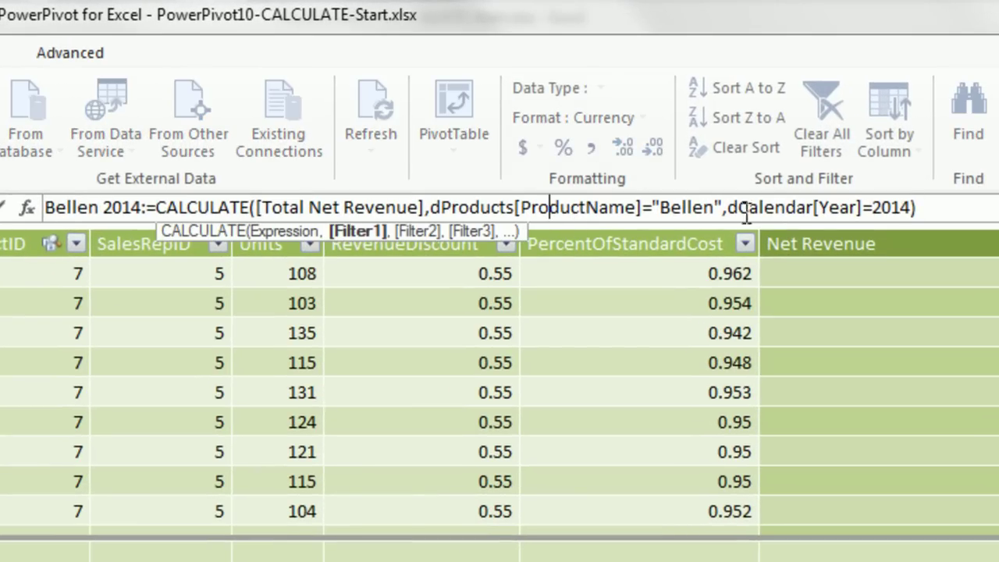
pyautogui.click(762, 207)
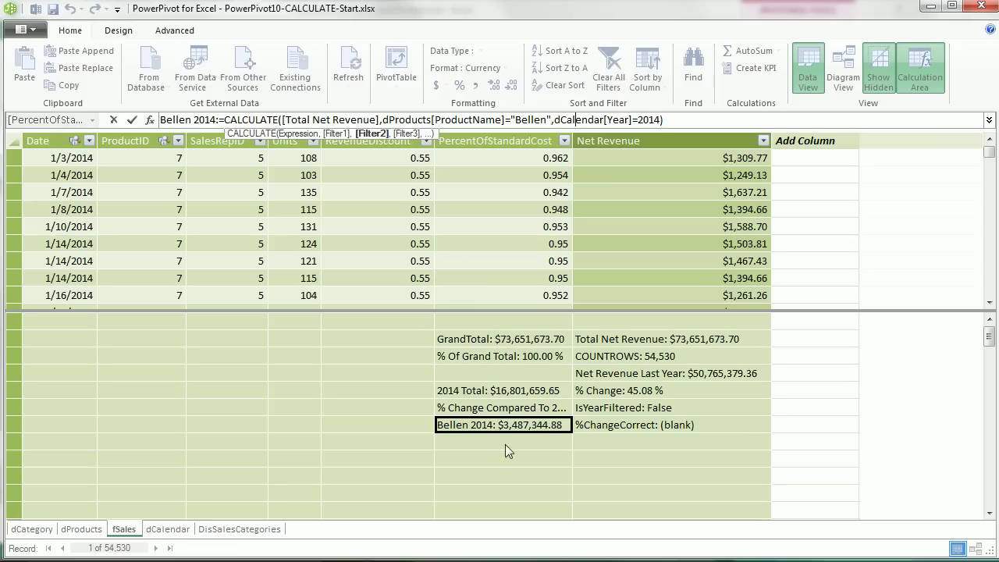
pyautogui.press('Escape')
# Step: Select the empty calculation cell below Bellen 2014, and review the PivotTable and its field list in Excel
pyautogui.click(501, 442)
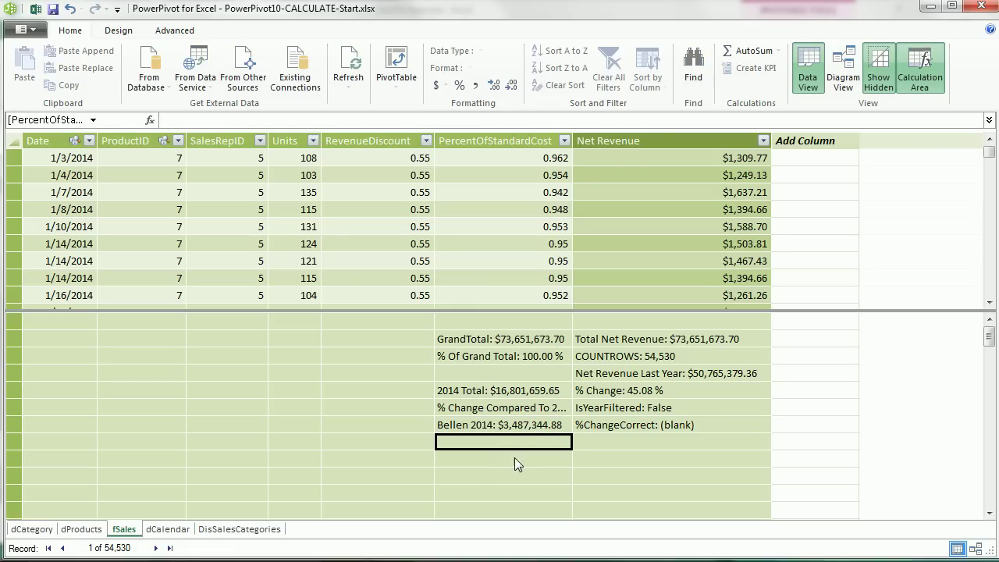
pyautogui.click(495, 427)
pyautogui.click(518, 442)
pyautogui.hotkey('alt', 'Tab')
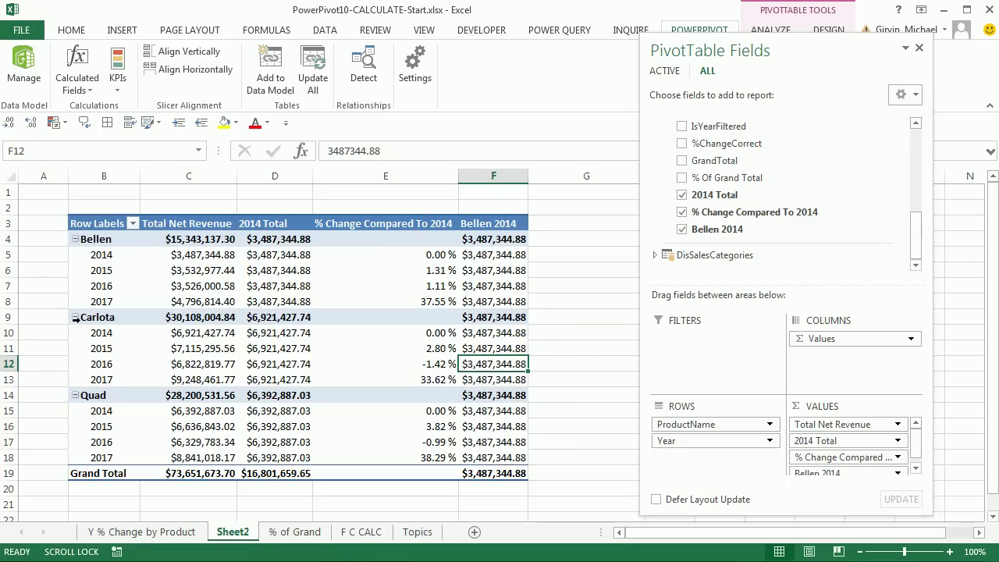
pyautogui.moveTo(919, 234); pyautogui.dragTo(913, 138)
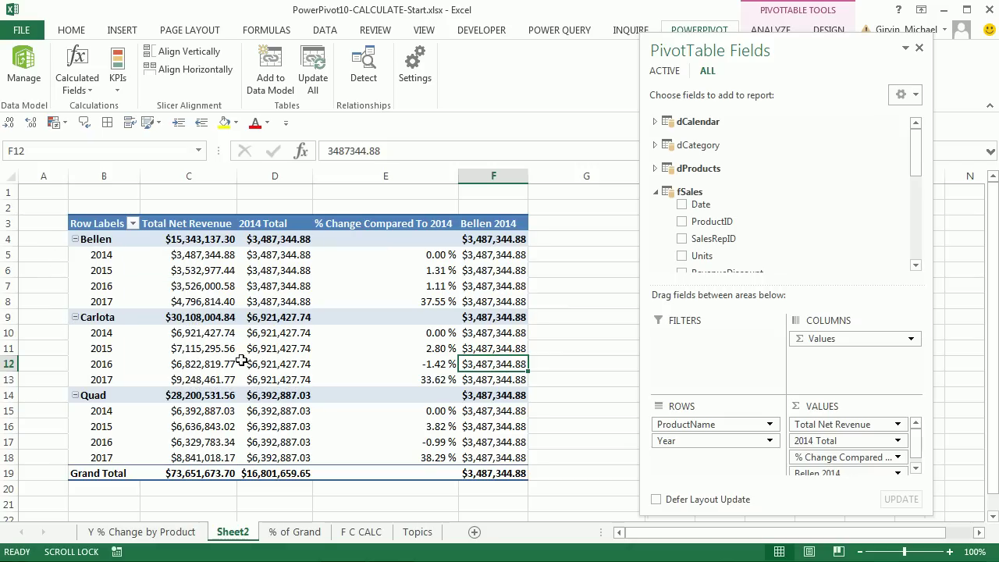
# Step: Back in PowerPivot, start the measure Beginner Boomerang Total Net Revenue with CALCULATE and [Total Net Revenue] as its expression
pyautogui.hotkey('alt', 'Tab')
pyautogui.write('Beginner Boomerang Total Net Revenue')
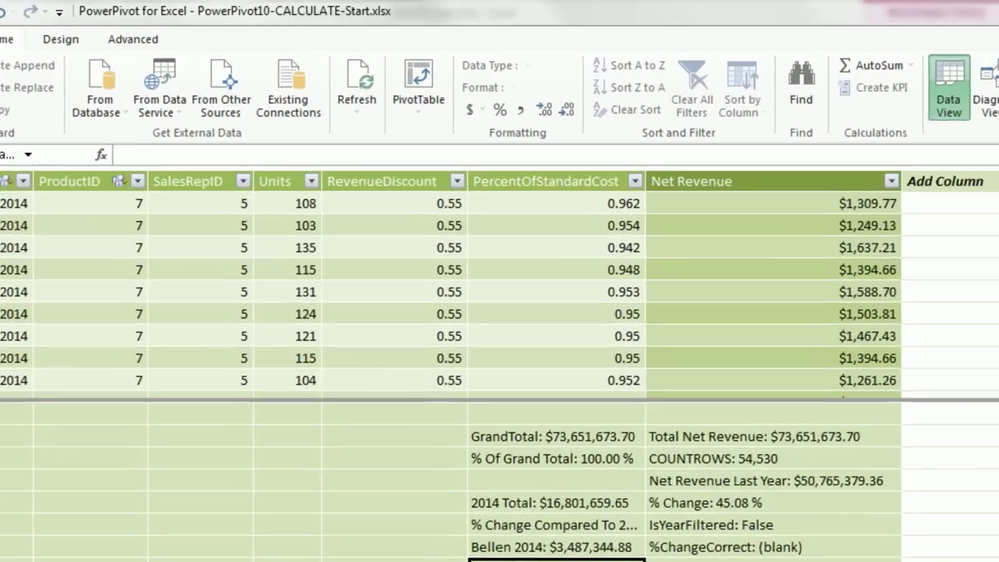
pyautogui.write(':=')
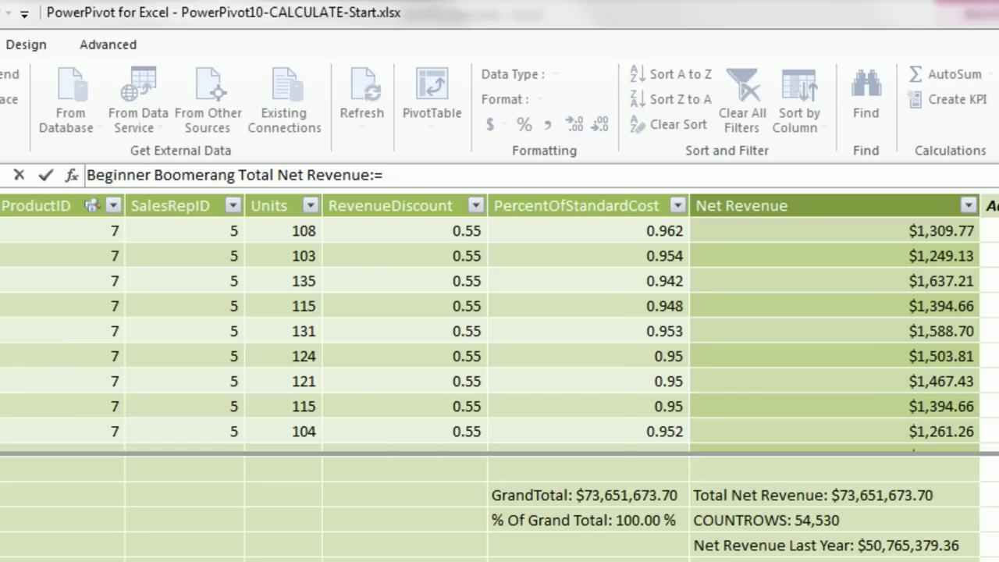
pyautogui.write('CALCULATE(')
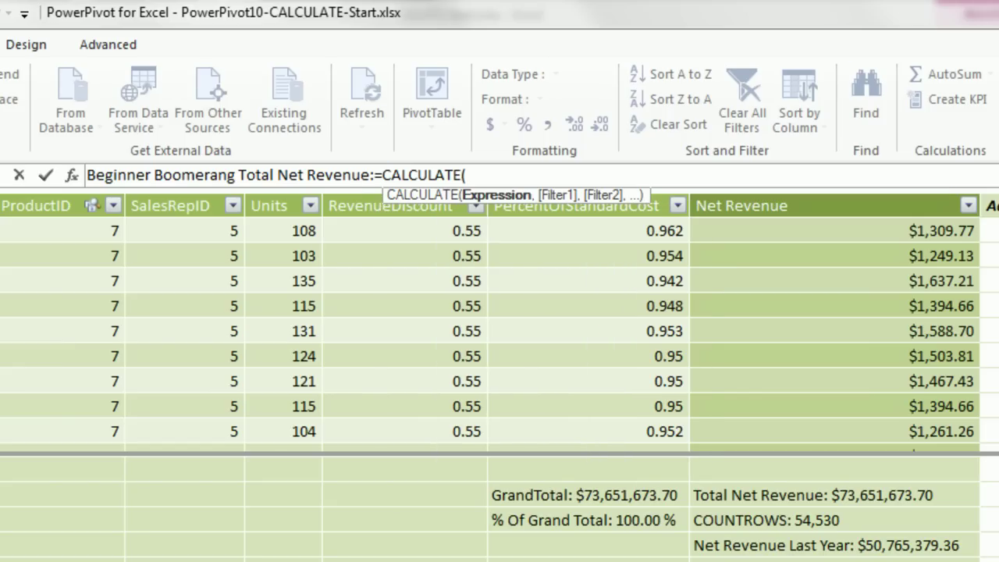
pyautogui.write('[t')
pyautogui.press('Tab')
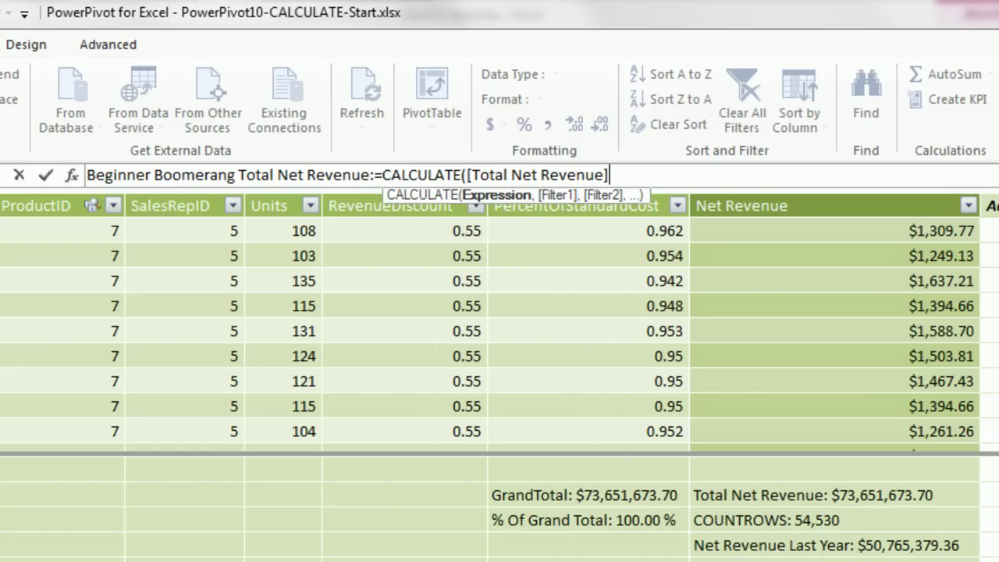
pyautogui.write(',')
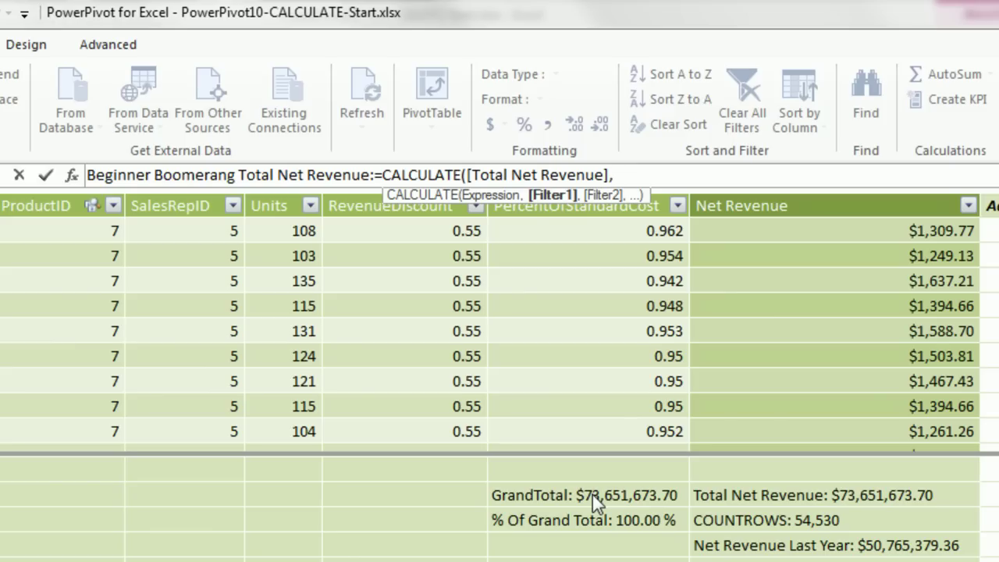
# Step: Add the filter condition dProducts[ProductName]="Bellen" to the CALCULATE formula
pyautogui.write('dp')
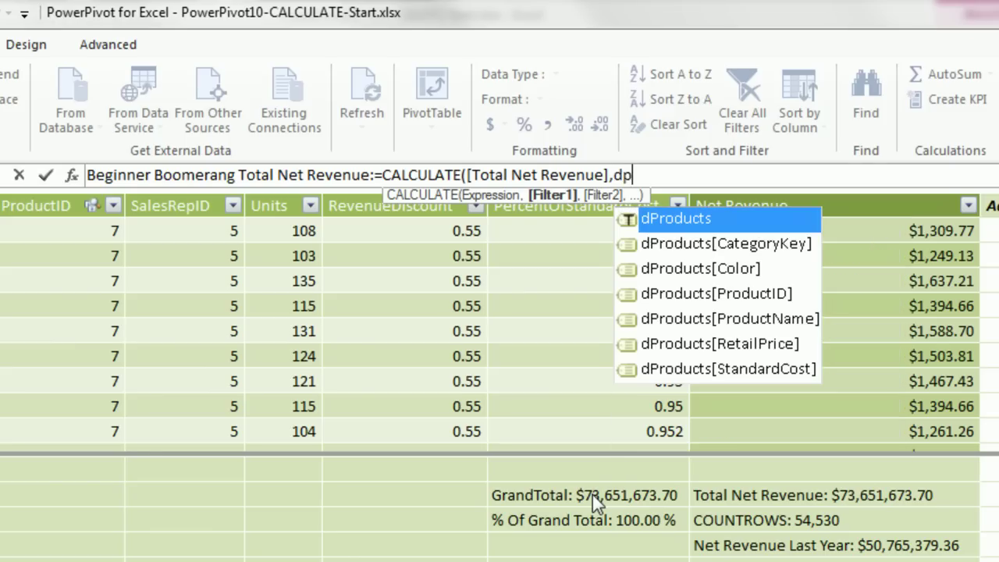
pyautogui.press('Down')
pyautogui.press('Down')
pyautogui.press('Down')
pyautogui.press('Down')
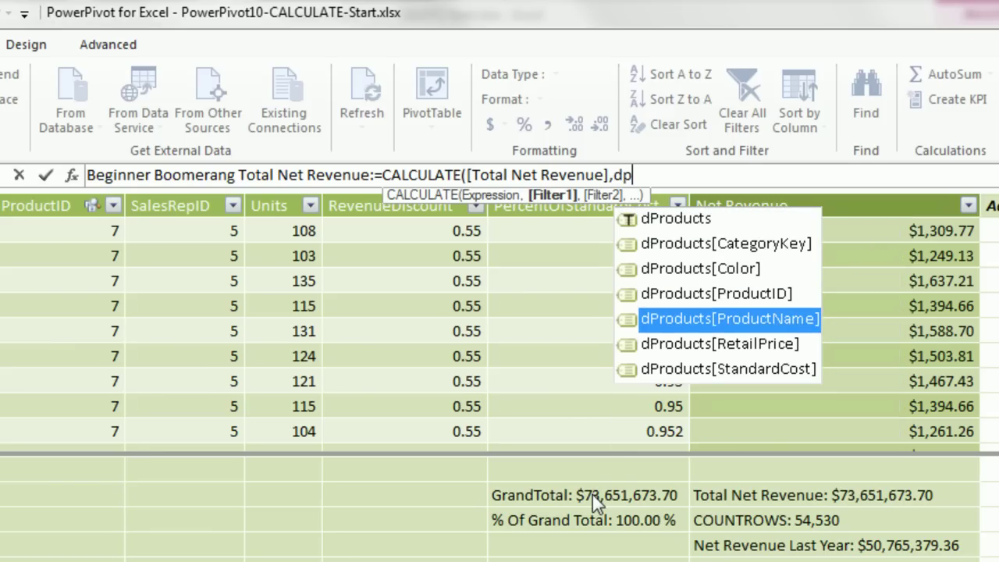
pyautogui.press('Tab')
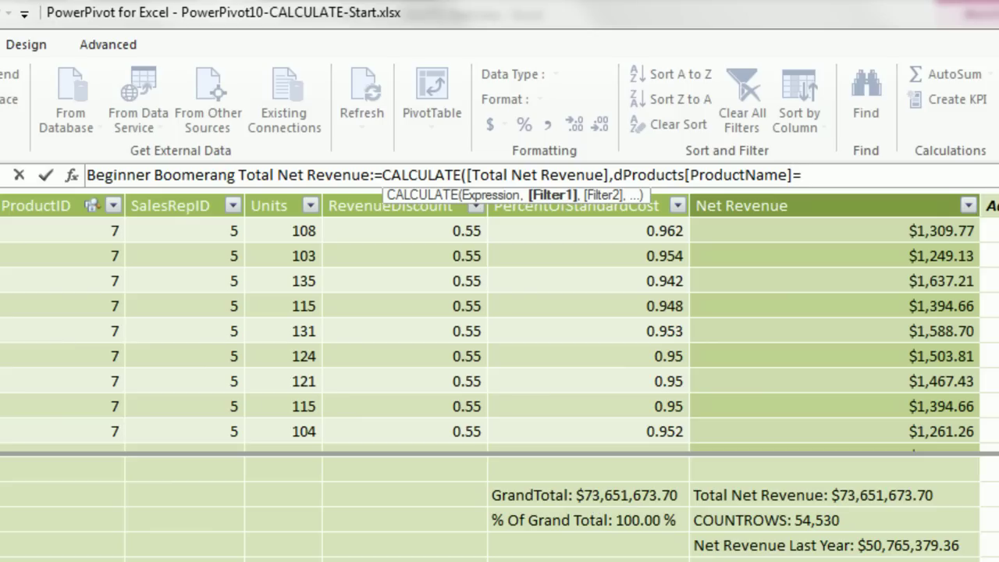
pyautogui.write('="Bellen"')
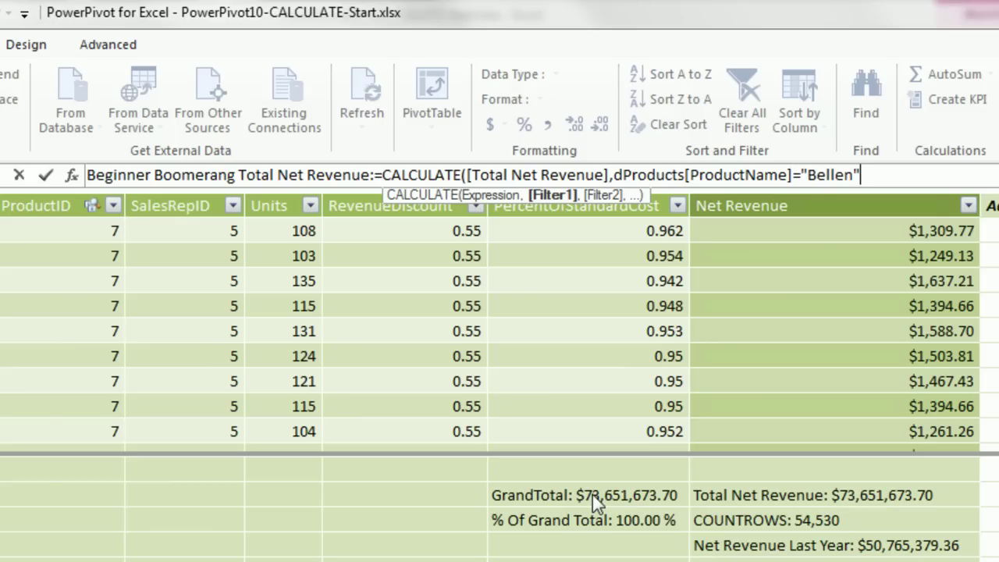
pyautogui.write(' ||')
pyautogui.press('BackSpace')
pyautogui.press('BackSpace')
pyautogui.press('BackSpace')
pyautogui.write('&&')
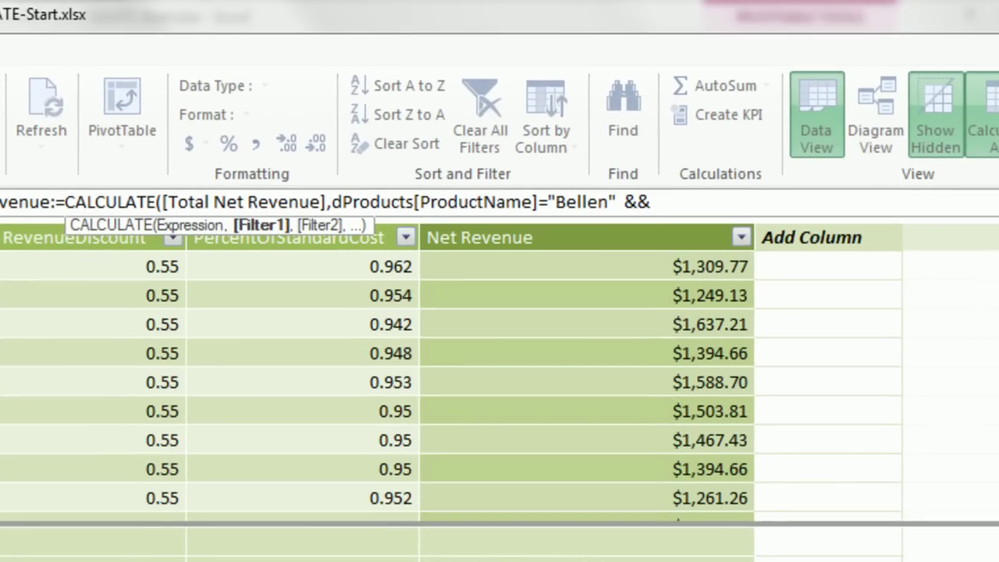
pyautogui.press('BackSpace')
pyautogui.press('BackSpace')
# Step: Extend the filter with the OR condition || dProducts[ProductName]="Carlota"
pyautogui.write('|| dp')
pyautogui.press('Down')
pyautogui.press('Down')
pyautogui.press('Down')
pyautogui.press('Down')
pyautogui.press('Tab')
pyautogui.write('=')
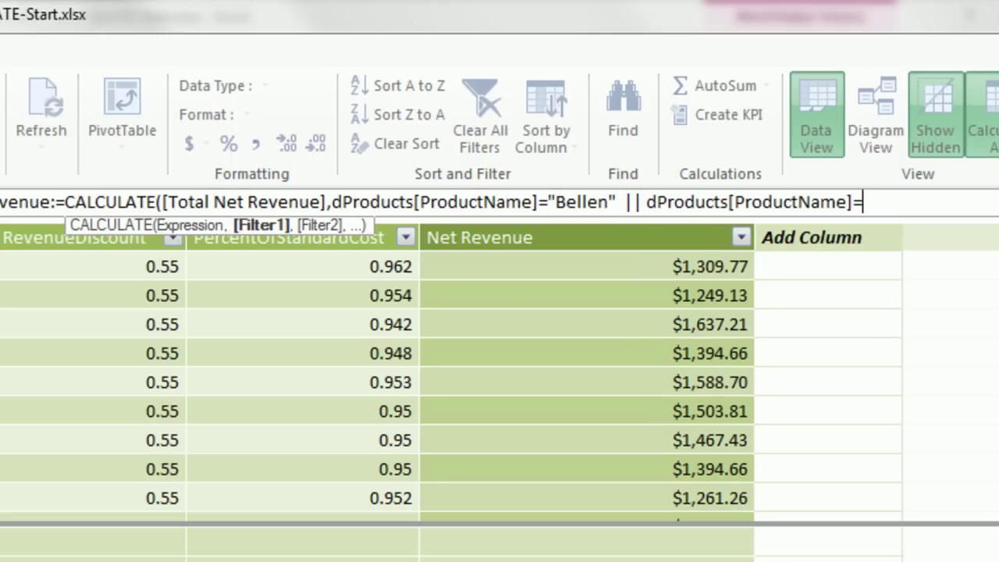
pyautogui.write('"Carlota')
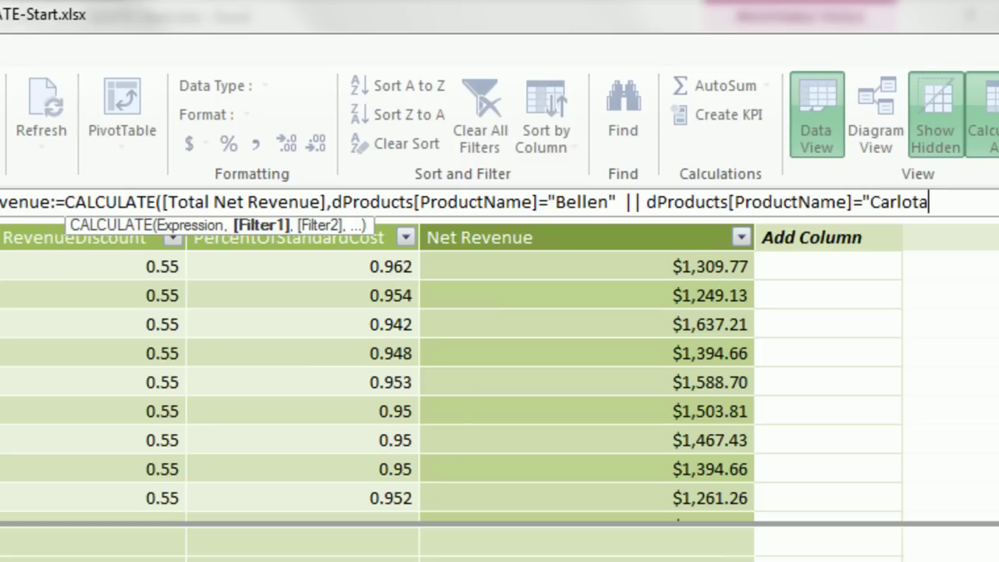
pyautogui.write('"')
# Step: Close and commit the Beginner Boomerang Total Net Revenue formula, and format the measure as Currency
pyautogui.write(')')
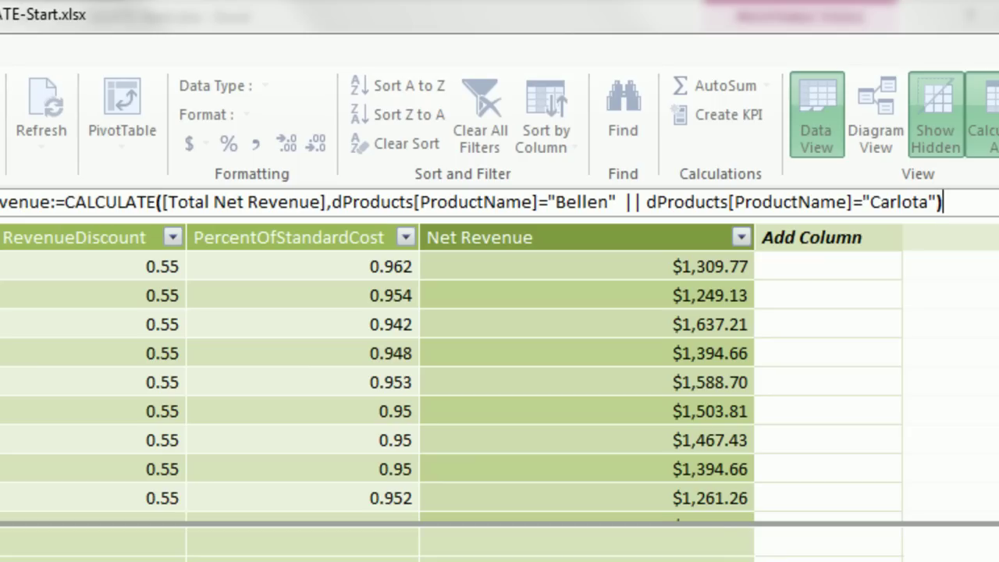
pyautogui.press('BackSpace')
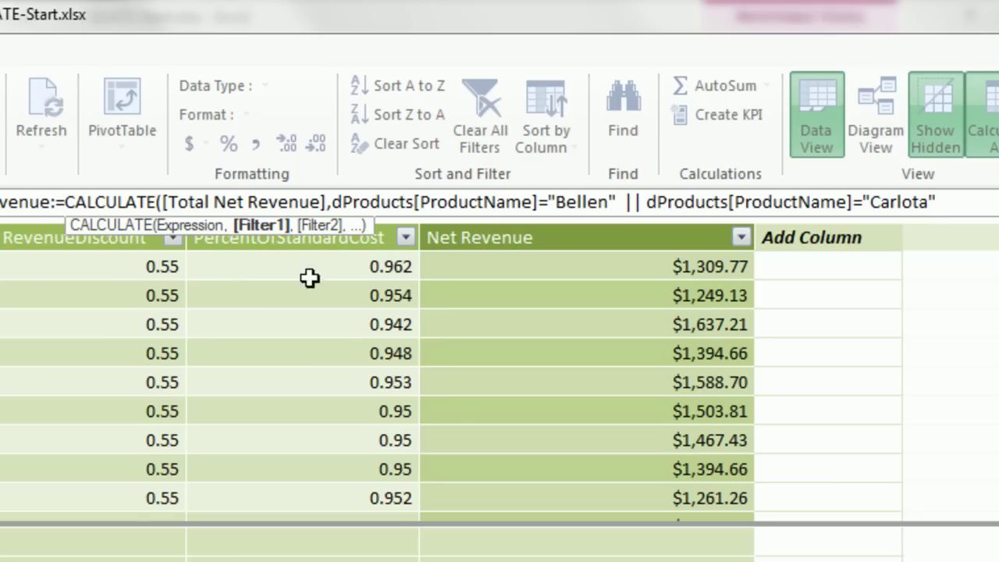
pyautogui.write(')')
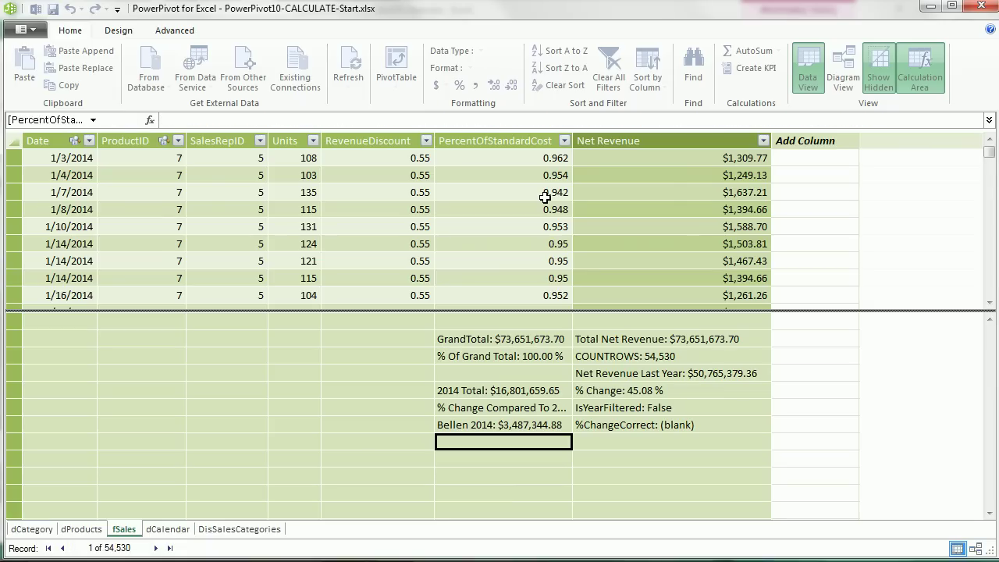
pyautogui.press('Return')
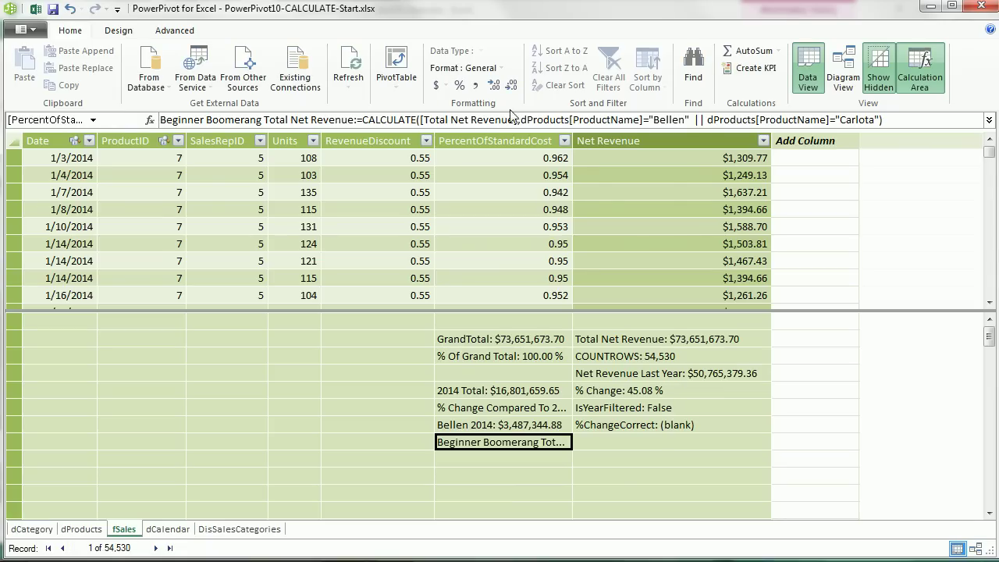
pyautogui.click(443, 86)
pyautogui.click(469, 106)
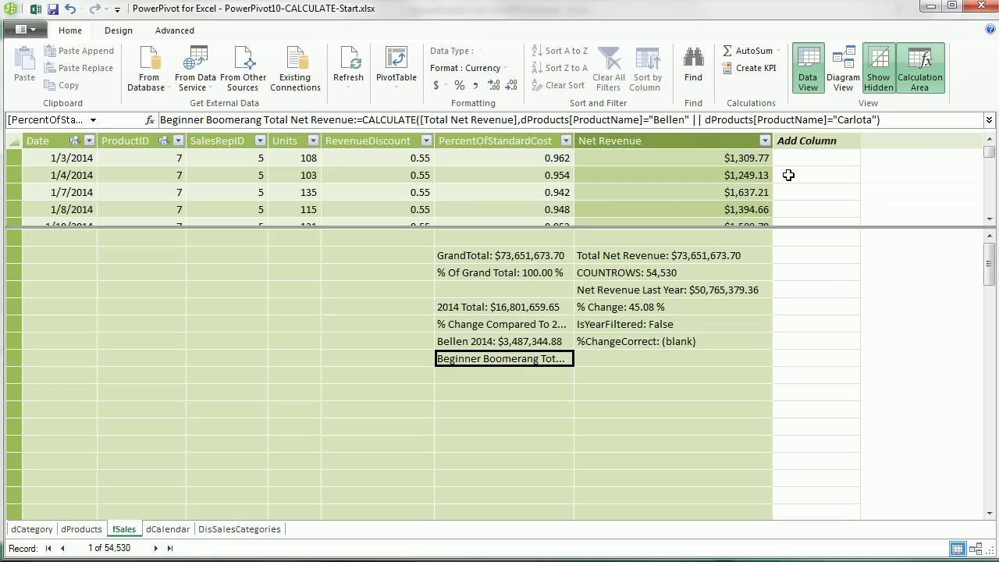
# Step: Start a new measure named OR Example below Beginner Boomerang Total Net Revenue, reusing a copy of that measure's CALCULATE formula
pyautogui.moveTo(896, 119); pyautogui.dragTo(355, 119)
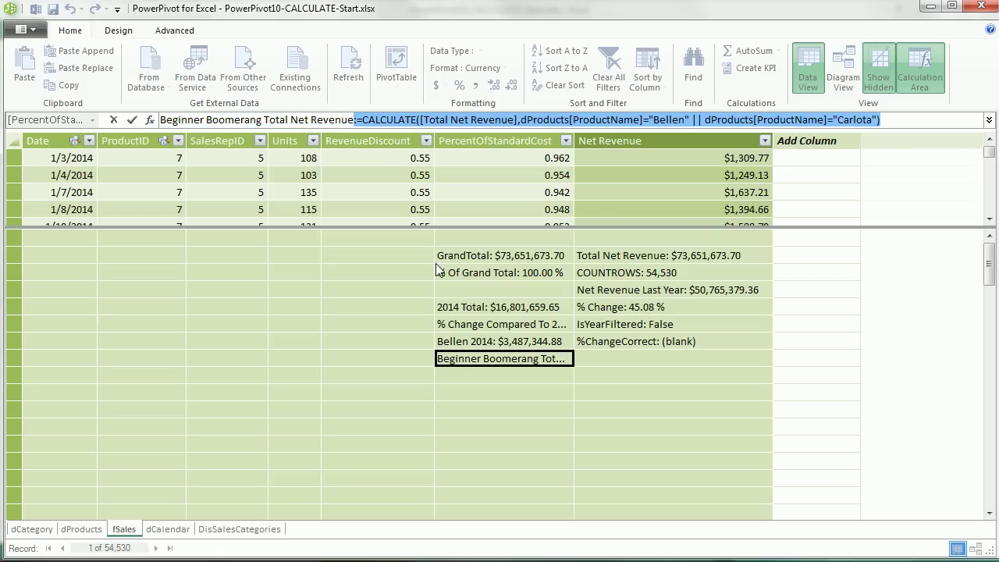
pyautogui.click(498, 377)
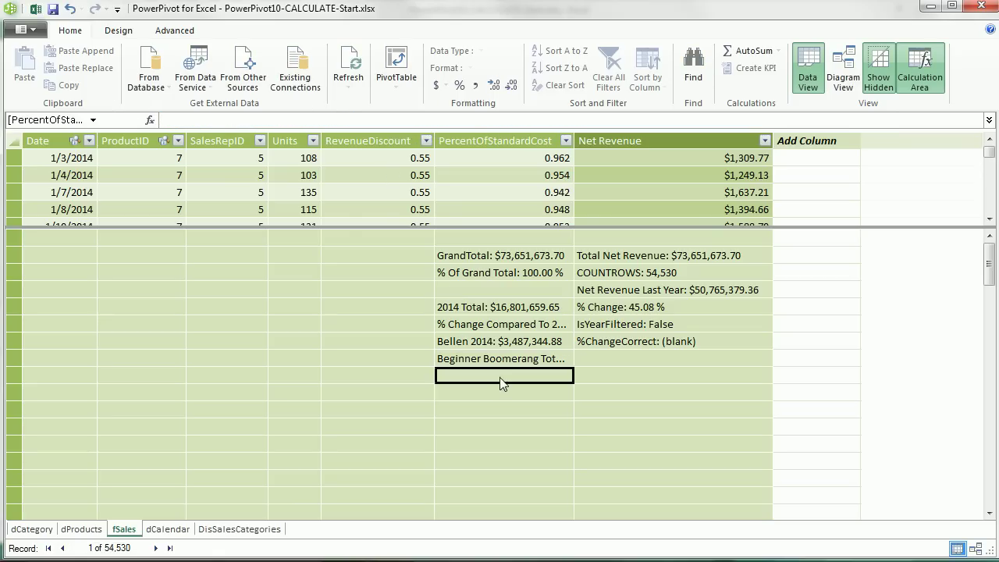
pyautogui.click(254, 122)
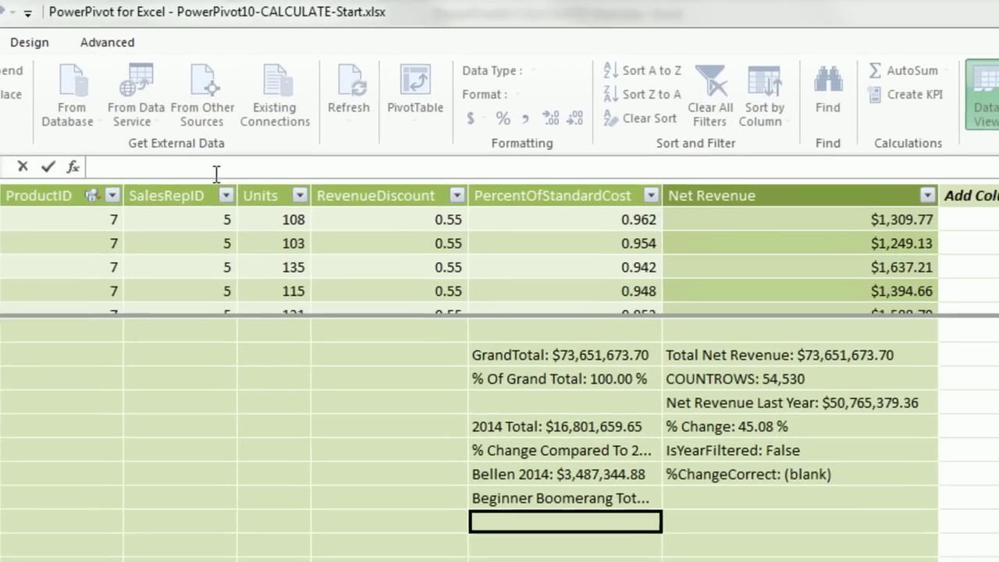
pyautogui.write('OR ')
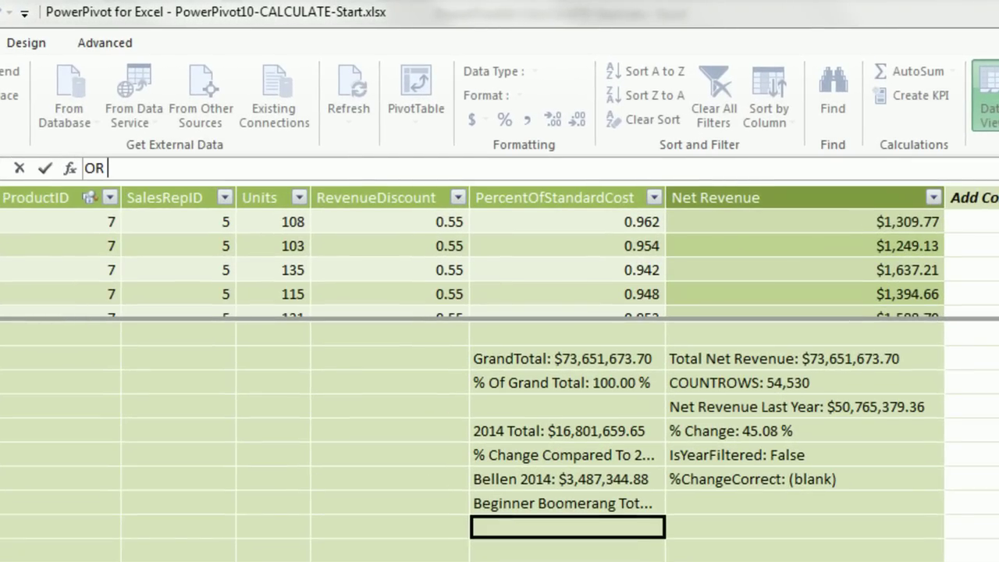
pyautogui.write('Example')
pyautogui.write(':=CALCULATE([Total Net Revenue],dProducts[ProductName]="Bellen" || dProducts[ProductName]="Carlota")')
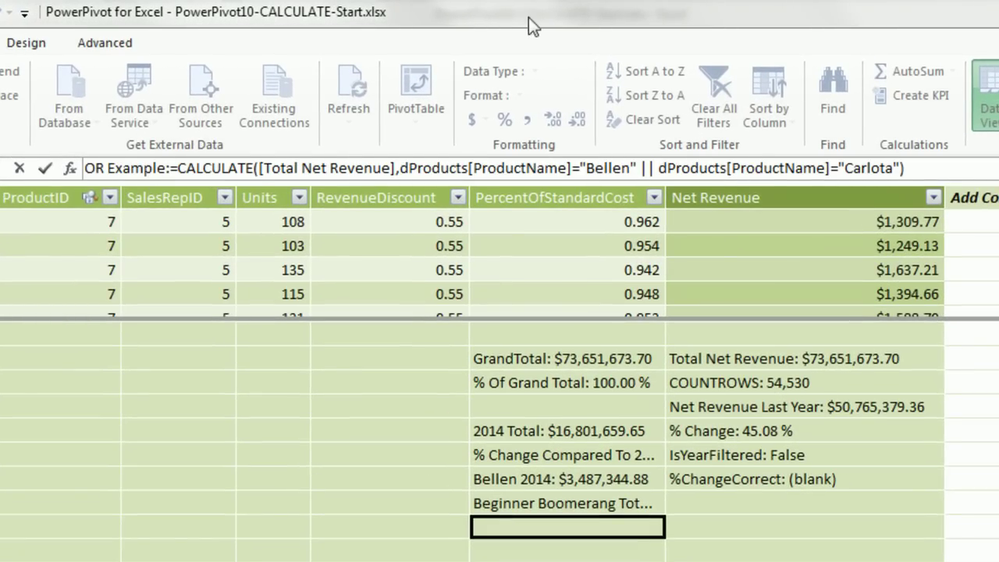
# Step: Rewrite the OR Example filter as OR(dProducts[ProductName]="Bellen",dProducts[ProductName]="Carlota") in place of the || operator and commit the formula
pyautogui.click(401, 168)
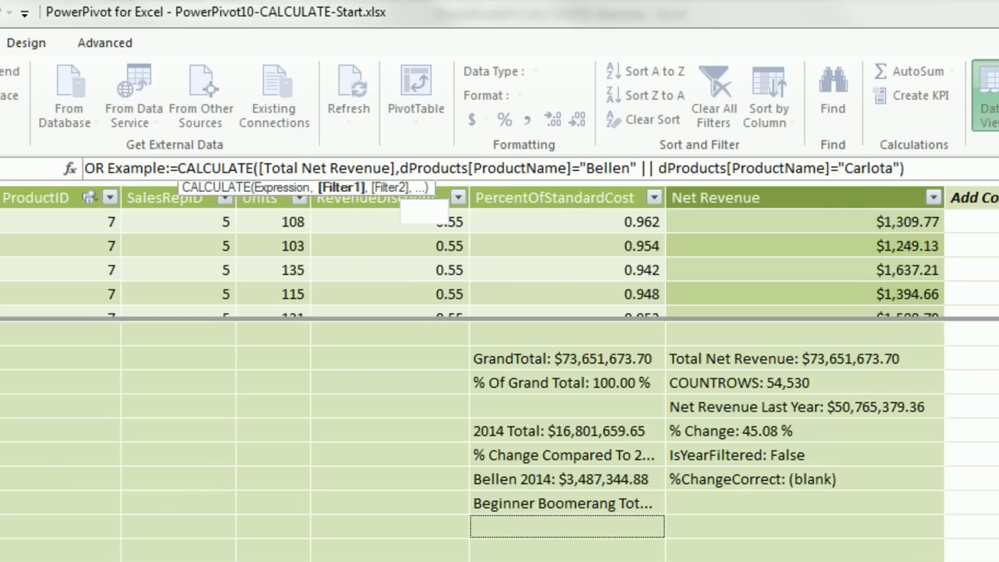
pyautogui.write('OR(')
pyautogui.click(661, 168)
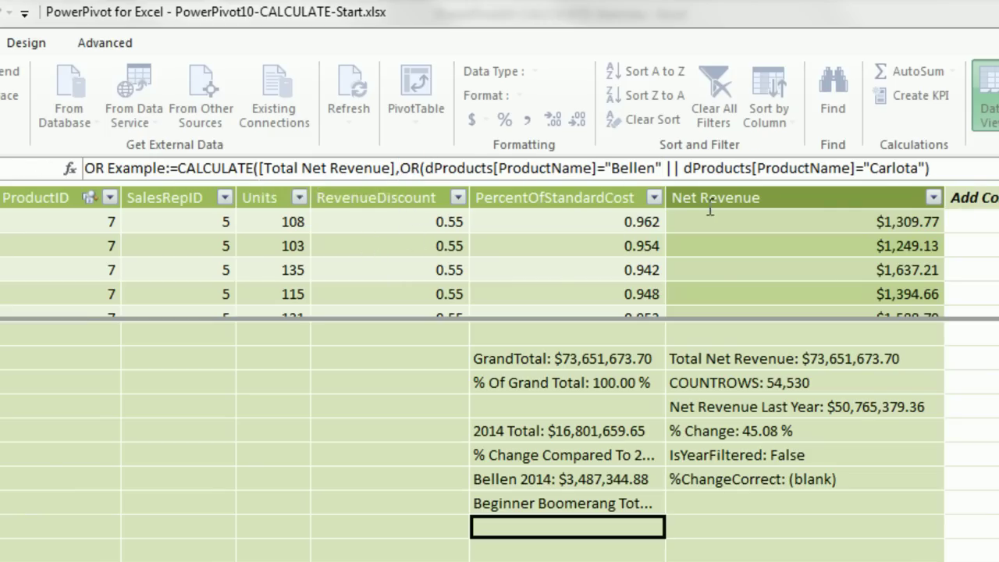
pyautogui.write(',')
pyautogui.press('Delete')
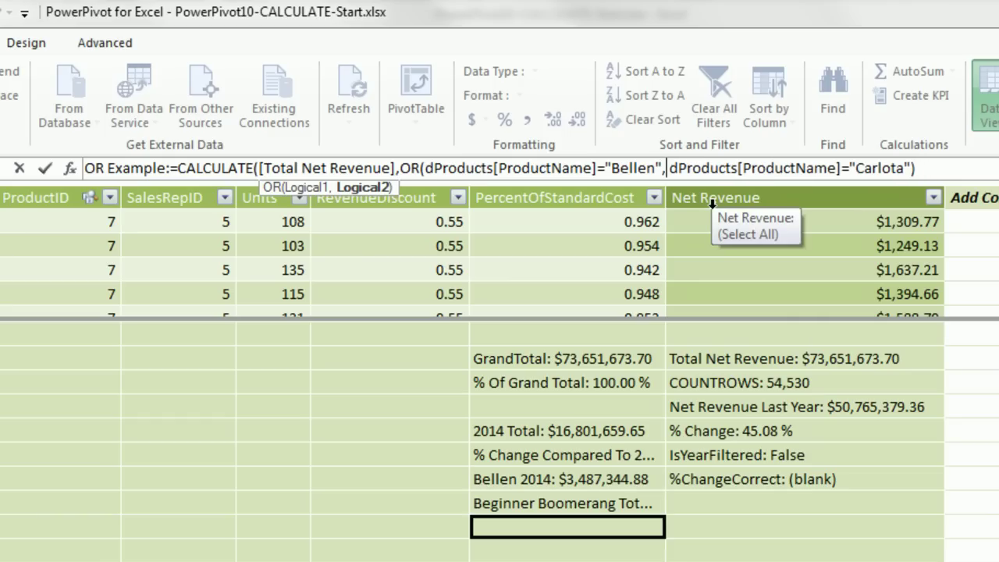
pyautogui.click(937, 168)
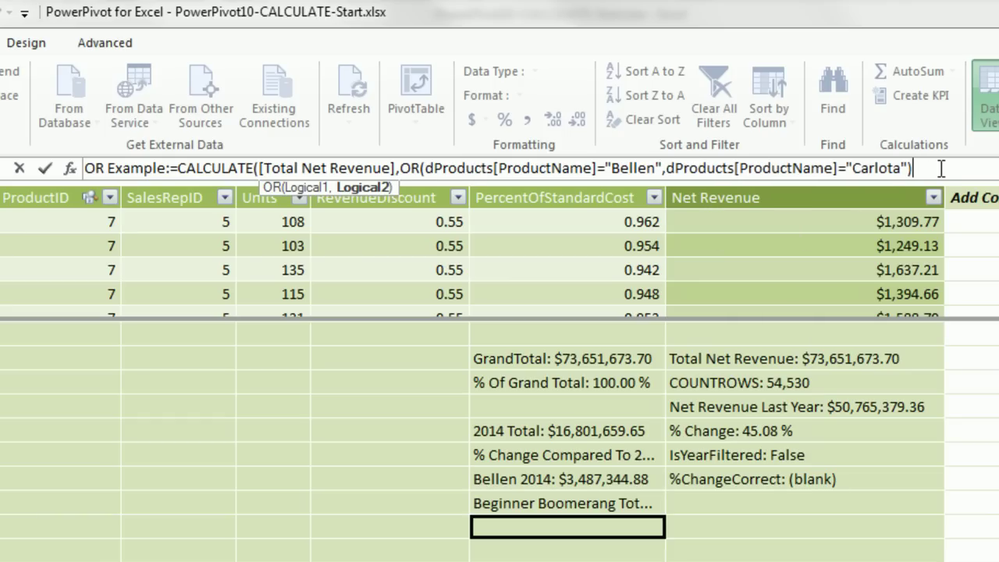
pyautogui.press('Return')
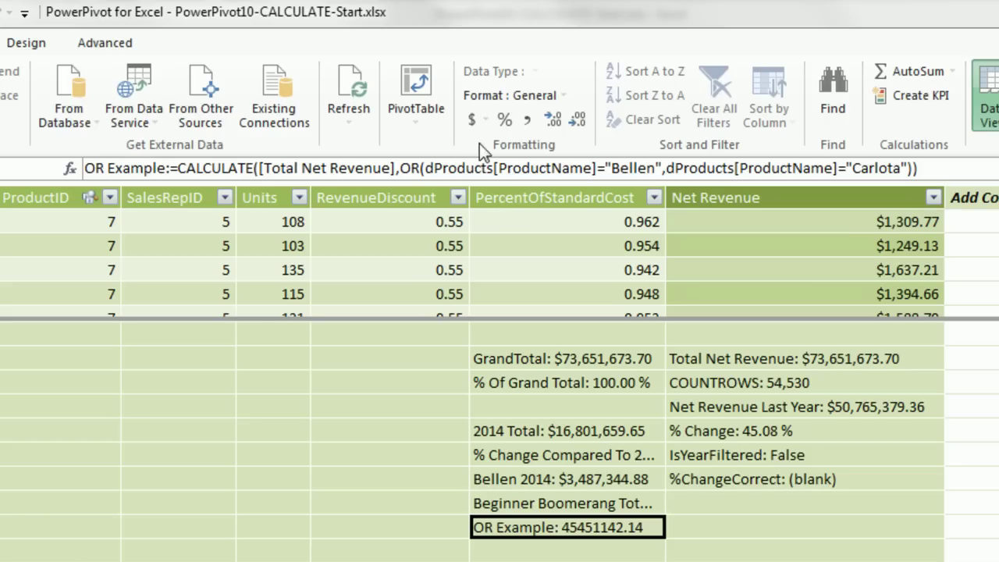
# Step: Format the OR Example measure as US dollar currency and widen the PercentOfStandardCost column to show more of the measures
pyautogui.click(473, 119)
pyautogui.click(500, 150)
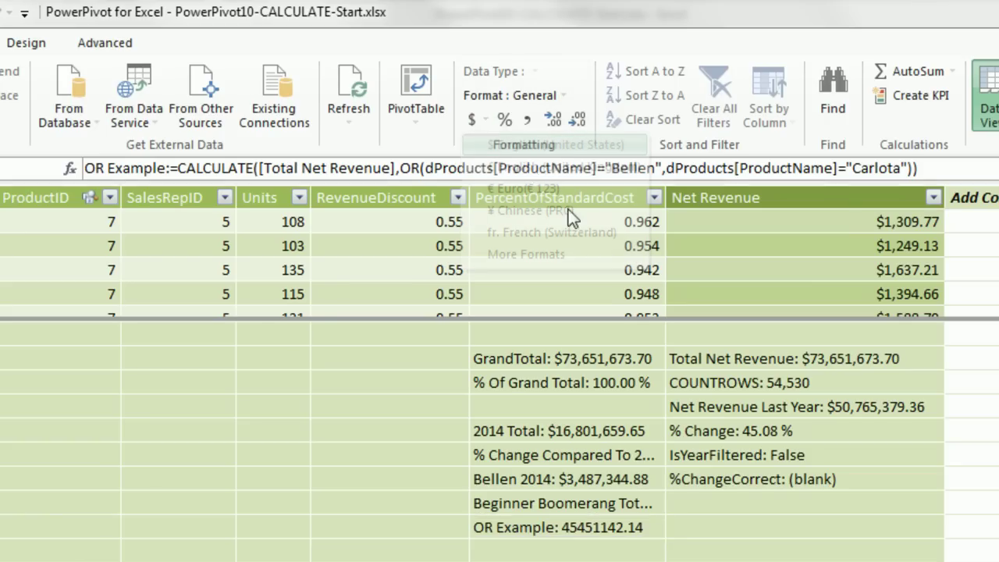
pyautogui.moveTo(665, 202); pyautogui.dragTo(988, 215)
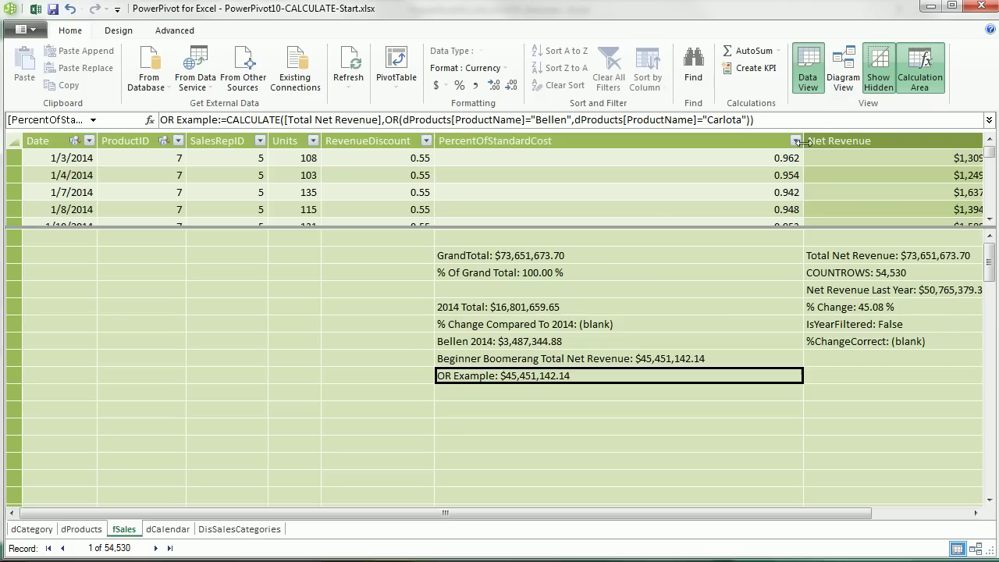
pyautogui.doubleClick(987, 198)
pyautogui.click(647, 503)
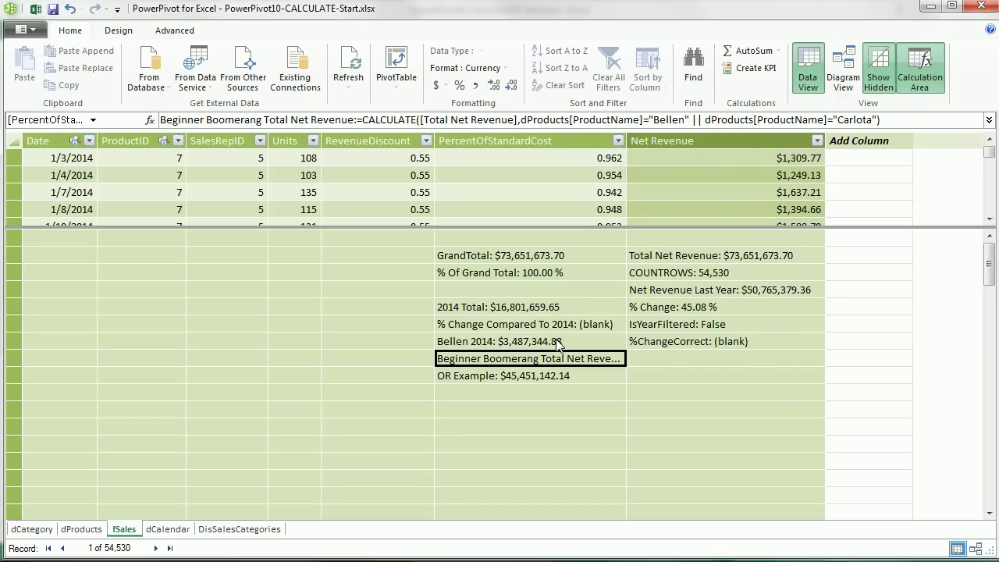
# Step: Create a PivotTable from the data model on a new Excel worksheet and rename that sheet Total Beg
pyautogui.click(396, 67)
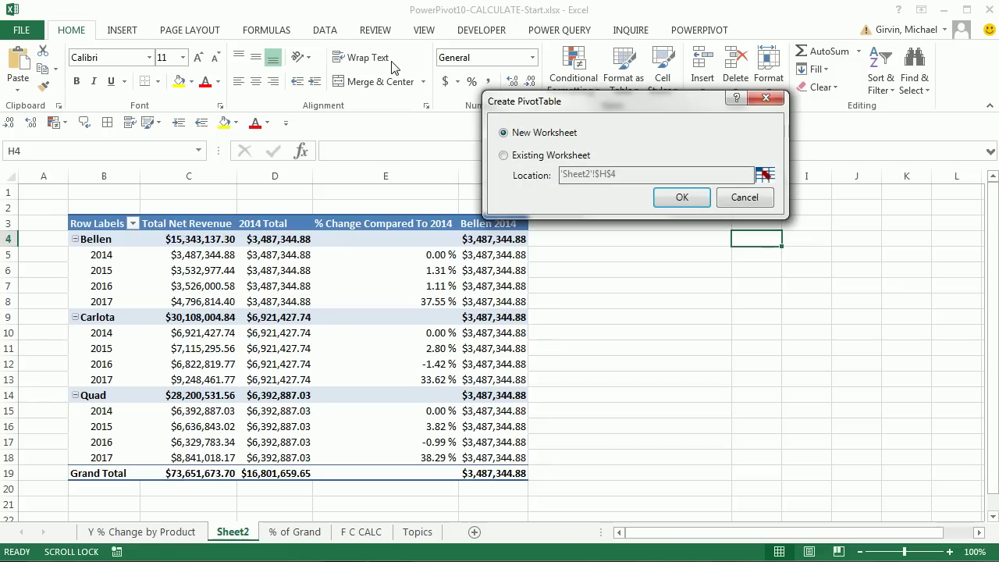
pyautogui.click(691, 201)
pyautogui.doubleClick(232, 531)
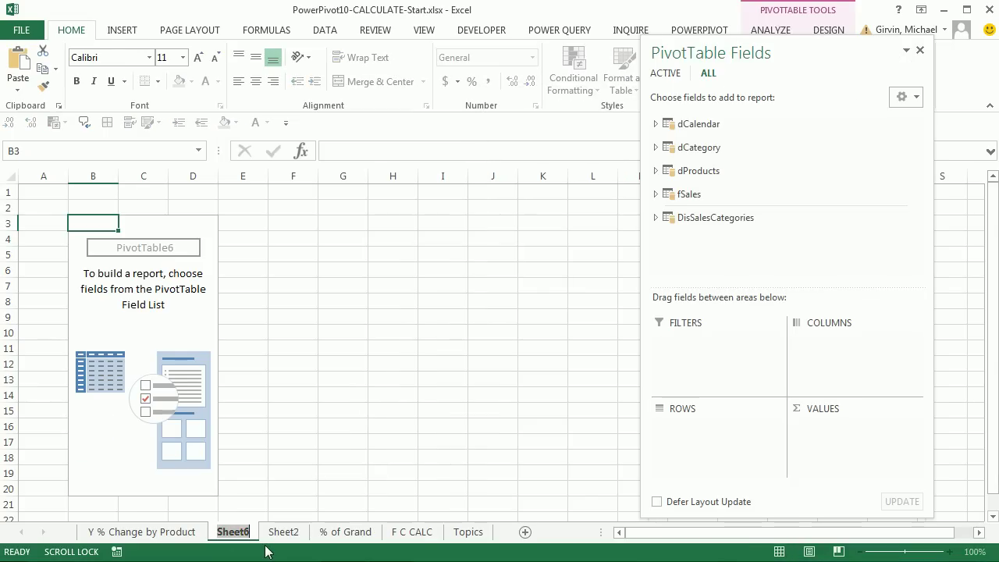
pyautogui.write('Total Beg')
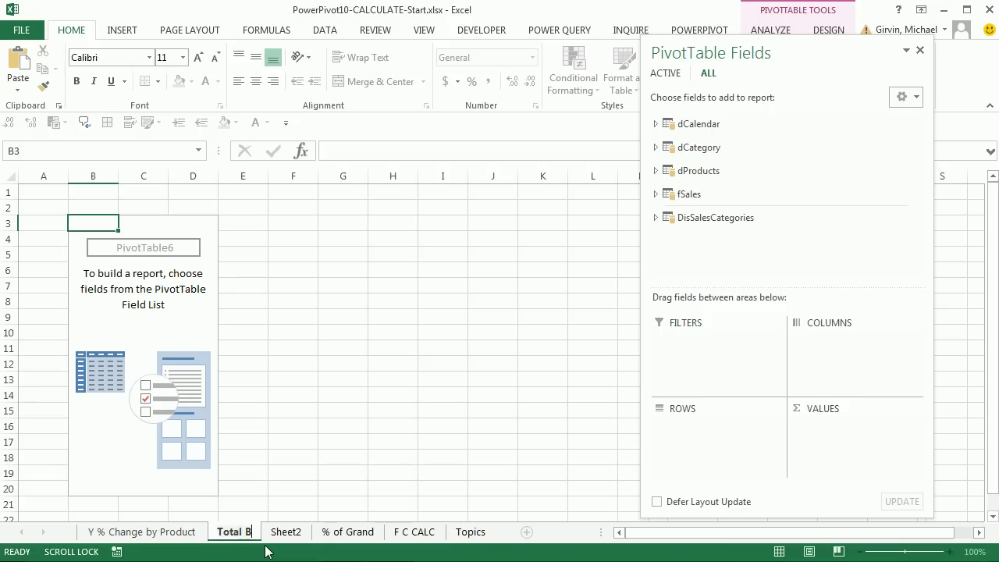
pyautogui.press('Return')
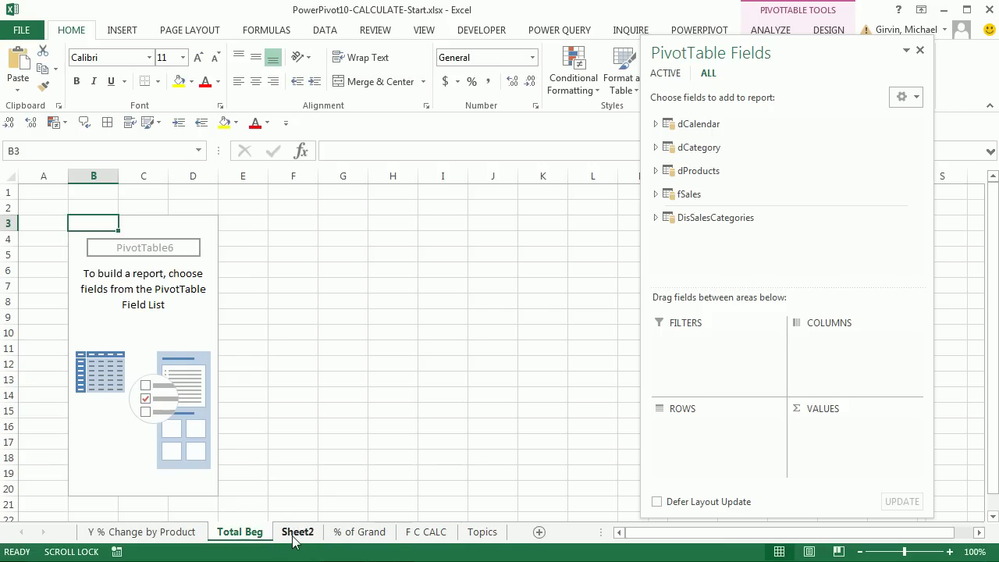
# Step: Rename Sheet2 as % Change Com 2014
pyautogui.click(294, 534)
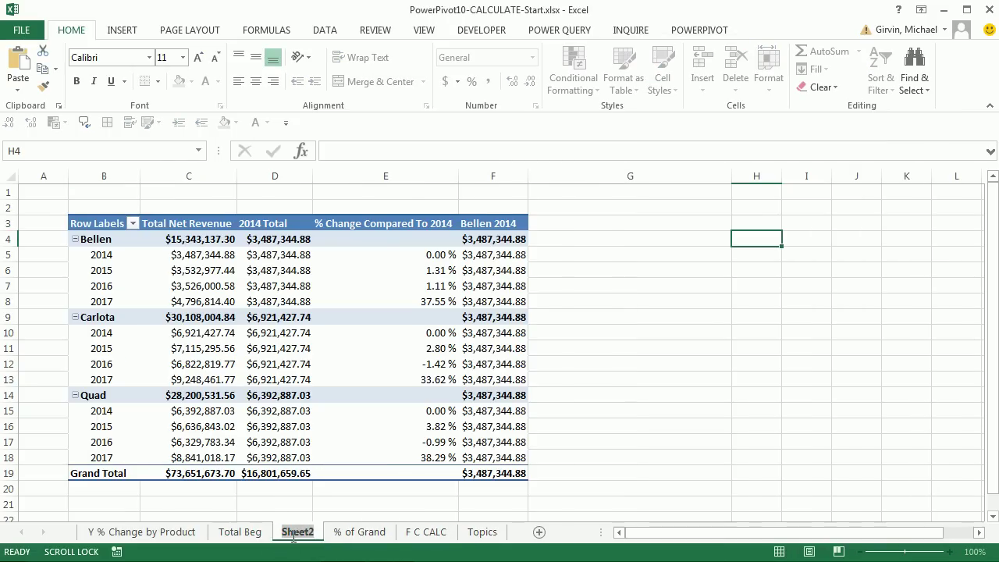
pyautogui.write('% Change Com 2014')
pyautogui.press('Return')
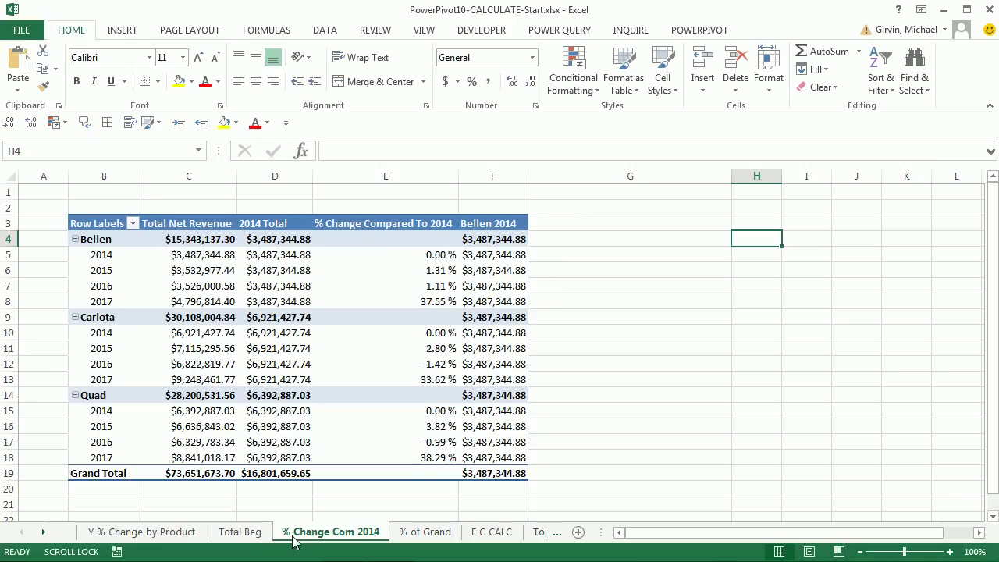
# Step: On the Total Beg sheet, build the PivotTable with Year in columns, Month in rows and Beginner Boomerang Total Net Revenue as values
pyautogui.click(258, 531)
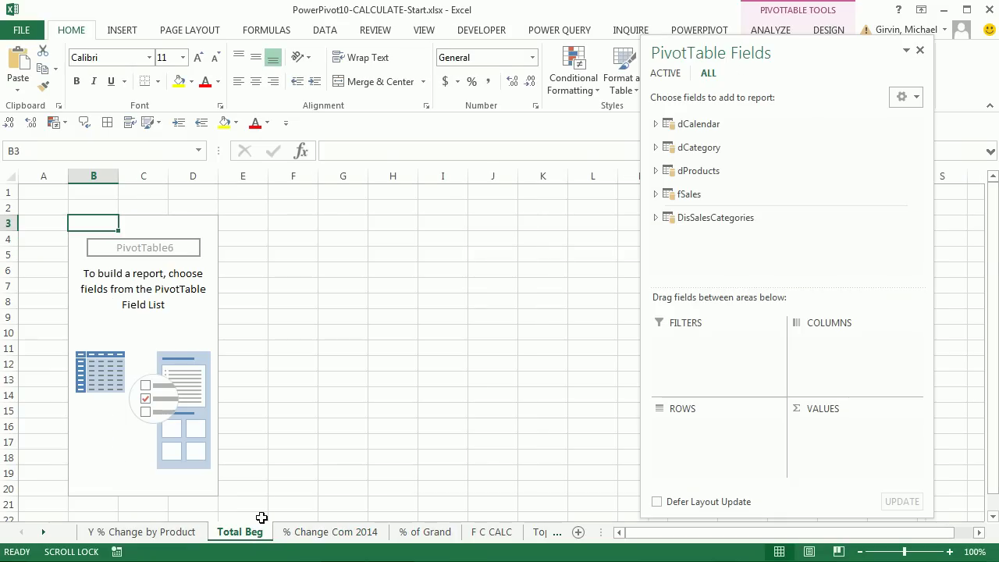
pyautogui.click(655, 123)
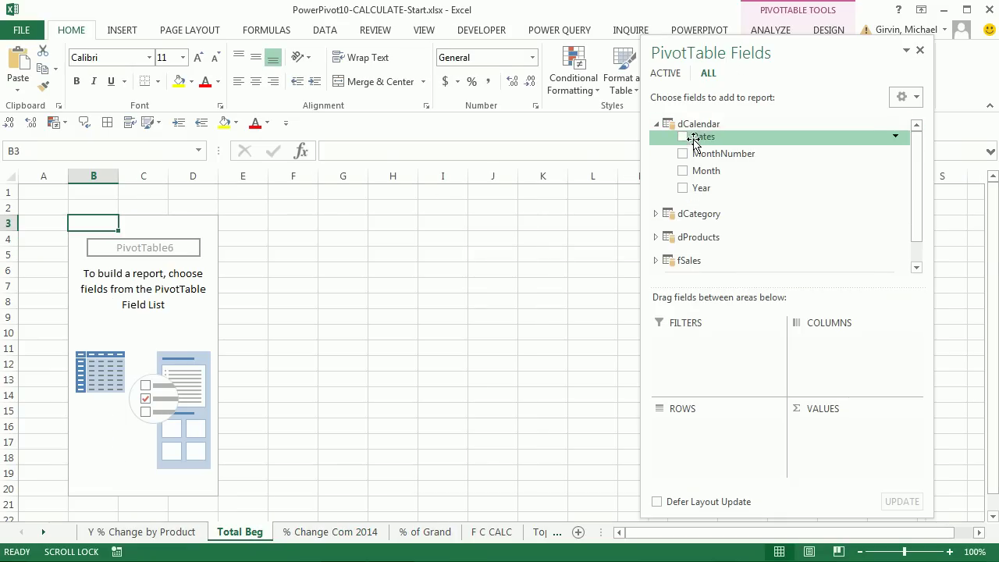
pyautogui.moveTo(700, 188); pyautogui.dragTo(842, 344)
pyautogui.moveTo(745, 170); pyautogui.dragTo(719, 429)
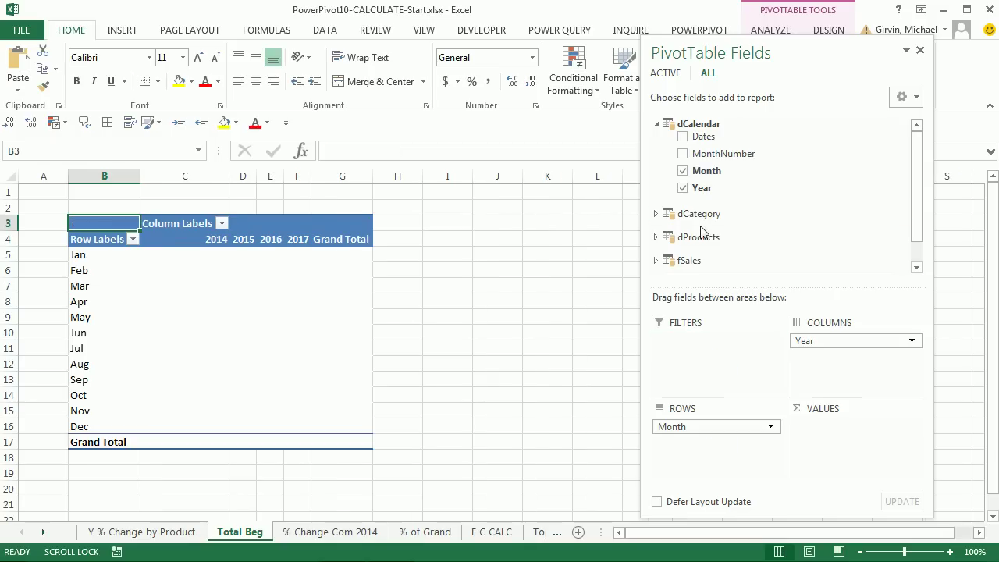
pyautogui.click(655, 260)
pyautogui.scroll(-5, 741, 217)
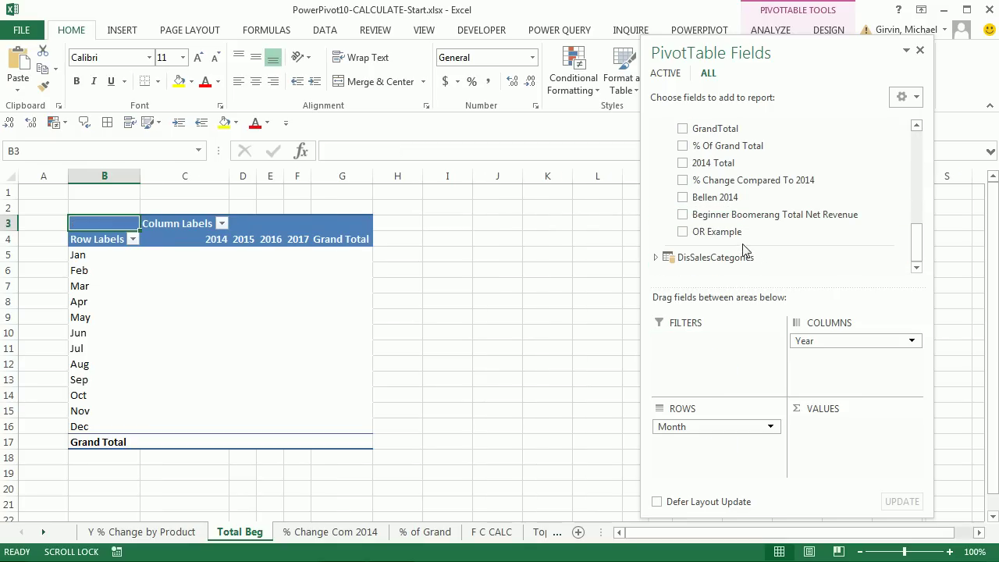
pyautogui.moveTo(702, 214); pyautogui.dragTo(866, 437)
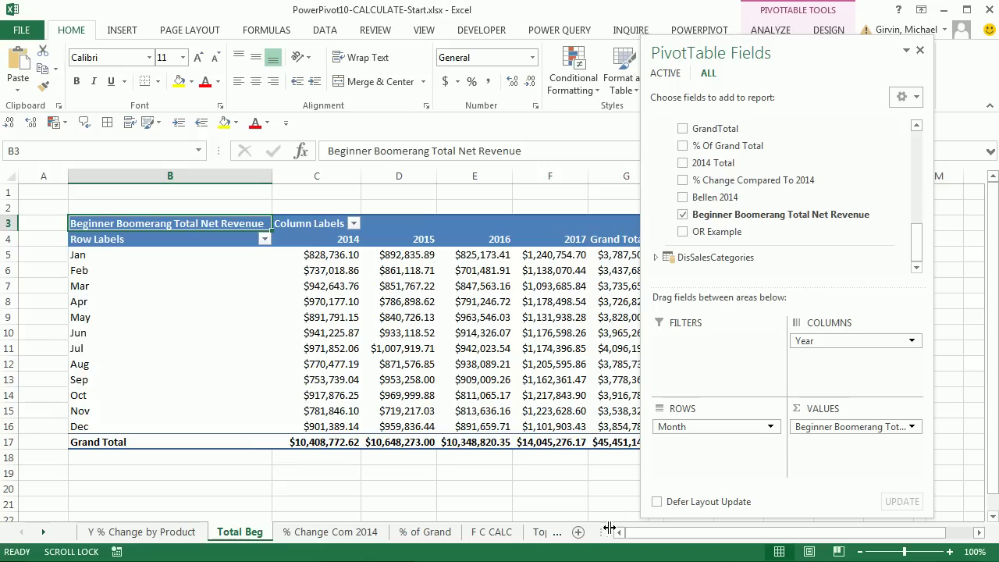
# Step: Inspect the June 2015 value and the overall grand total in the PivotTable
pyautogui.click(385, 333)
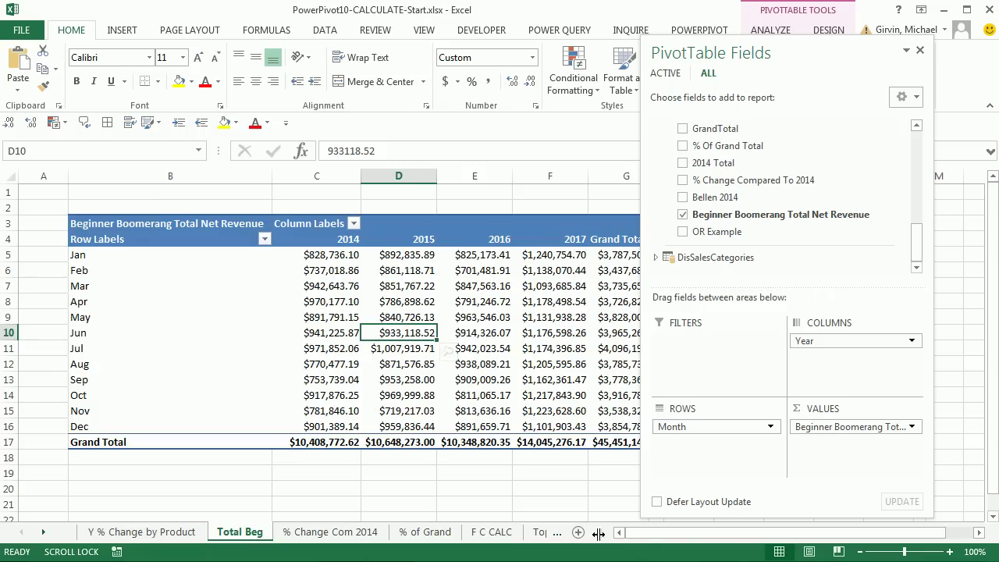
pyautogui.click(977, 533)
pyautogui.click(978, 532)
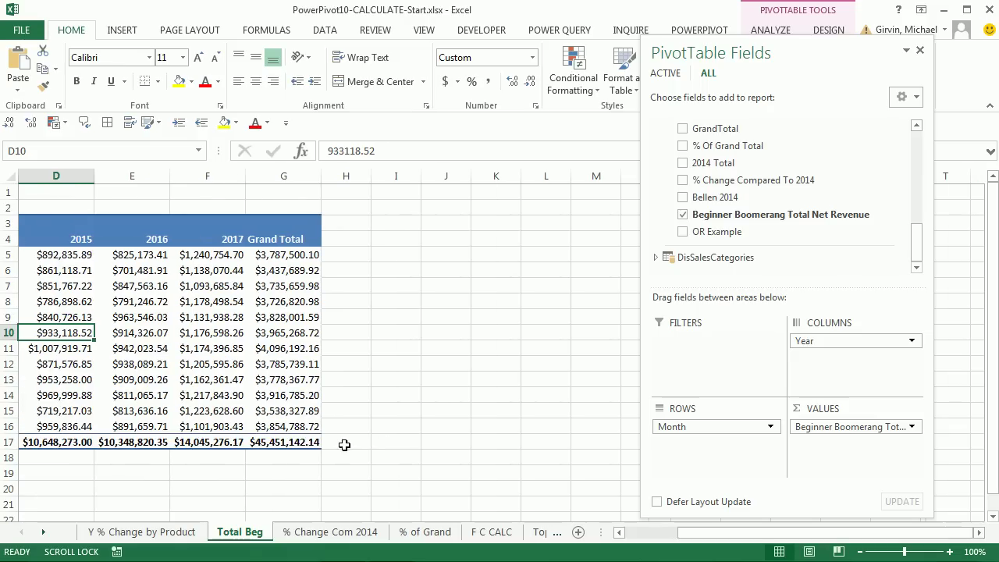
pyautogui.click(300, 443)
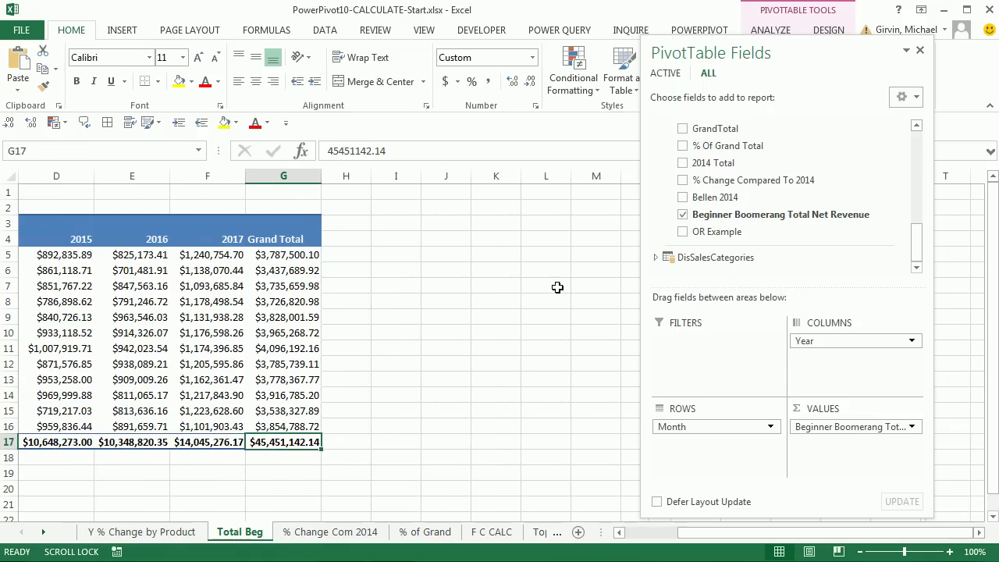
# Step: Switch to PowerPivot and review the formulas of Beginner Boomerang Total Net Revenue, Bellen 2014, 2014 Total, GrandTotal and Net Revenue Last Year
pyautogui.hotkey('alt', 'Tab')
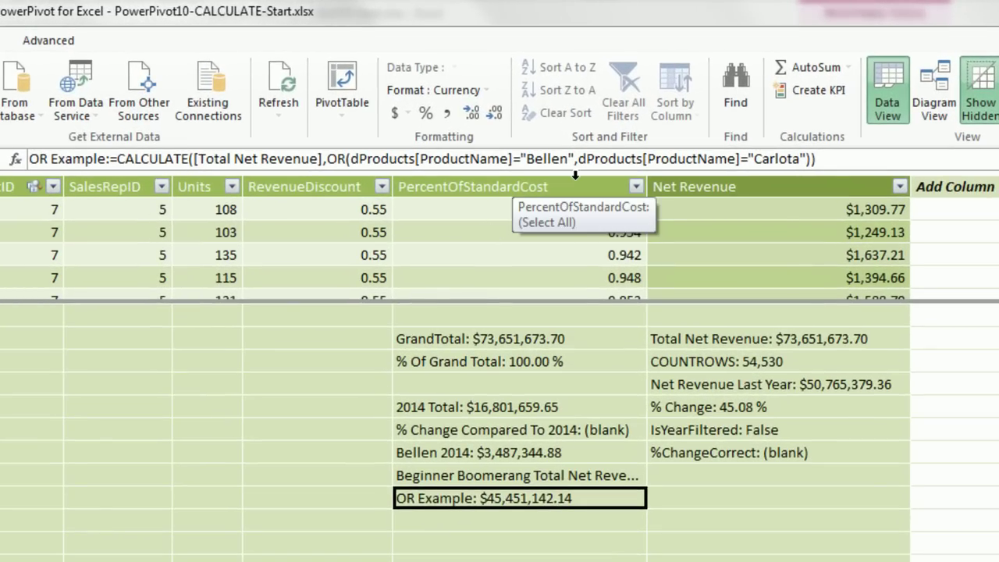
pyautogui.click(504, 475)
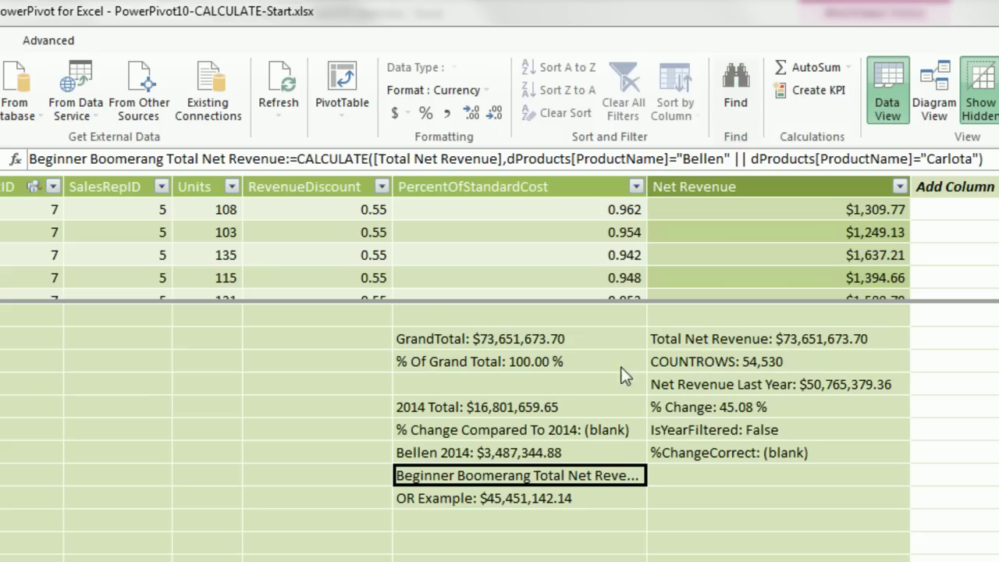
pyautogui.click(527, 458)
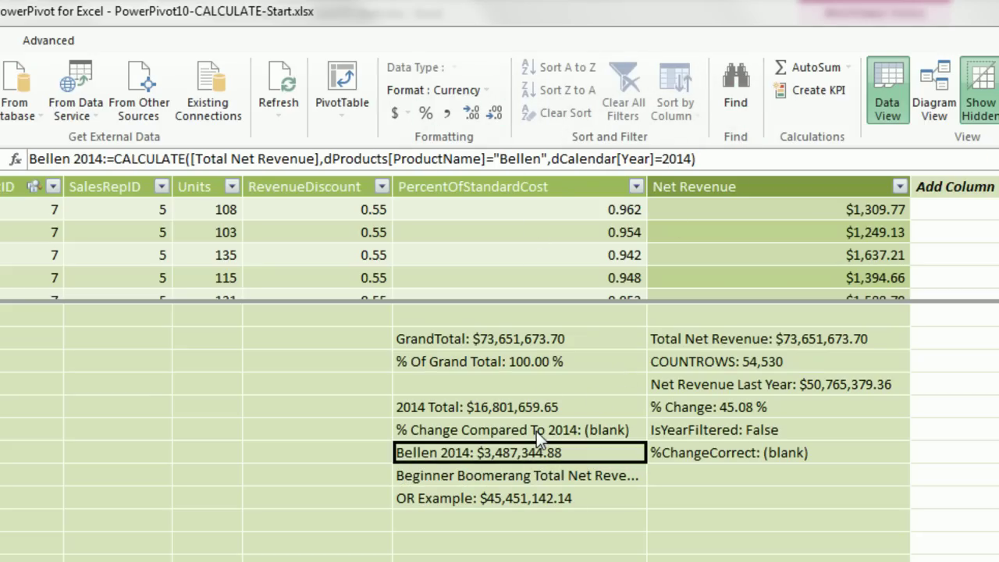
pyautogui.click(527, 410)
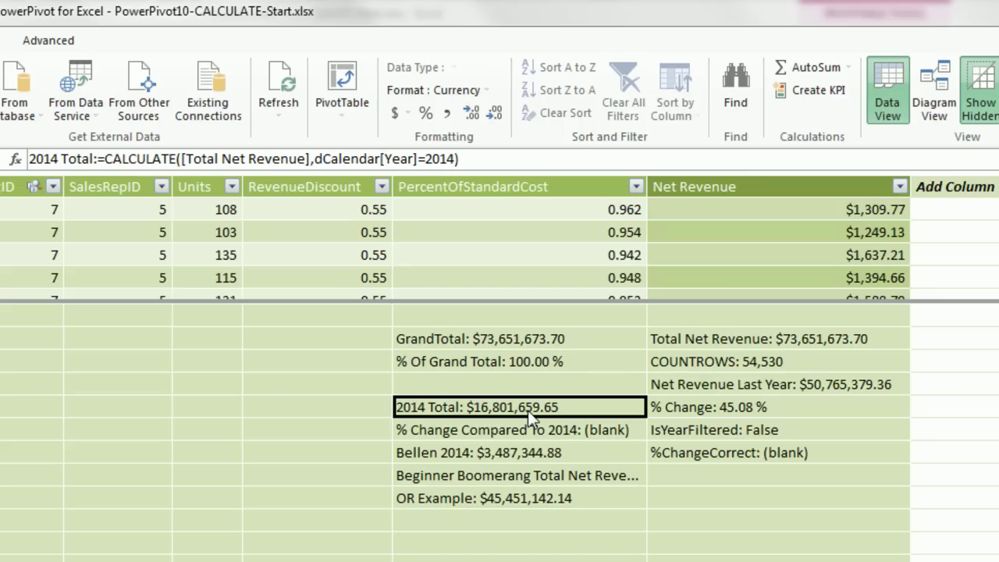
pyautogui.click(507, 337)
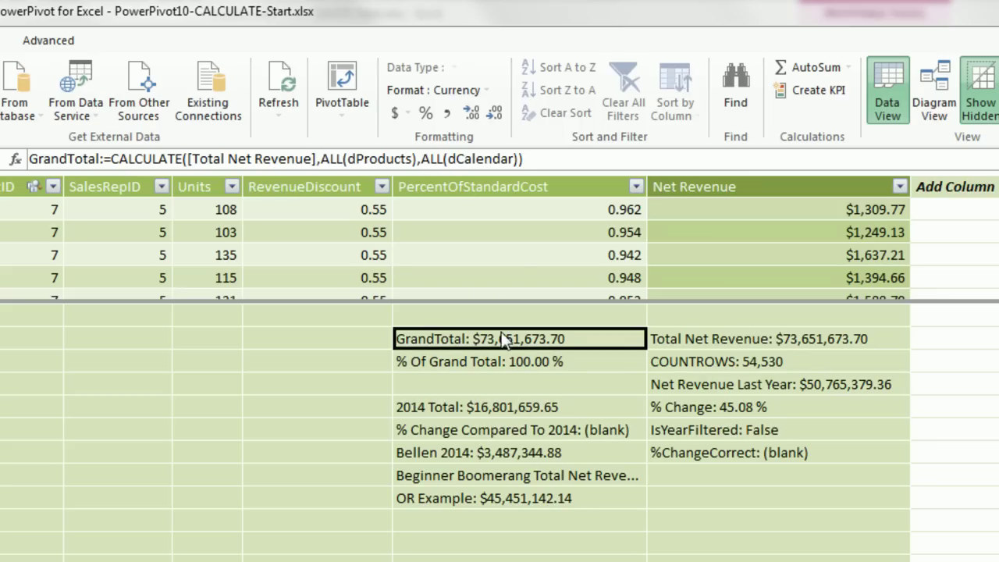
pyautogui.click(745, 382)
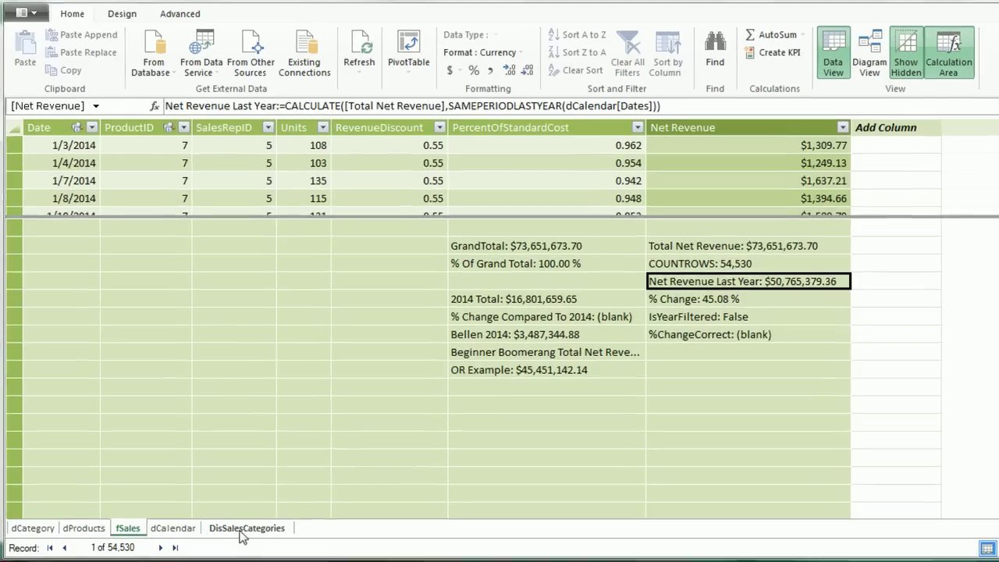
# Step: Look at the DisSalesCategories table, and return to fSales with more data rows shown above the calculation area
pyautogui.click(238, 529)
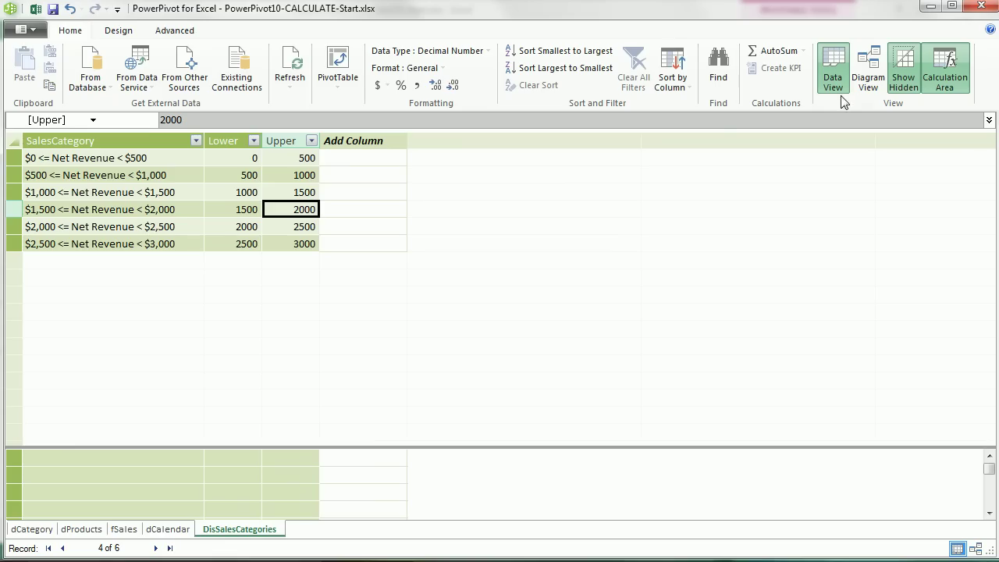
pyautogui.click(125, 528)
pyautogui.moveTo(702, 227); pyautogui.dragTo(708, 333)
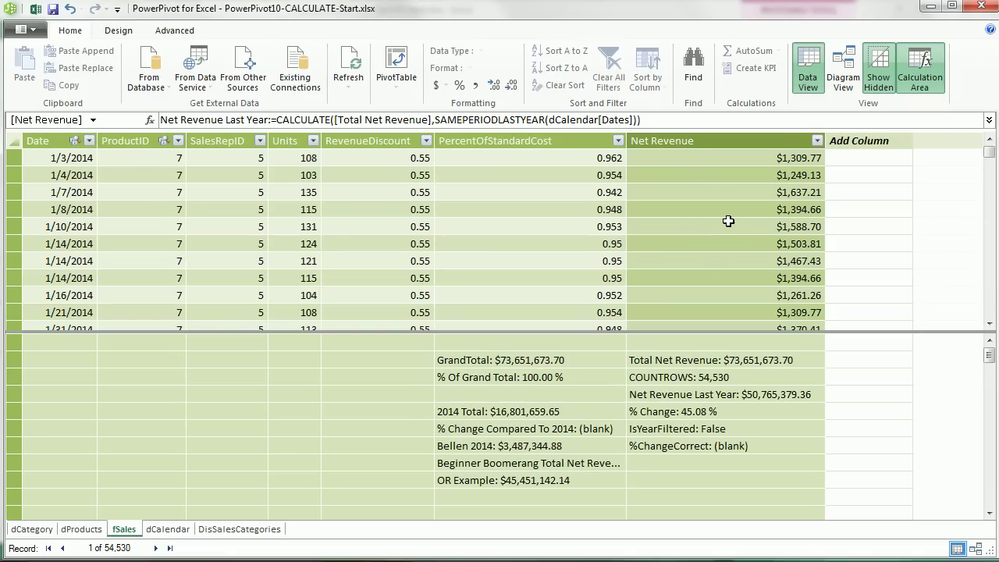
# Step: In Diagram View, reposition the unrelated DisSalesCategories table, enlarge the fSales table box to show more fields, and return to Data View
pyautogui.click(240, 529)
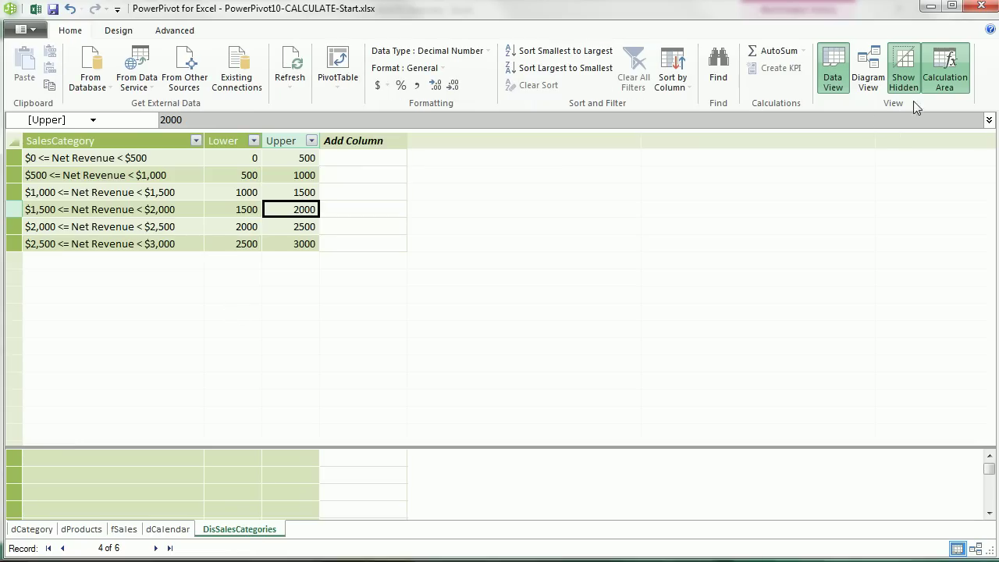
pyautogui.click(867, 72)
pyautogui.moveTo(694, 231); pyautogui.dragTo(619, 298)
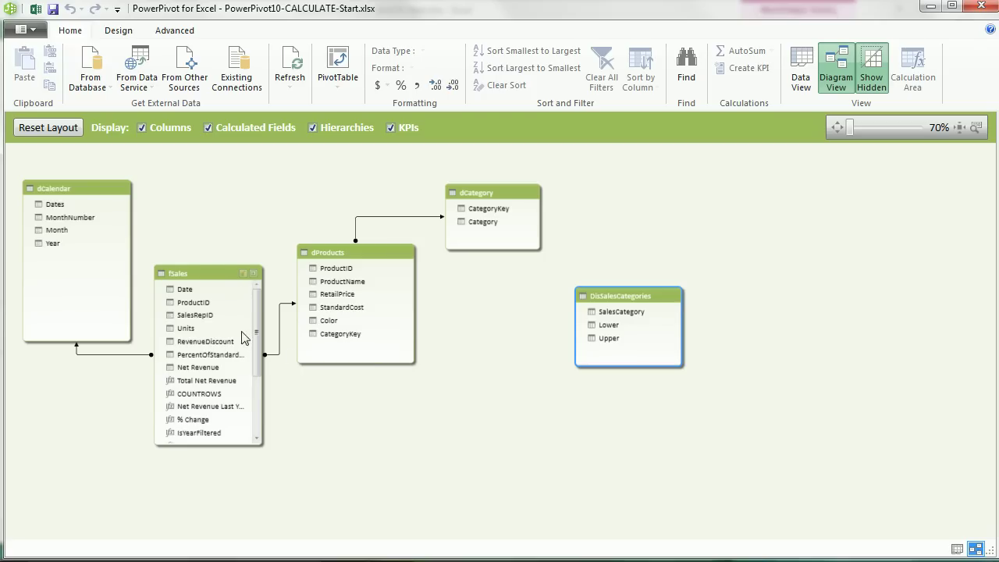
pyautogui.moveTo(256, 446); pyautogui.dragTo(274, 484)
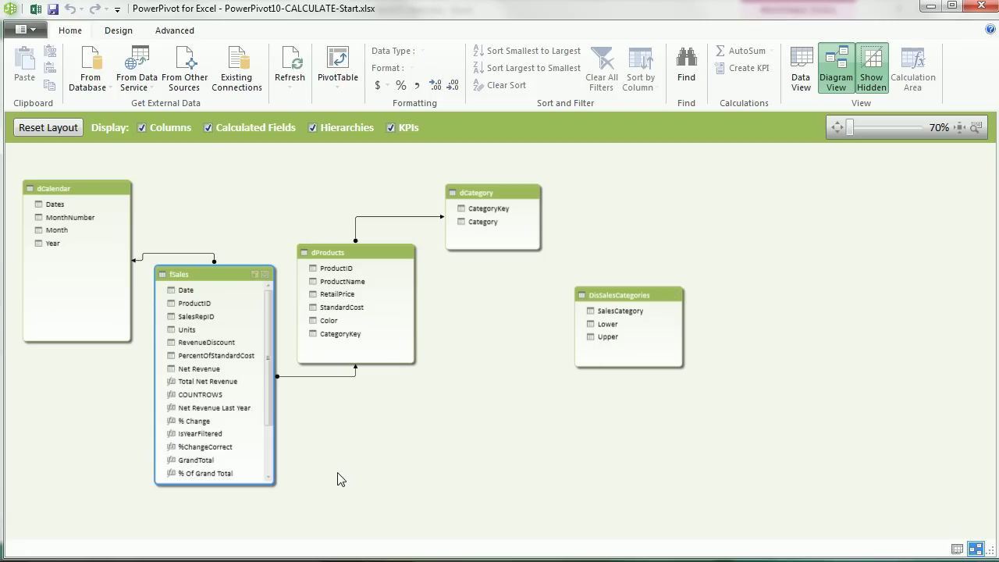
pyautogui.click(800, 74)
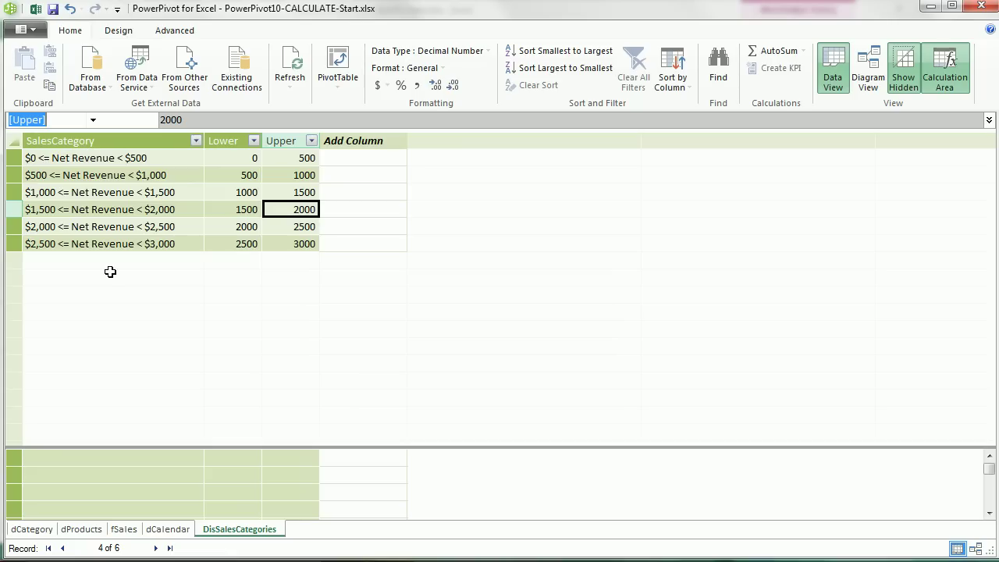
# Step: Examine the Lower and Upper limits of each sales category in the DisSalesCategories table
pyautogui.click(223, 193)
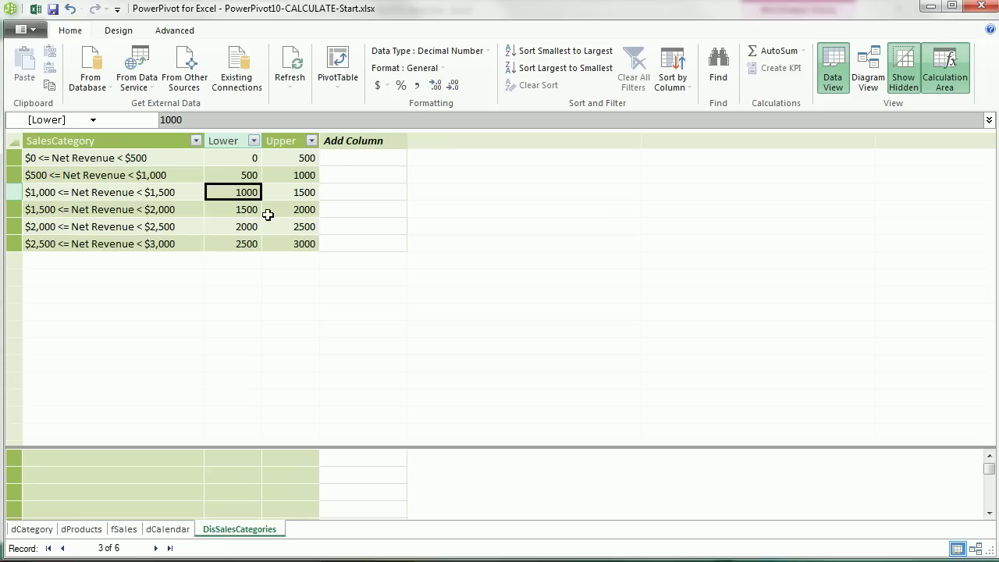
pyautogui.press('Down')
pyautogui.click(299, 210)
pyautogui.click(249, 224)
pyautogui.click(300, 226)
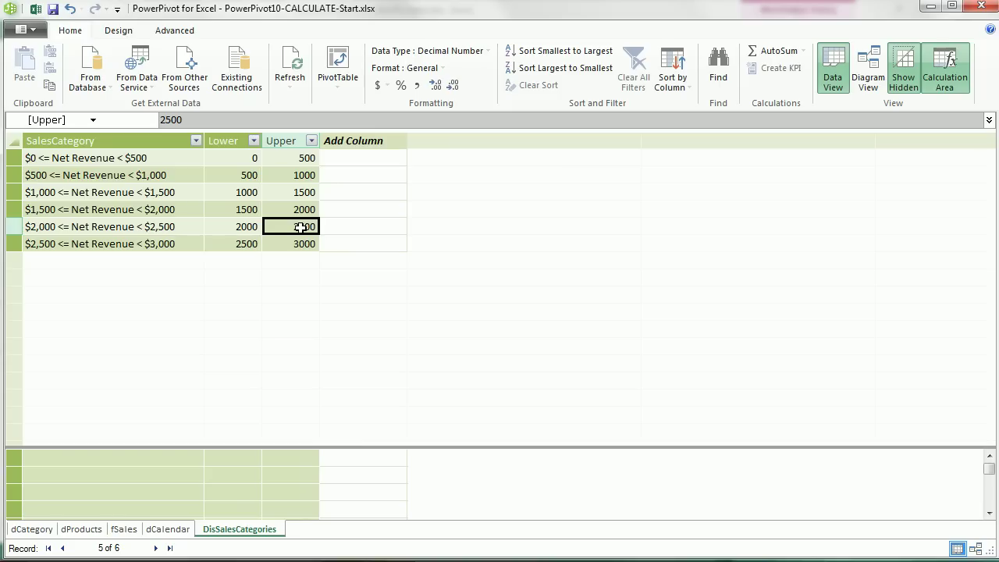
pyautogui.moveTo(218, 157); pyautogui.dragTo(232, 235)
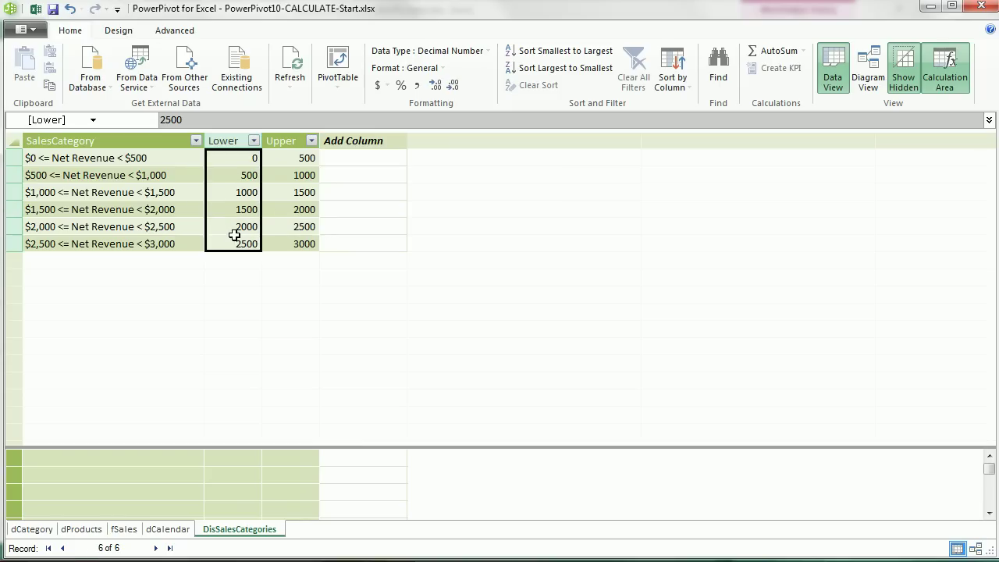
pyautogui.moveTo(301, 158); pyautogui.dragTo(288, 240)
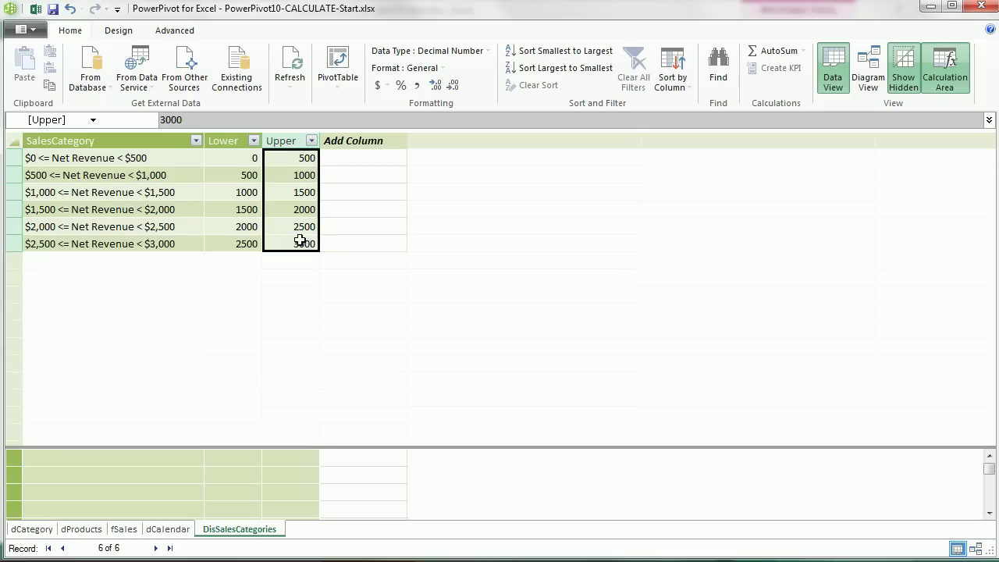
# Step: In the fSales calculation area, create the measure Min of Lower:=MIN(DisSalesCategories[Lower]) in the Net Revenue column, beside OR Example
pyautogui.click(124, 528)
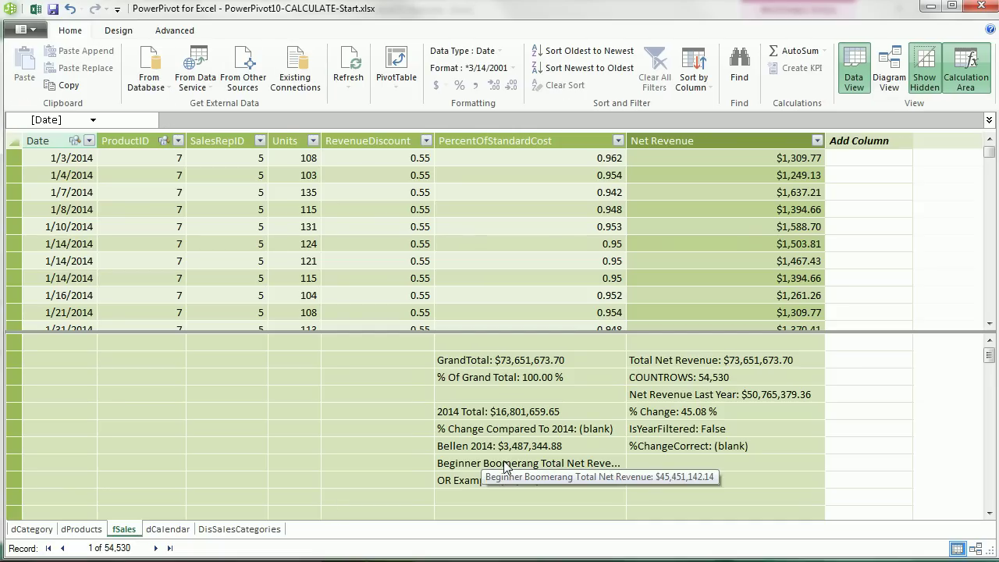
pyautogui.click(685, 480)
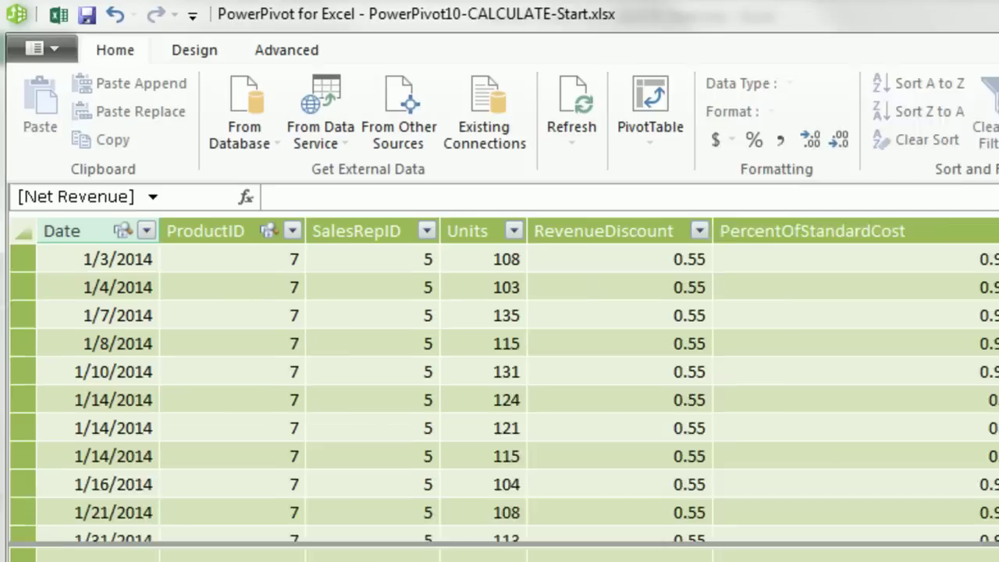
pyautogui.write('Min of Lower')
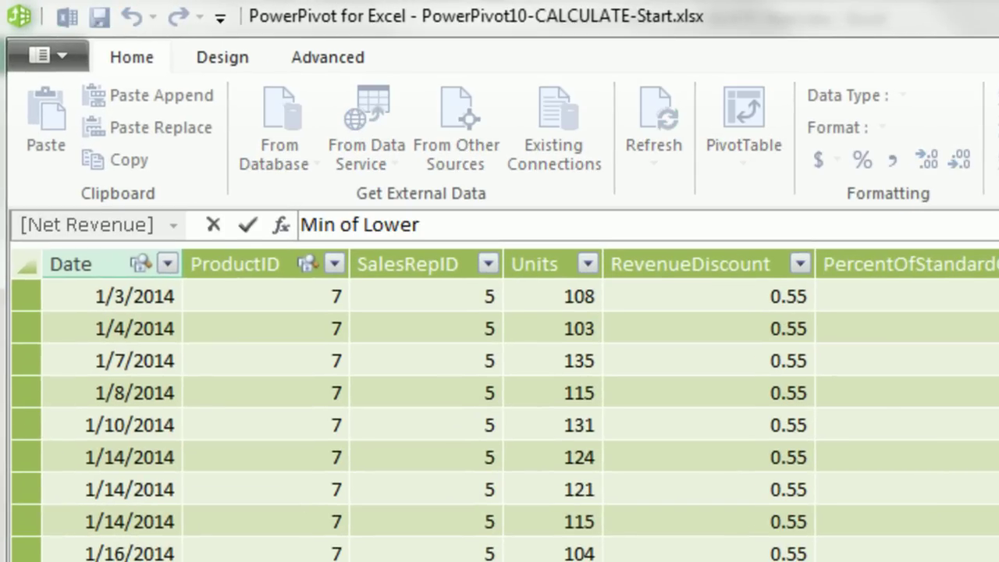
pyautogui.write(':=min')
pyautogui.press('Tab')
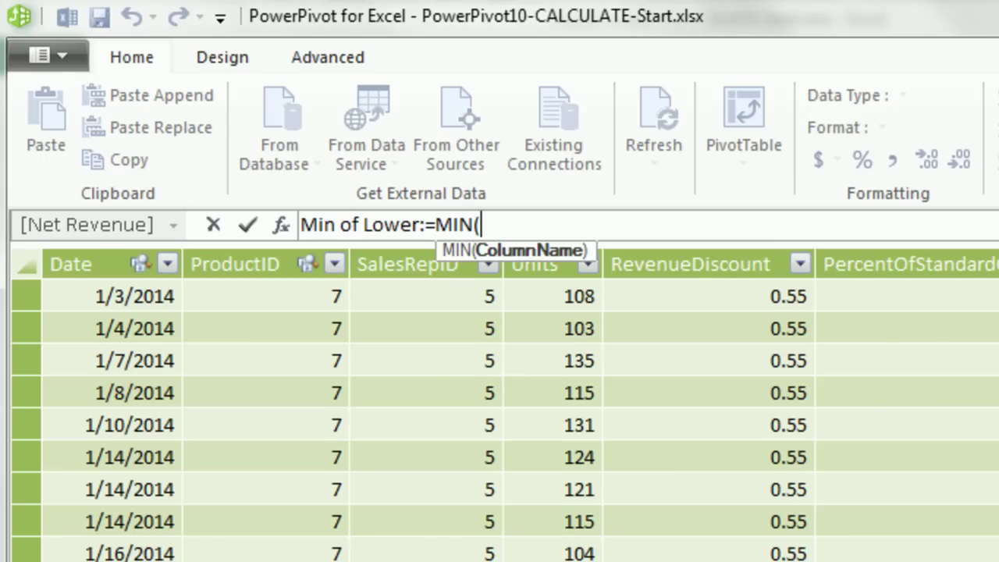
pyautogui.write('dis')
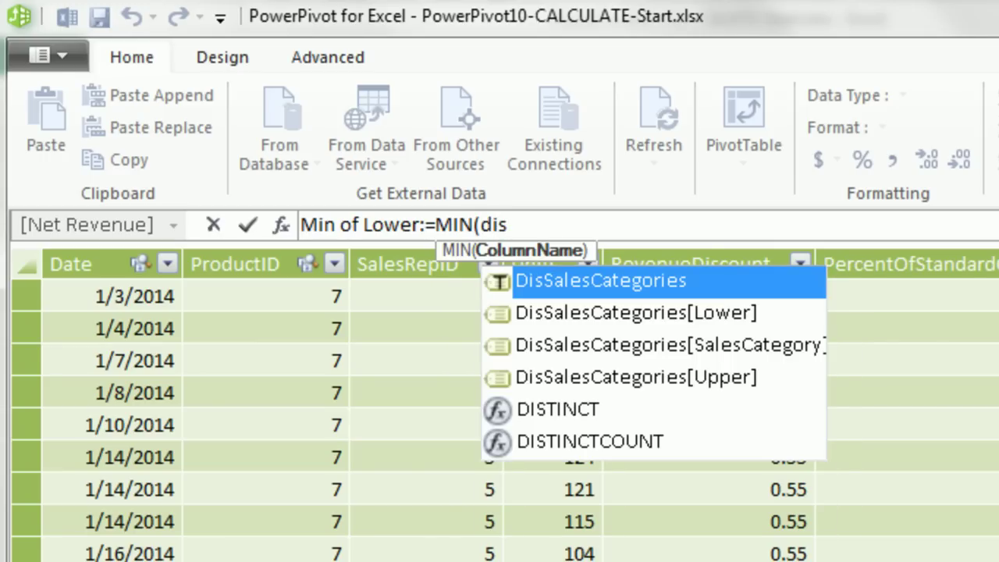
pyautogui.press('Down')
pyautogui.press('Tab')
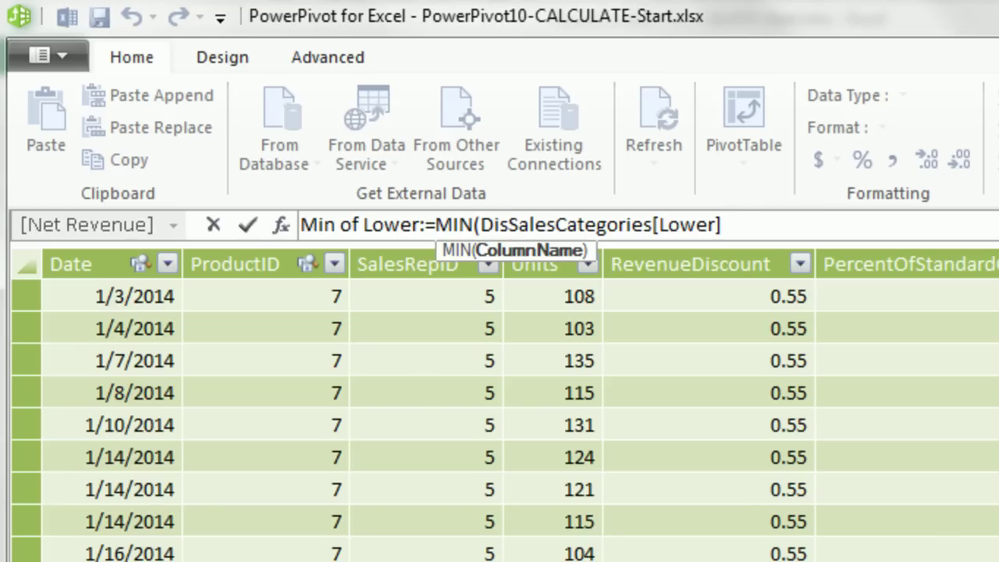
pyautogui.write(')')
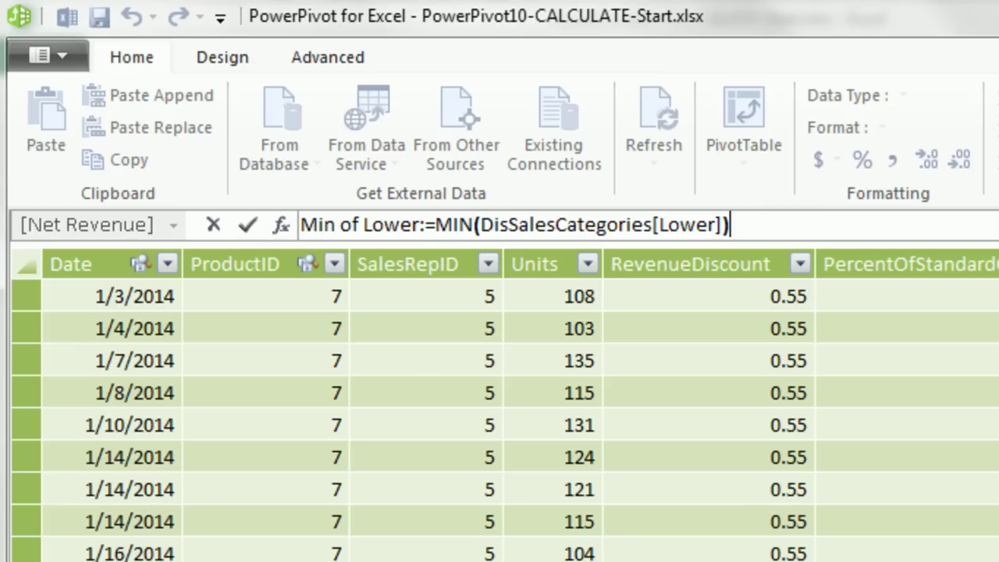
pyautogui.press('Return')
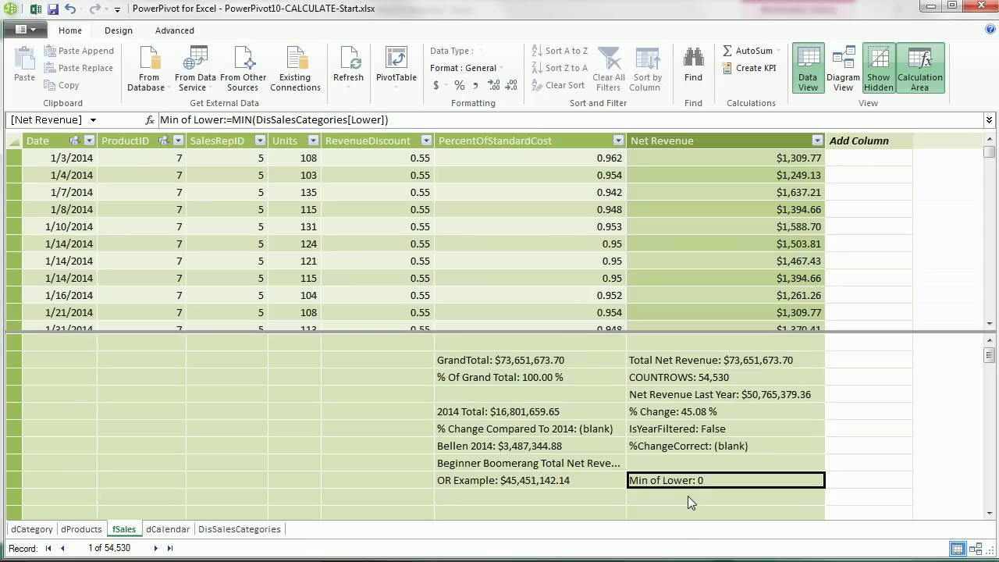
# Step: Below Min of Lower, create the measure Max of Upper:=MAX(DisSalesCategories[Upper])
pyautogui.click(688, 496)
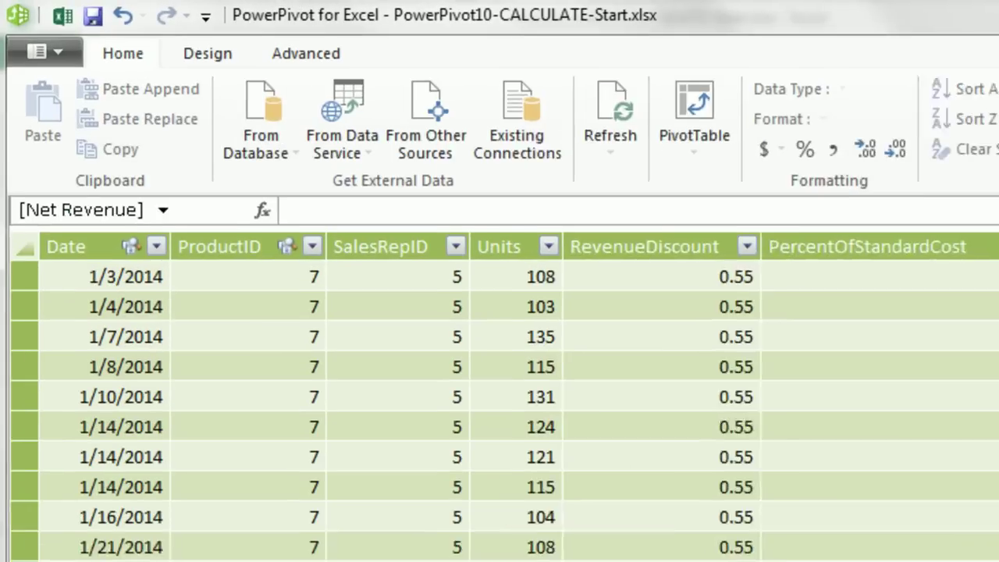
pyautogui.write('Max of Upper:')
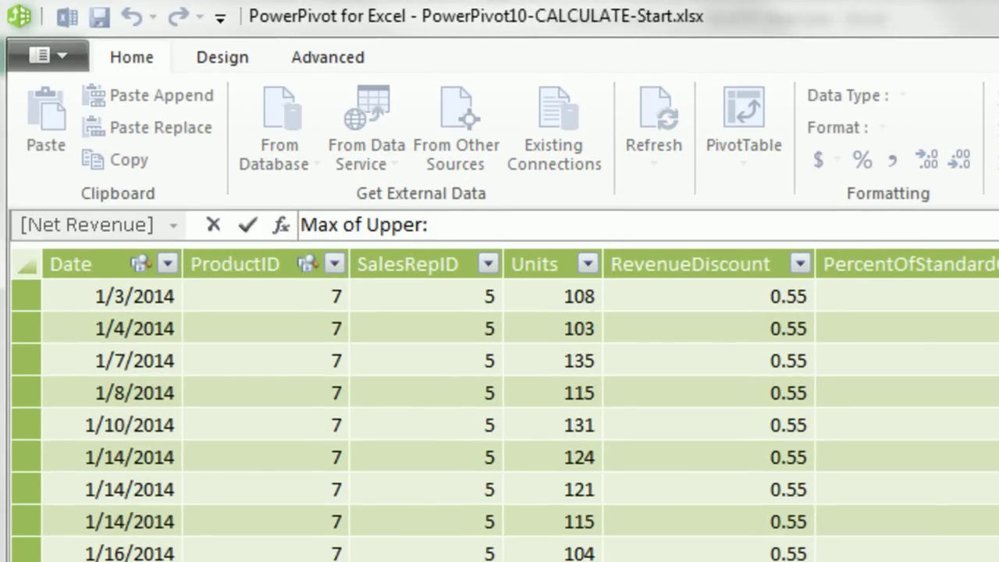
pyautogui.write('=MAX(dis')
pyautogui.press('Down')
pyautogui.press('Down')
pyautogui.press('Down')
pyautogui.press('Tab')
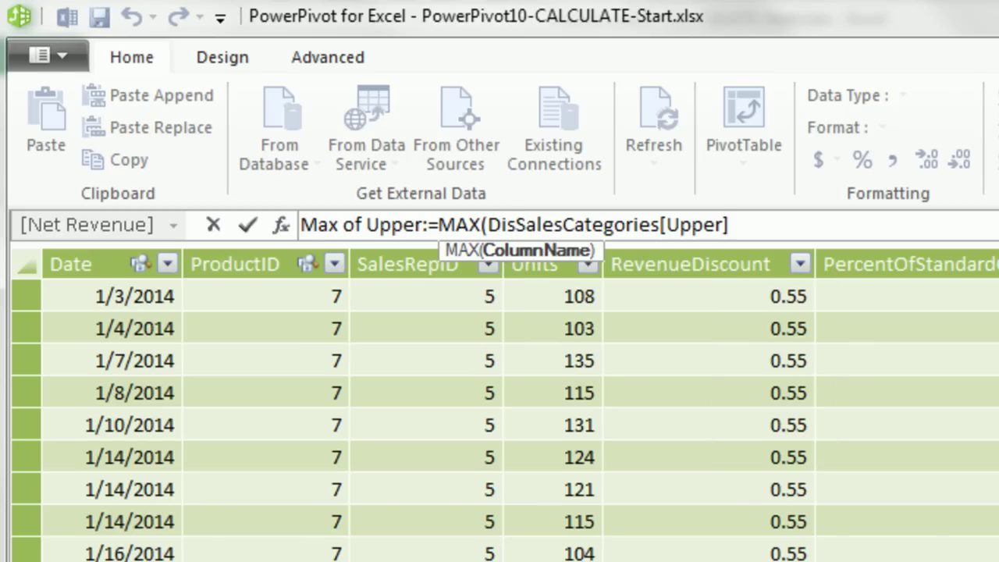
pyautogui.write(')')
pyautogui.press('Return')
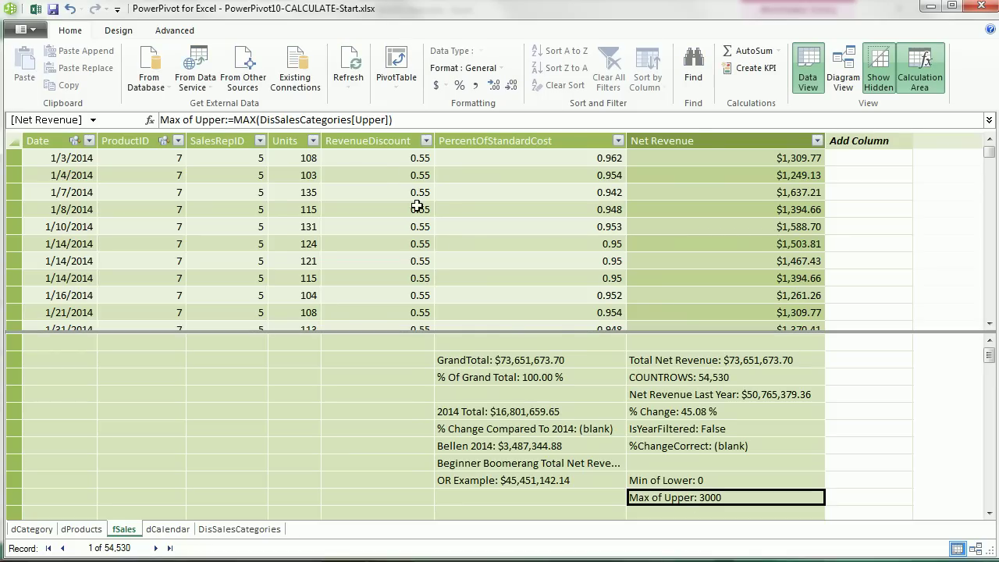
# Step: Insert a PivotTable from the data model on a new worksheet and name the sheet Frequency
pyautogui.click(396, 67)
pyautogui.click(694, 198)
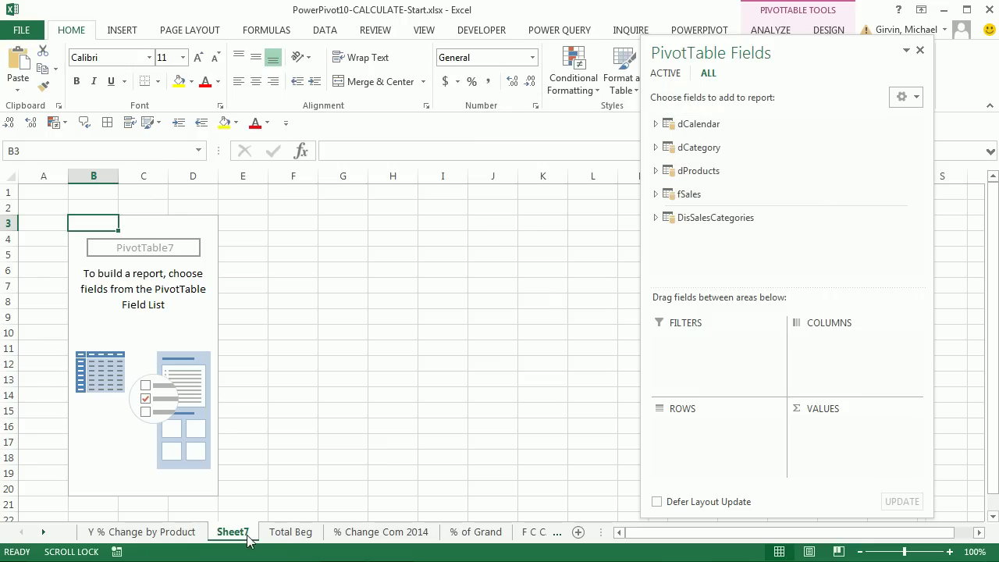
pyautogui.doubleClick(249, 536)
pyautogui.write('Frequenc')
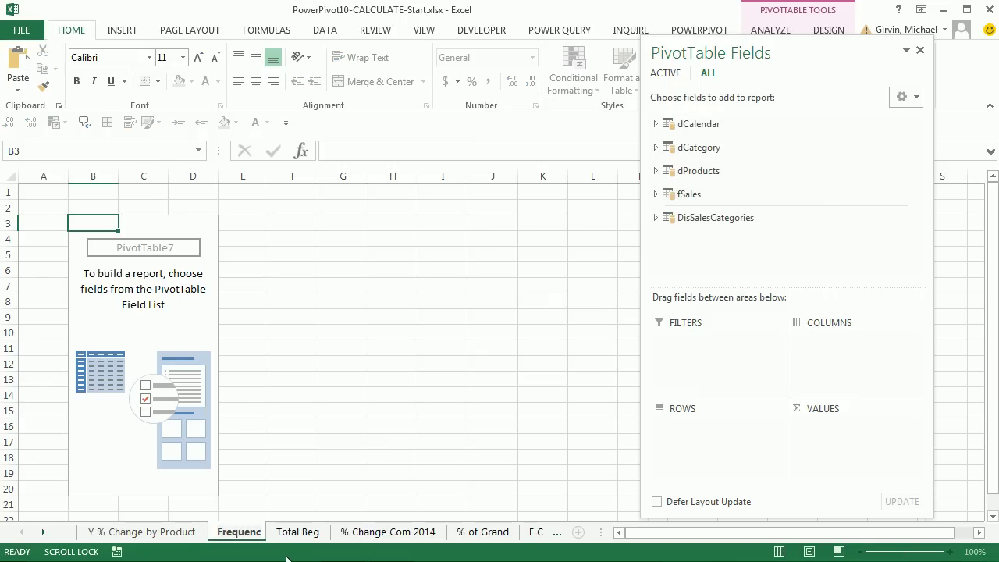
pyautogui.press('Return')
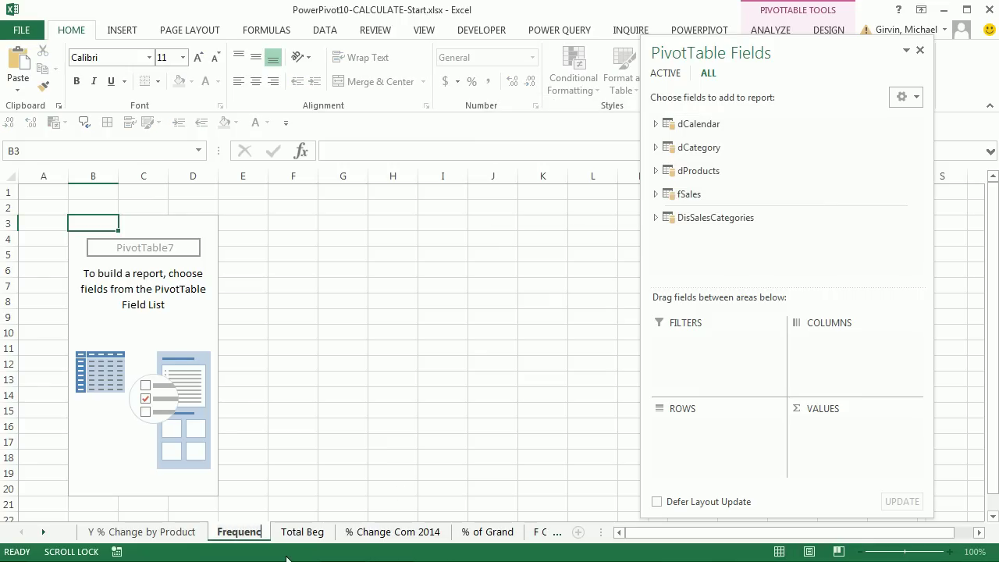
pyautogui.write('y')
pyautogui.press('Return')
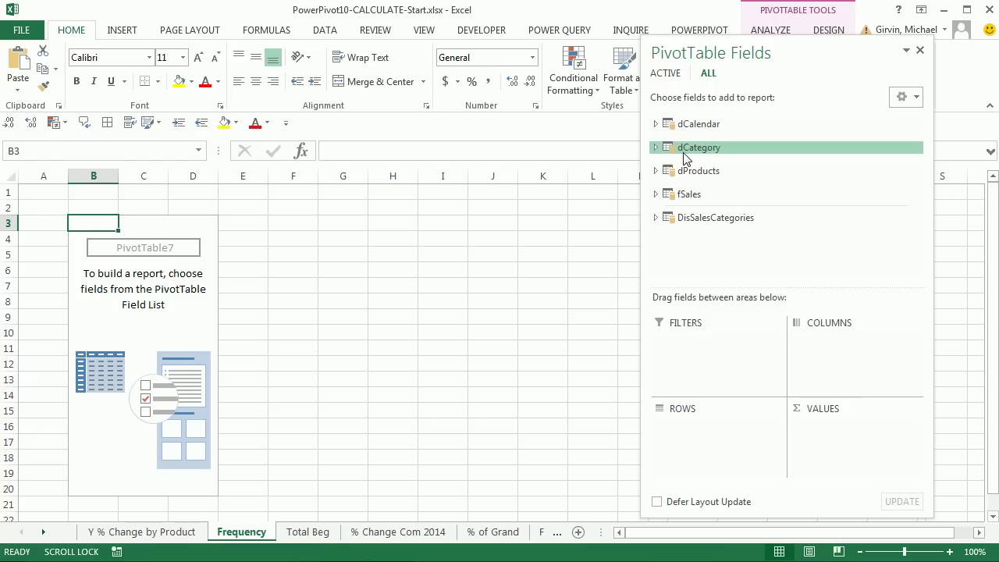
# Step: Build the PivotTable with SalesCategory in rows and the fSales measures Min of Lower and Max of Upper as values
pyautogui.click(659, 218)
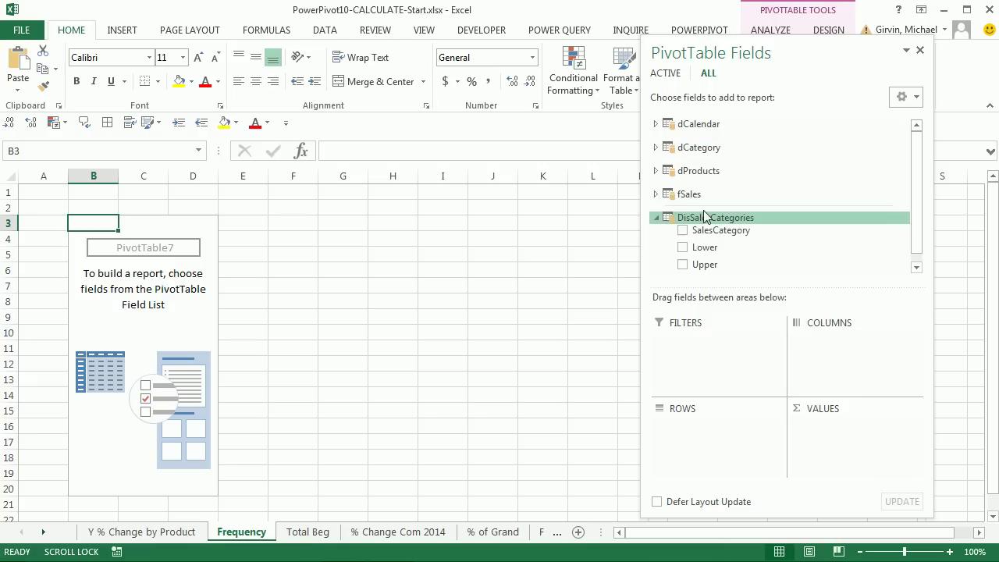
pyautogui.moveTo(714, 230); pyautogui.dragTo(718, 439)
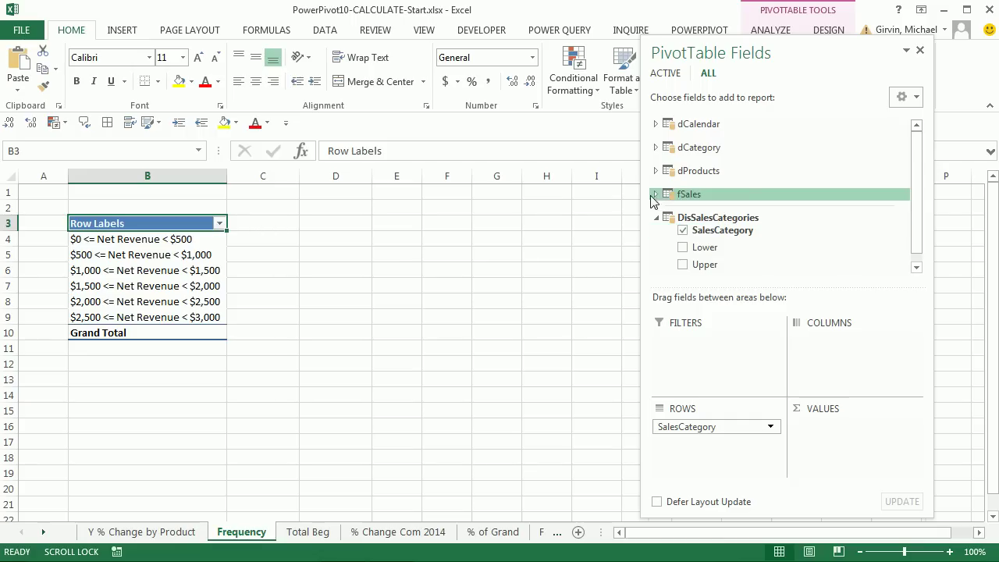
pyautogui.click(655, 193)
pyautogui.scroll(-5, 758, 236)
pyautogui.scroll(-4, 746, 260)
pyautogui.scroll(1, 703, 248)
pyautogui.moveTo(717, 209); pyautogui.dragTo(847, 437)
pyautogui.moveTo(720, 269); pyautogui.dragTo(820, 463)
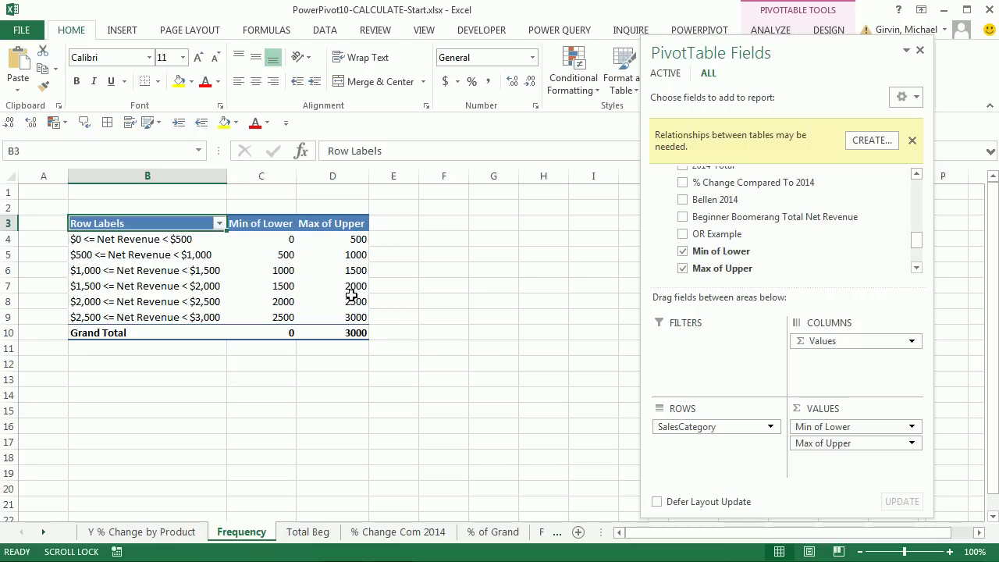
# Step: Check the lower and upper limits for the $1,500 to $2,000 category, and remove Min of Lower and Max of Upper from the PivotTable values
pyautogui.click(179, 290)
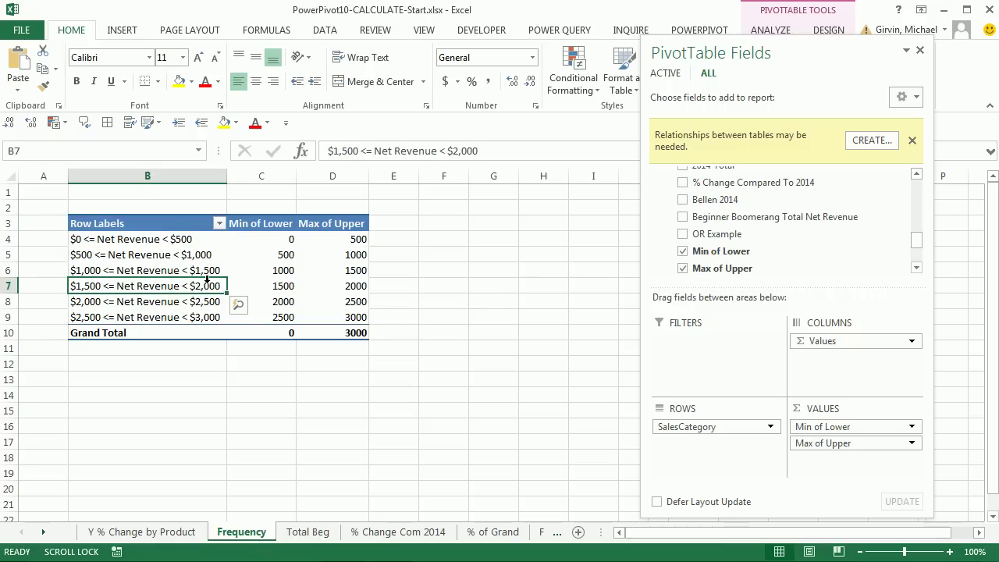
pyautogui.click(273, 286)
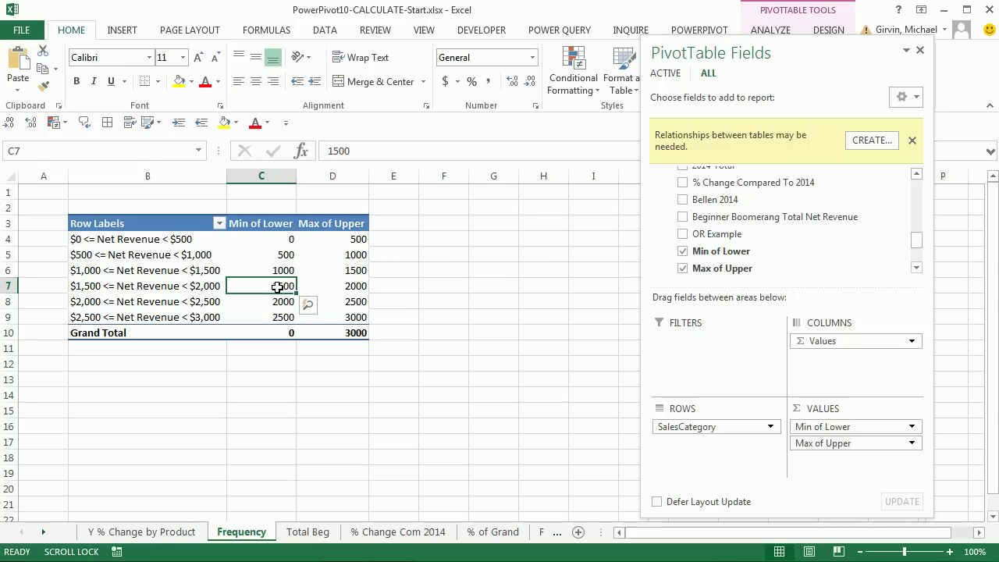
pyautogui.click(355, 284)
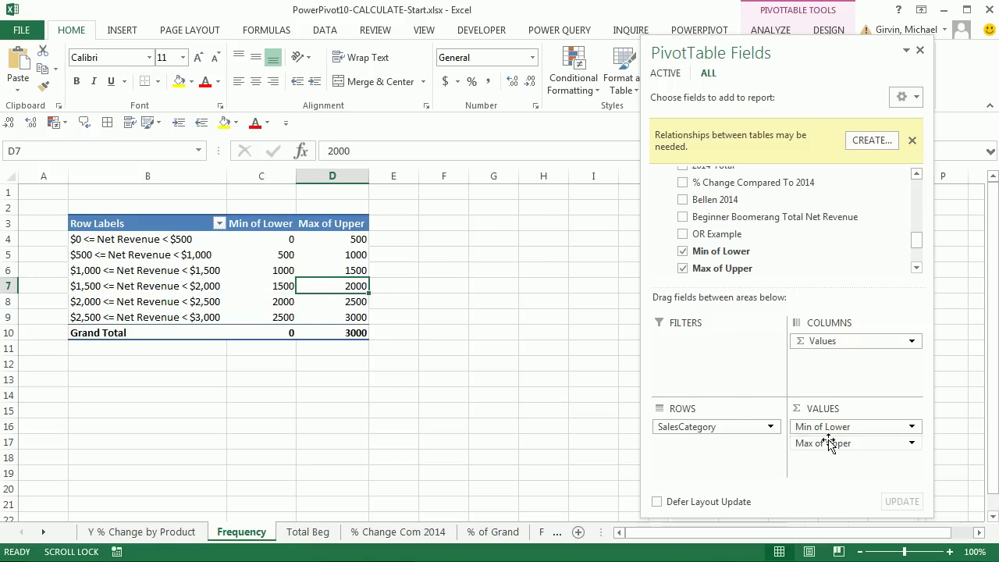
pyautogui.moveTo(880, 435); pyautogui.dragTo(862, 290)
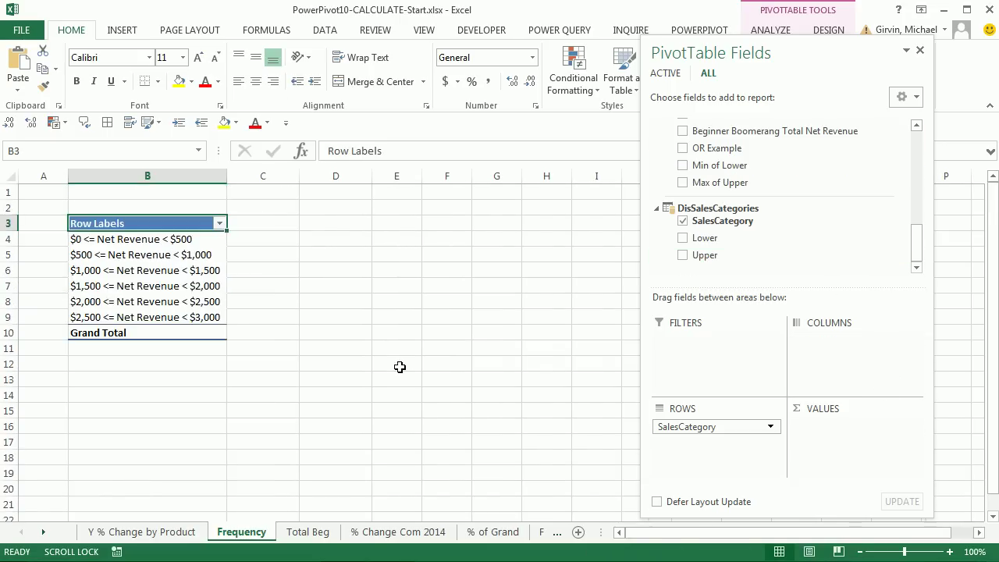
# Step: Switch to PowerPivot and, below Max of Upper, start the measure Total Net Revenue by Sales Category:=CALCULATE([Total Net Revenue],
pyautogui.hotkey('alt', 'Tab')
pyautogui.click(726, 514)
pyautogui.scroll(-2, 748, 479)
pyautogui.write('Total Net Revenue by Sales Category:=c')
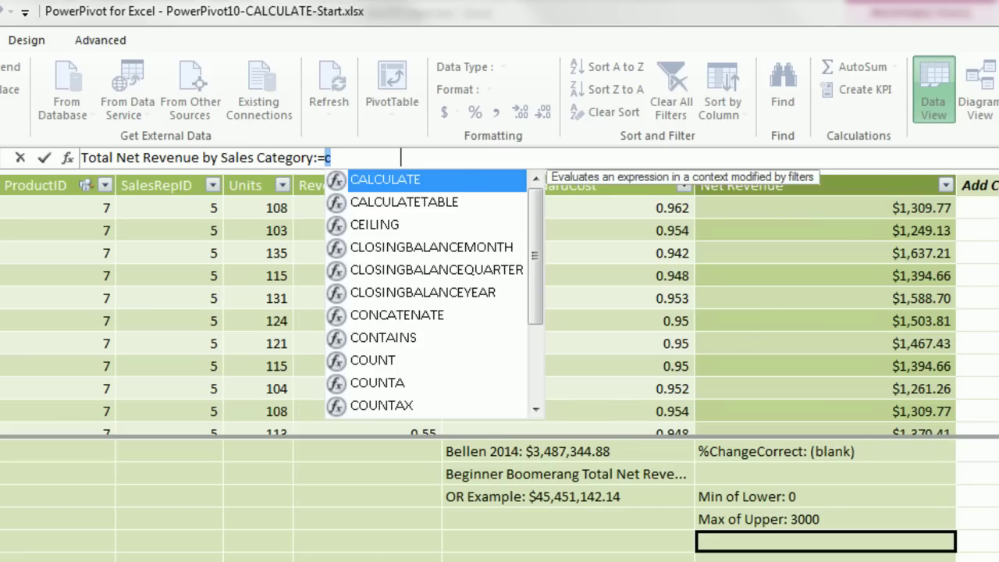
pyautogui.press('Tab')
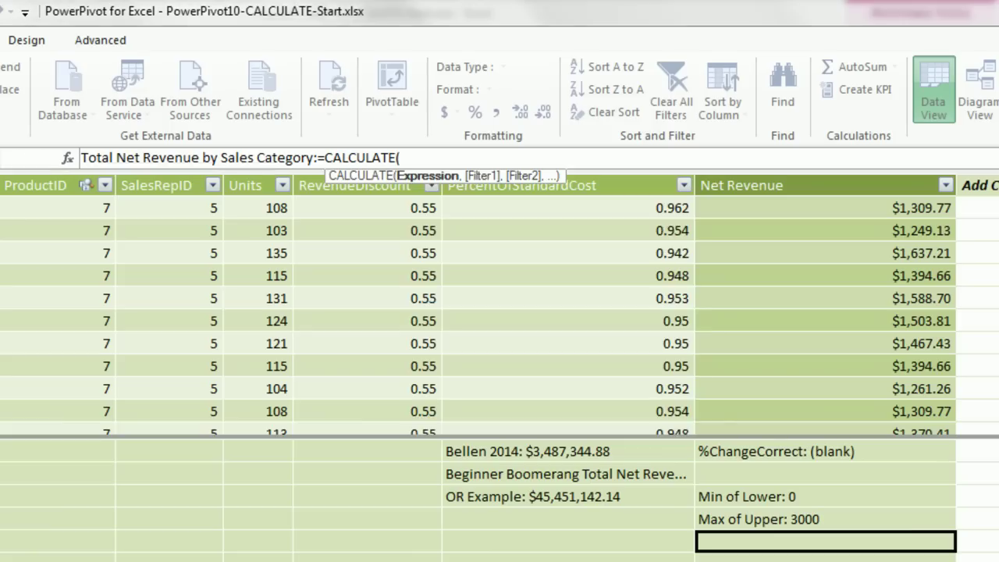
pyautogui.write('[t')
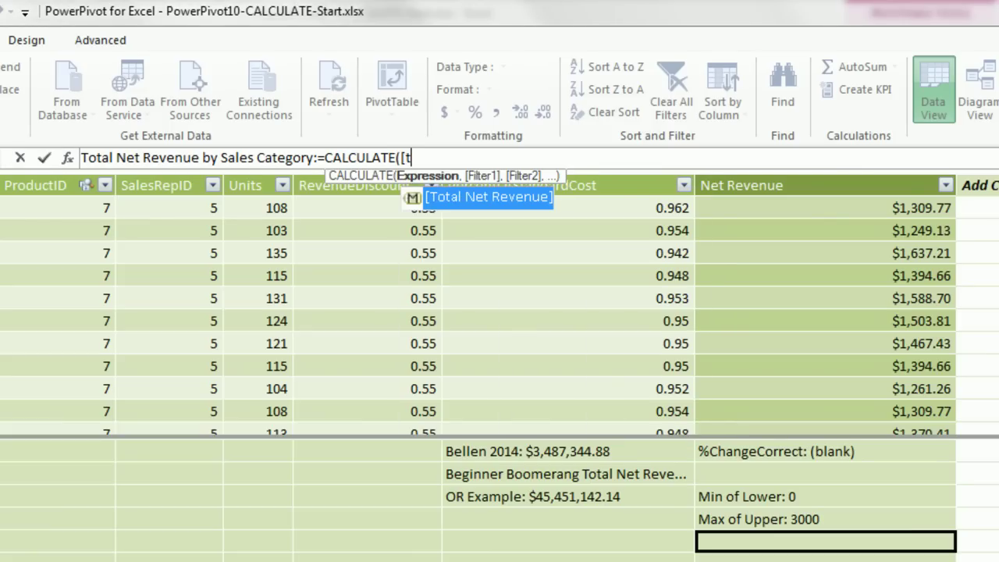
pyautogui.press('Tab')
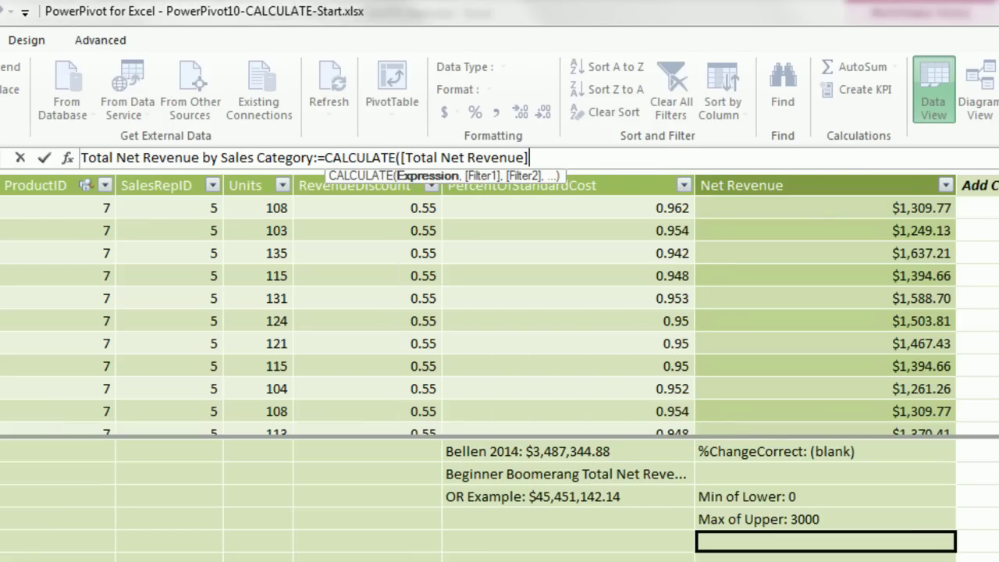
pyautogui.write(',')
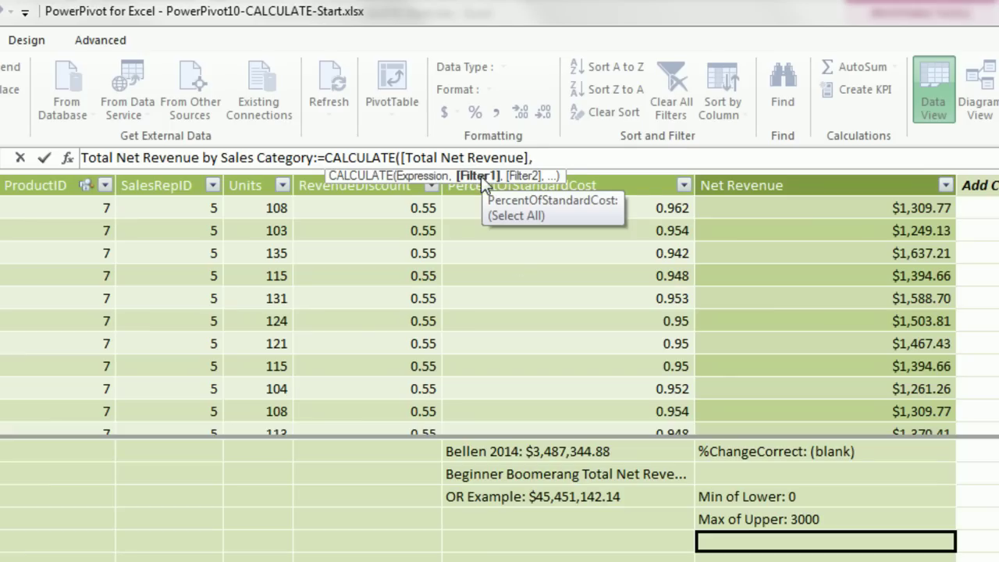
# Step: Add a FILTER over fSales as the first CALCULATE filter, with the condition fSales[Net Revenue]>=[Min of Lower]
pyautogui.write('FILTER(')
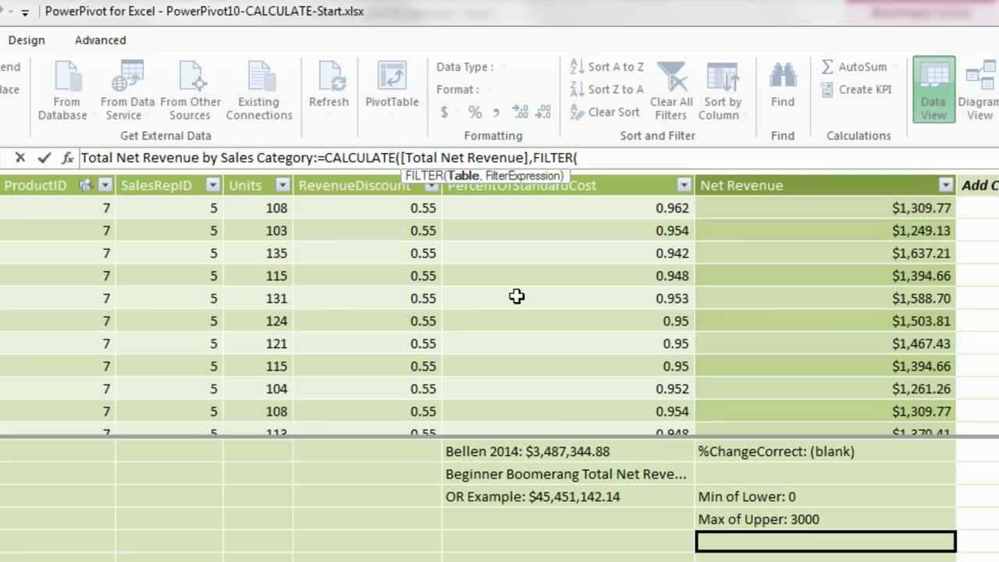
pyautogui.write('fs')
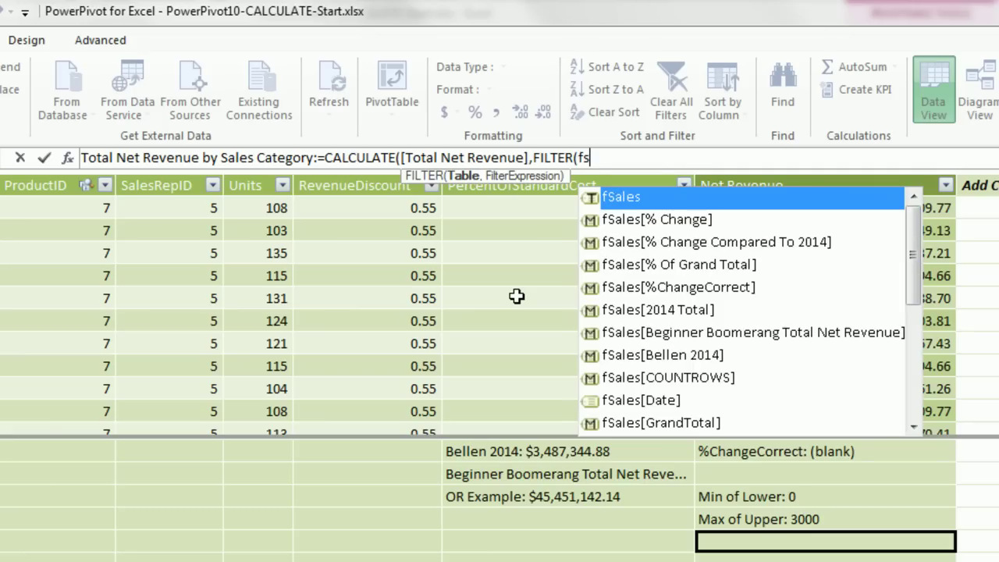
pyautogui.press('Tab')
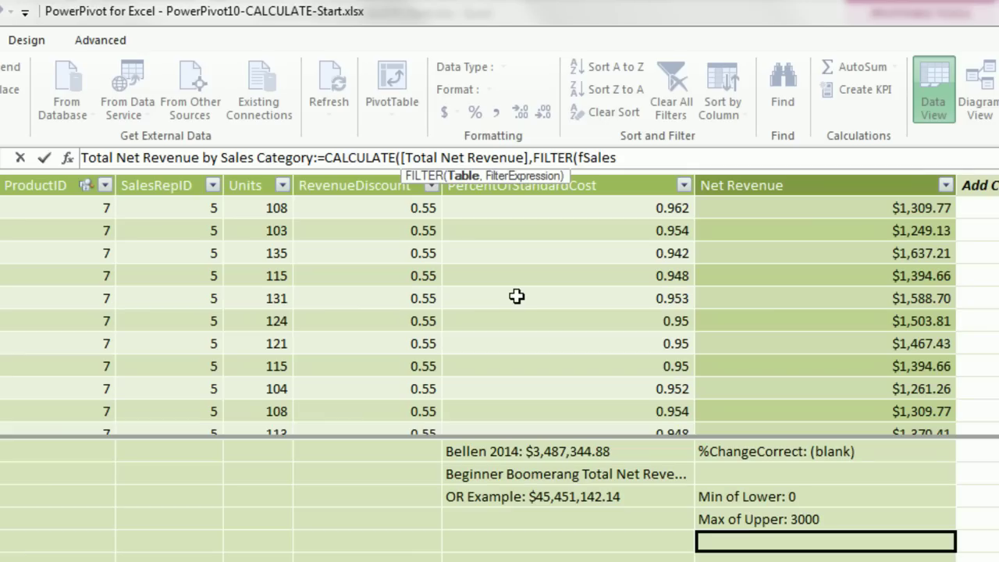
pyautogui.write(',')
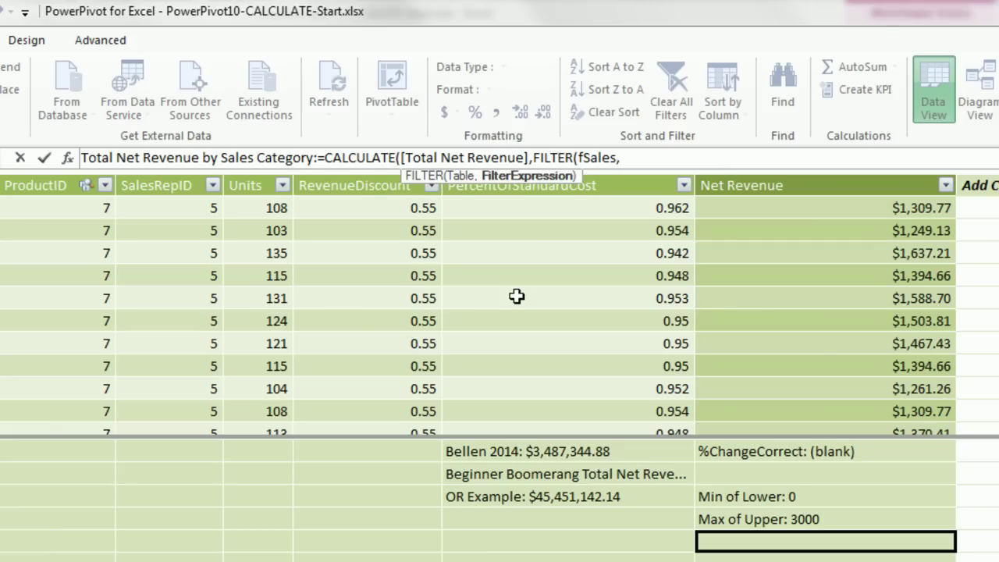
pyautogui.write('fs')
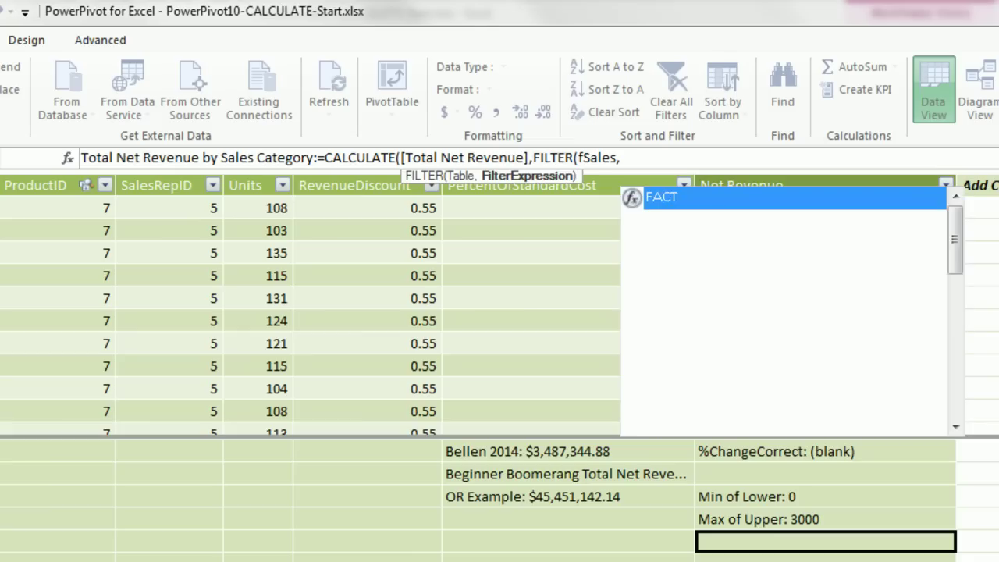
pyautogui.press('Down')
pyautogui.press('Down')
pyautogui.press('pagedown')
pyautogui.press('Down')
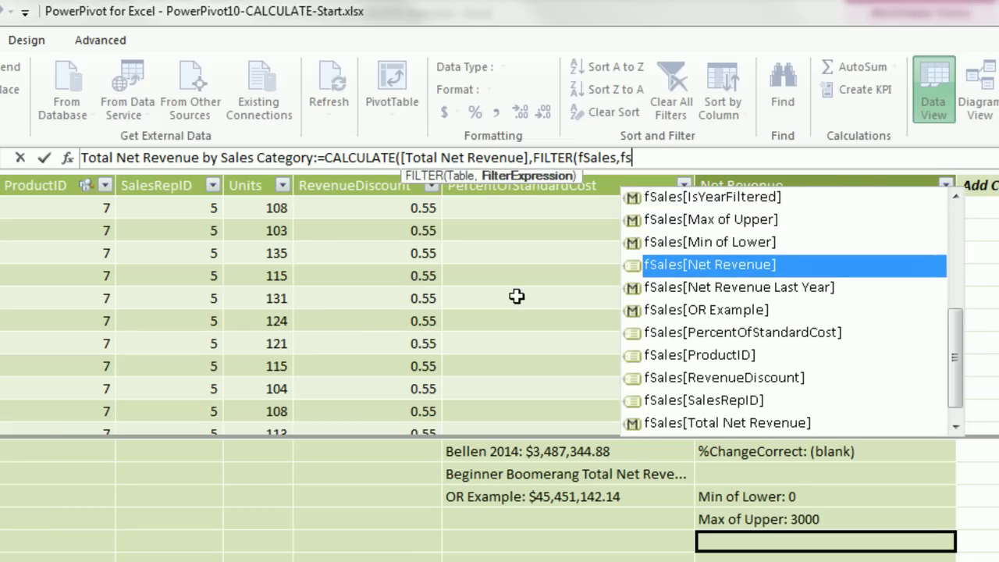
pyautogui.press('Tab')
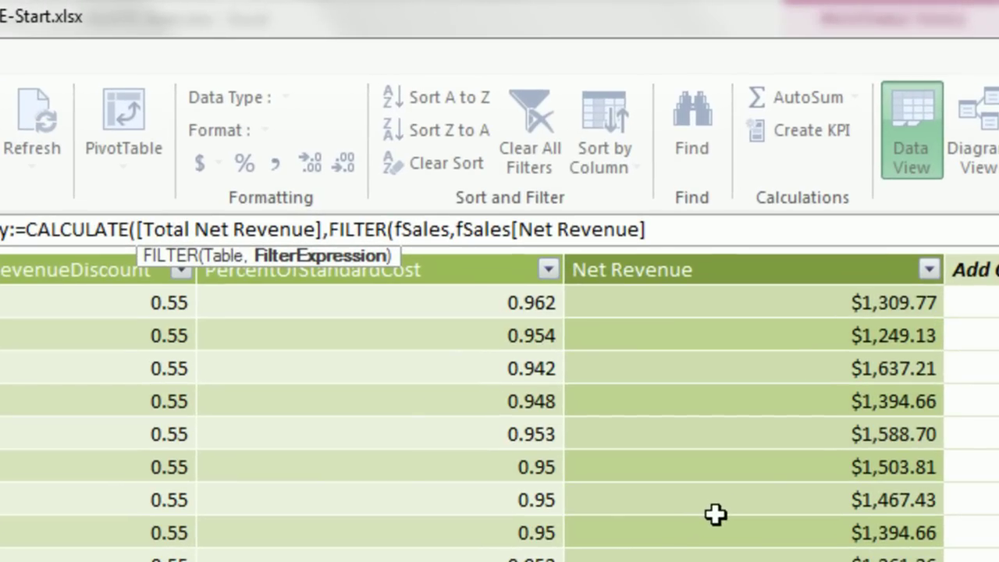
pyautogui.write('>=')
pyautogui.write('[mi')
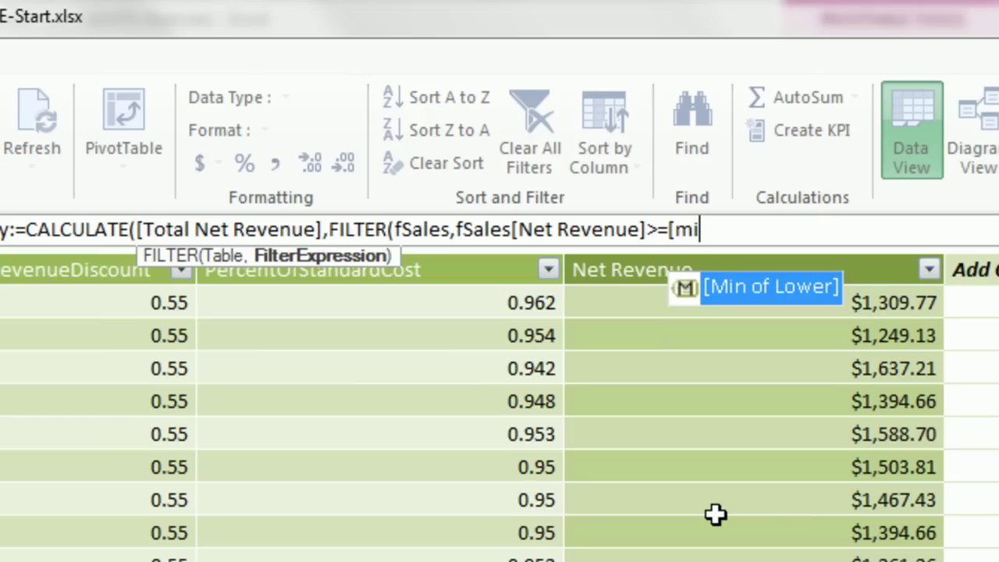
pyautogui.press('Tab')
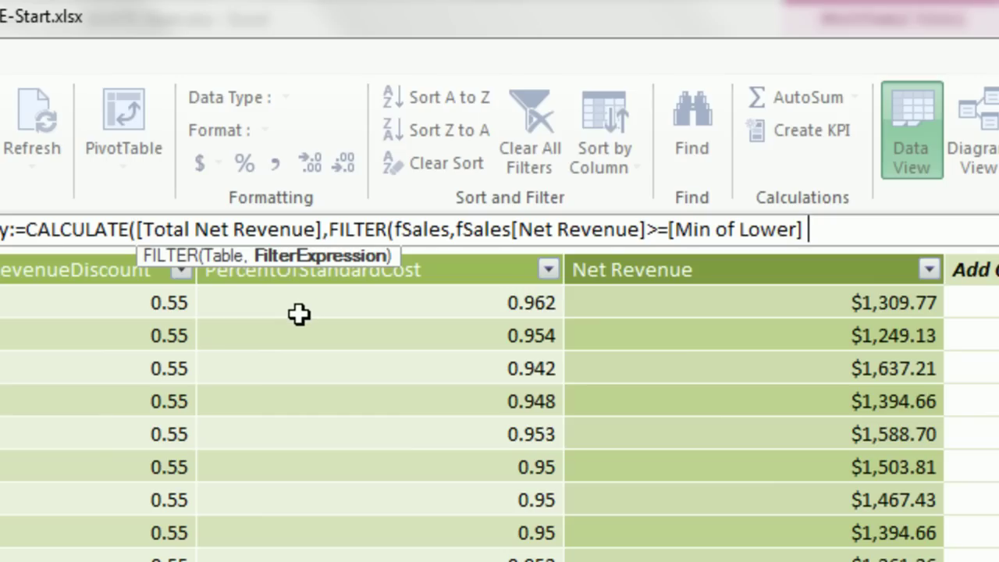
# Step: Extend the filter condition with && fSales[Net Revenue]<[Max of Upper], close both functions and commit the measure
pyautogui.write('&&')
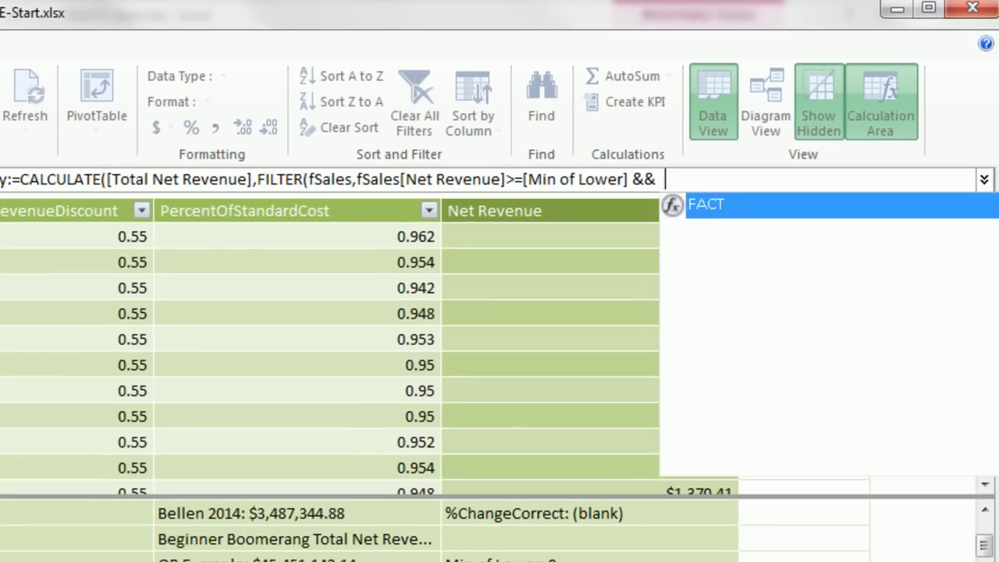
pyautogui.write(' fs')
pyautogui.press('Down')
pyautogui.press('pagedown')
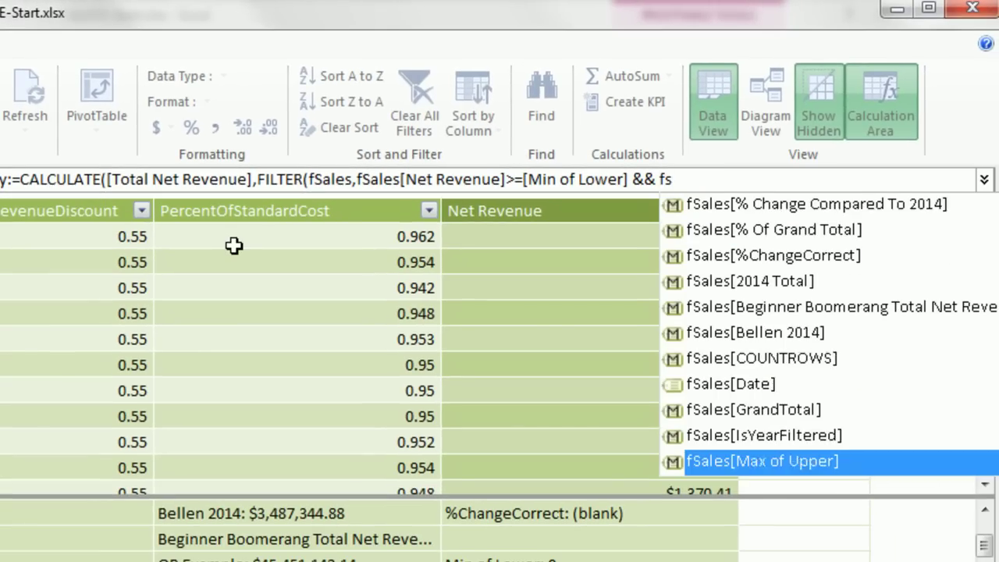
pyautogui.press('Down')
pyautogui.press('Down')
pyautogui.press('Tab')
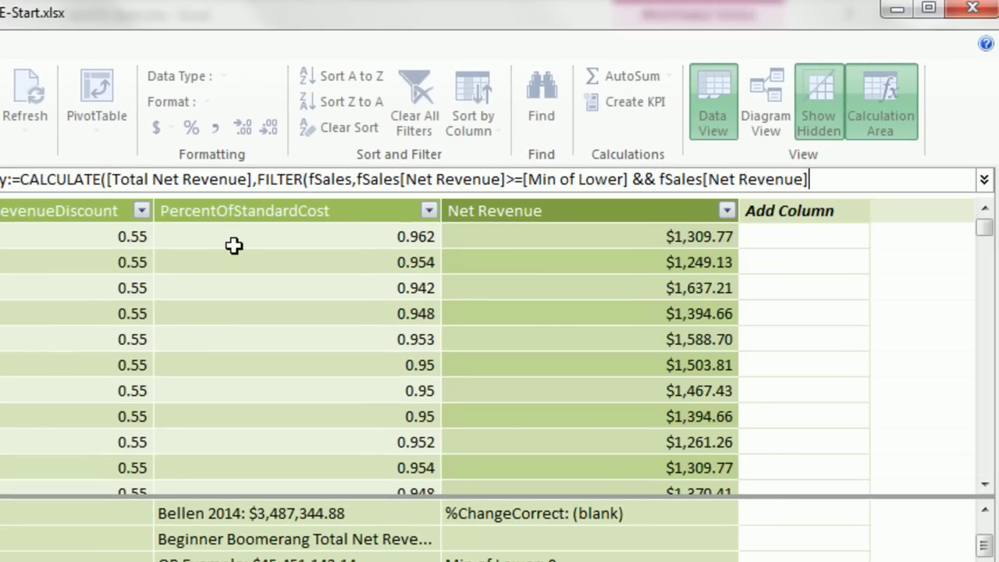
pyautogui.write('<[ma')
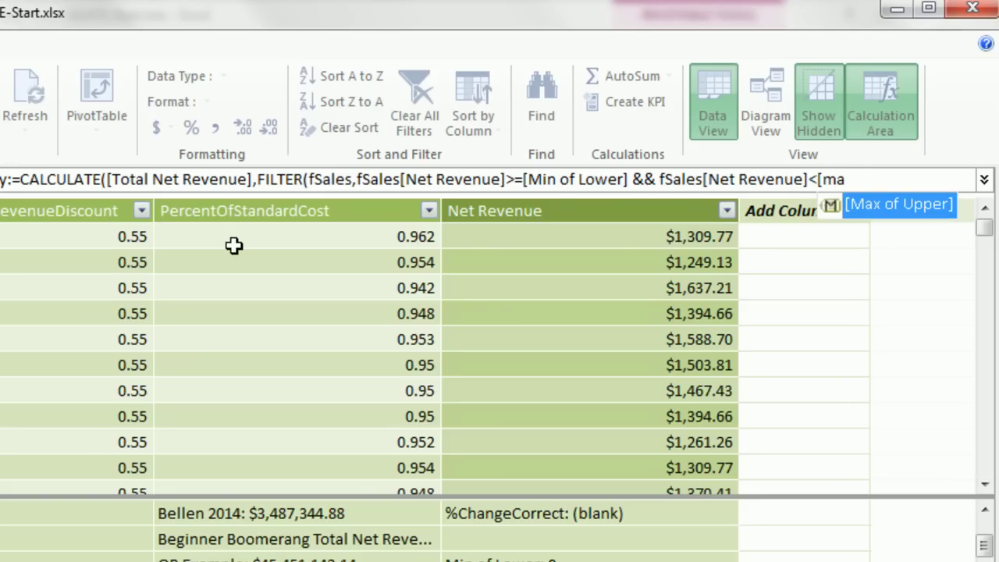
pyautogui.press('Tab')
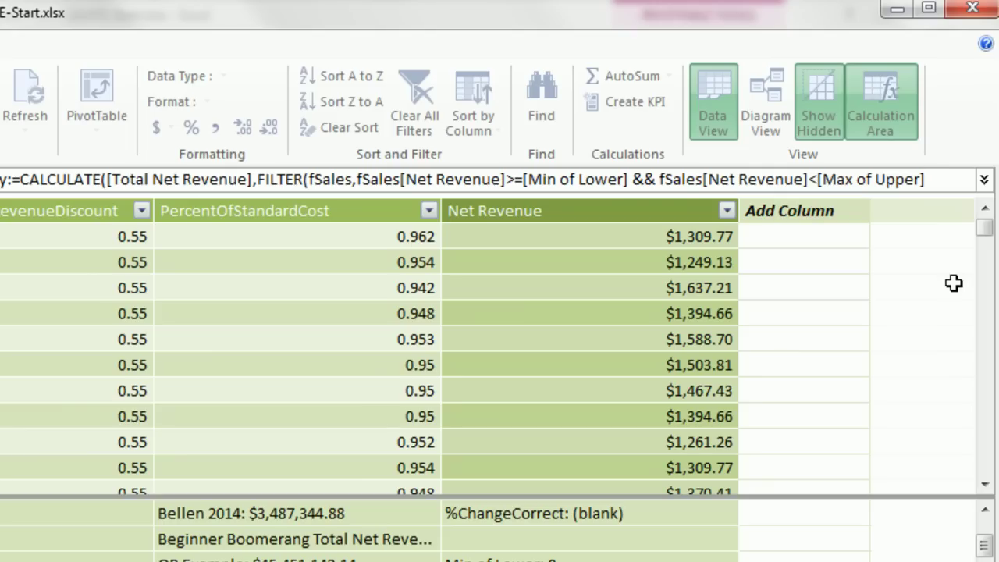
pyautogui.write(')')
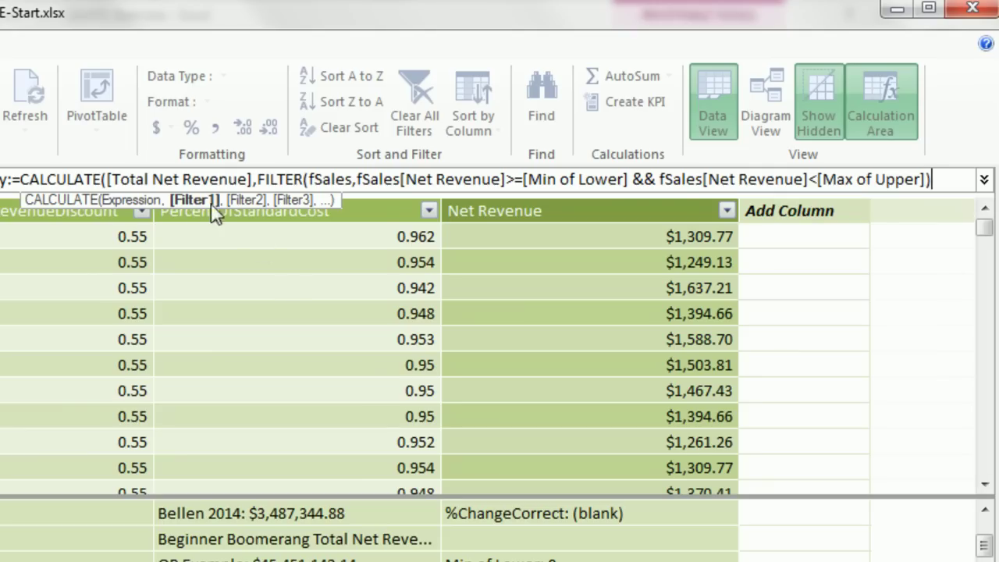
pyautogui.moveTo(258, 185); pyautogui.dragTo(933, 184)
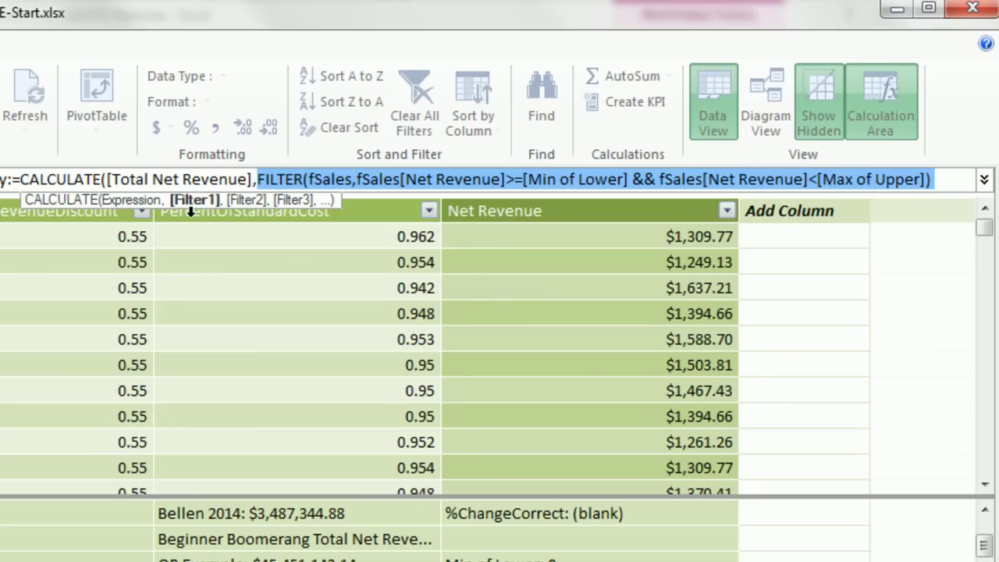
pyautogui.click(930, 179)
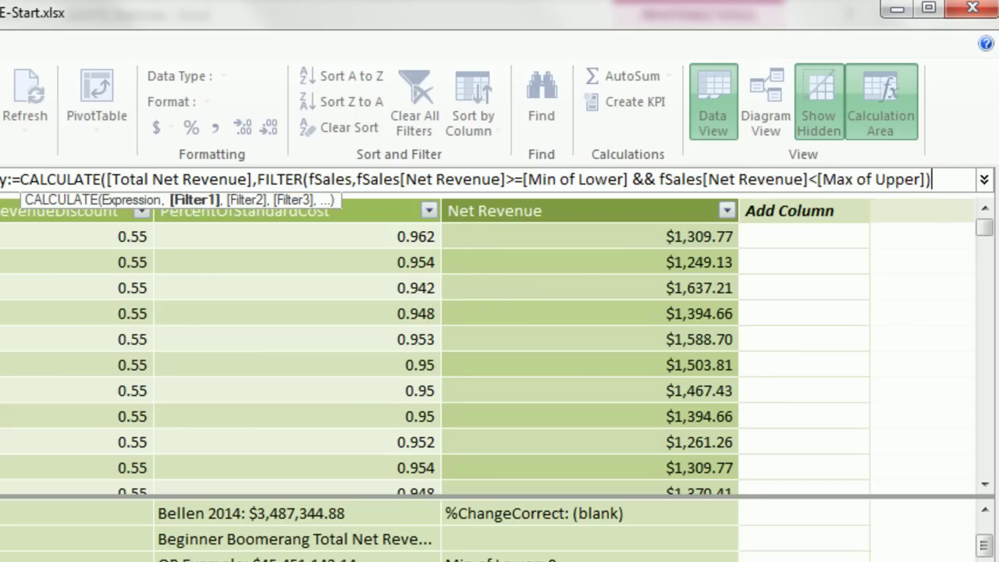
pyautogui.write(')')
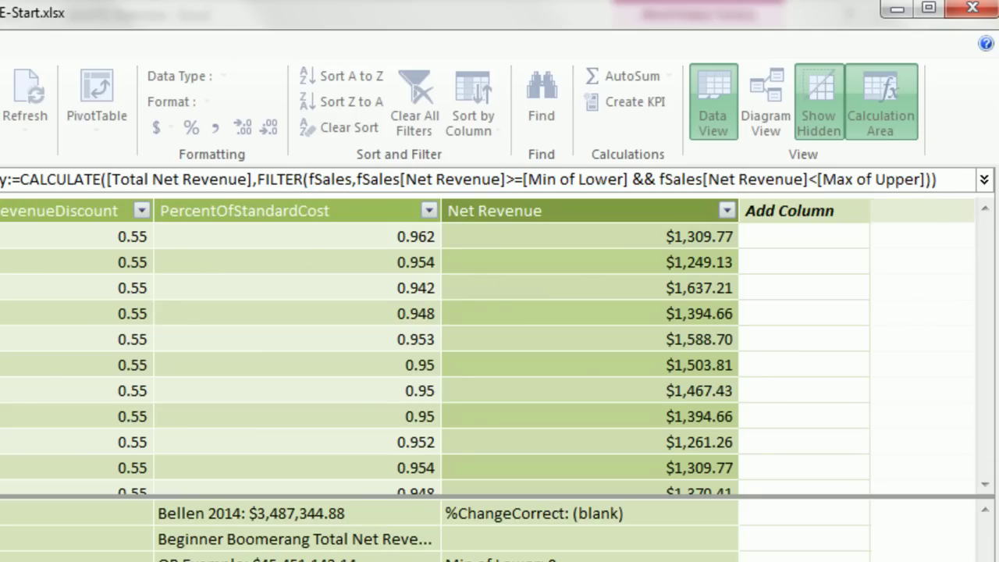
pyautogui.press('Return')
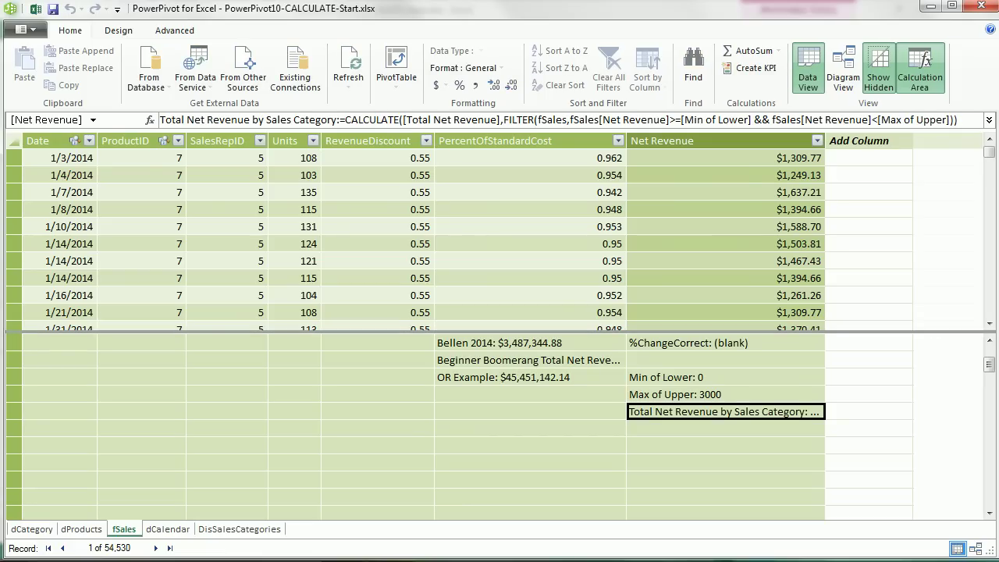
# Step: Widen the Net Revenue column and format the Total Net Revenue by Sales Category measure as English (United States) dollar currency
pyautogui.moveTo(825, 141); pyautogui.dragTo(915, 145)
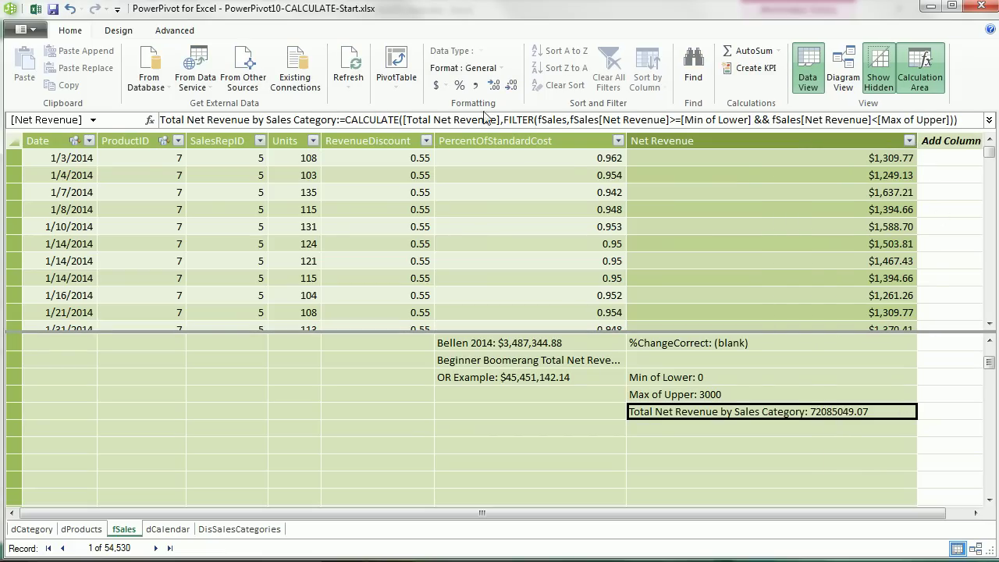
pyautogui.click(442, 86)
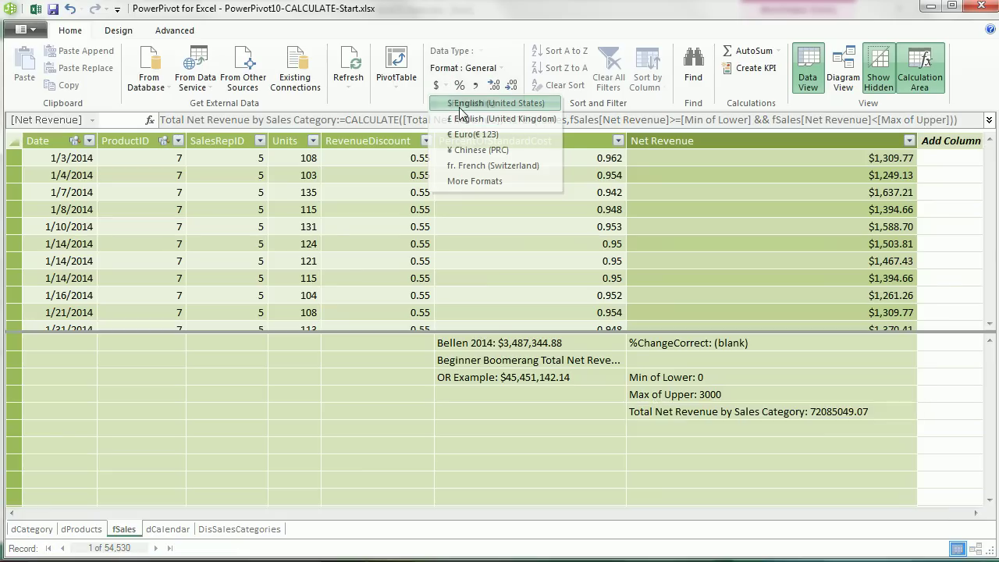
pyautogui.click(462, 103)
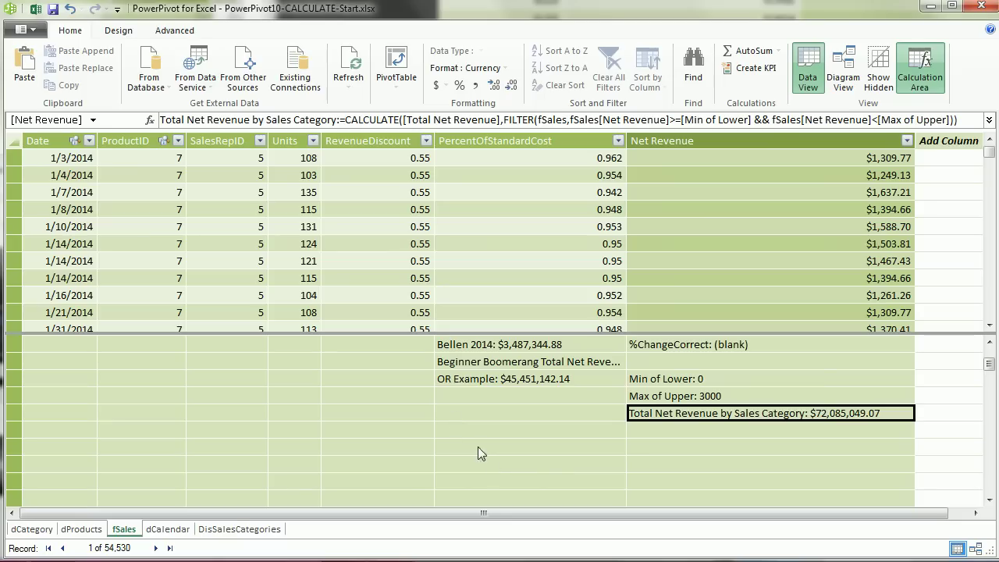
# Step: Switch to Excel and add the fSales measure Total Net Revenue by Sales Category to the values of the Frequency PivotTable
pyautogui.hotkey('alt', 'Tab')
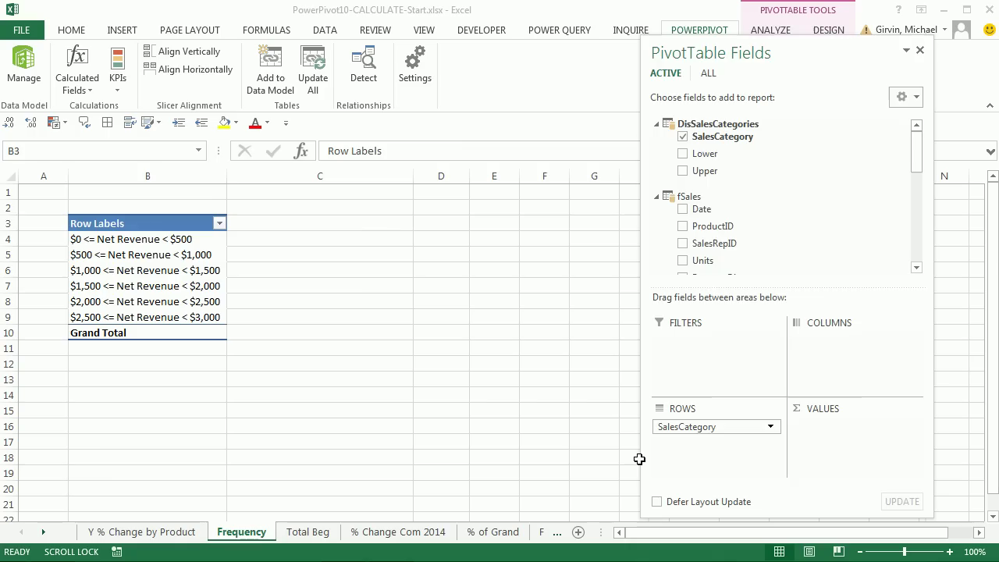
pyautogui.click(211, 280)
pyautogui.click(211, 277)
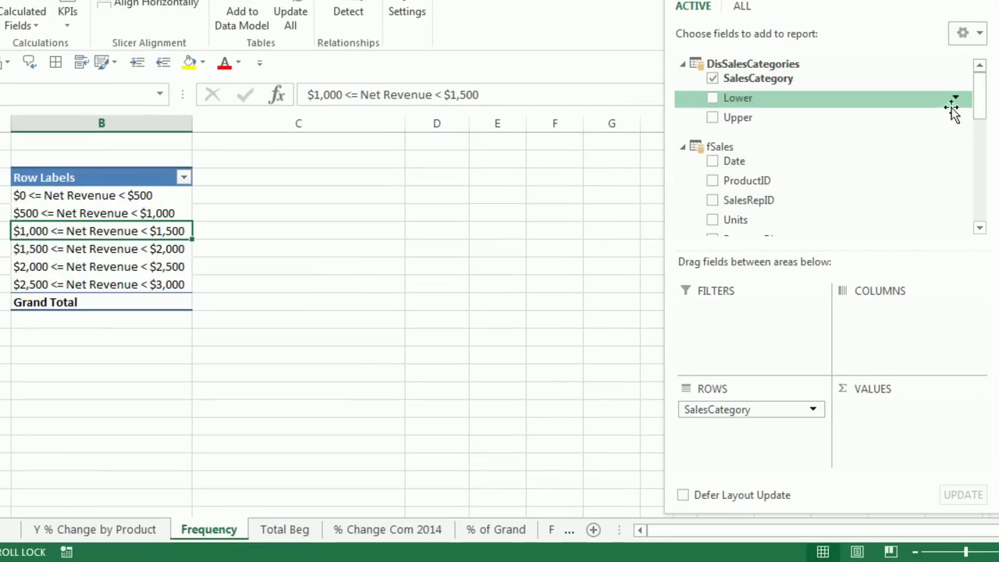
pyautogui.moveTo(983, 106); pyautogui.dragTo(981, 223)
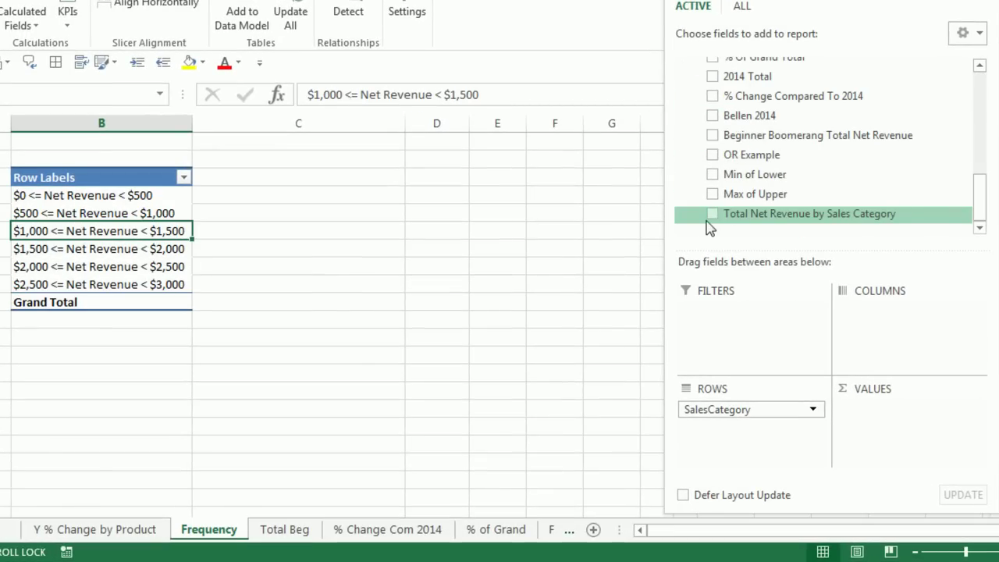
pyautogui.moveTo(713, 214); pyautogui.dragTo(900, 424)
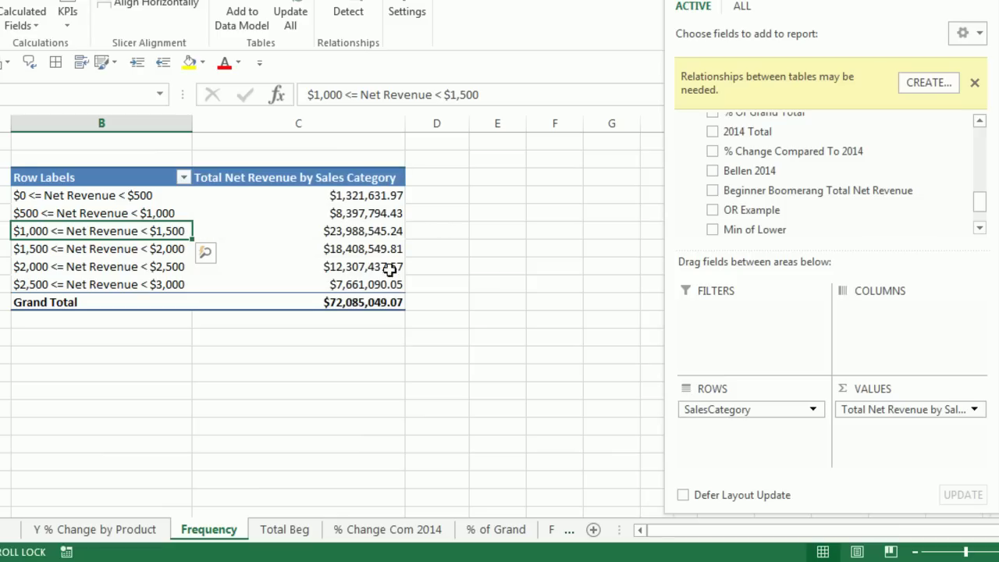
# Step: Check the PivotTable's revenue totals for the $500 to $1,000, $1,000 to $1,500 and $2,000 to $2,500 categories
pyautogui.click(355, 212)
pyautogui.click(351, 232)
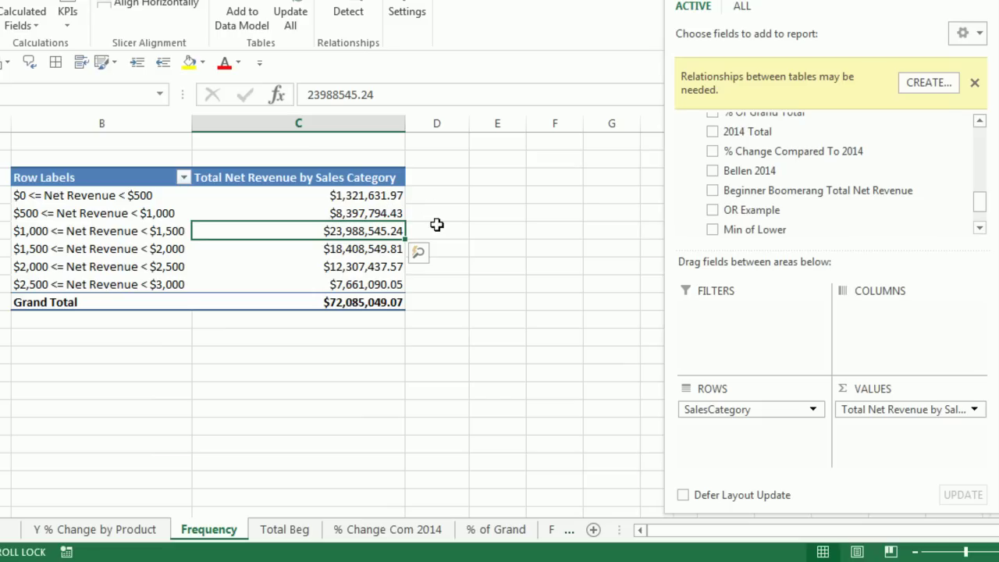
pyautogui.click(346, 266)
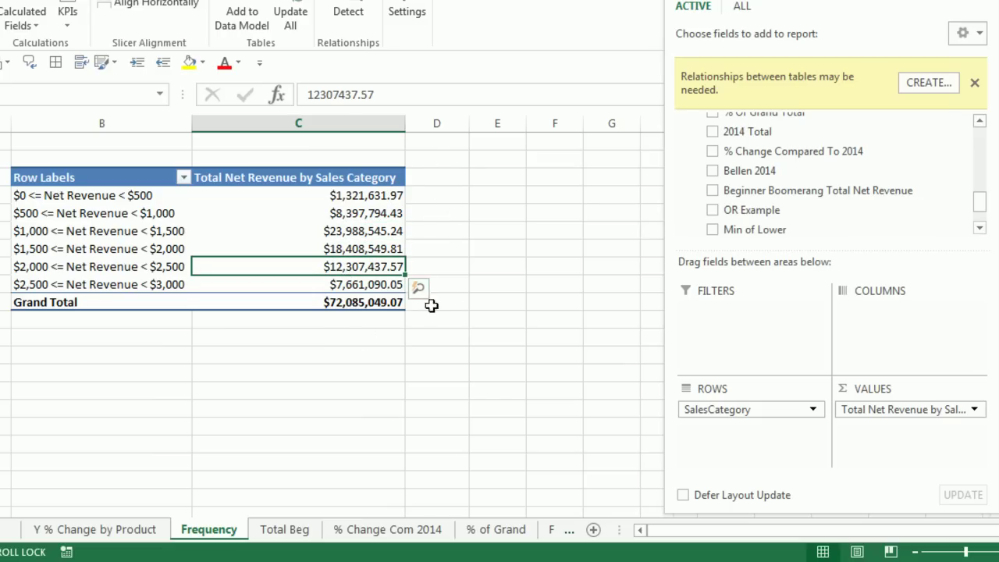
# Step: Switch to PowerPivot and compare the fSales Net Revenue values with the category limits in the DisSalesCategories table
pyautogui.hotkey('alt', 'Tab')
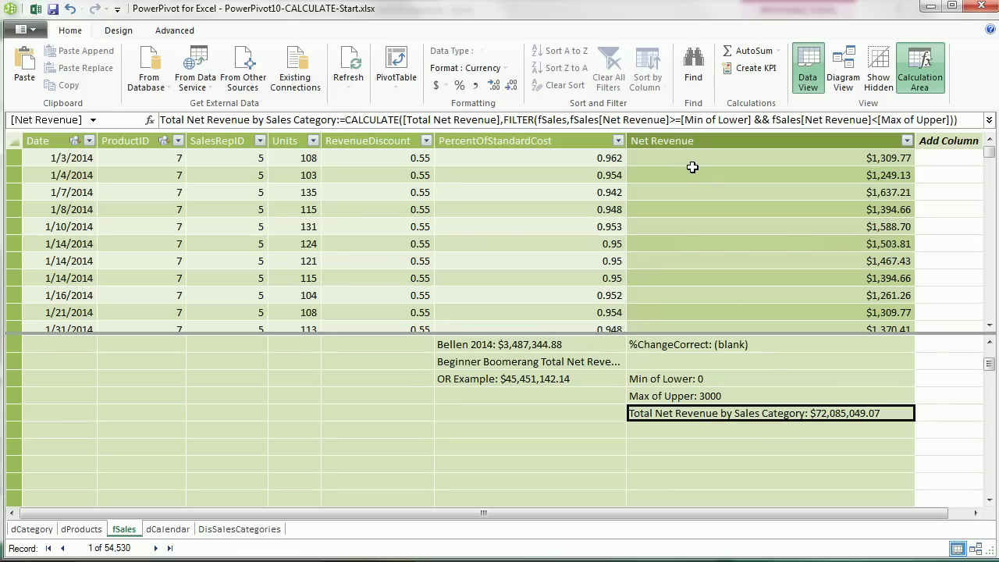
pyautogui.moveTo(692, 158); pyautogui.dragTo(691, 312)
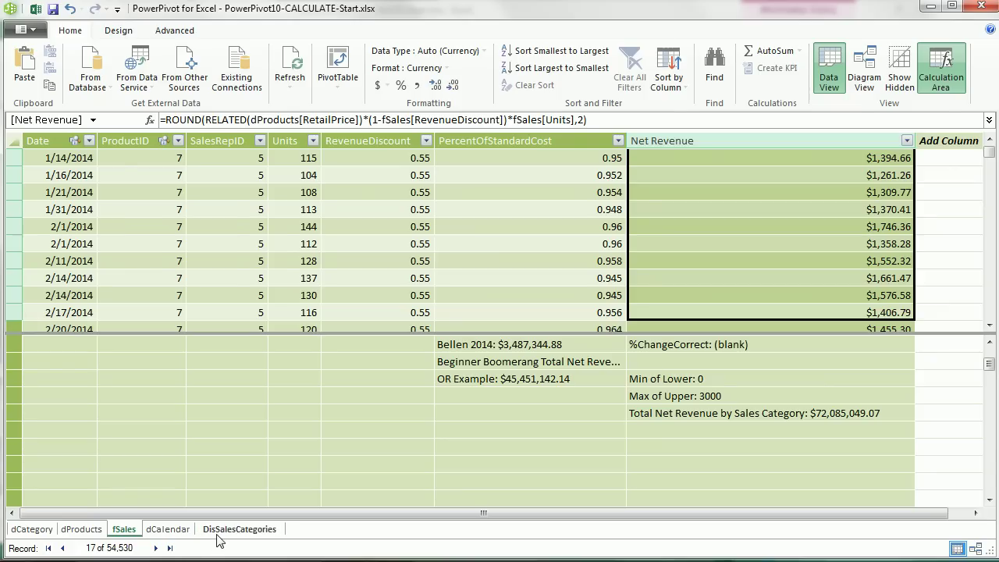
pyautogui.click(220, 533)
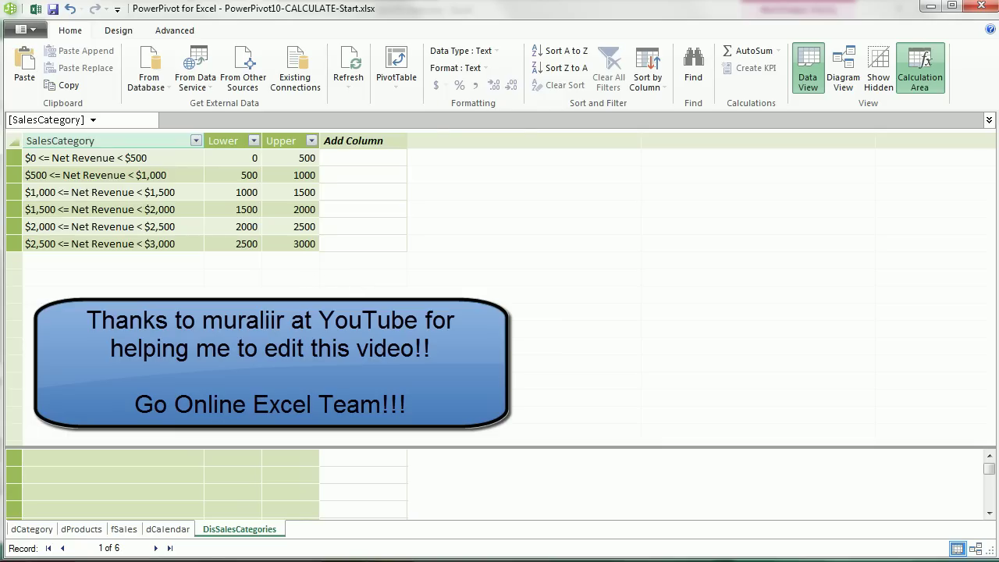
pyautogui.click(122, 531)
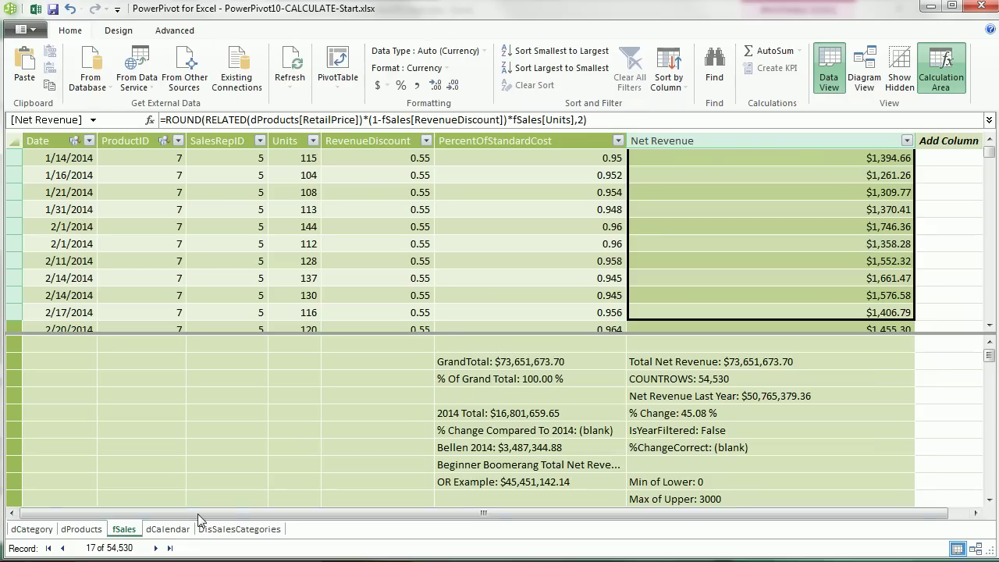
# Step: Begin a measure named Test Max For Net Revenue with the MAX function in an empty cell below the fSales measures
pyautogui.click(895, 384)
pyautogui.scroll(-3, 883, 380)
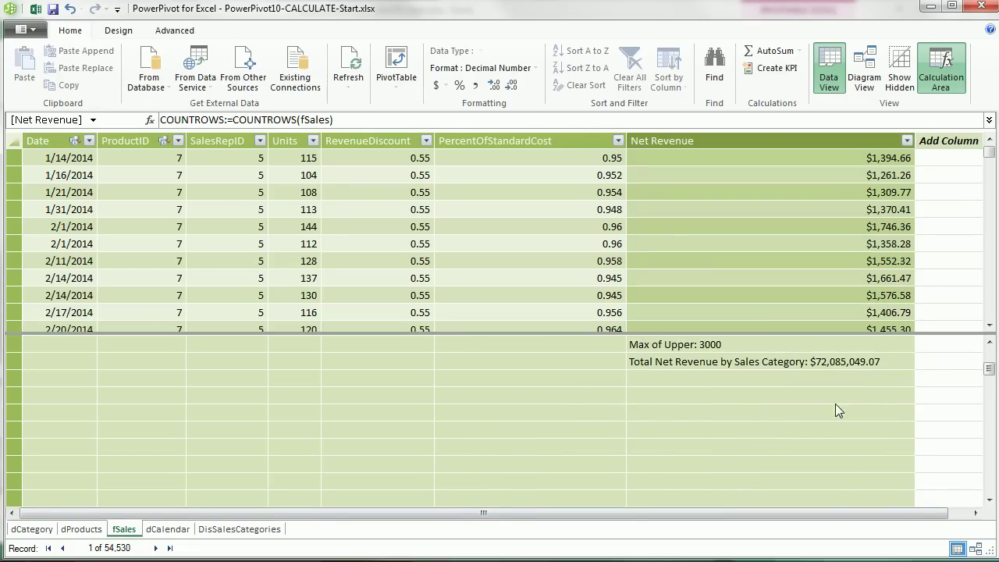
pyautogui.click(682, 440)
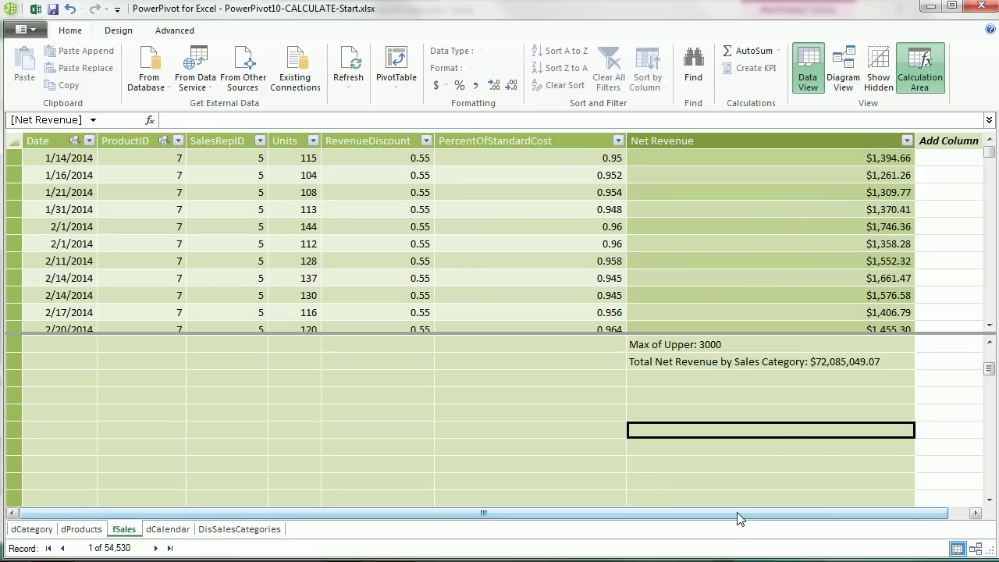
pyautogui.write('=')
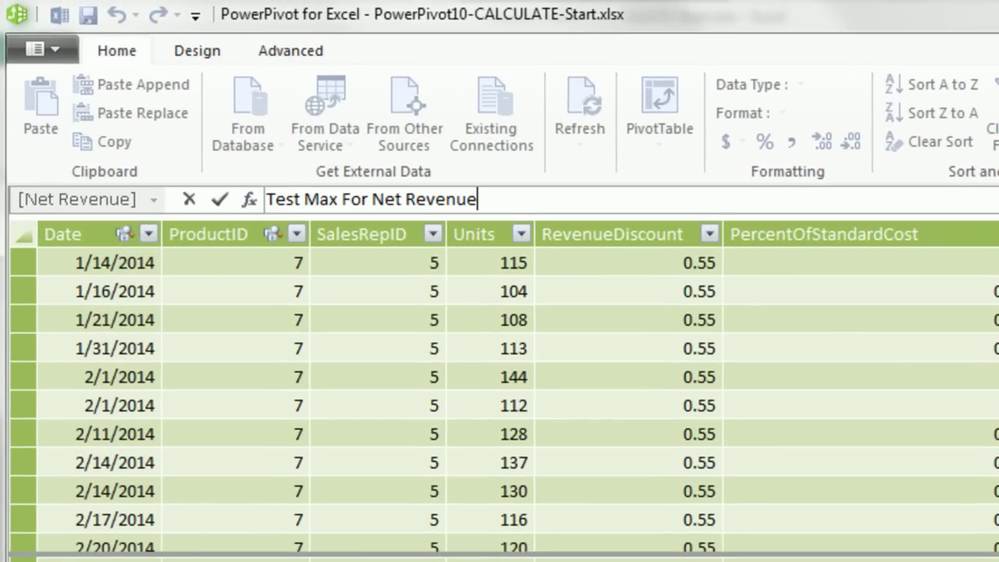
pyautogui.write('=max')
pyautogui.press('Tab')
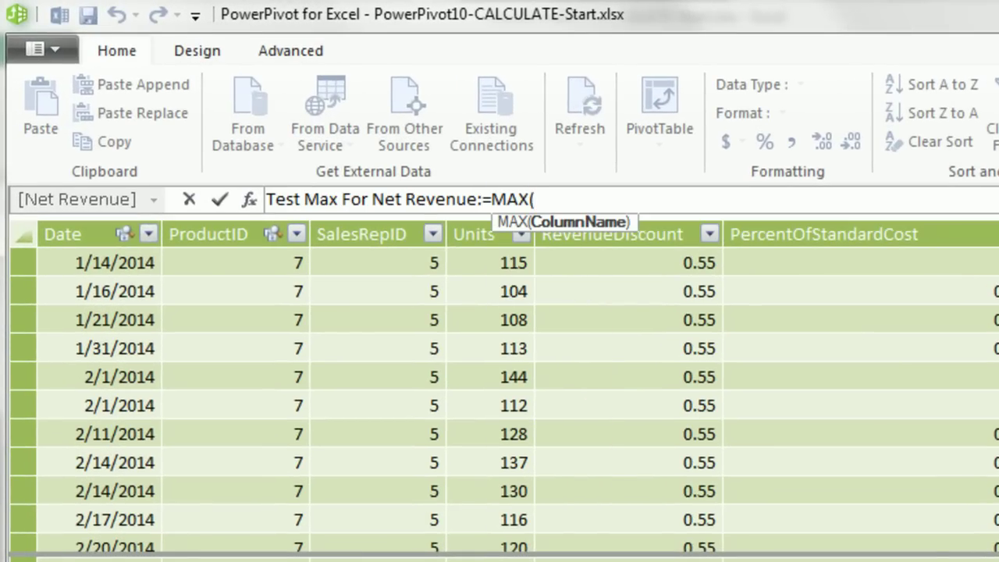
# Step: Supply fSales[Net Revenue] as the MAX column, close the function and commit the test measure
pyautogui.write('fs')
pyautogui.press('Down')
pyautogui.press('Down')
pyautogui.press('Down')
pyautogui.press('Down')
pyautogui.press('Down')
pyautogui.press('Down')
pyautogui.press('Down')
pyautogui.press('Down')
pyautogui.press('Down')
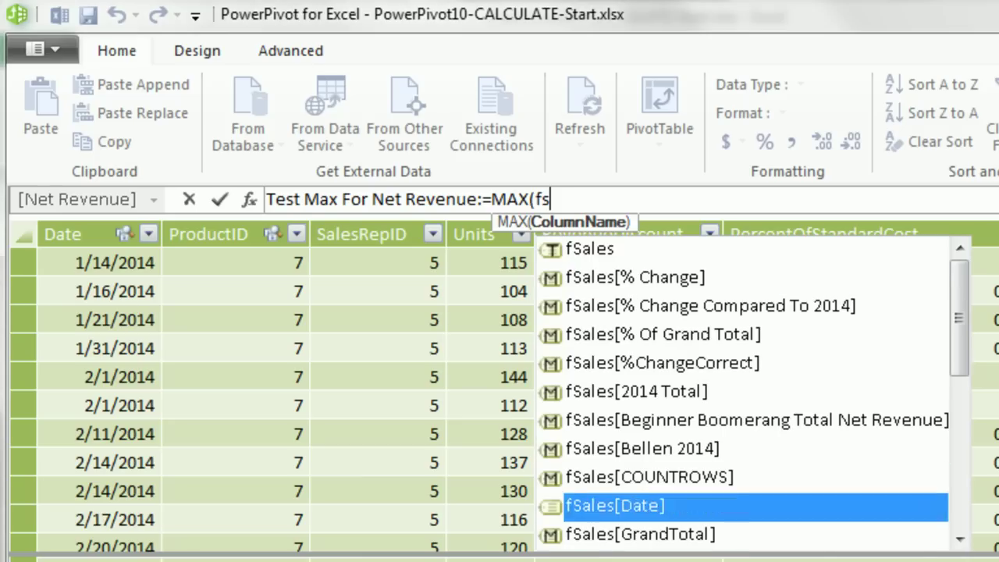
pyautogui.press('Down')
pyautogui.press('Down')
pyautogui.press('Down')
pyautogui.press('Down')
pyautogui.press('Down')
pyautogui.press('Down')
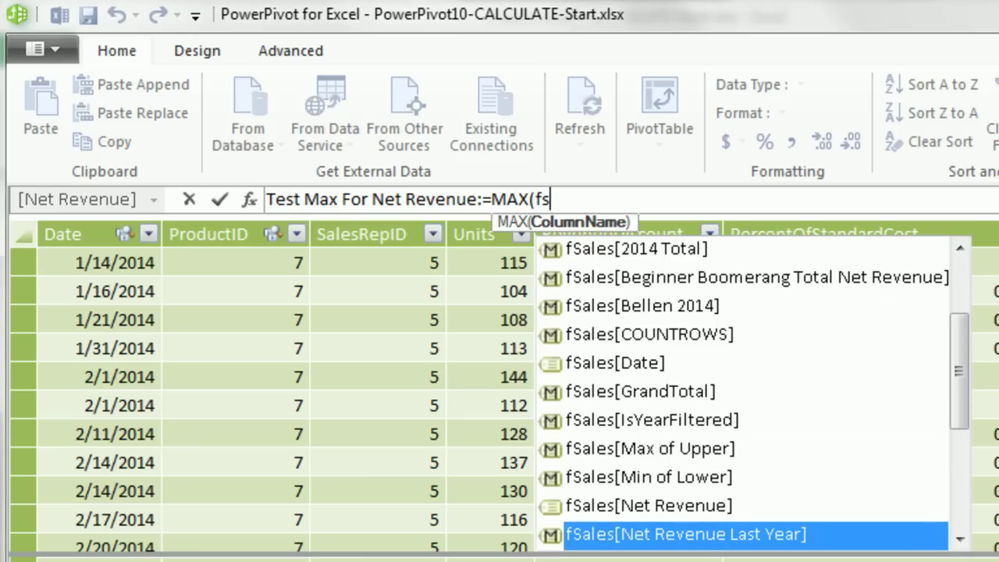
pyautogui.press('Up')
pyautogui.press('Tab')
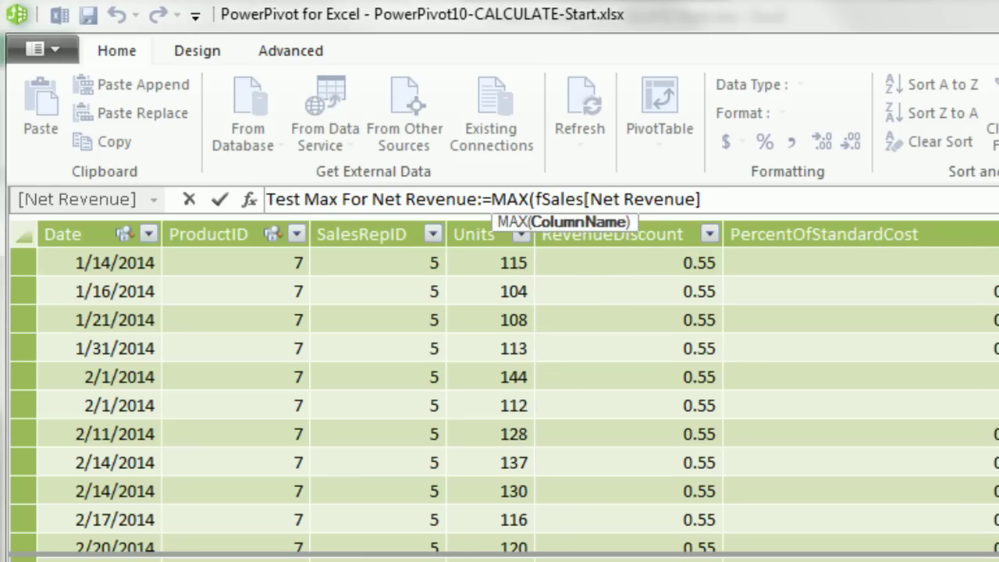
pyautogui.write(')')
pyautogui.press('Return')
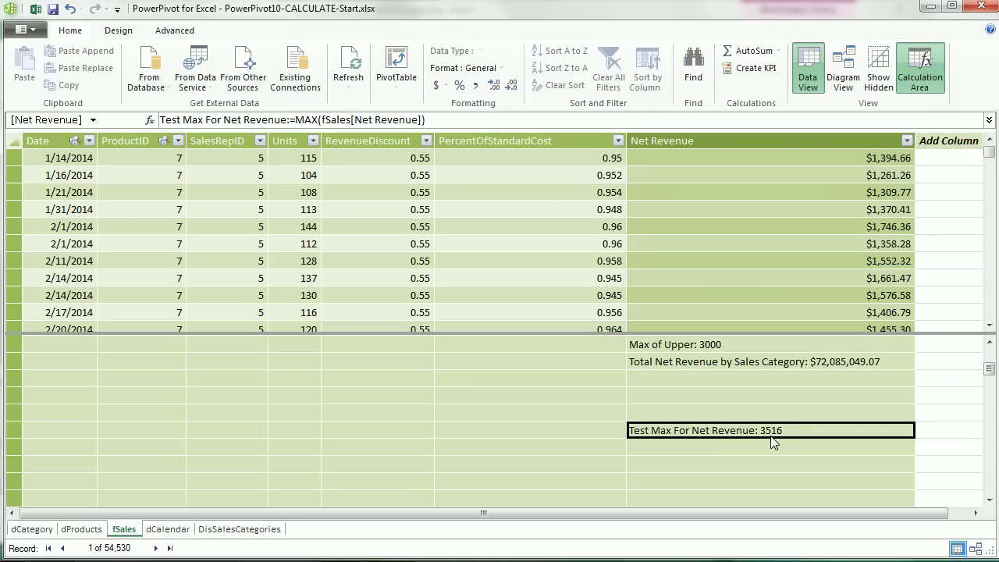
# Step: Review the limits in the DisSalesCategories table, then switch to the Excel source workbook and show its DisSalesCategories sheet
pyautogui.click(239, 529)
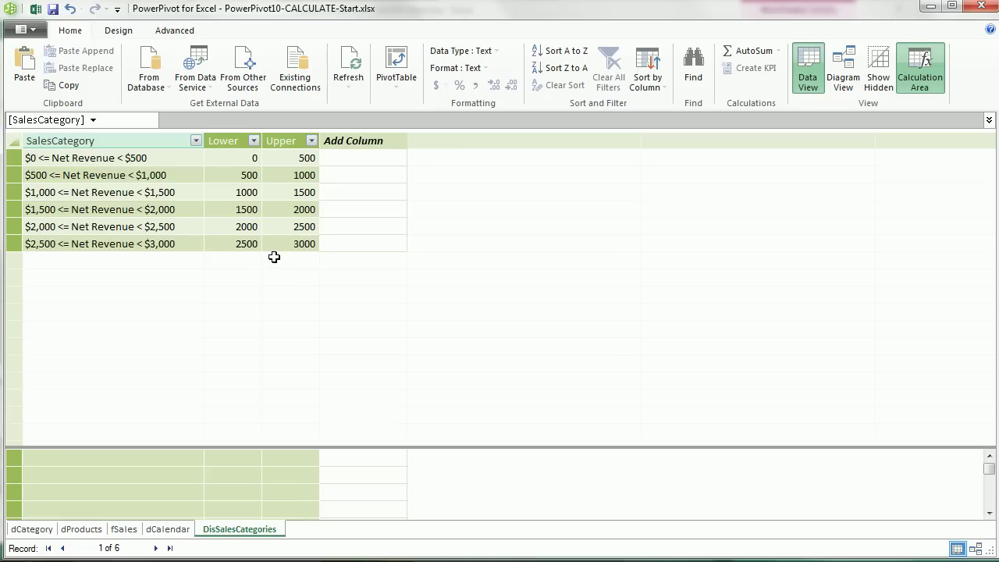
pyautogui.hotkey('alt', 'Tab')
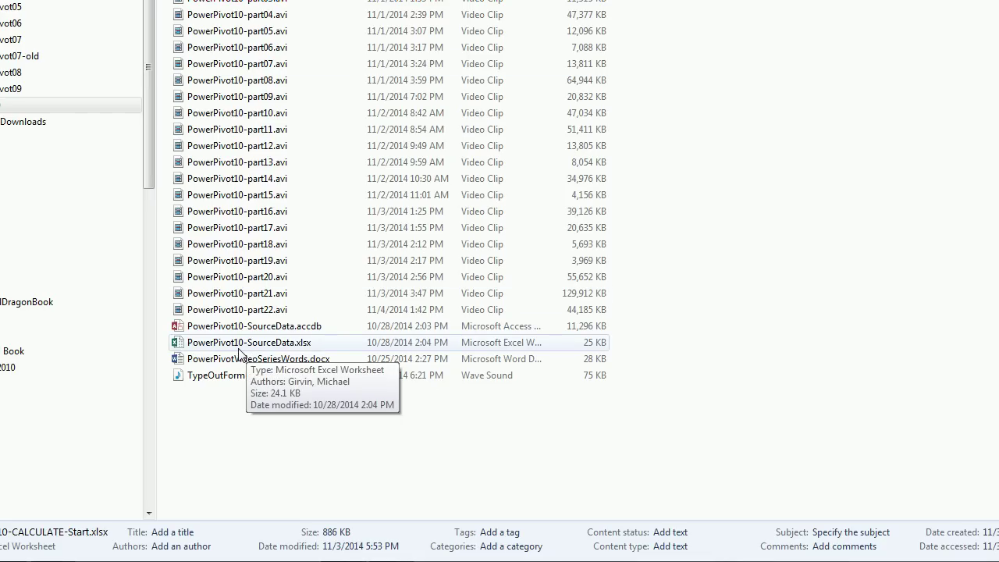
pyautogui.hotkey('alt', 'Tab')
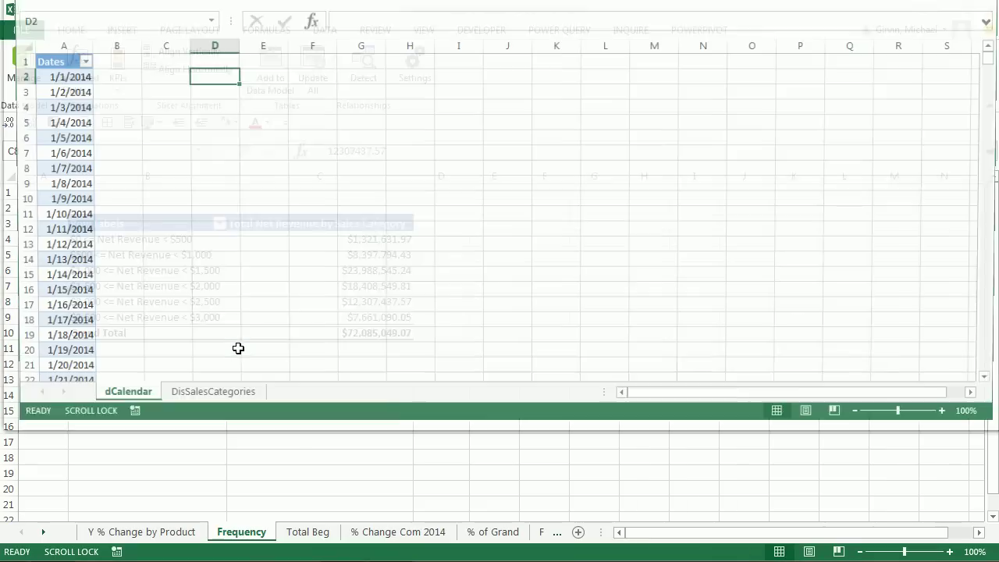
pyautogui.click(190, 401)
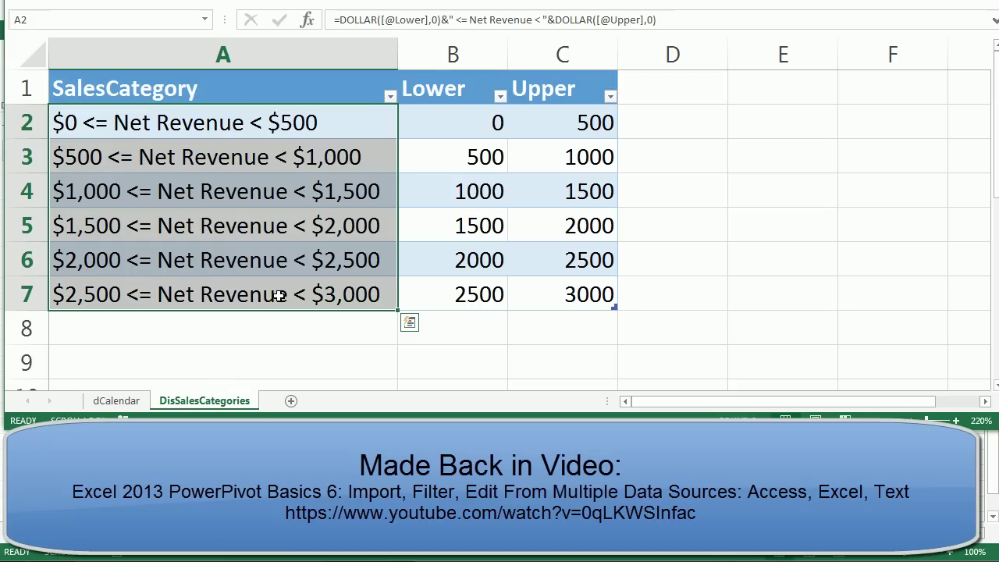
# Step: Extend the SalesCategory, Lower and Upper formulas by two rows, adding categories up to $3,500 <= Net Revenue < $4,000
pyautogui.doubleClick(279, 295)
pyautogui.press('Escape')
pyautogui.click(486, 299)
pyautogui.moveTo(326, 301); pyautogui.dragTo(618, 379)
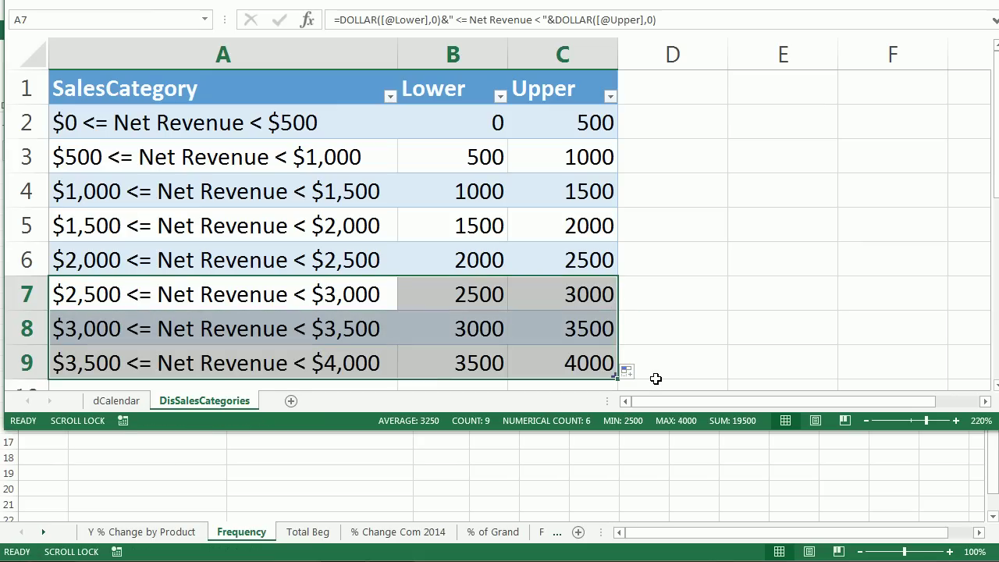
# Step: Check the Lower and Upper formulas in the last row, then save and close the source workbook
pyautogui.click(477, 373)
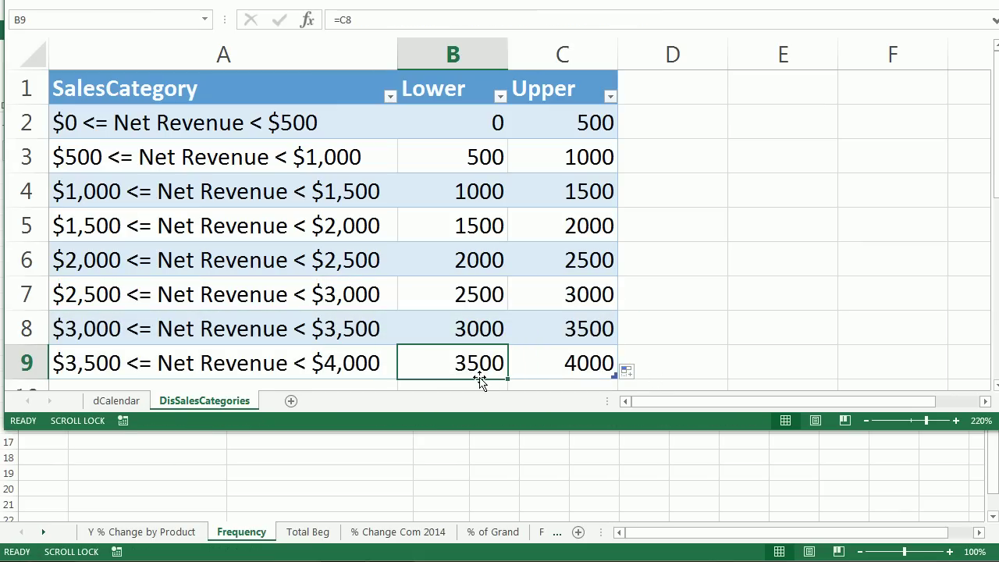
pyautogui.click(589, 364)
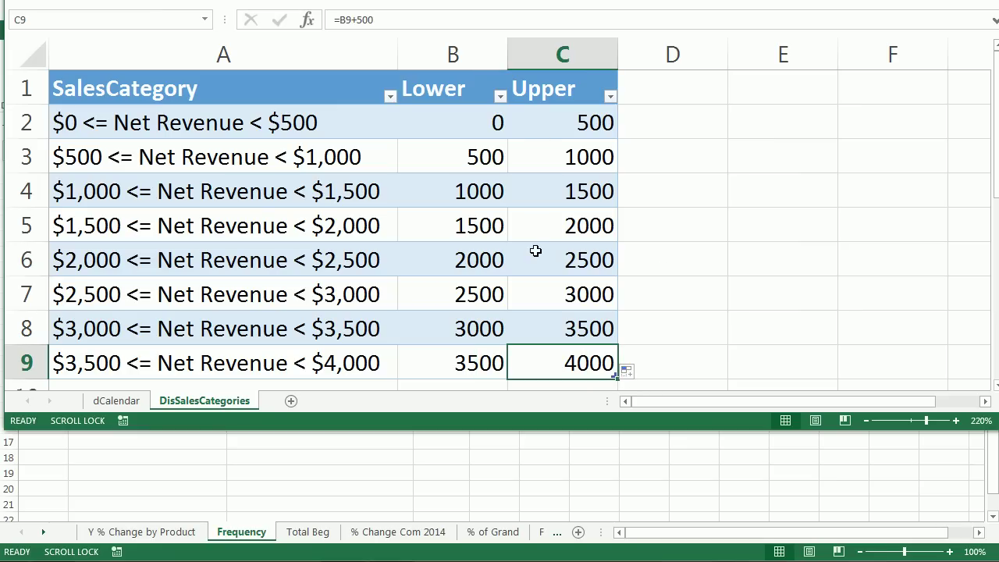
pyautogui.hotkey('ctrl', 's')
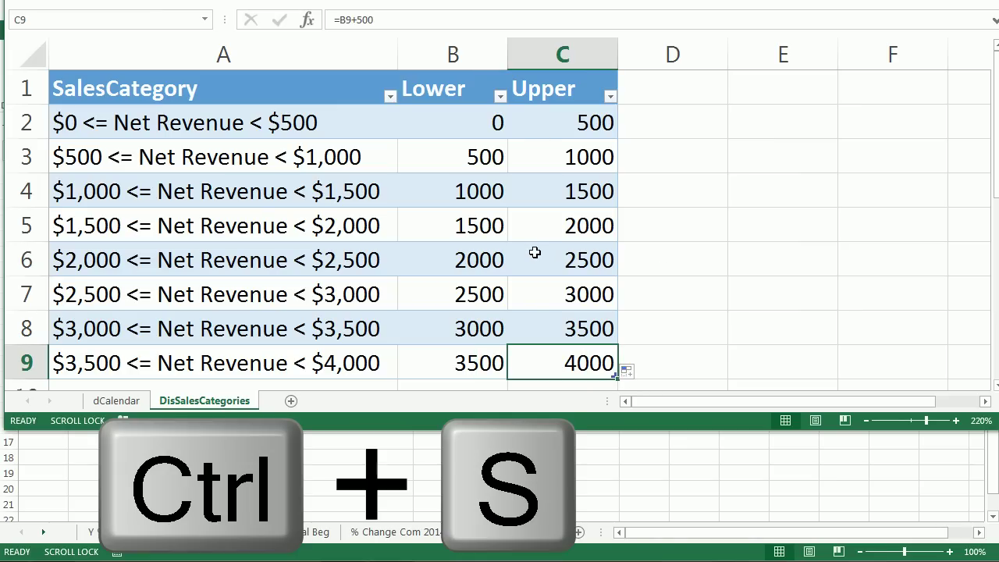
pyautogui.hotkey('alt', 'F4')
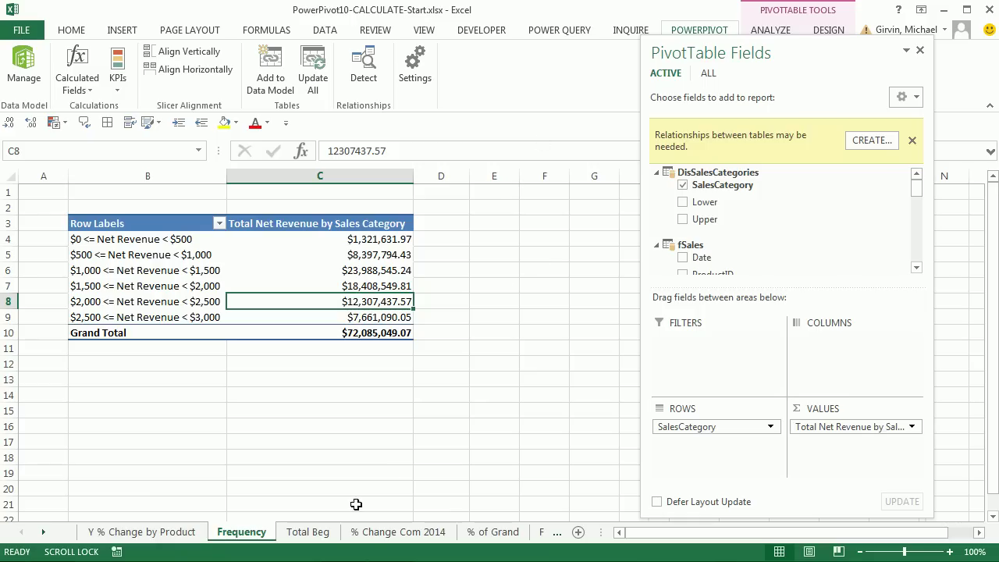
# Step: Switch to PowerPivot, edit the existing Excel PowerPivot10-SourceData connection to reselect its source file and save the connection
pyautogui.hotkey('alt', 'Tab')
pyautogui.hotkey('alt', 'Tab')
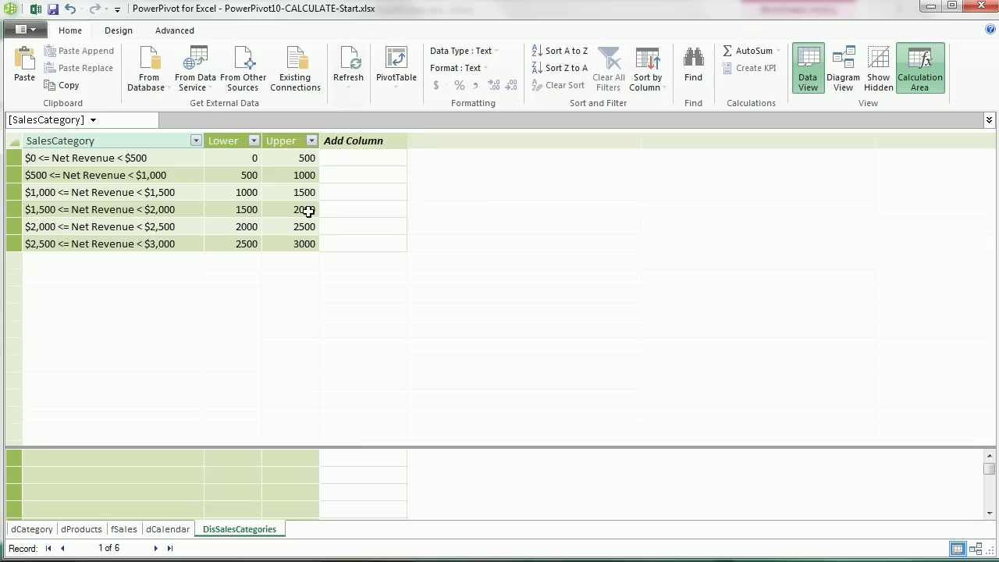
pyautogui.click(282, 85)
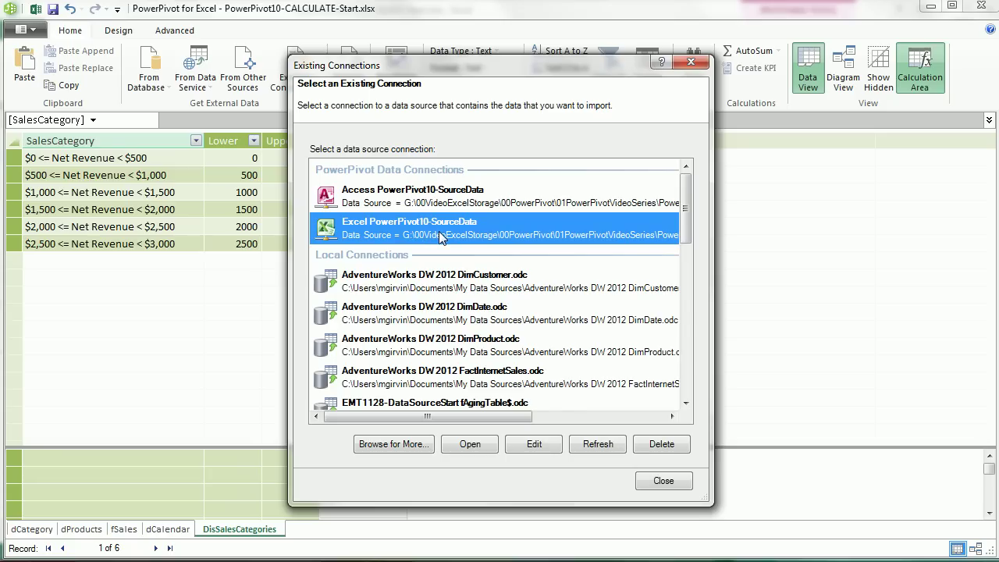
pyautogui.click(533, 447)
pyautogui.click(797, 78)
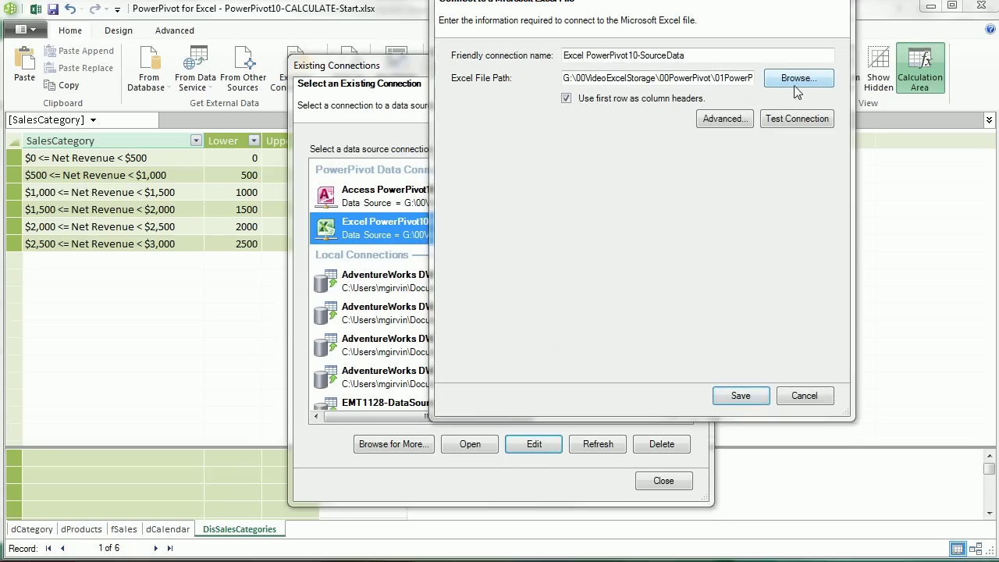
pyautogui.doubleClick(587, 143)
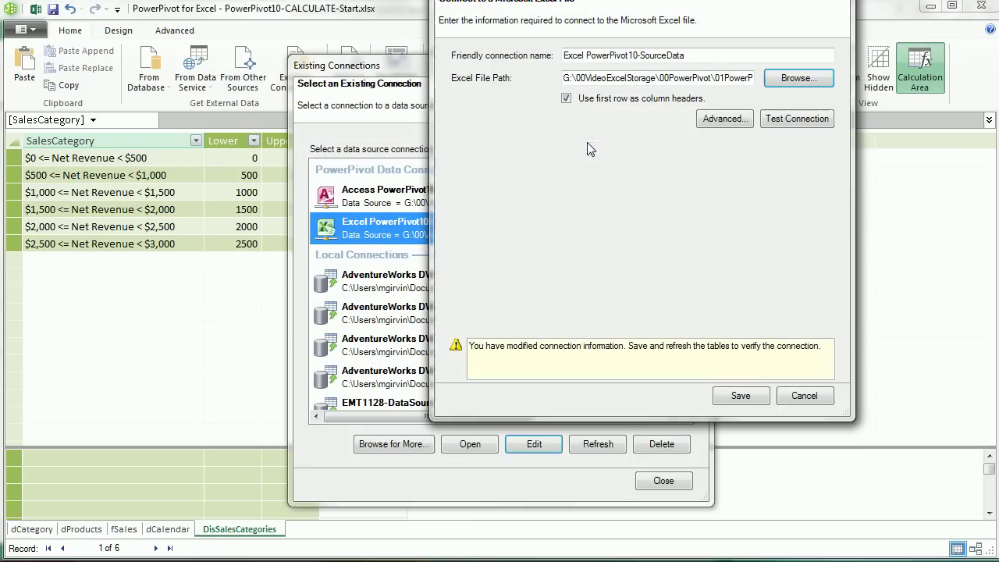
pyautogui.click(739, 395)
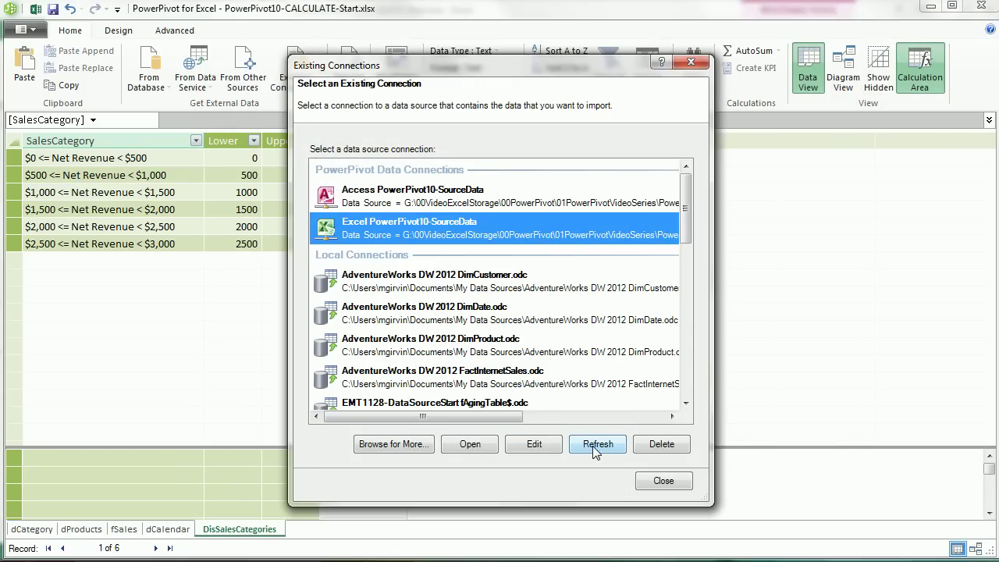
# Step: Refresh the tables from the Excel PowerPivot10-SourceData connection and close the connection dialogs
pyautogui.click(595, 445)
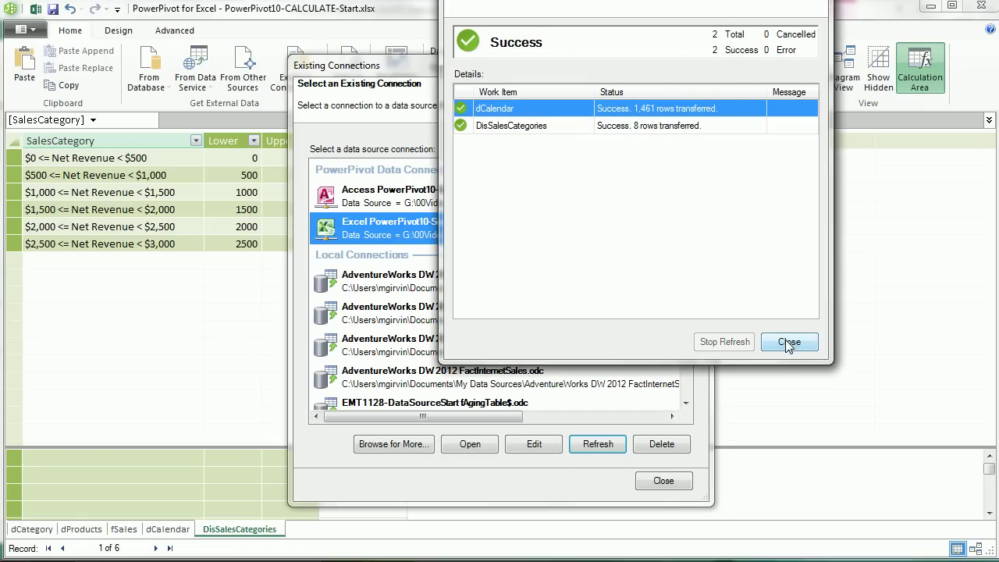
pyautogui.click(789, 342)
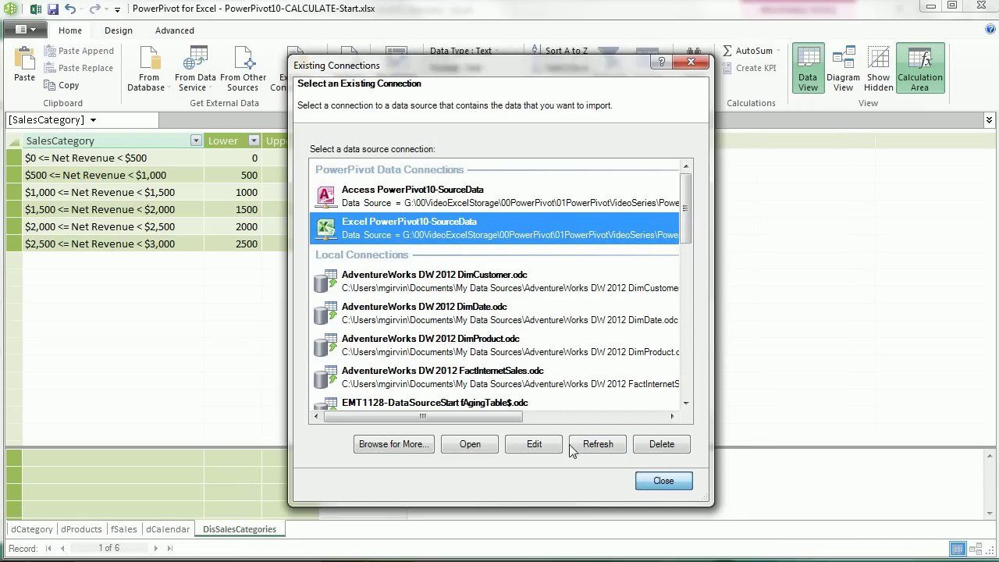
pyautogui.click(663, 480)
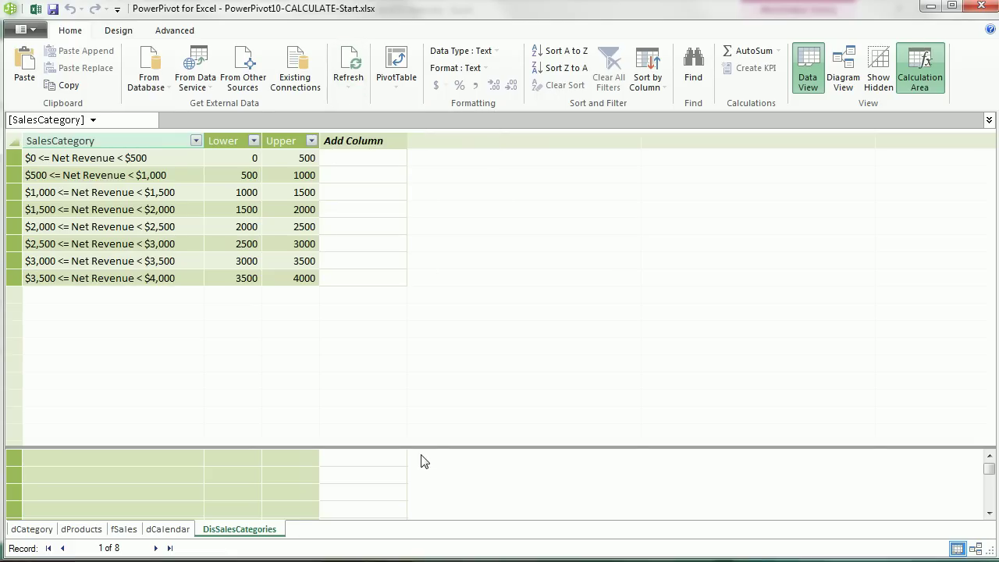
# Step: Switch to Excel, check the added categories in the Frequency PivotTable and dismiss the table relationships notice
pyautogui.click(87, 559)
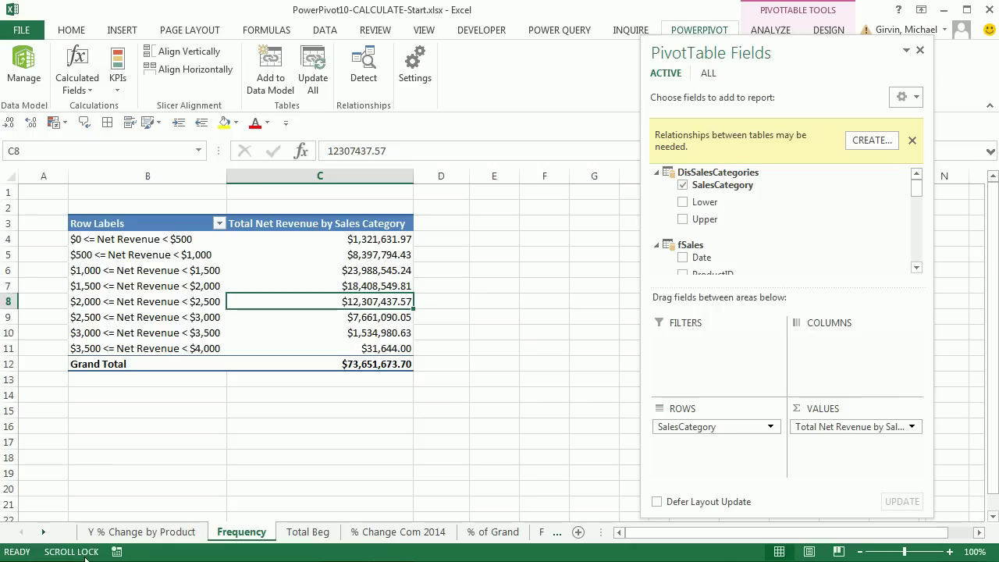
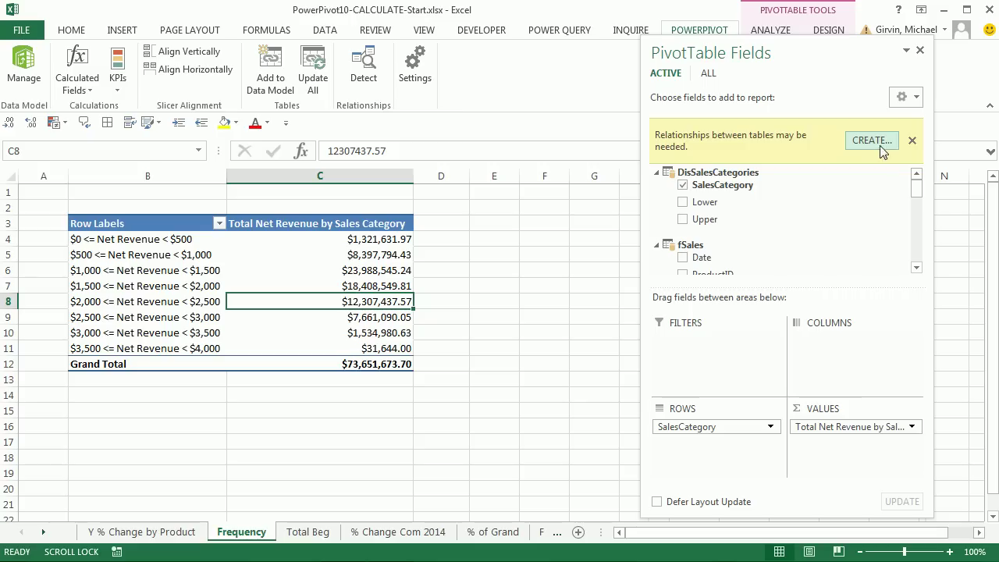
pyautogui.click(911, 142)
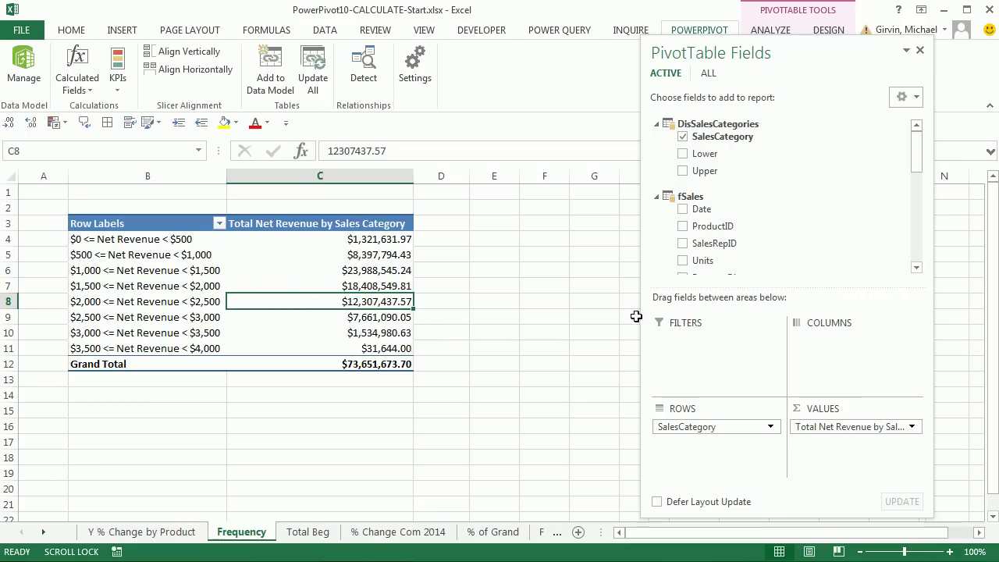
# Step: Switch to PowerPivot and review the fSales measures, including the COUNTROWS formula and Total Net Revenue by Sales Category
pyautogui.hotkey('alt', 'Tab')
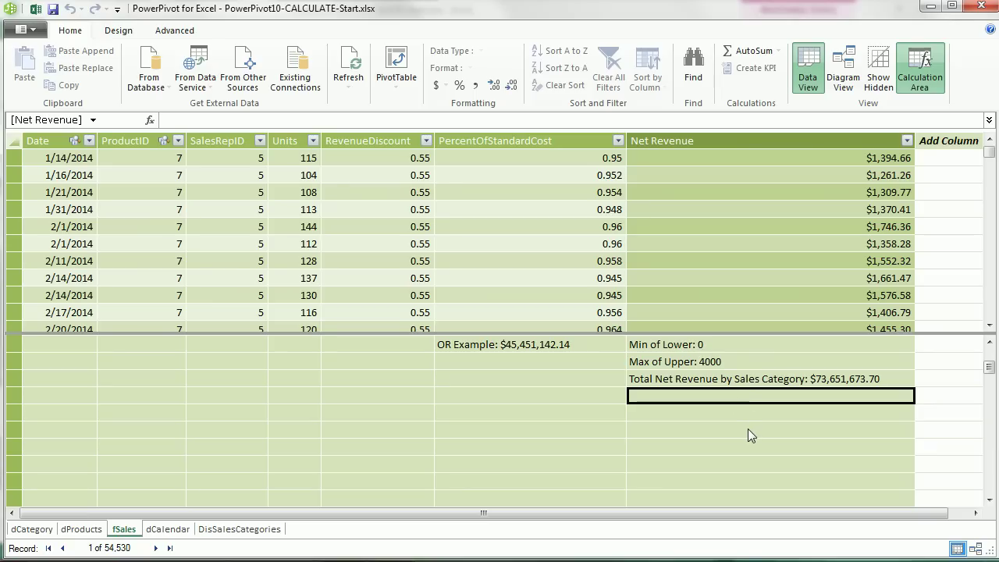
pyautogui.click(989, 342)
pyautogui.click(991, 342)
pyautogui.click(990, 342)
pyautogui.click(991, 343)
pyautogui.click(991, 342)
pyautogui.click(679, 379)
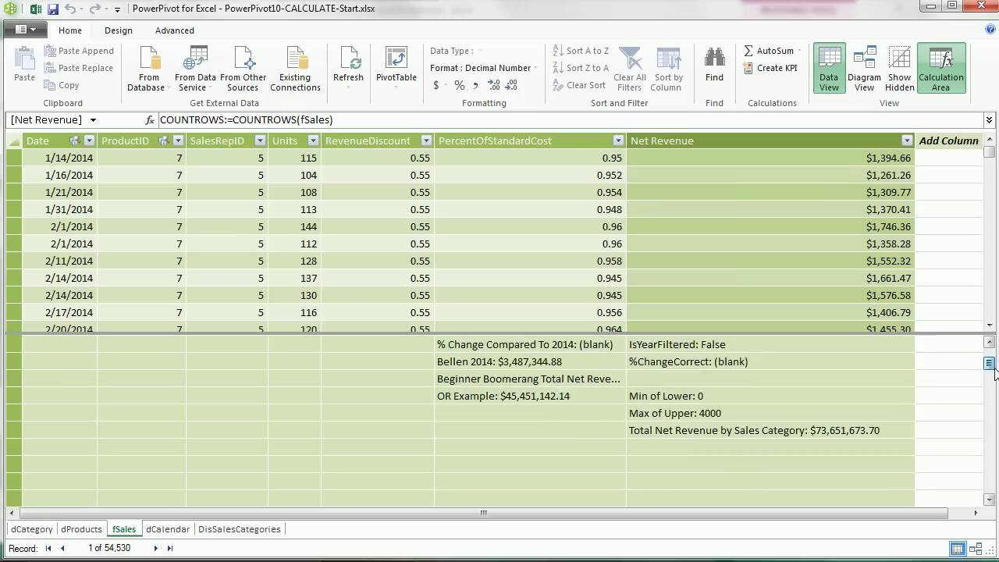
pyautogui.scroll(-1, 705, 382)
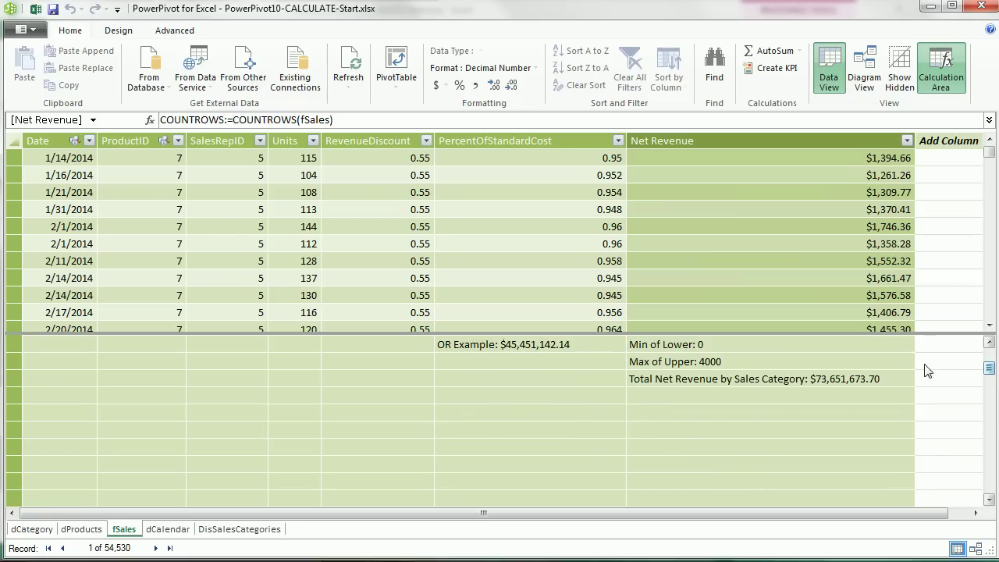
# Step: Copy the Total Net Revenue by Sales Category formula into the empty measure cell below it and name the new measure Frequency
pyautogui.click(688, 383)
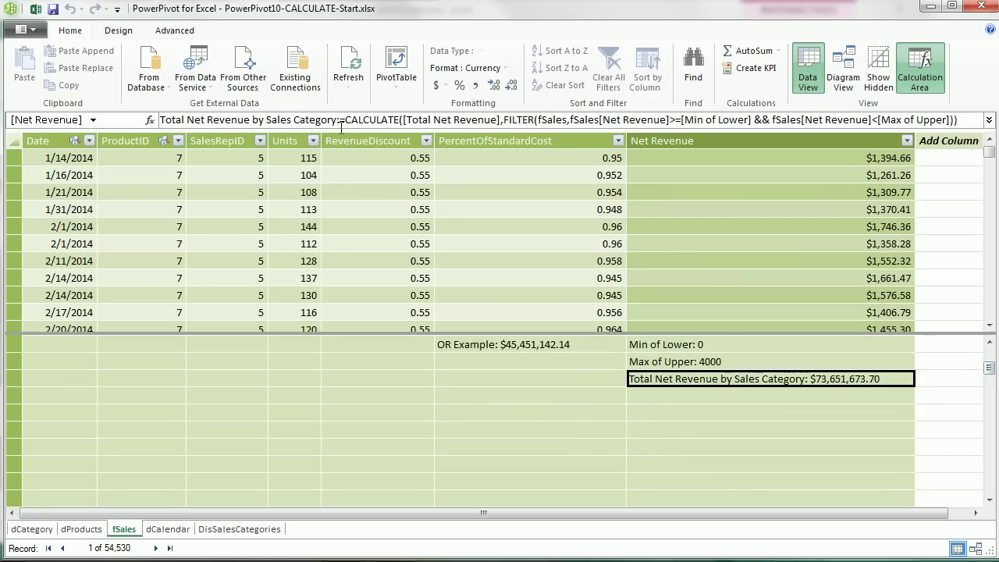
pyautogui.moveTo(161, 120); pyautogui.dragTo(961, 118)
pyautogui.hotkey('ctrl', 'c')
pyautogui.press('Escape')
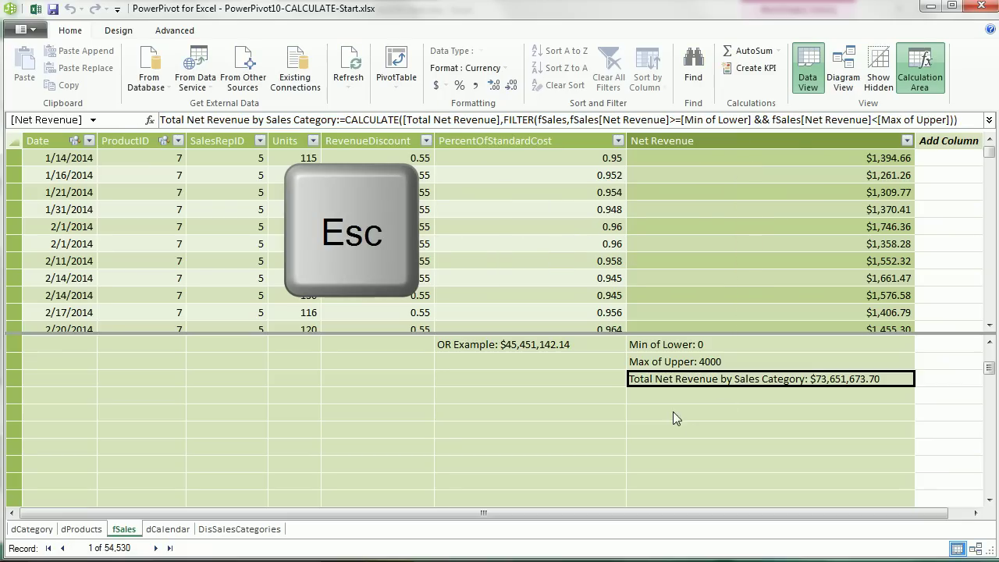
pyautogui.click(668, 398)
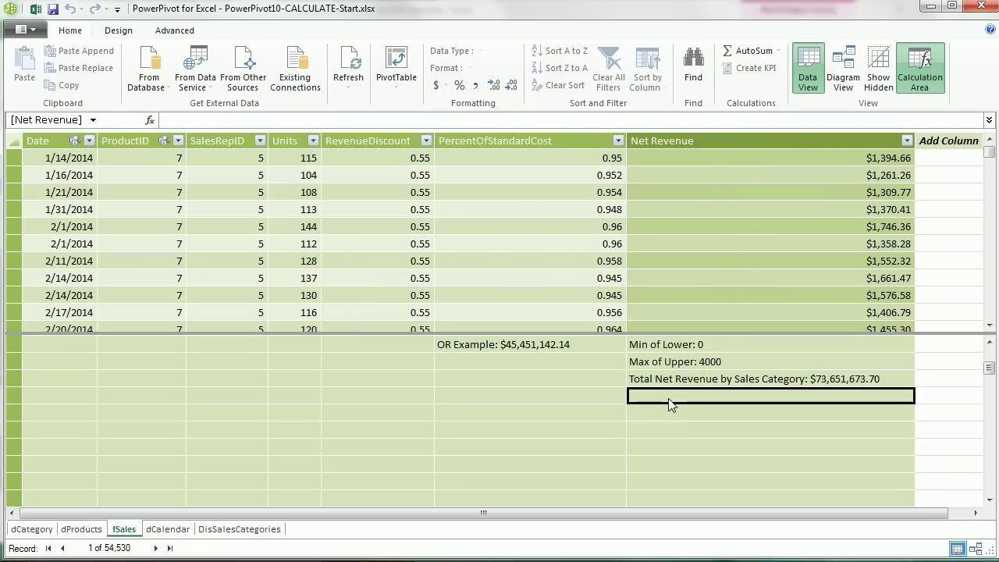
pyautogui.click(270, 121)
pyautogui.hotkey('ctrl', 'v')
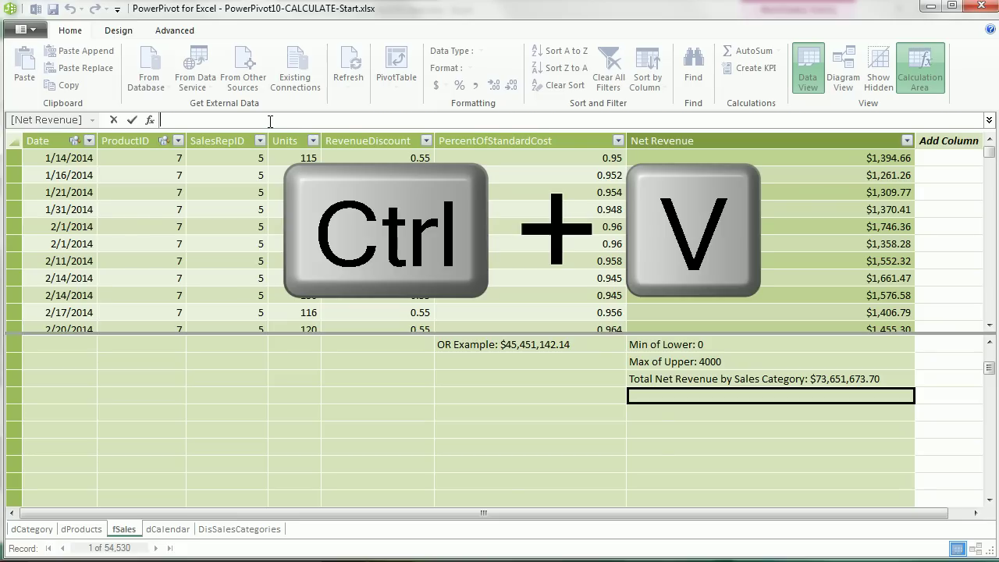
pyautogui.moveTo(337, 119); pyautogui.dragTo(150, 4)
pyautogui.write('Frequency')
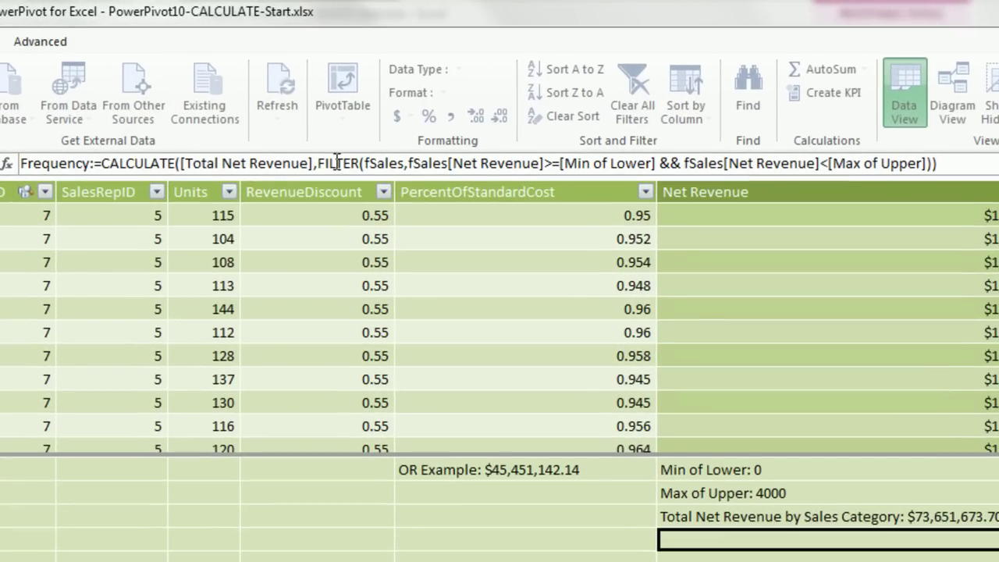
# Step: Replace the [Total Net Revenue] expression in the Frequency measure's CALCULATE with [COUNTROWS], keeping the FILTER argument, and enter the formula
pyautogui.click(392, 120)
pyautogui.click(319, 165)
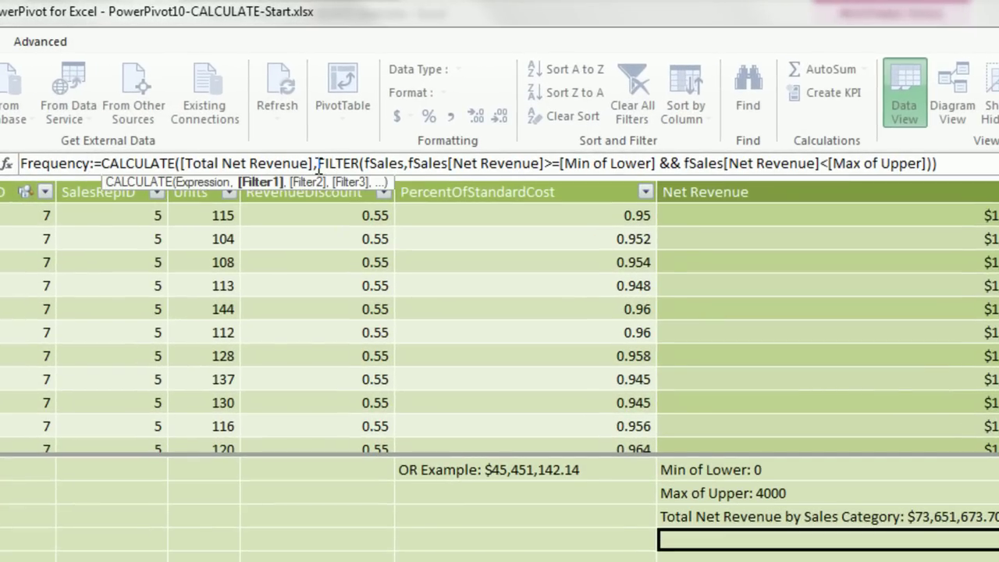
pyautogui.hotkey('shift', 'End')
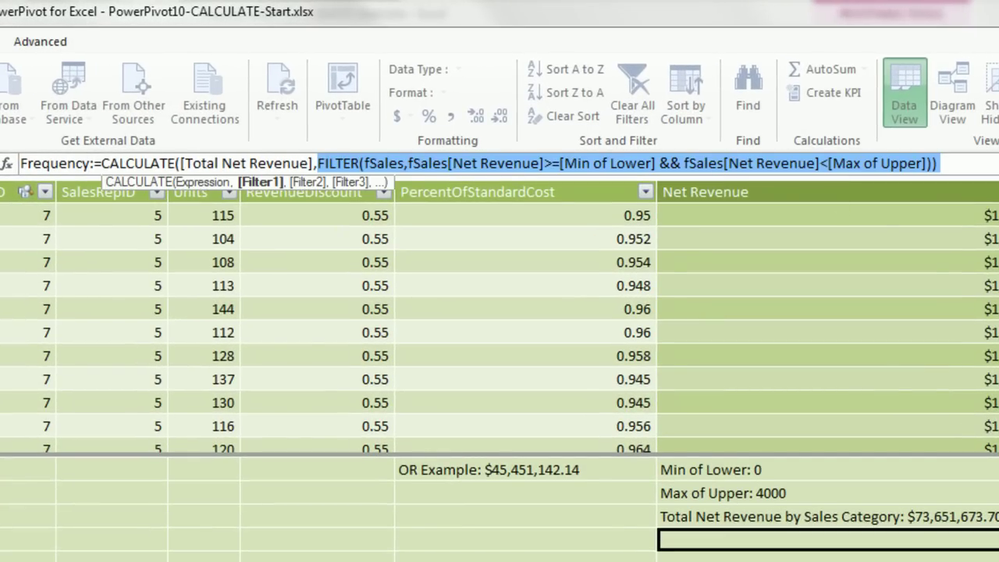
pyautogui.click(313, 163)
pyautogui.moveTo(180, 163); pyautogui.dragTo(316, 163)
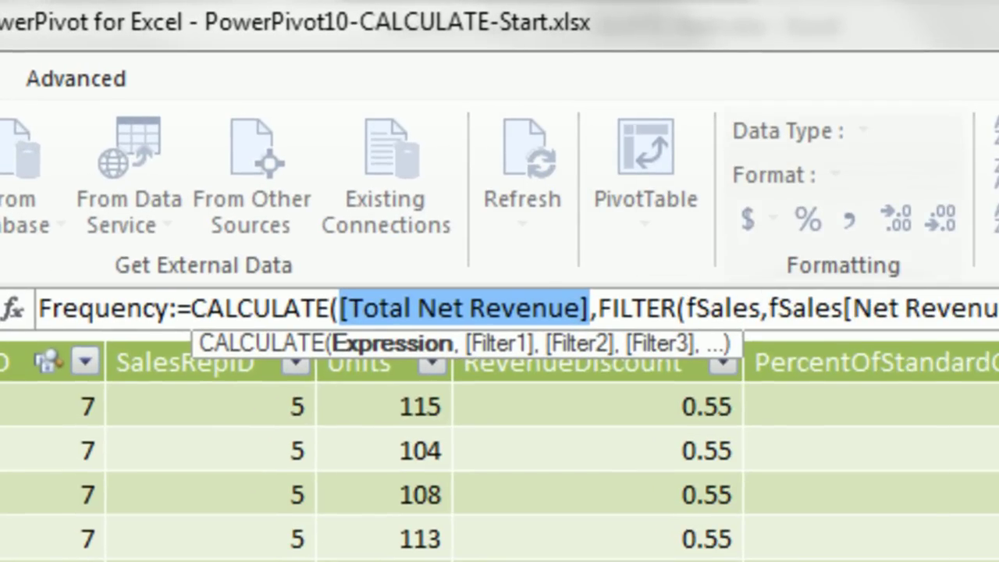
pyautogui.write('[c')
pyautogui.press('Tab')
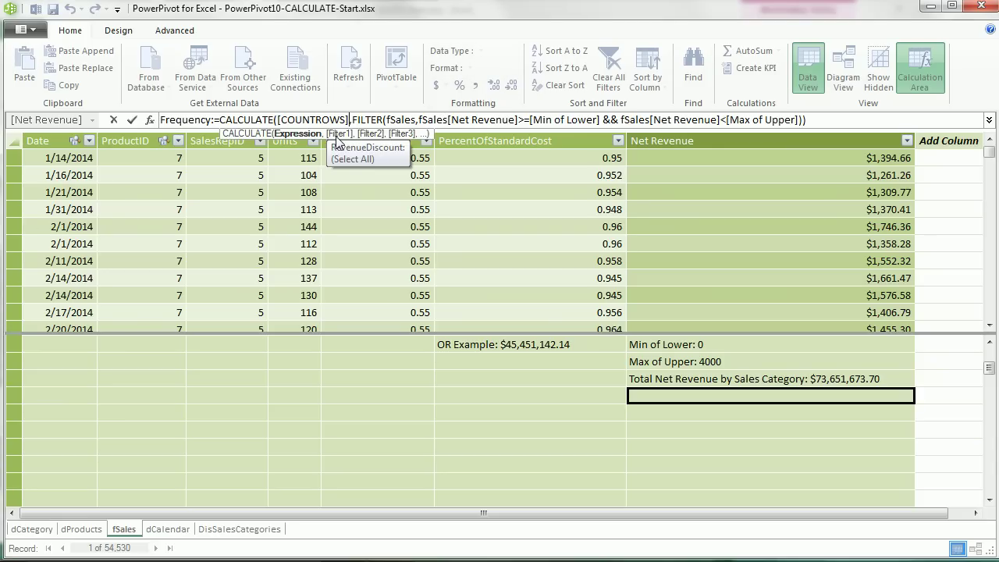
pyautogui.press('Return')
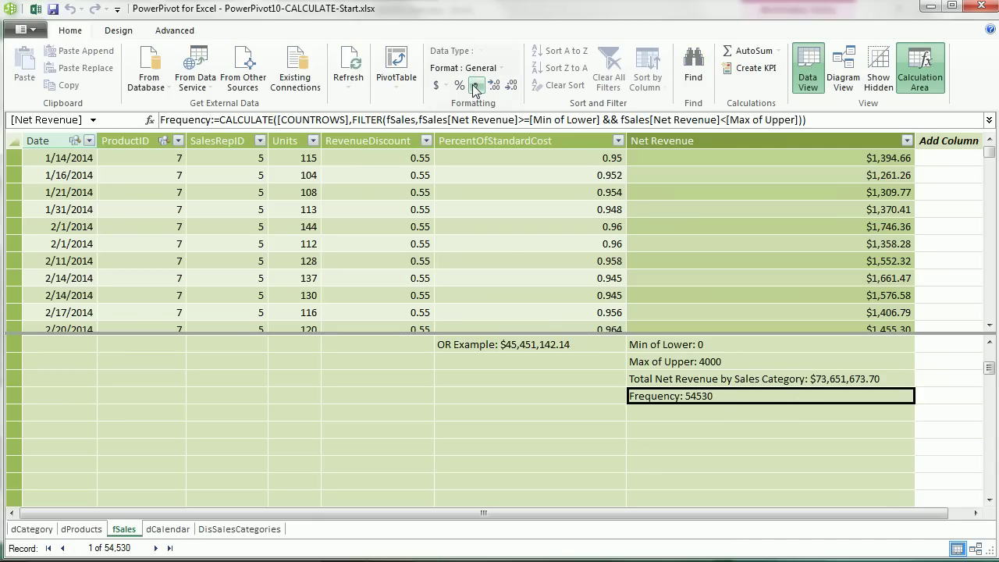
# Step: Format the Frequency measure with a thousands separator and no decimal places
pyautogui.click(474, 87)
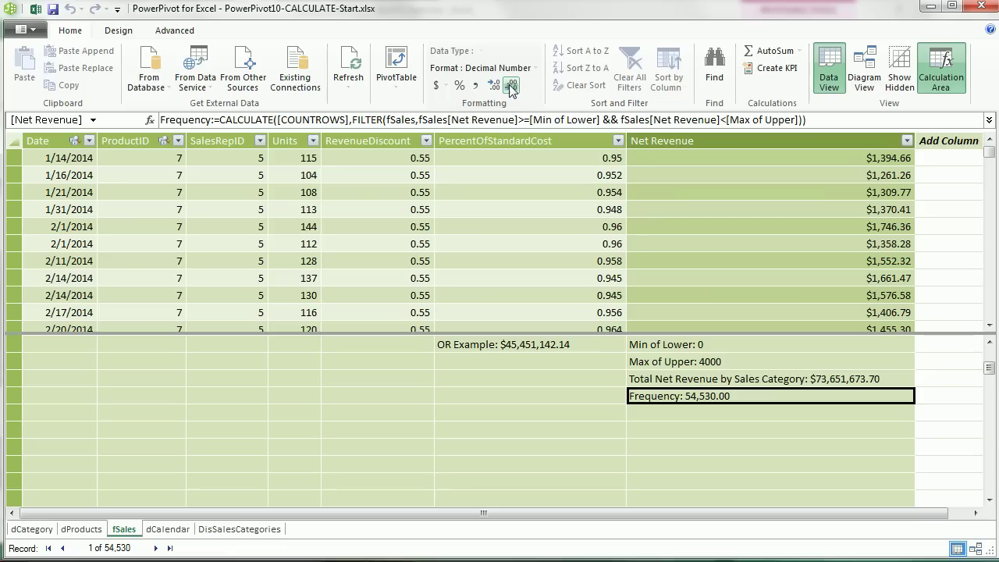
pyautogui.click(511, 87)
pyautogui.click(511, 87)
# Step: Switch to Excel and add the fSales Frequency measure to the PivotTable's values below Total Net Revenue by Sales Category
pyautogui.hotkey('alt', 'Tab')
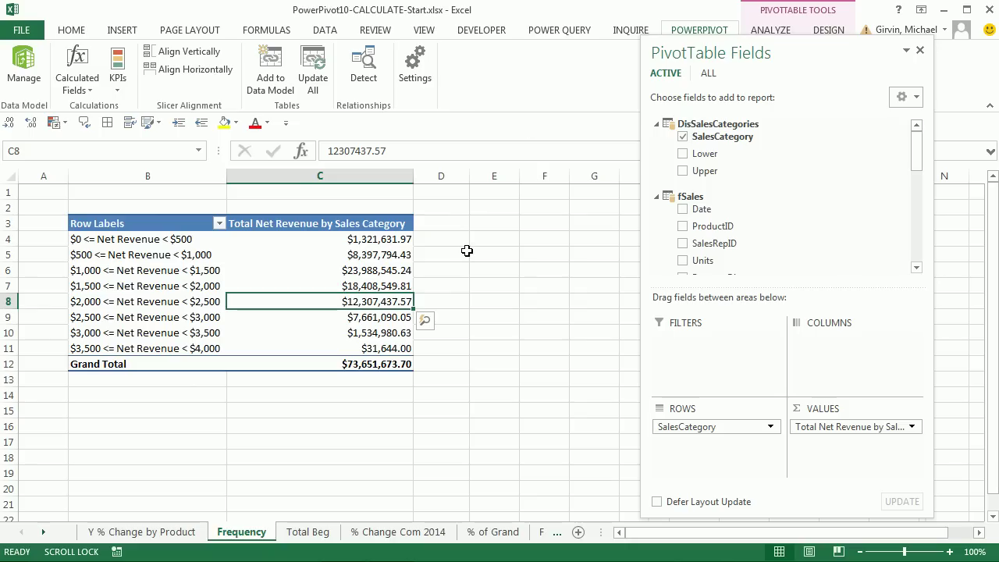
pyautogui.moveTo(919, 157); pyautogui.dragTo(931, 266)
pyautogui.moveTo(717, 255); pyautogui.dragTo(814, 448)
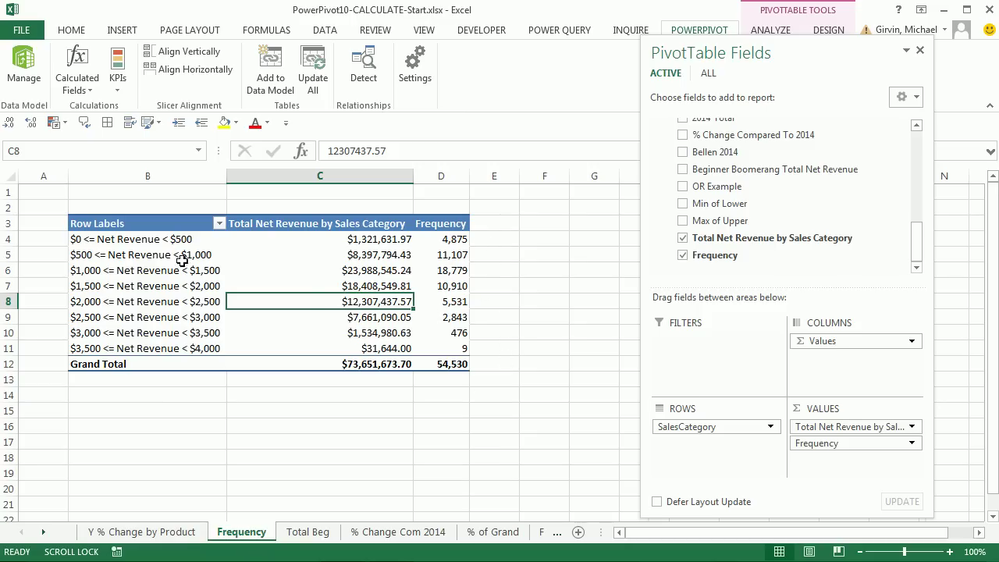
pyautogui.click(153, 273)
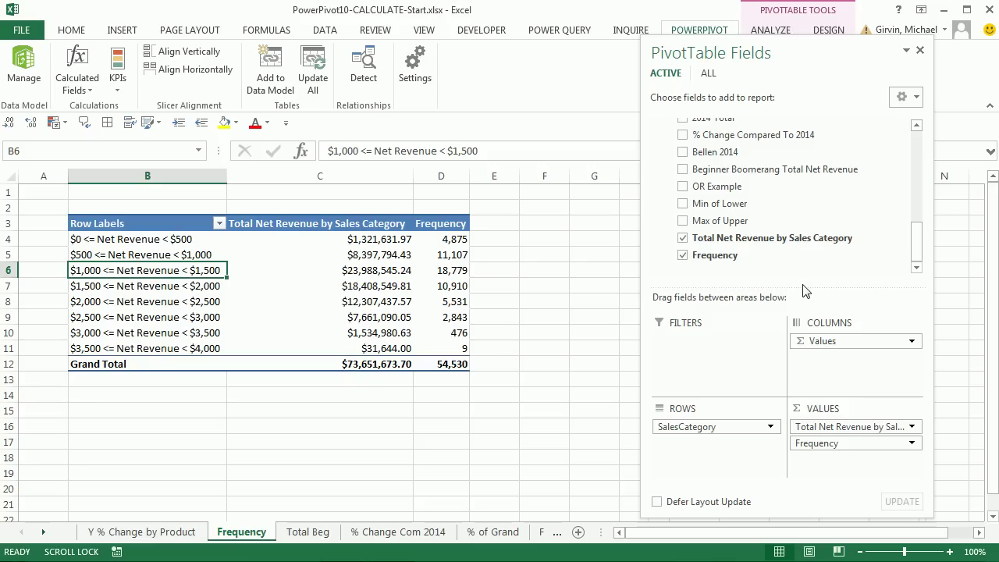
# Step: Switch to PowerPivot and review the CALCULATE and FILTER formula of the Total Net Revenue by Sales Category measure
pyautogui.hotkey('alt', 'Tab')
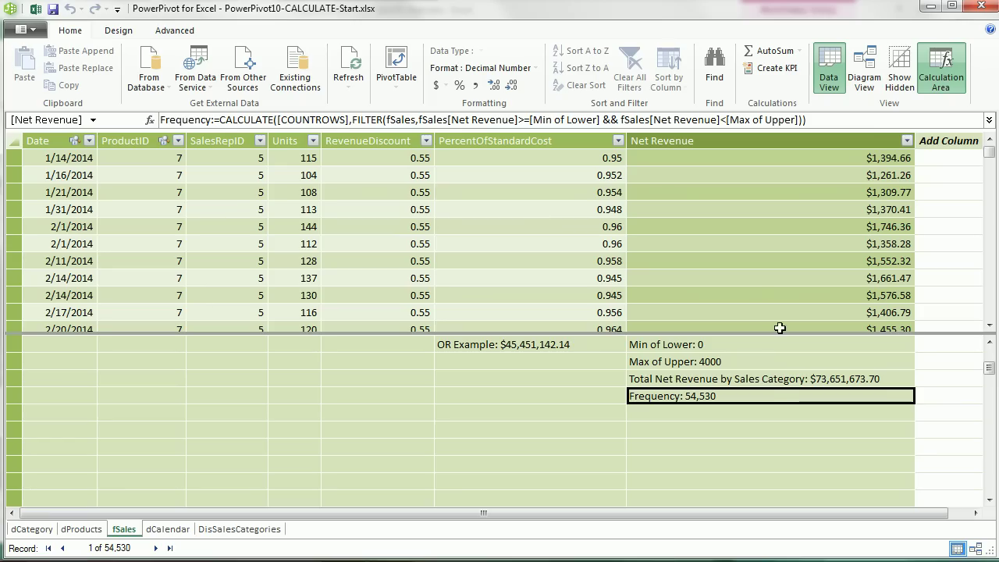
pyautogui.click(768, 378)
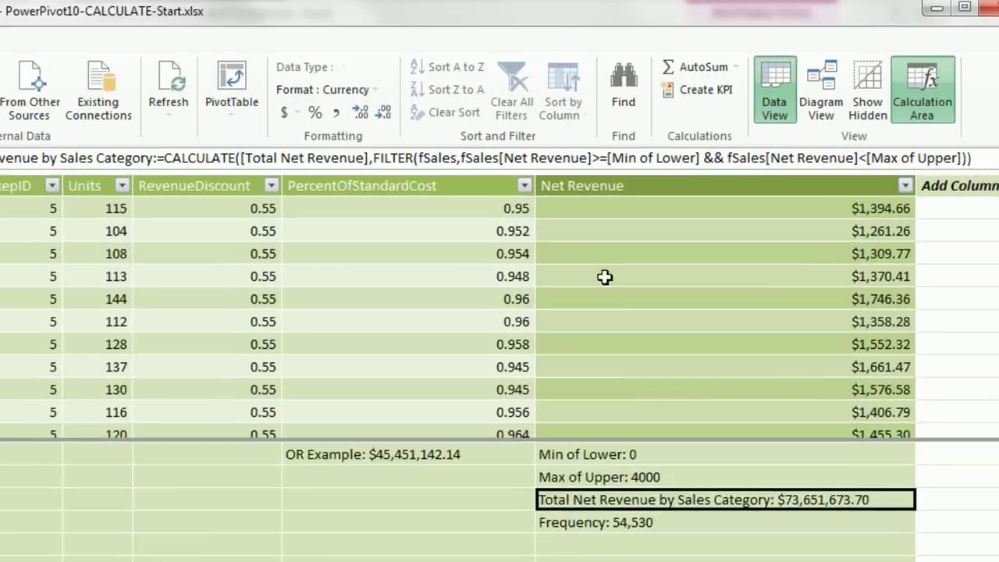
pyautogui.click(440, 158)
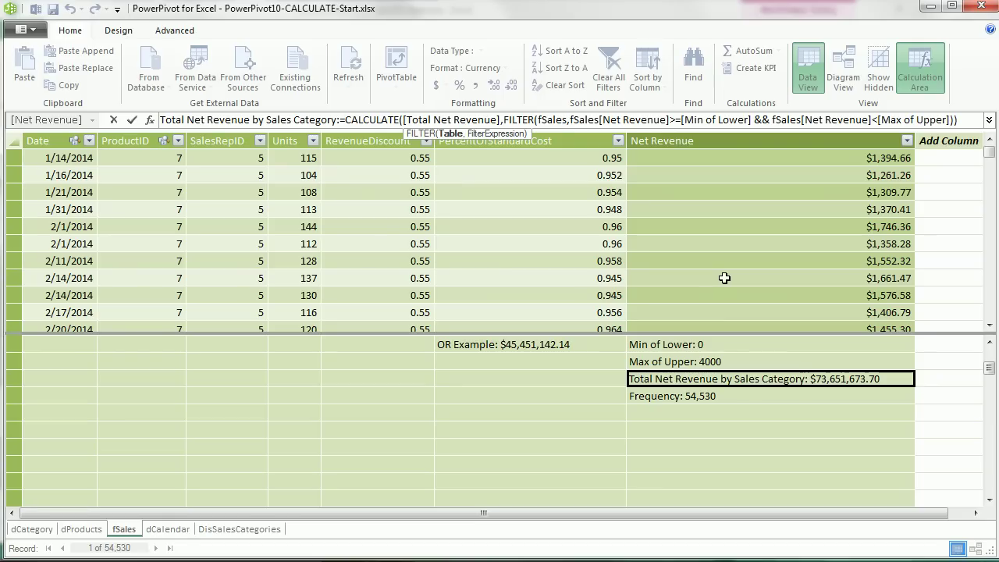
pyautogui.press('Return')
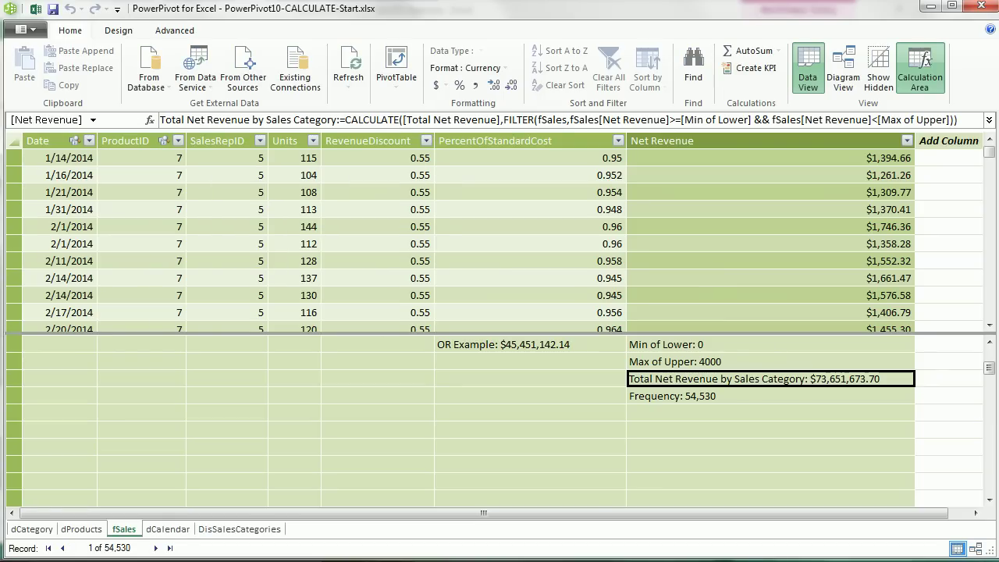
pyautogui.click(976, 512)
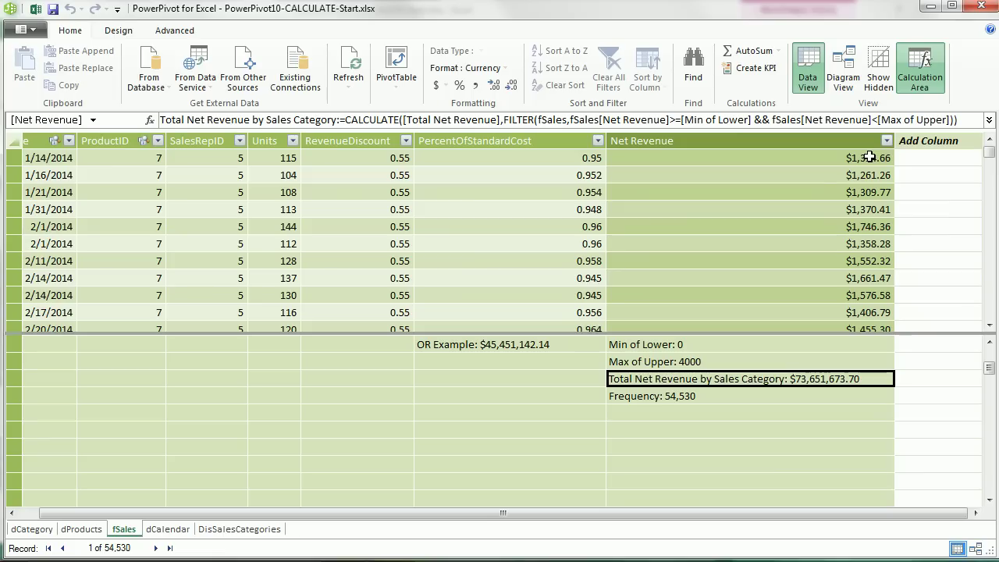
# Step: Examine how DisSalesCategories sits among the related tables in the diagram, and look through its Lower and Upper columns
pyautogui.click(844, 78)
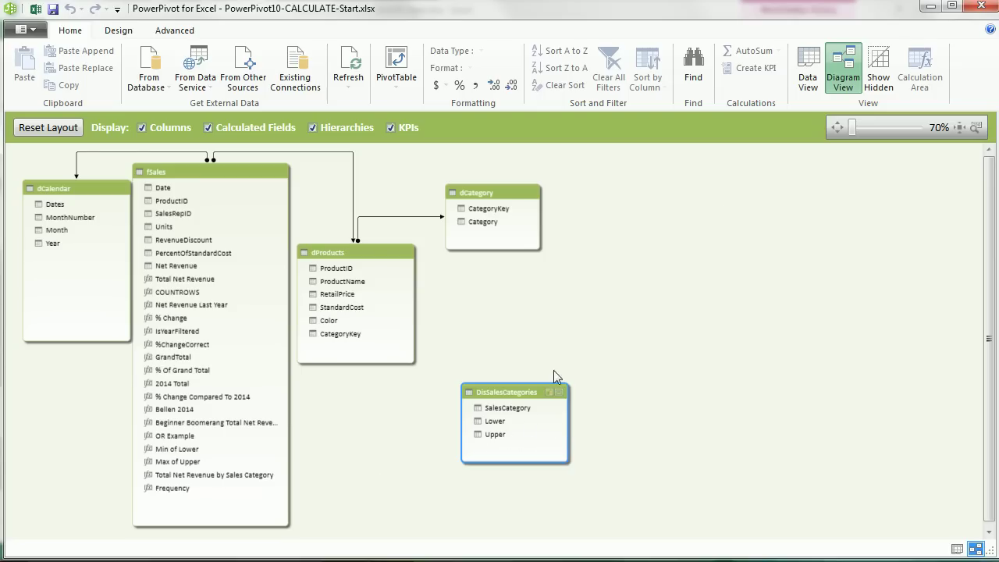
pyautogui.click(807, 70)
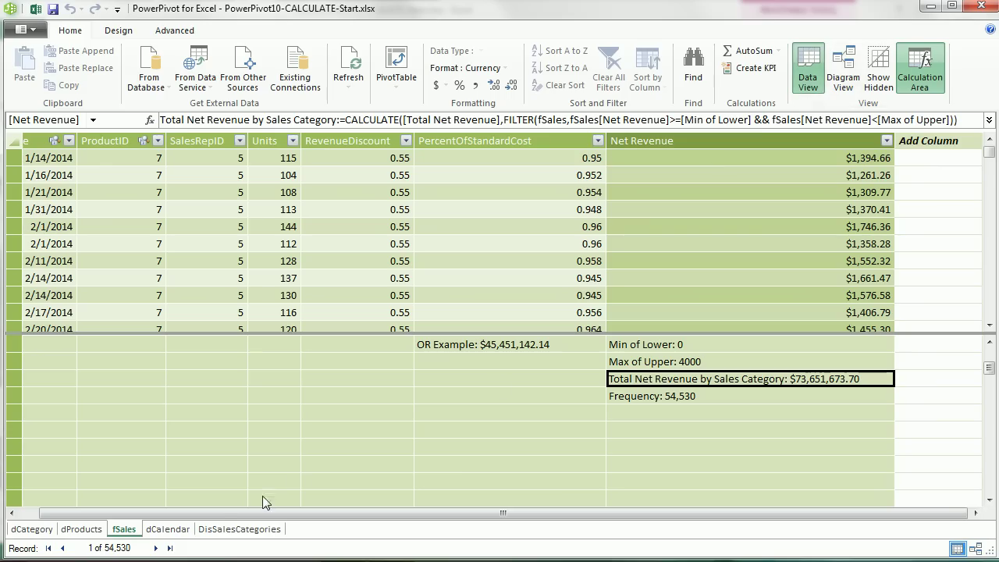
pyautogui.click(235, 529)
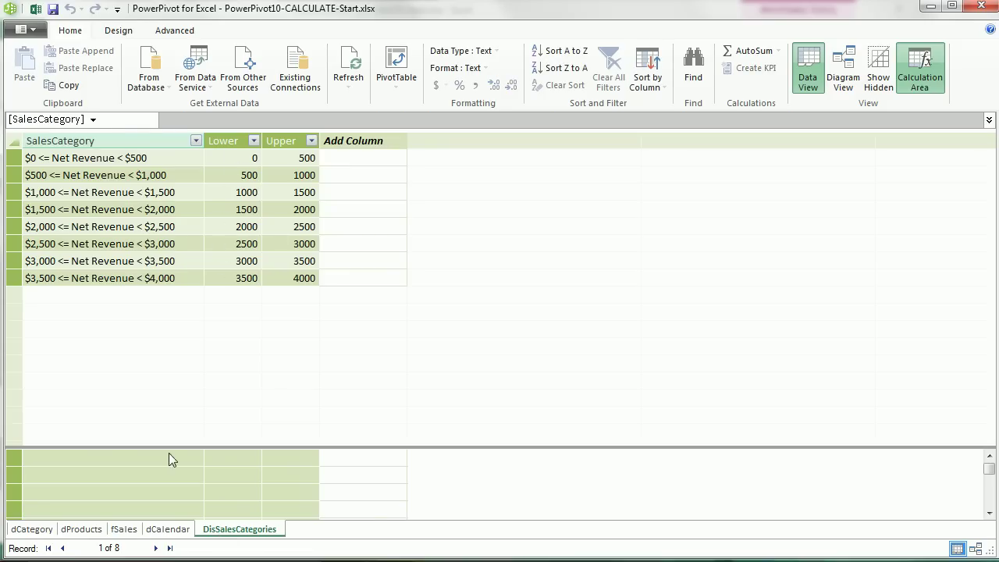
# Step: In fSales, narrow the Net Revenue column and add a new column after it with the copied LookupLowerSalesC… heading
pyautogui.click(125, 529)
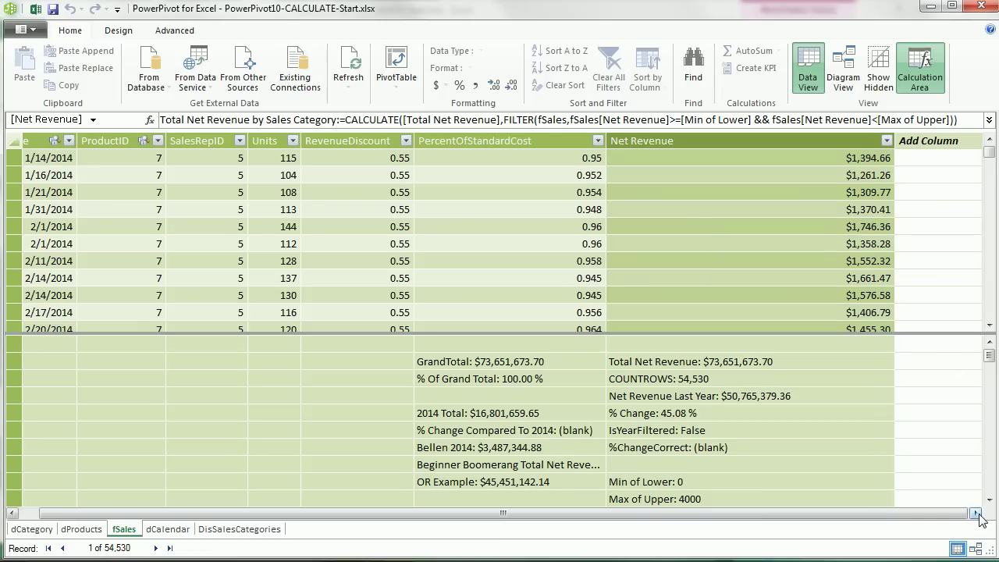
pyautogui.moveTo(891, 143); pyautogui.dragTo(795, 134)
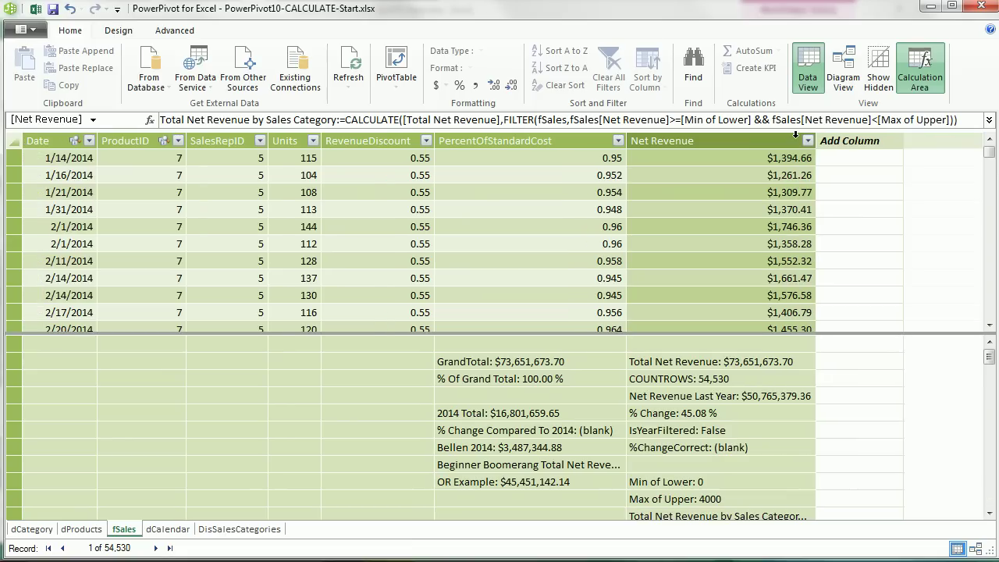
pyautogui.doubleClick(839, 143)
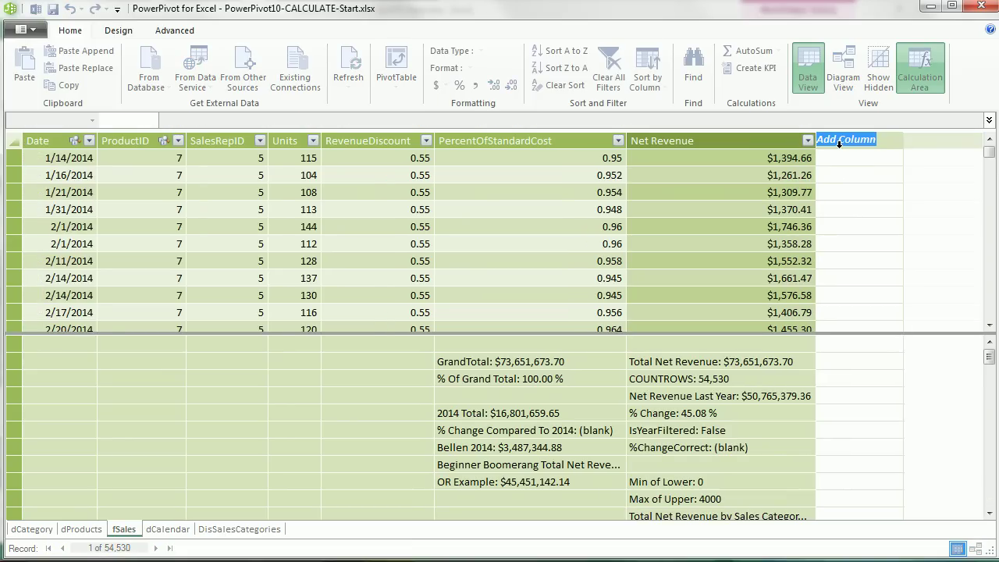
pyautogui.hotkey('ctrl', 'v')
pyautogui.press('Return')
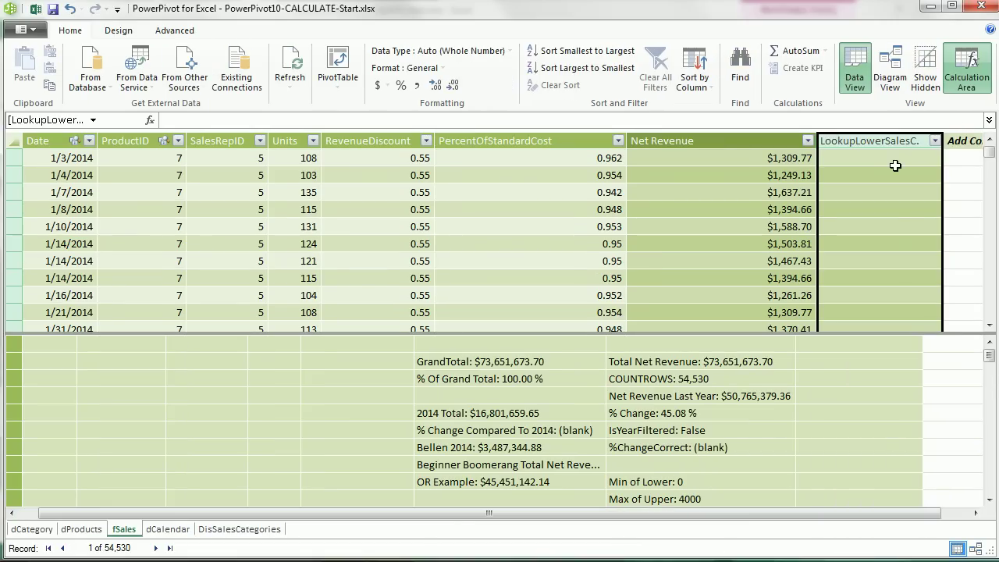
# Step: Start the LookupLowerSalesC. column's formula in fSales with =CALCULATE(MAX(DisSalesCategories[Lower])
pyautogui.click(875, 158)
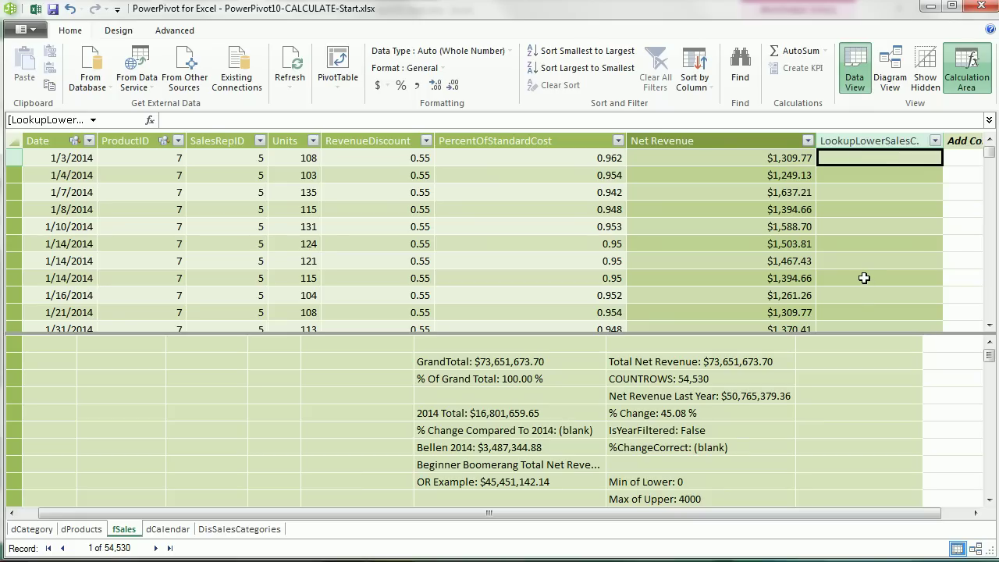
pyautogui.write('=')
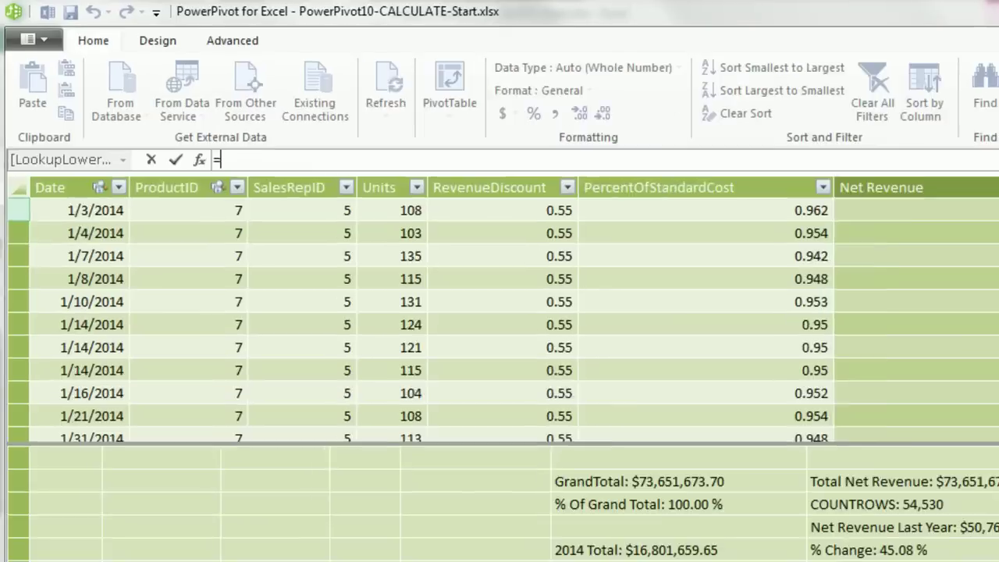
pyautogui.write('C')
pyautogui.press('Tab')
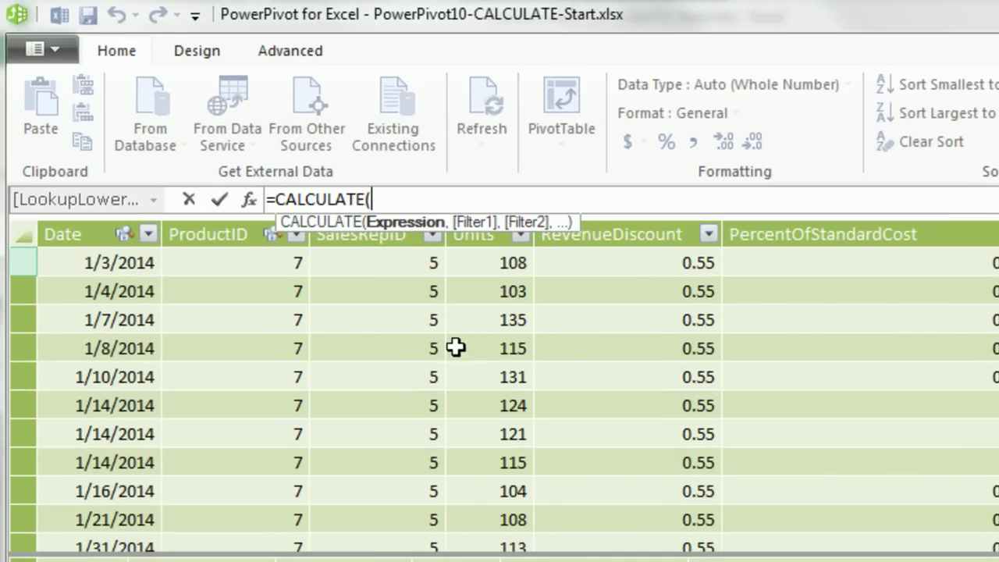
pyautogui.write('max')
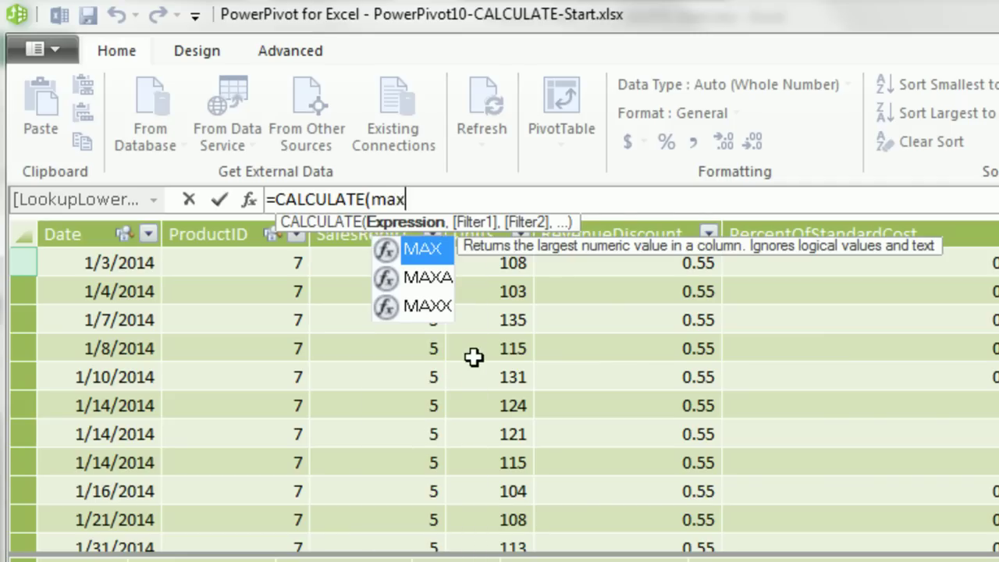
pyautogui.press('Tab')
pyautogui.write('dis')
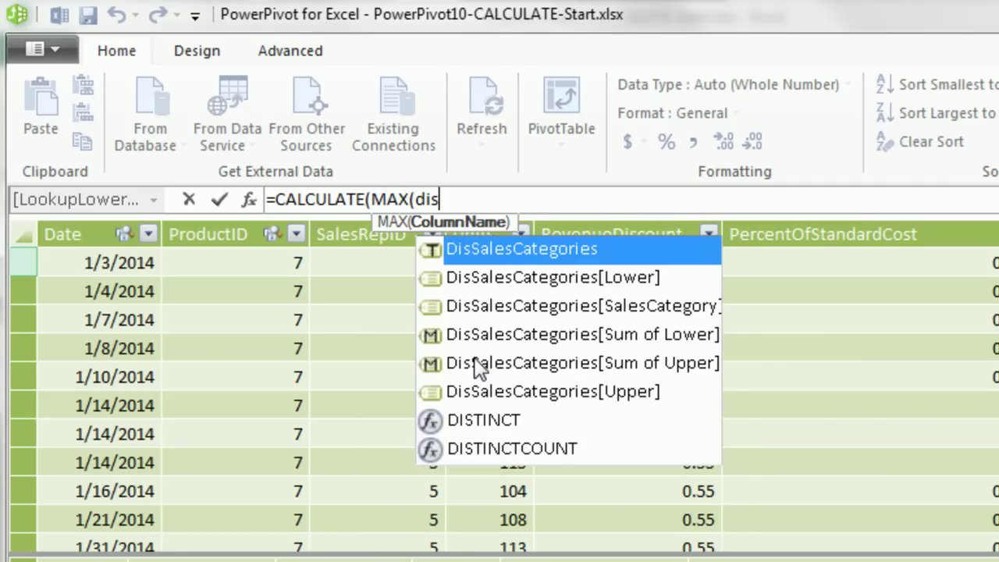
pyautogui.press('Down')
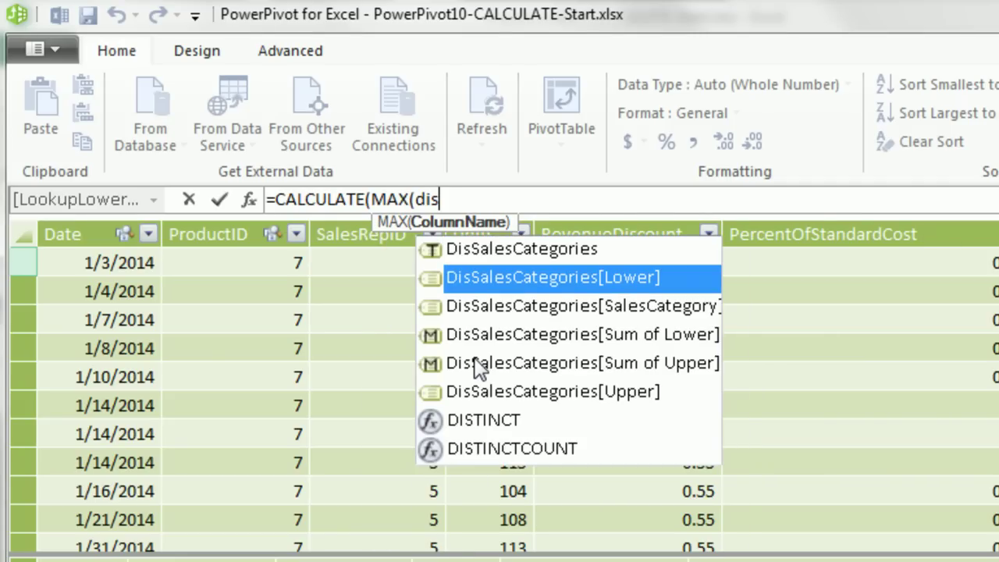
pyautogui.press('Tab')
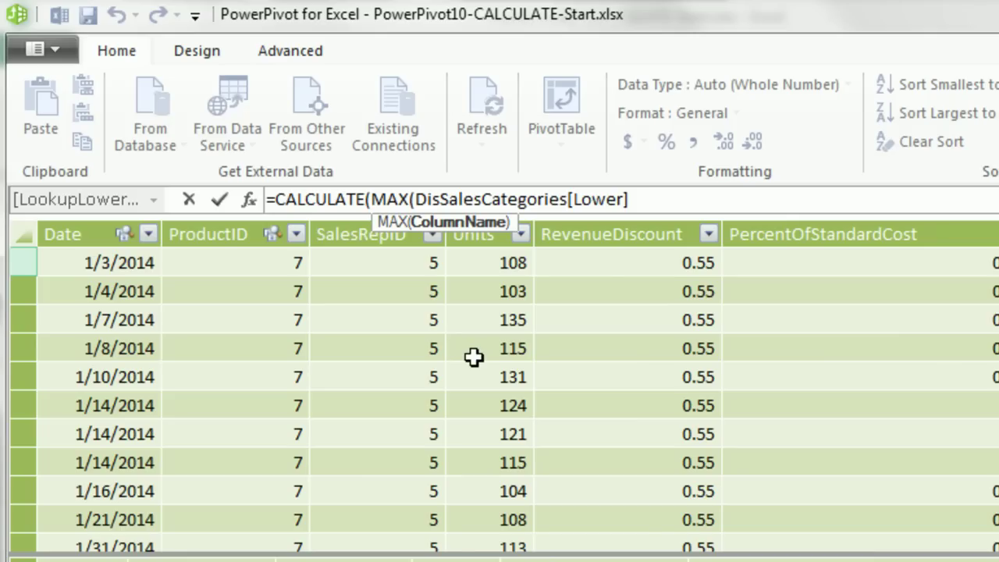
pyautogui.write(')')
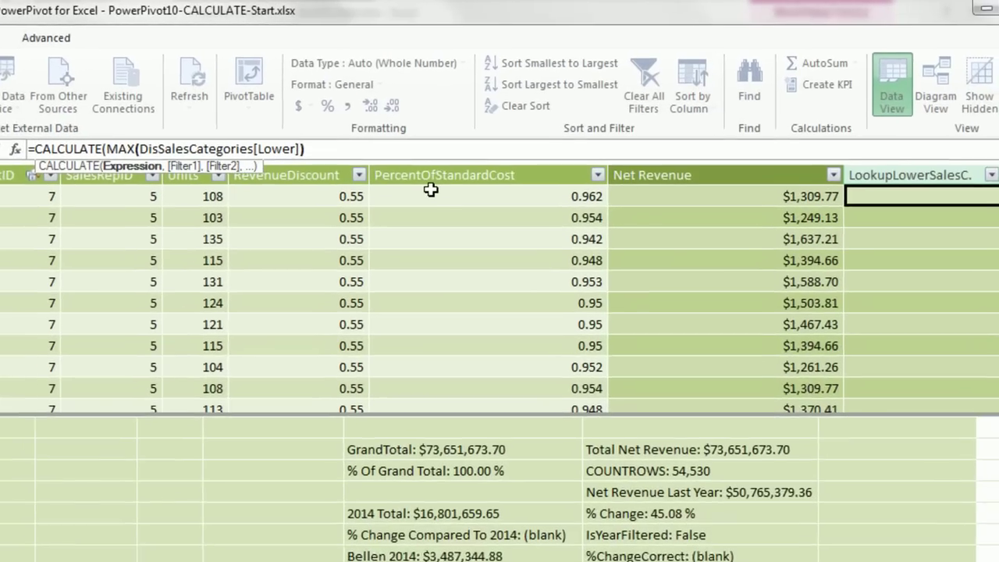
# Step: Add the filter DisSalesCategories[Lower]<=fSales[Net Revenue] to the CALCULATE formula and enter it for the column
pyautogui.write(',dis')
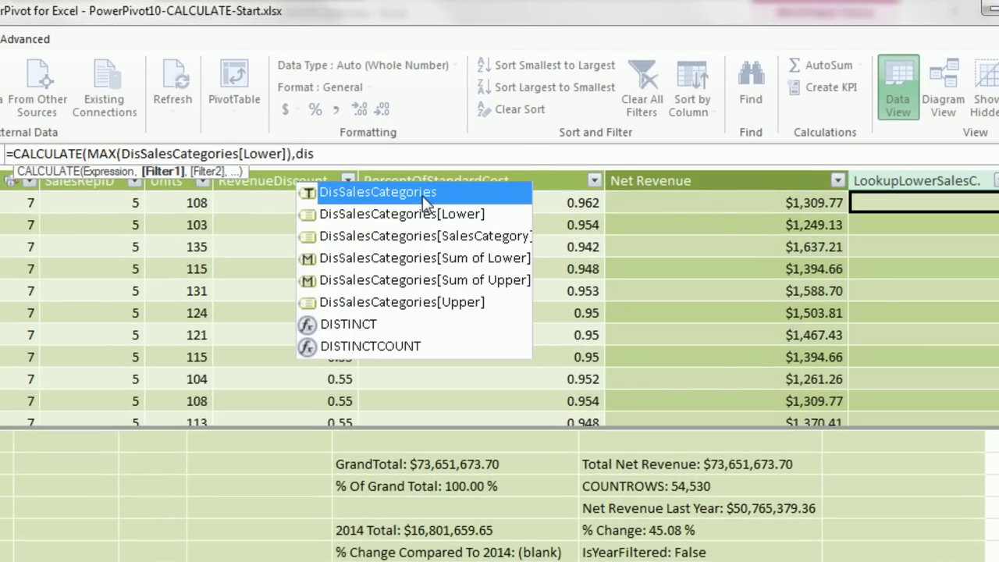
pyautogui.press('Down')
pyautogui.press('Tab')
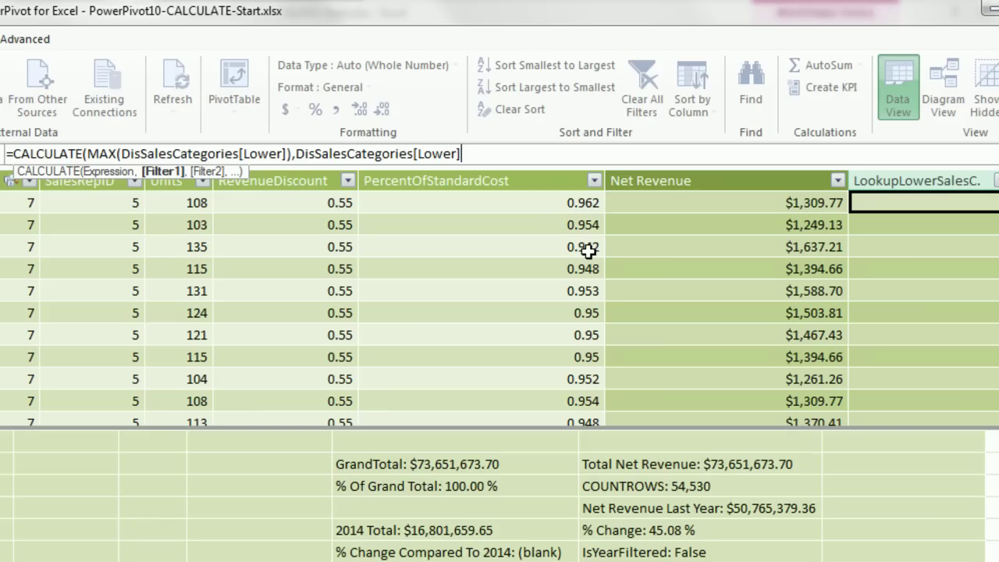
pyautogui.write('<=fs')
pyautogui.press('Down')
pyautogui.press('Down')
pyautogui.press('Down')
pyautogui.press('Down')
pyautogui.press('Down')
pyautogui.press('Down')
pyautogui.press('Down')
pyautogui.press('Down')
pyautogui.press('Down')
pyautogui.press('Down')
pyautogui.press('Down')
pyautogui.press('Down')
pyautogui.press('Down')
pyautogui.press('Down')
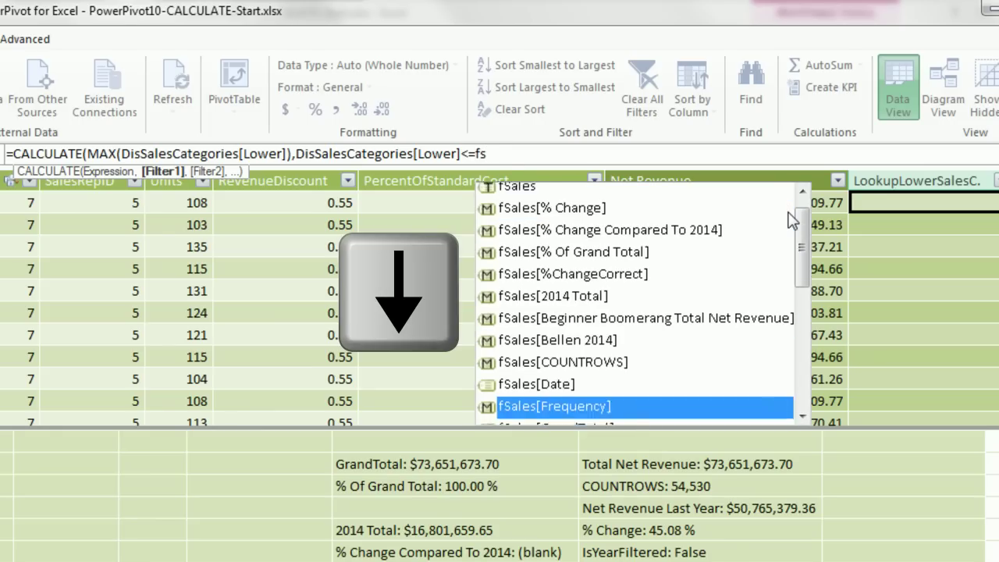
pyautogui.press('Down')
pyautogui.press('Down')
pyautogui.press('Down')
pyautogui.press('Tab')
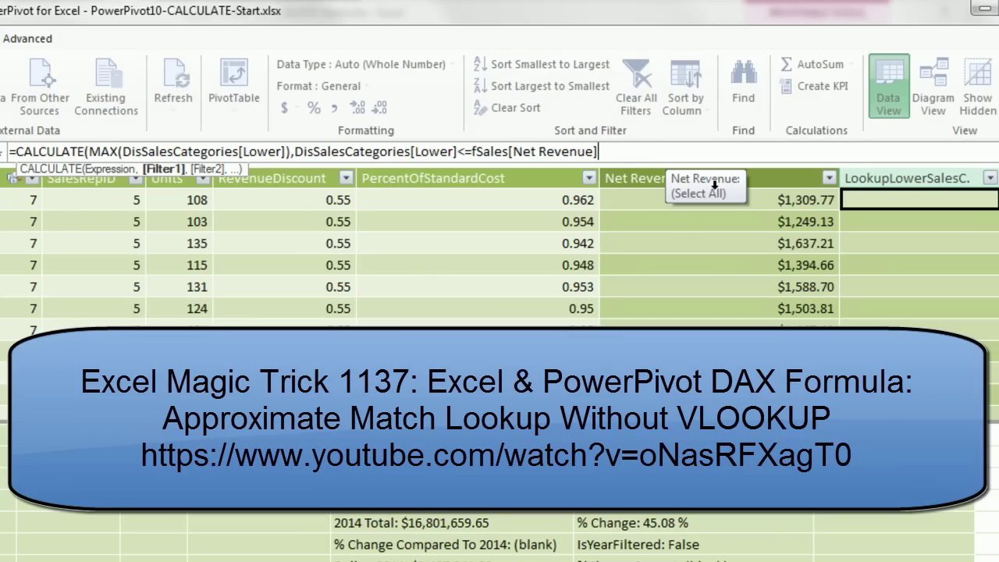
pyautogui.write(')')
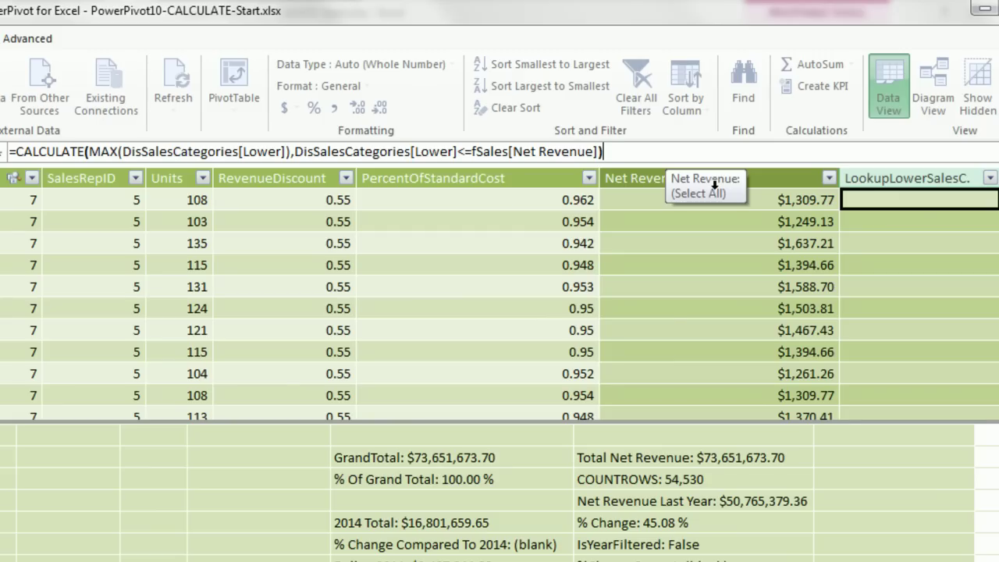
pyautogui.press('Return')
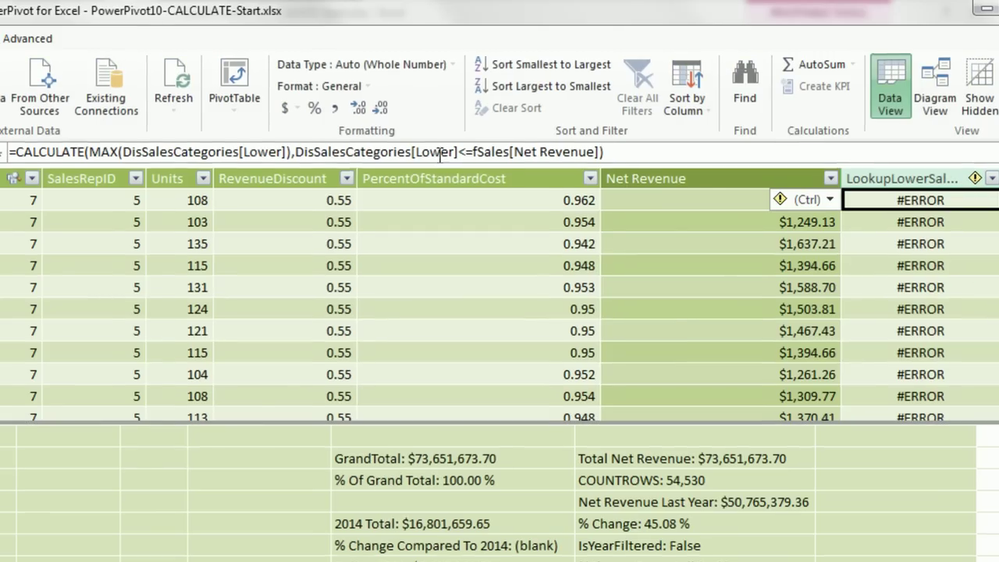
# Step: Wrap the Lower<=Net Revenue condition in a FILTER function over the DisSalesCategories table and enter the corrected column formula
pyautogui.click(427, 152)
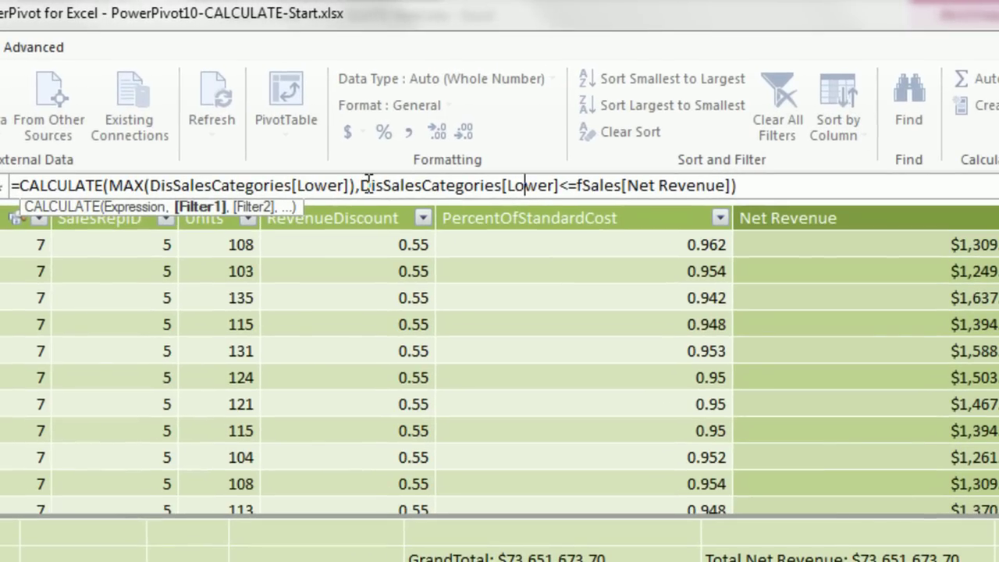
pyautogui.click(363, 185)
pyautogui.write('fil')
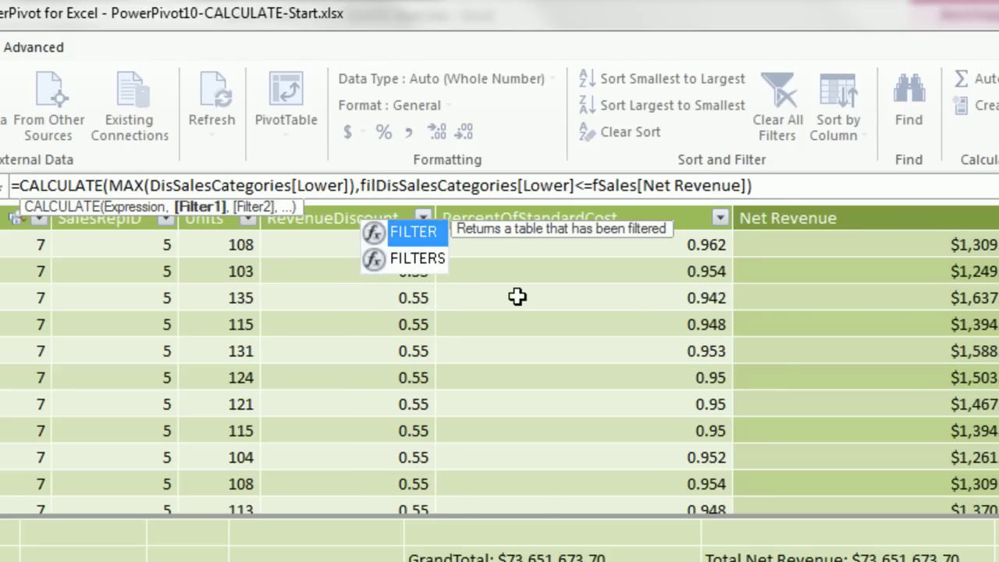
pyautogui.press('Tab')
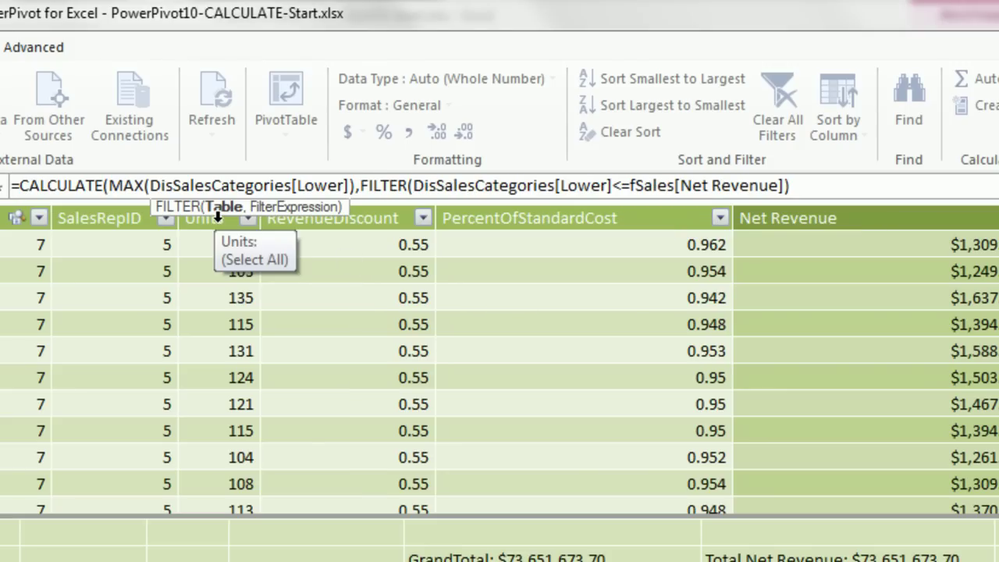
pyautogui.write('dis')
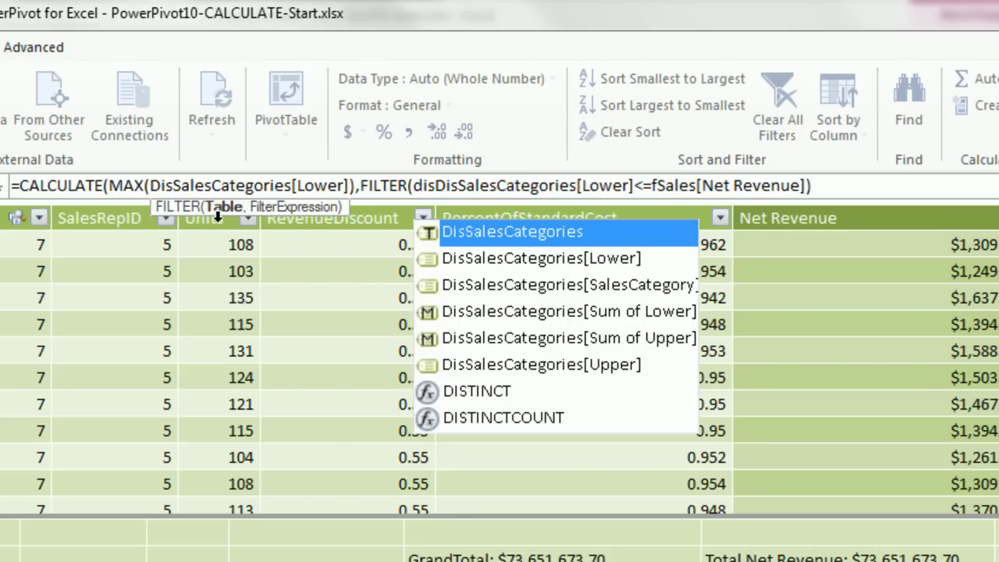
pyautogui.press('Tab')
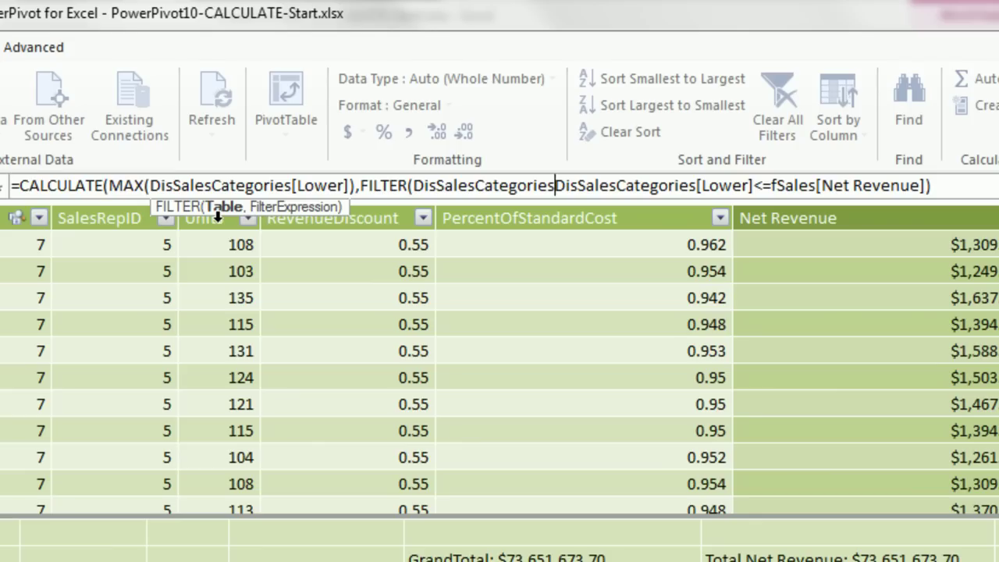
pyautogui.write(',')
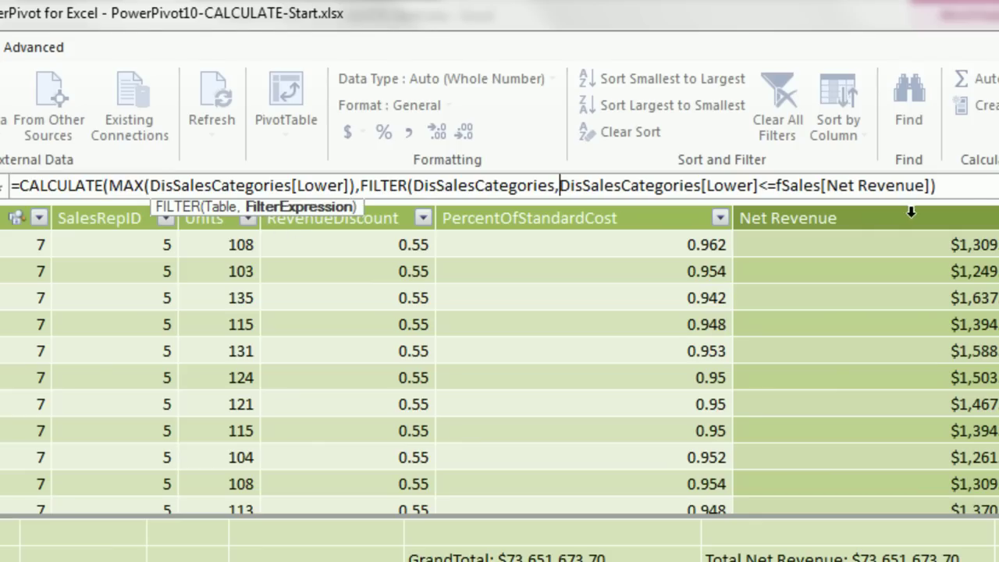
pyautogui.click(968, 186)
pyautogui.write(')')
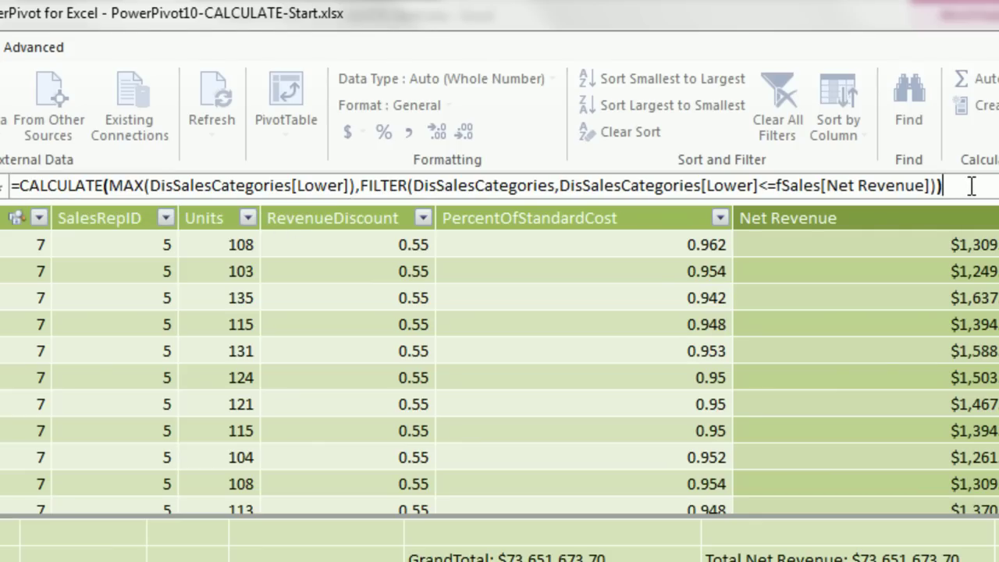
pyautogui.click(391, 185)
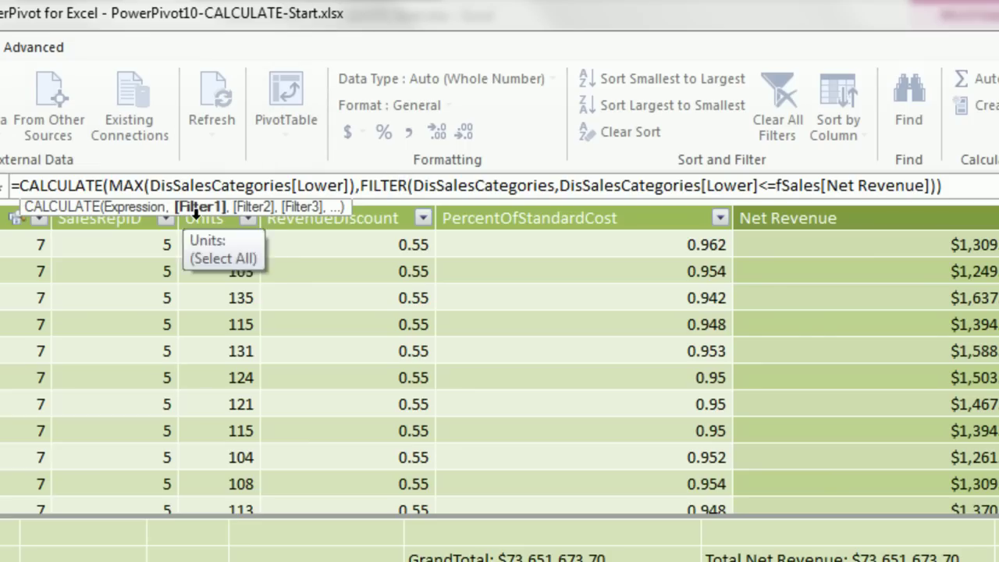
pyautogui.click(134, 184)
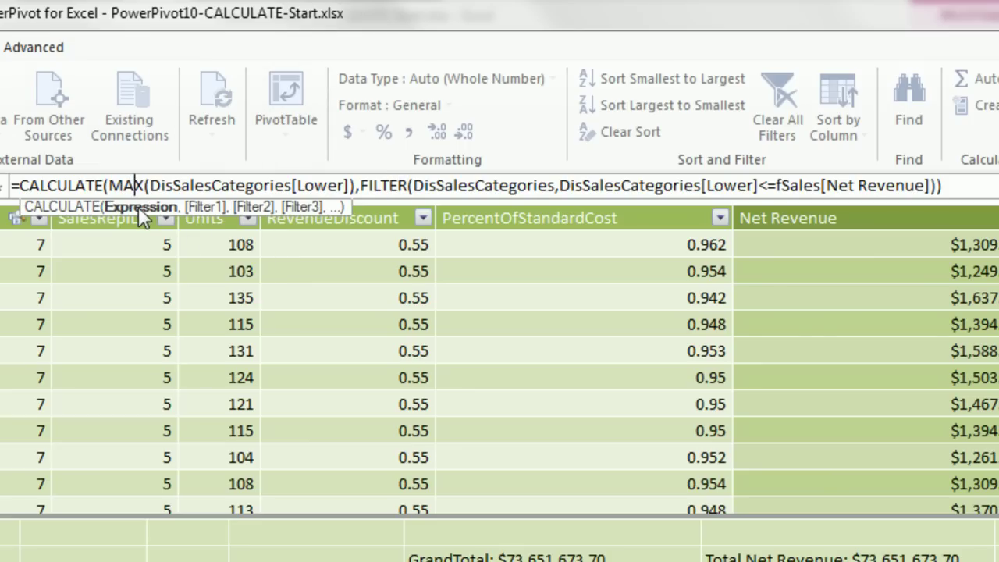
pyautogui.press('Return')
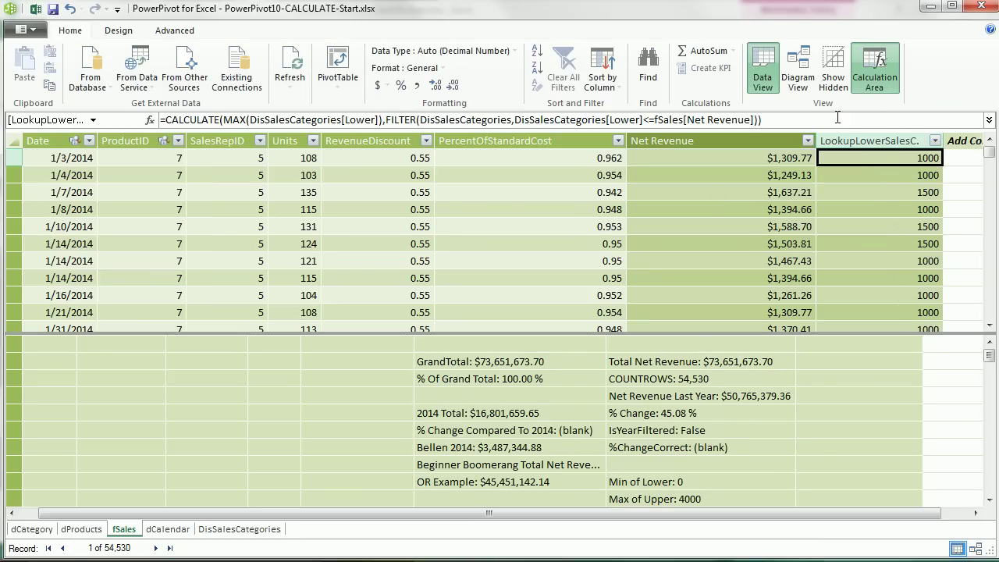
# Step: In the diagram, relate DisSalesCategories' Lower column to fSales' LookupLowerSalesC. column, and return to the fSales data
pyautogui.click(798, 70)
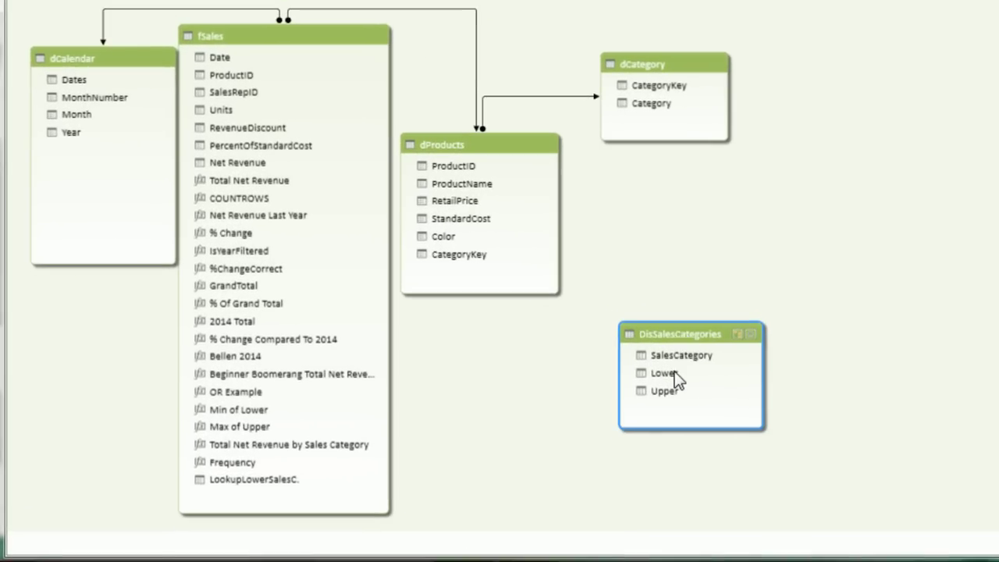
pyautogui.moveTo(665, 372); pyautogui.dragTo(282, 484)
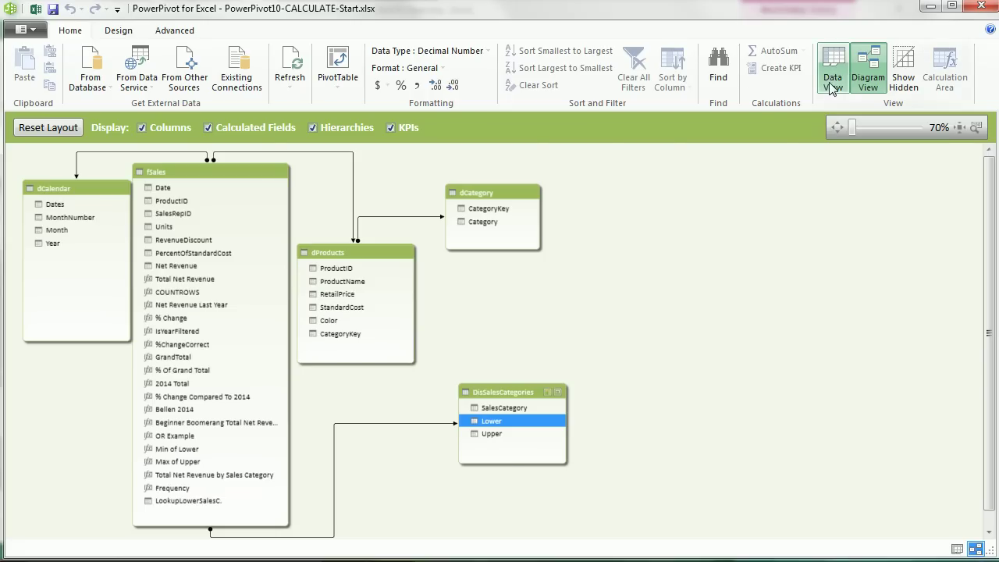
pyautogui.click(762, 69)
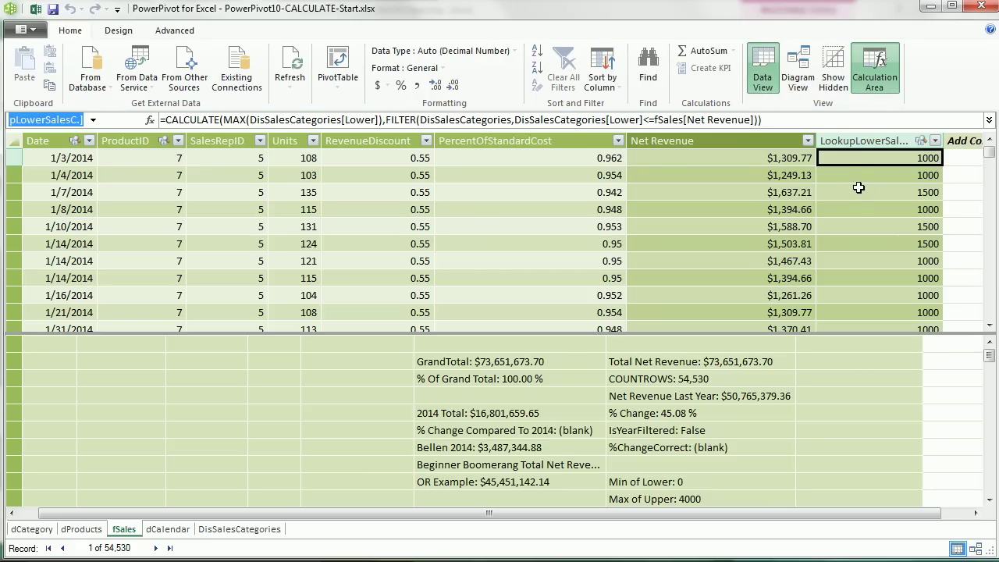
# Step: Review the Total Net Revenue and COUNTROWS formulas, and create a PivotTable at B3 of Excel's Freq w Lookup sheet
pyautogui.click(663, 483)
pyautogui.click(660, 362)
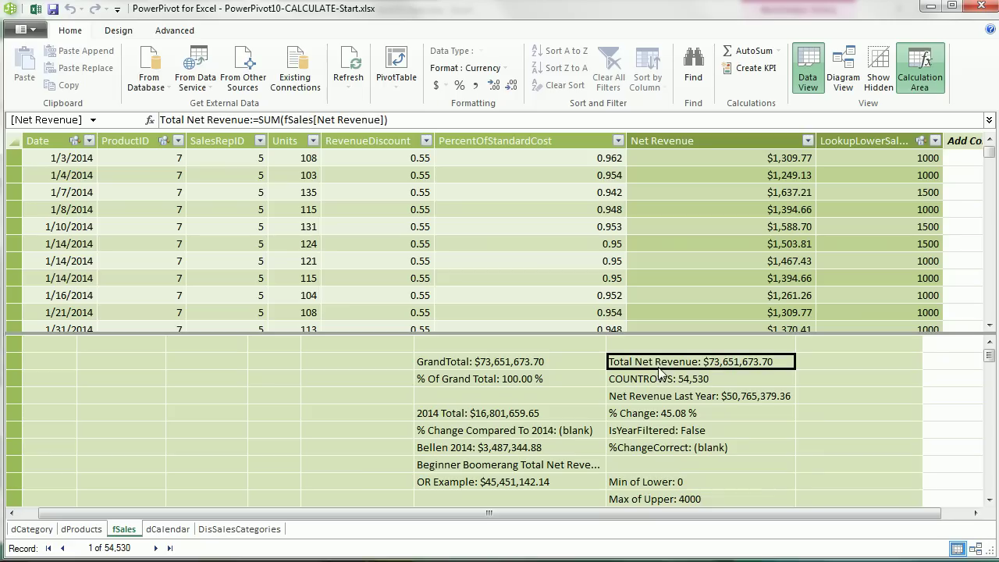
pyautogui.click(663, 381)
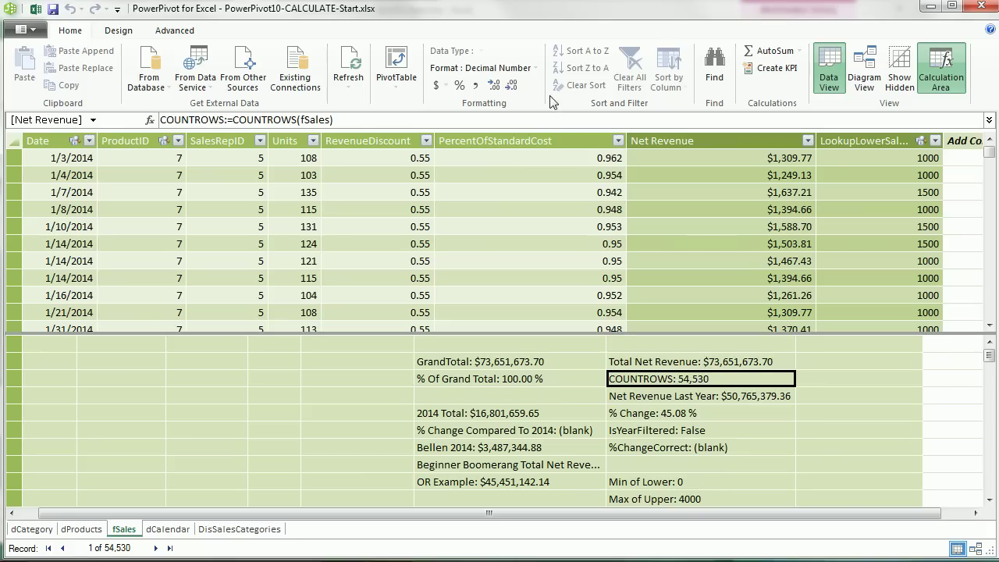
pyautogui.click(401, 68)
pyautogui.click(662, 197)
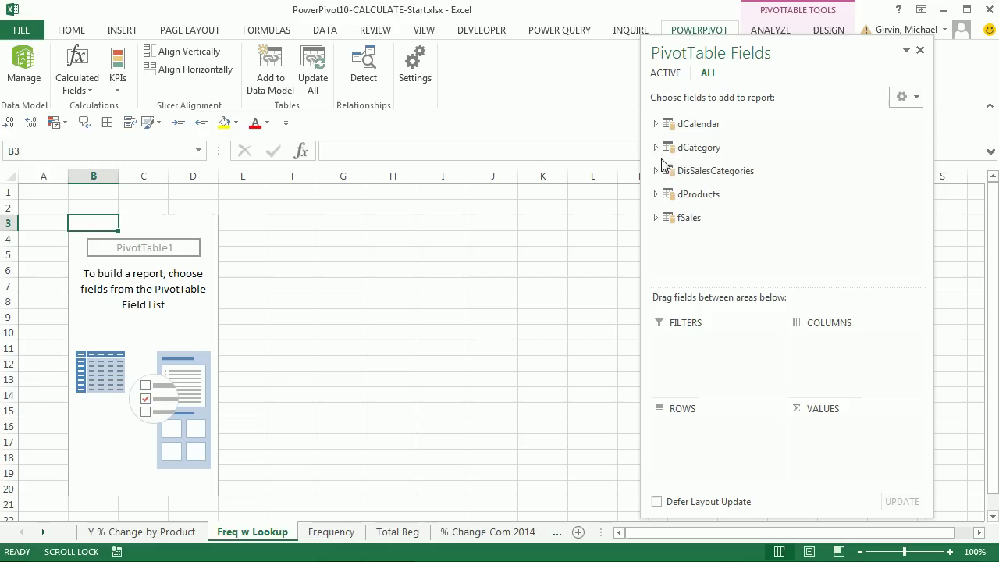
# Step: Put SalesCategory from DisSalesCategories in the PivotTable's rows, and Total Net Revenue and COUNTROWS from fSales in its values
pyautogui.click(655, 171)
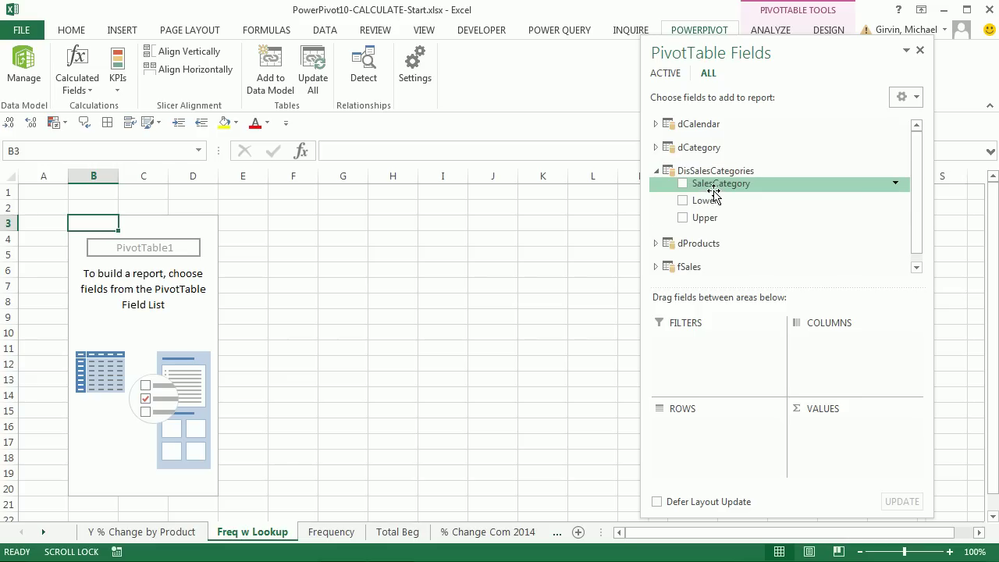
pyautogui.moveTo(702, 183); pyautogui.dragTo(706, 460)
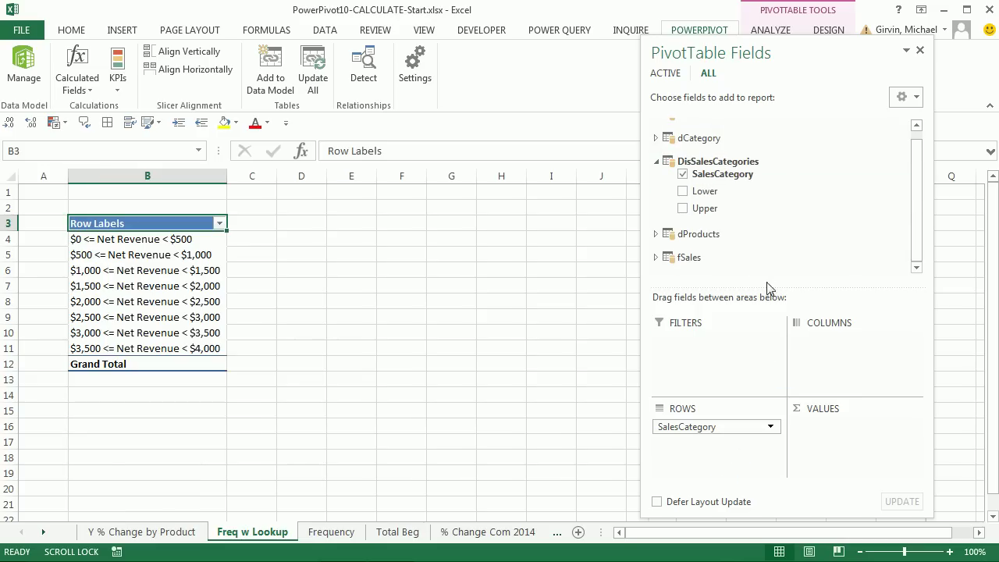
pyautogui.click(655, 256)
pyautogui.scroll(2, 754, 139)
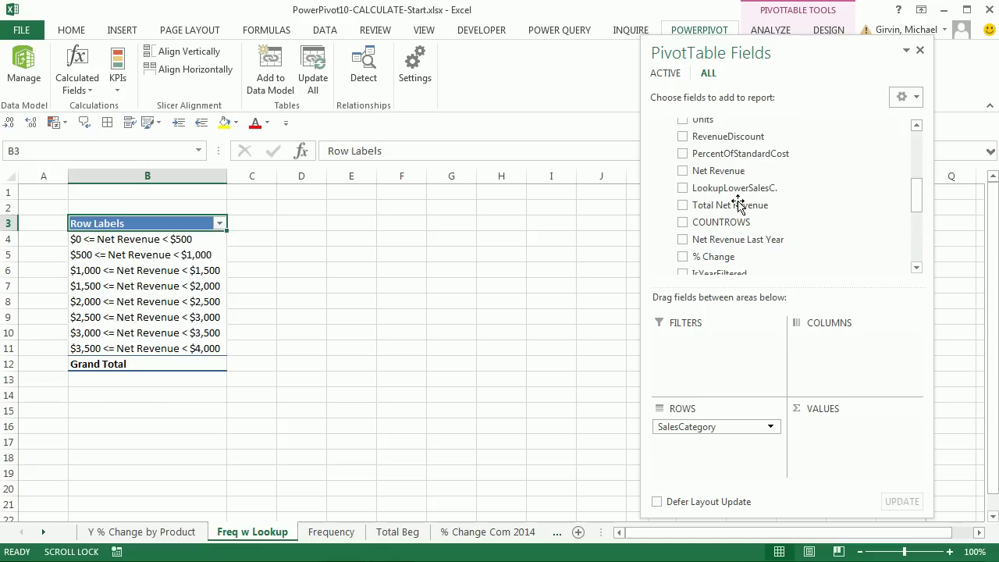
pyautogui.moveTo(726, 205); pyautogui.dragTo(843, 448)
pyautogui.moveTo(716, 211); pyautogui.dragTo(842, 460)
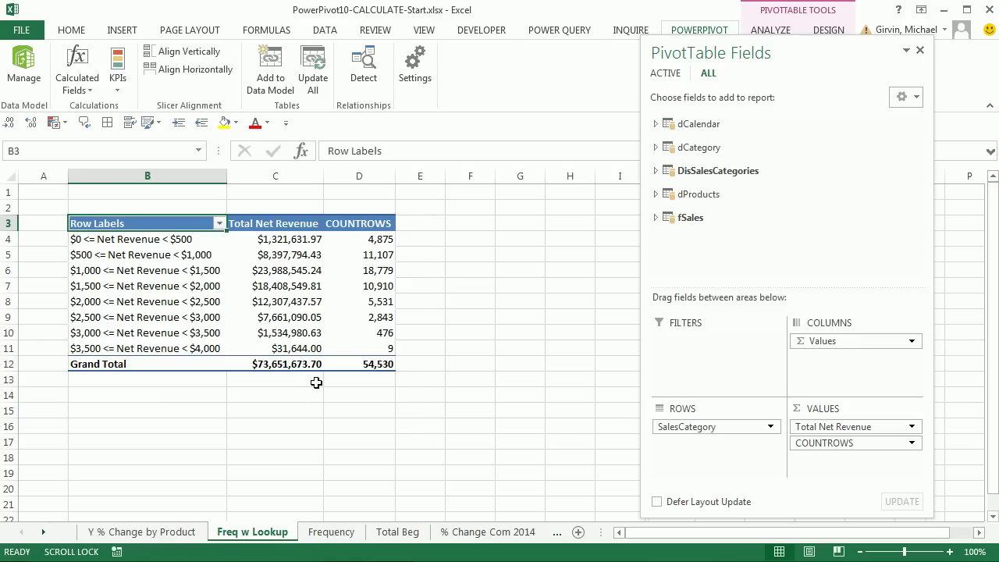
# Step: Delete the model relationship between DisSalesCategories' Lower and fSales' LookupLowerSalesC., and check the Freq w Lookup and Frequency sheets in Excel
pyautogui.hotkey('alt', 'Tab')
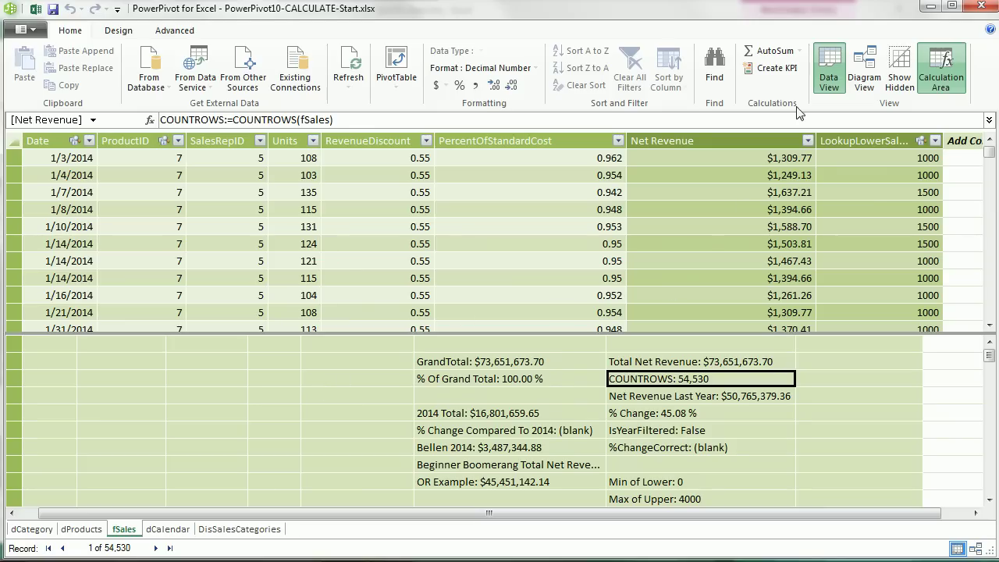
pyautogui.click(865, 82)
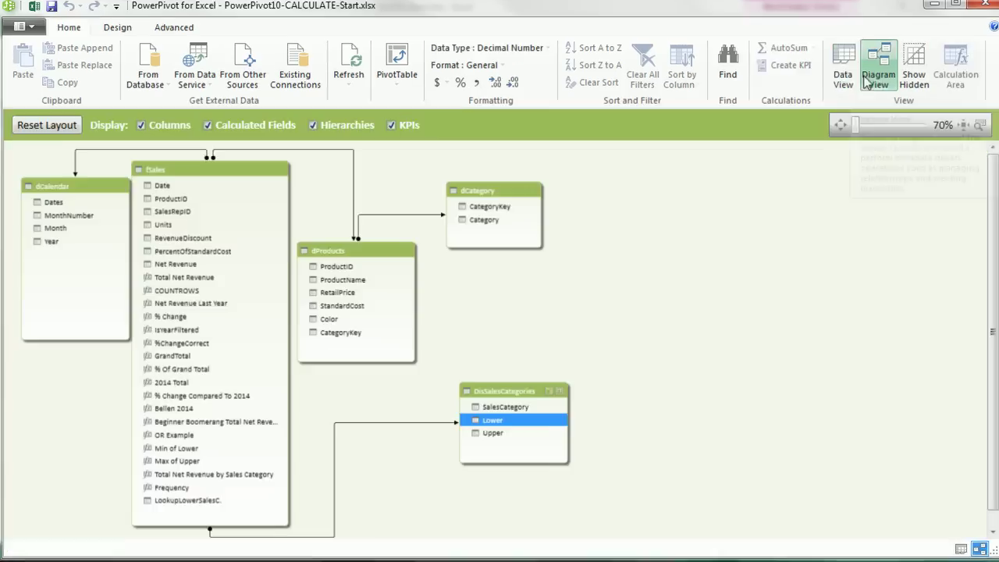
pyautogui.rightClick(515, 334)
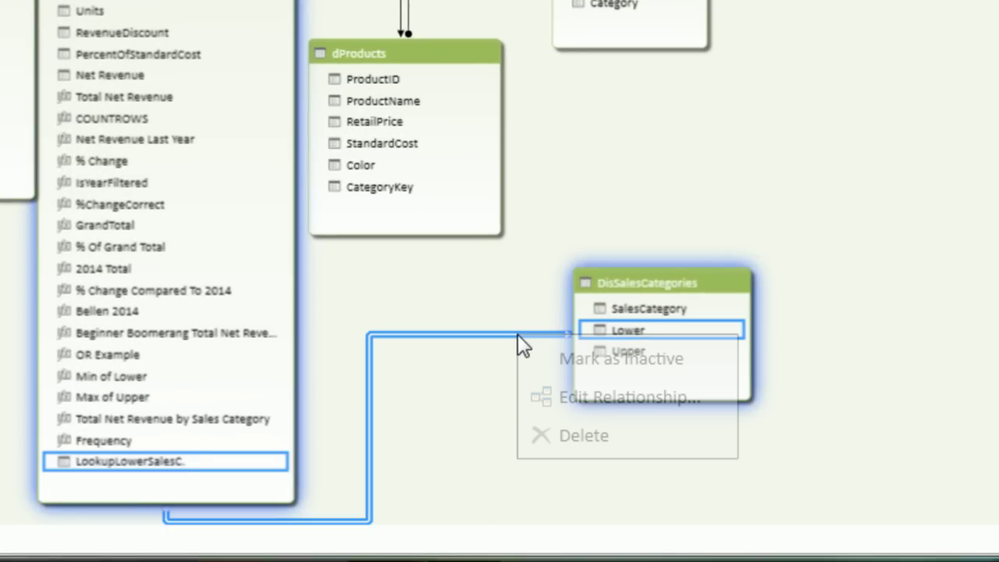
pyautogui.click(593, 435)
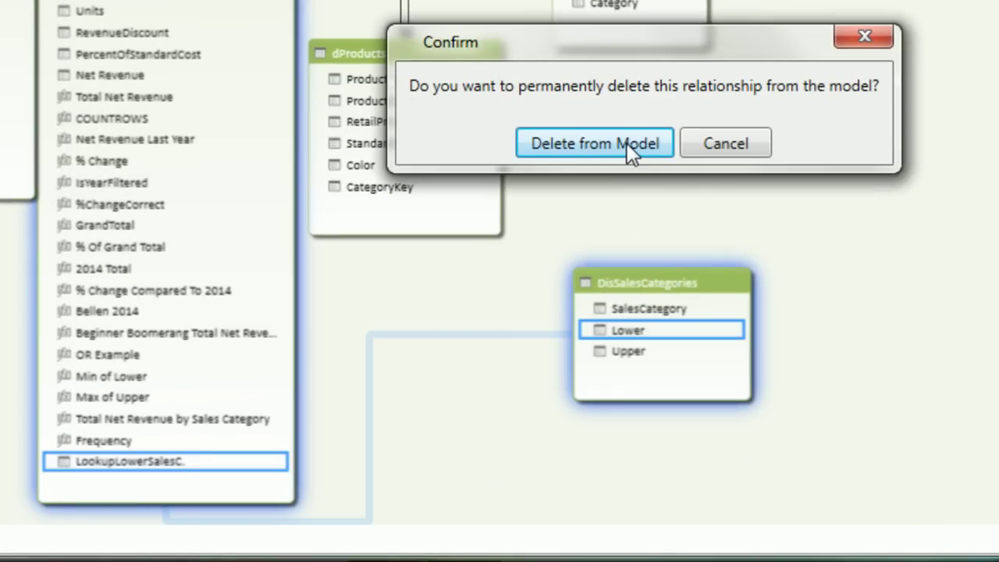
pyautogui.click(627, 143)
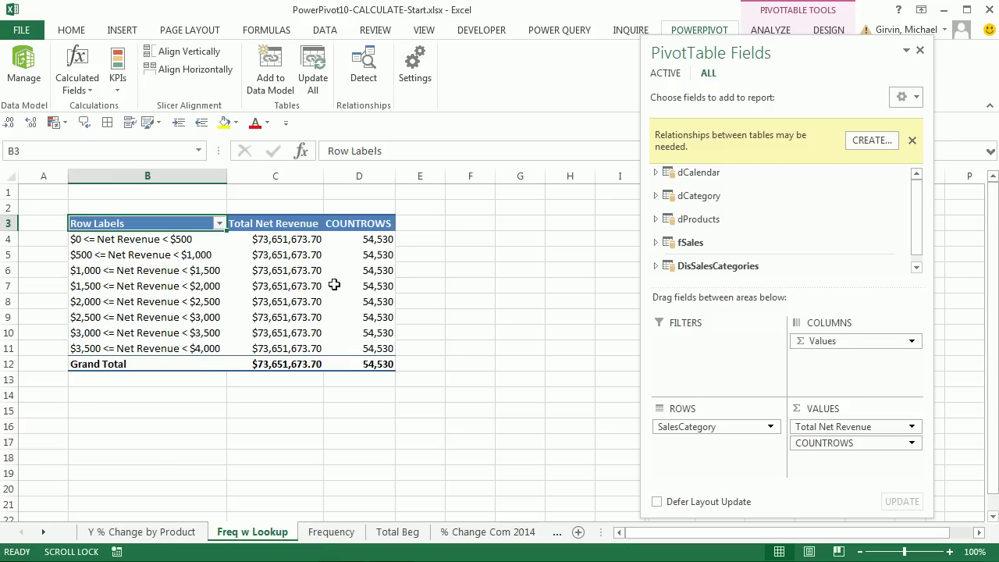
pyautogui.click(330, 532)
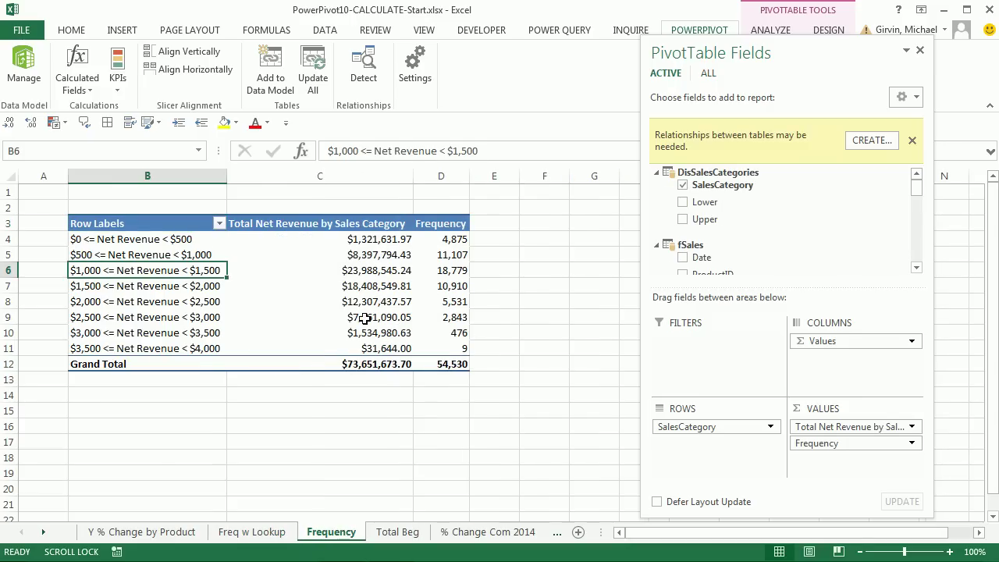
# Step: Relate DisSalesCategories' Lower to fSales' LookupLowerSalesC. again in the PowerPivot diagram, and check the PivotTable on Excel's Freq w Lookup sheet
pyautogui.hotkey('alt', 'Tab')
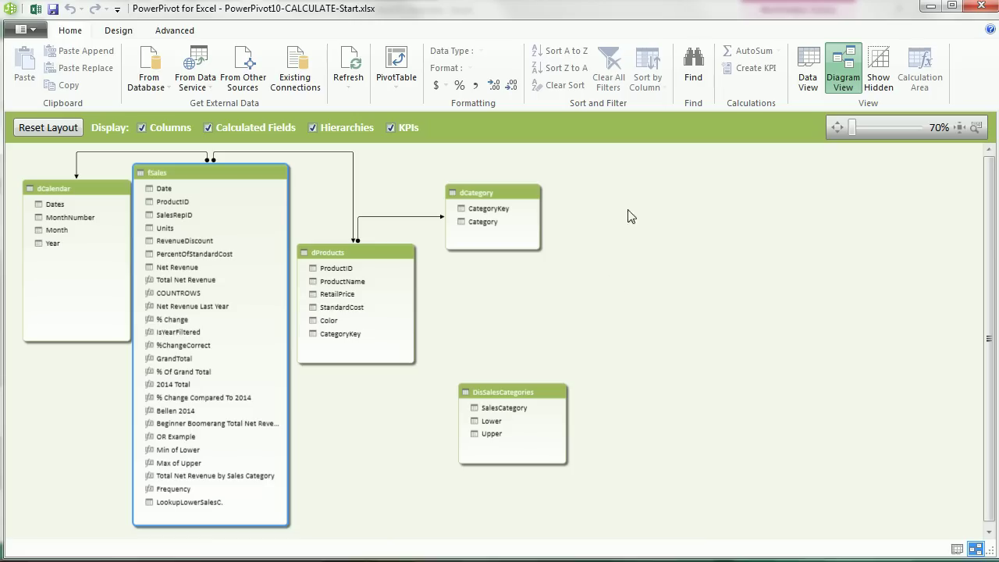
pyautogui.moveTo(488, 422); pyautogui.dragTo(227, 503)
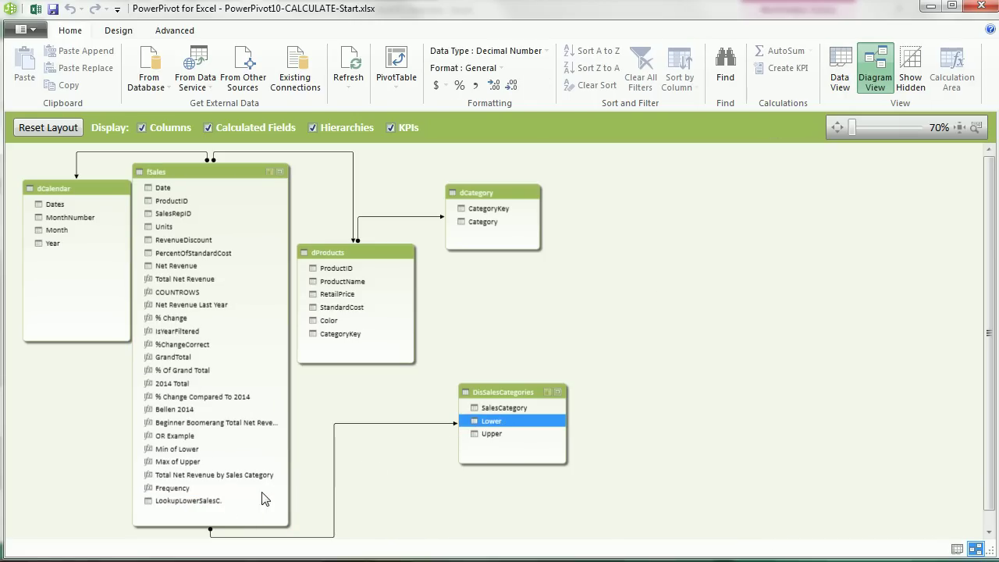
pyautogui.hotkey('alt', 'Tab')
pyautogui.click(281, 534)
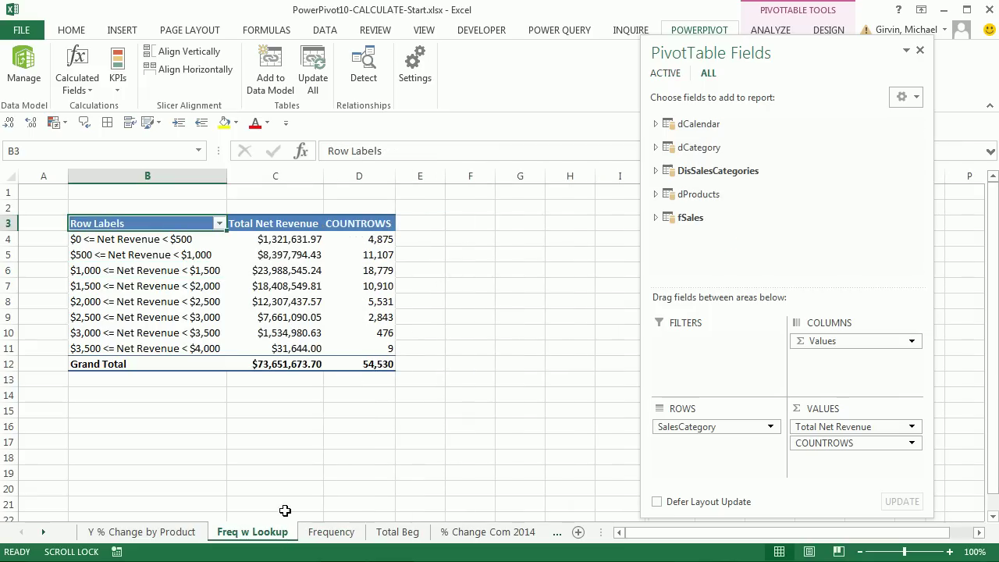
pyautogui.click(382, 393)
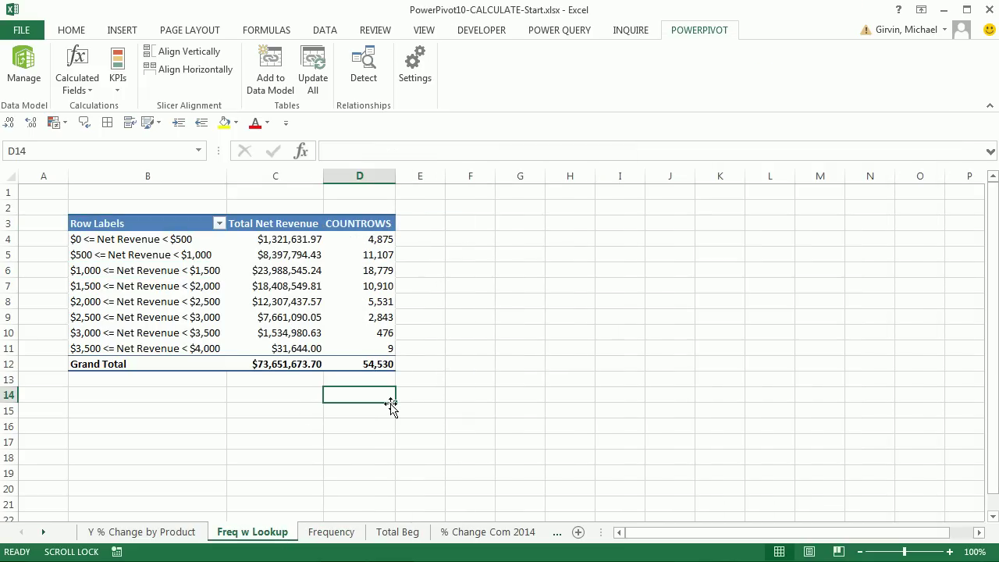
# Step: Switch to PowerPivot and name a new column GrandTotal2 at the end of the fSales table
pyautogui.hotkey('alt', 'Tab')
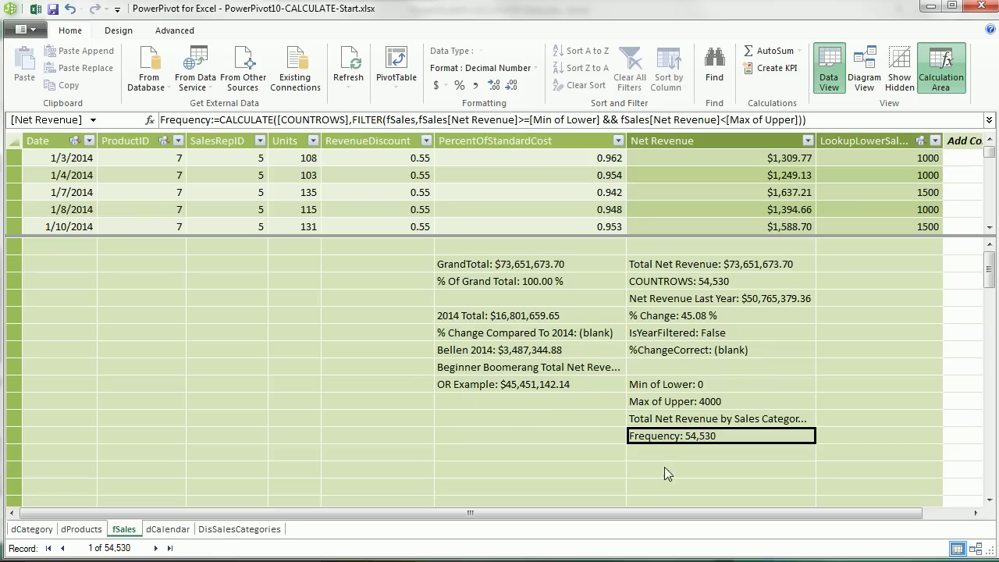
pyautogui.click(975, 513)
pyautogui.doubleClick(936, 140)
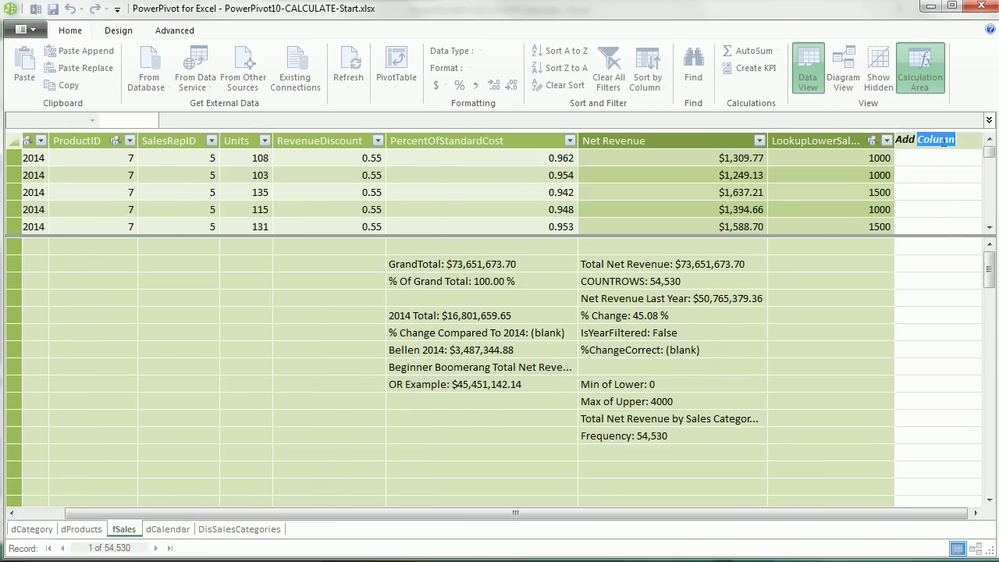
pyautogui.write('GrandTotal')
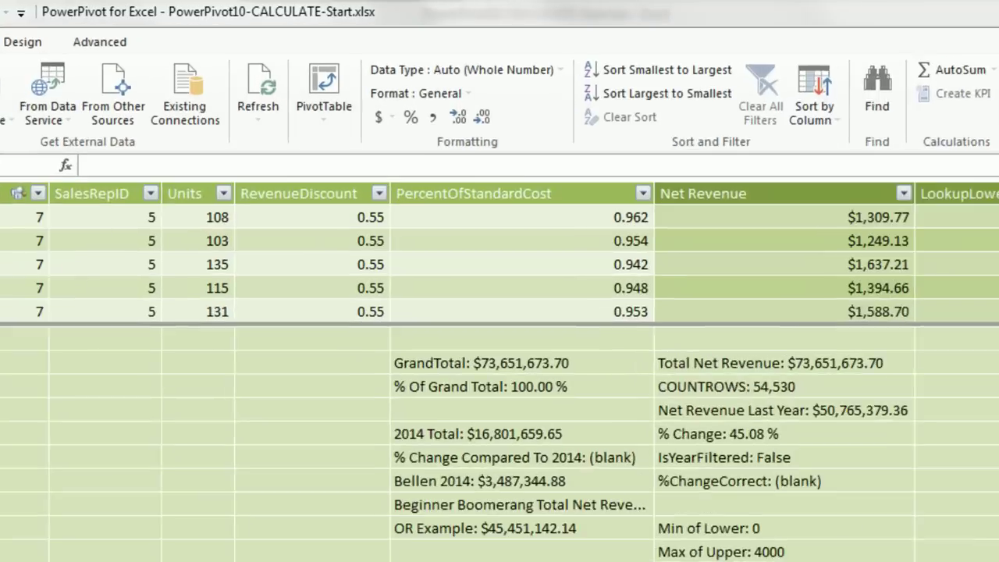
# Step: Enter the formula =SUM(fSales[Net Revenue]) for the new GrandTotal2 column
pyautogui.write('=')
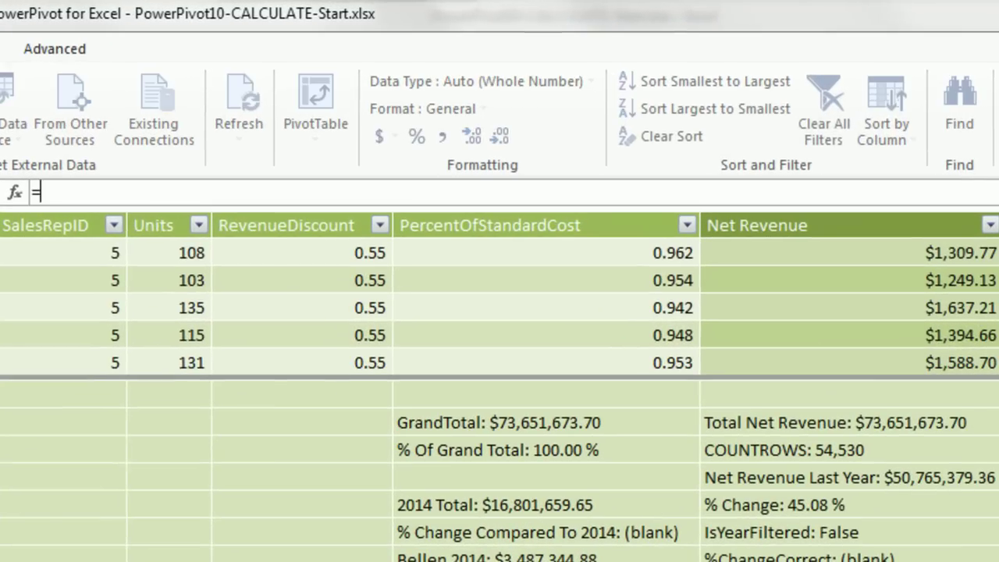
pyautogui.write('sum')
pyautogui.press('Tab')
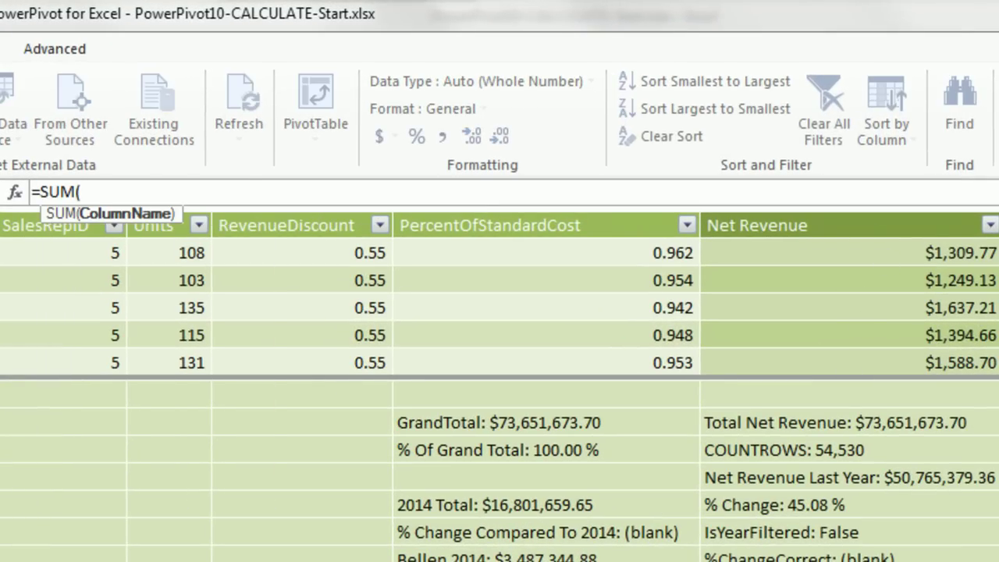
pyautogui.write('fs')
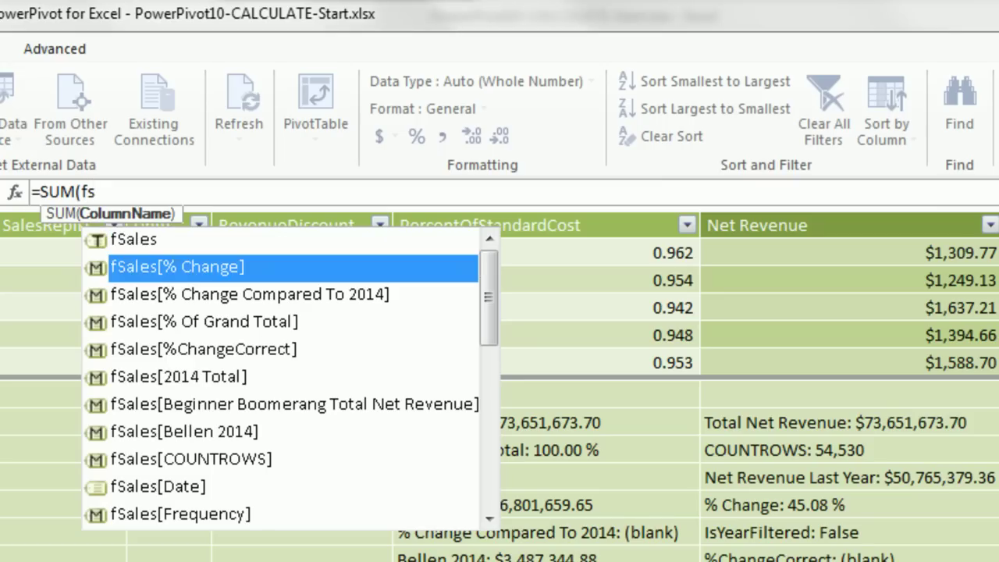
pyautogui.press('Down')
pyautogui.press('Down')
pyautogui.press('Down')
pyautogui.press('Down')
pyautogui.press('Down')
pyautogui.press('Down')
pyautogui.press('Down')
pyautogui.press('Down')
pyautogui.press('Down')
pyautogui.press('Down')
pyautogui.press('Down')
pyautogui.press('Down')
pyautogui.press('Down')
pyautogui.press('Down')
pyautogui.press('Tab')
pyautogui.write(')')
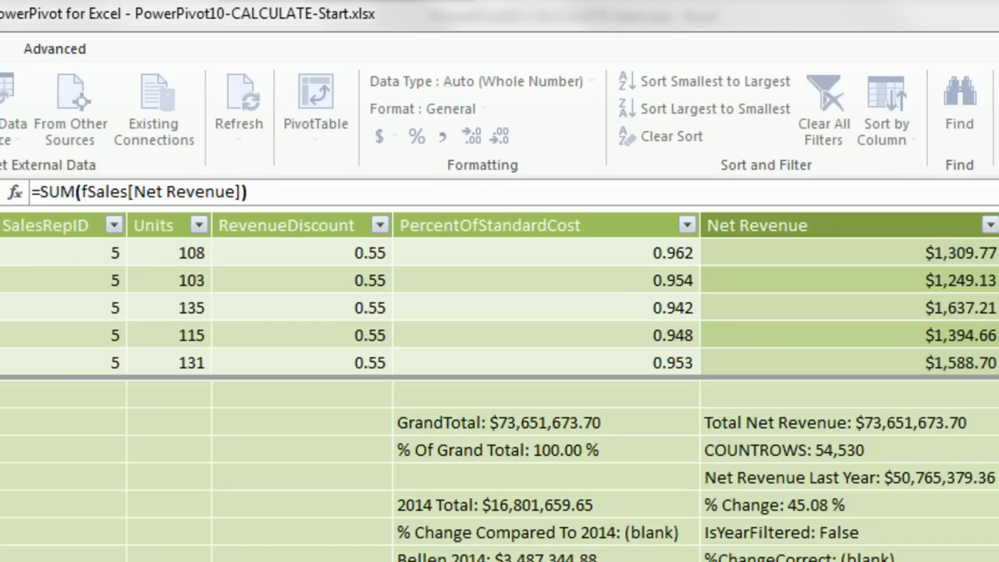
pyautogui.press('Return')
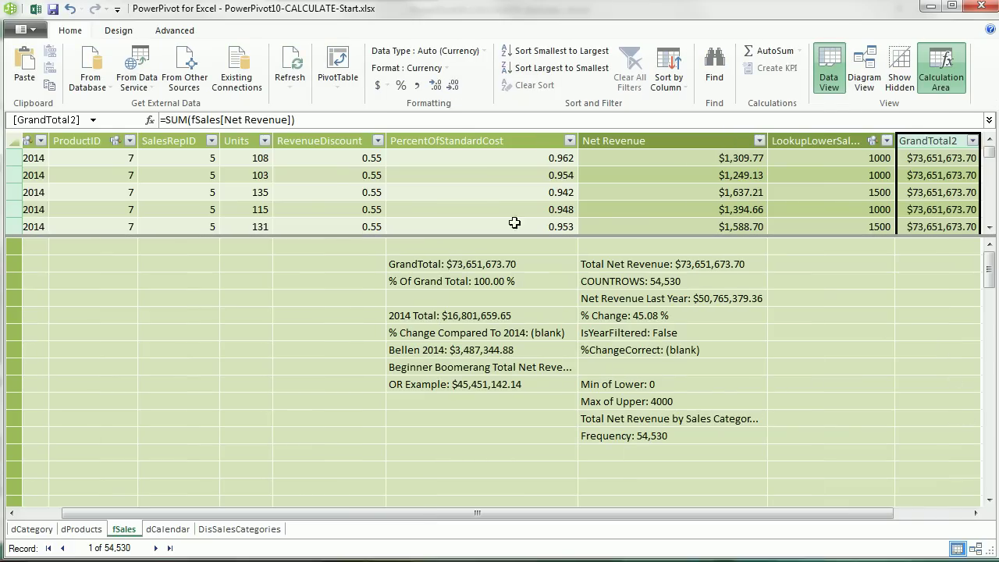
# Step: Wrap the GrandTotal2 column's SUM in CALCULATE, making the formula =CALCULATE(SUM(fSales[Net Revenue]))
pyautogui.click(166, 121)
pyautogui.write('CALCULATE(')
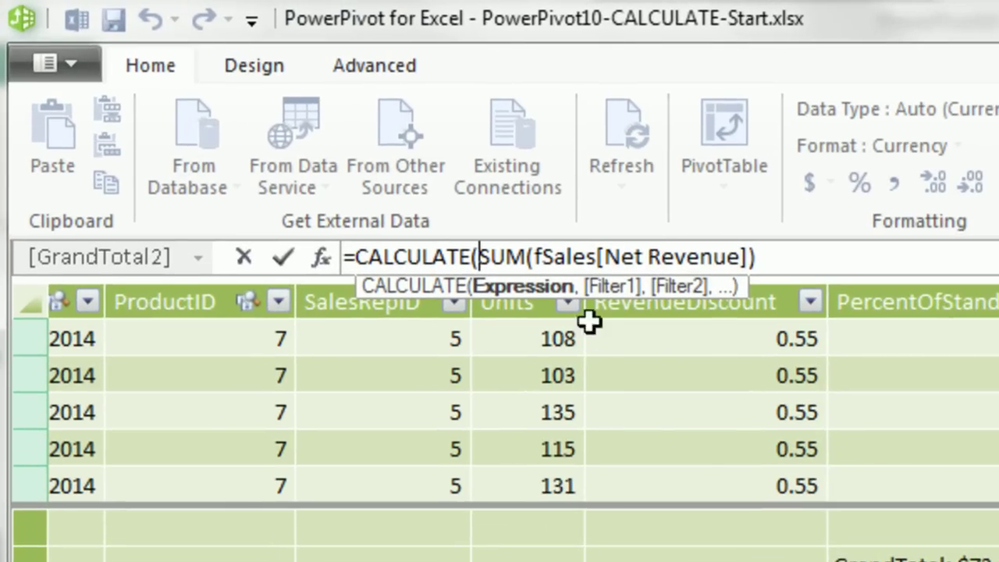
pyautogui.click(829, 264)
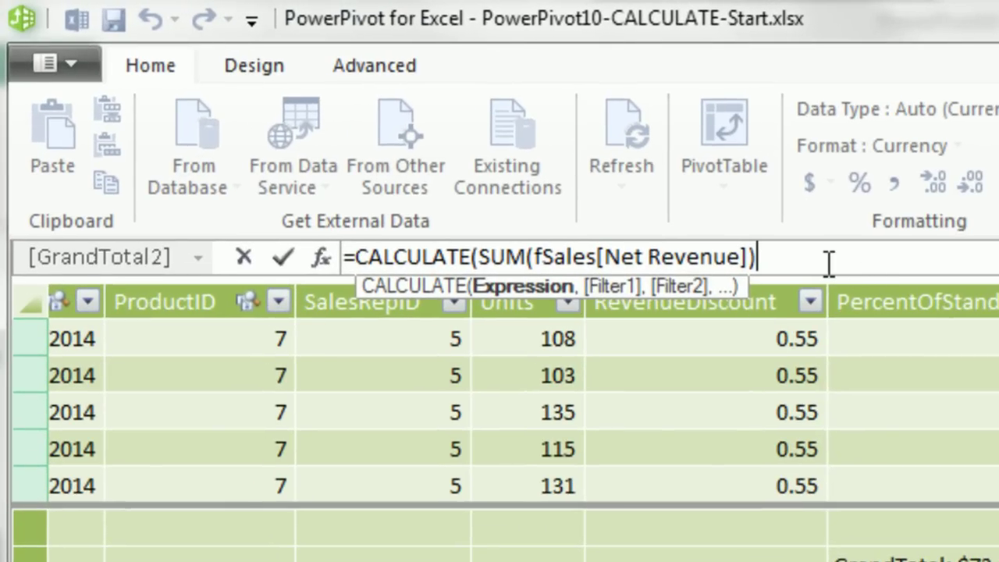
pyautogui.write(')')
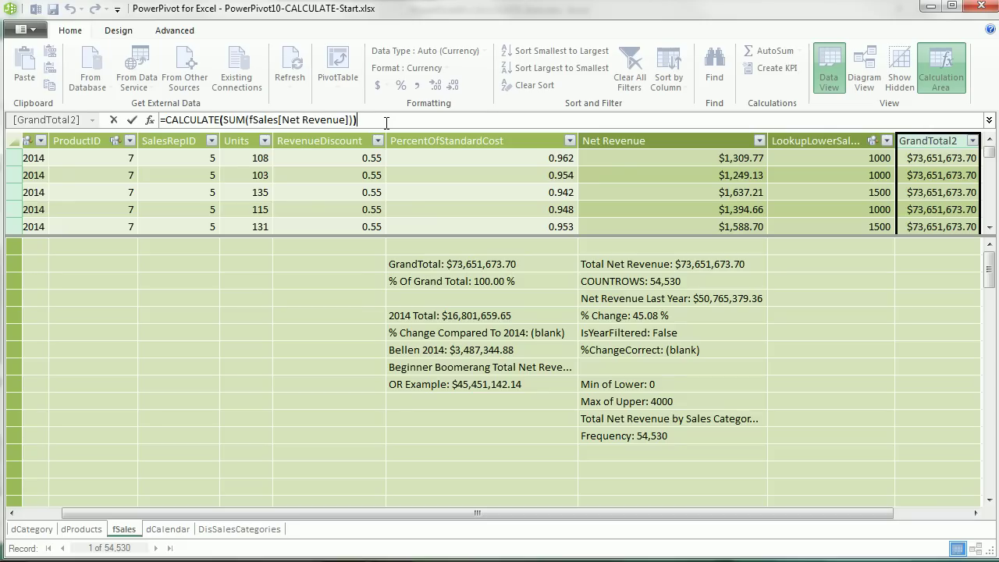
pyautogui.press('Return')
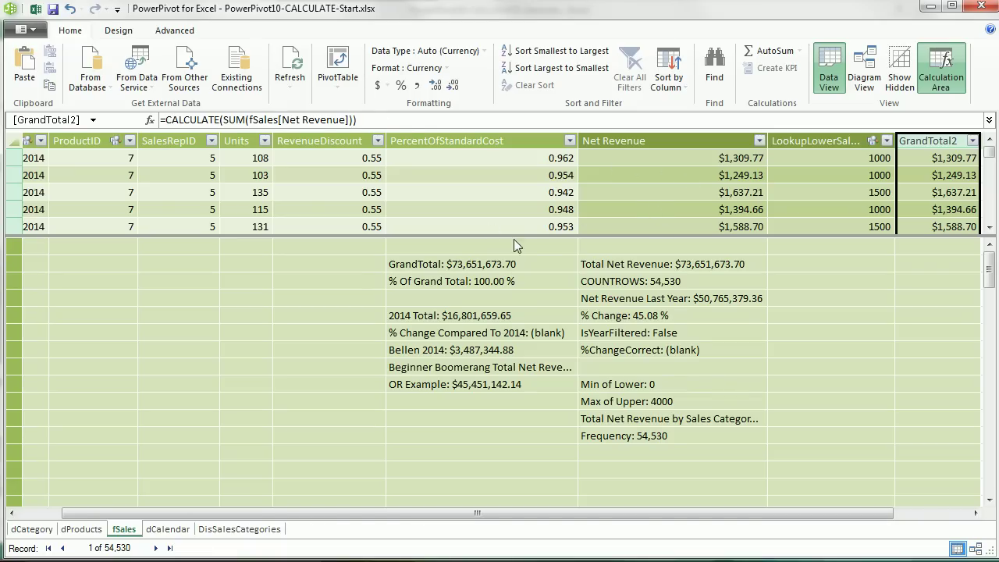
# Step: Compare the Total Net Revenue measure's formula with the GrandTotal2 column's CALCULATE formula
pyautogui.click(616, 263)
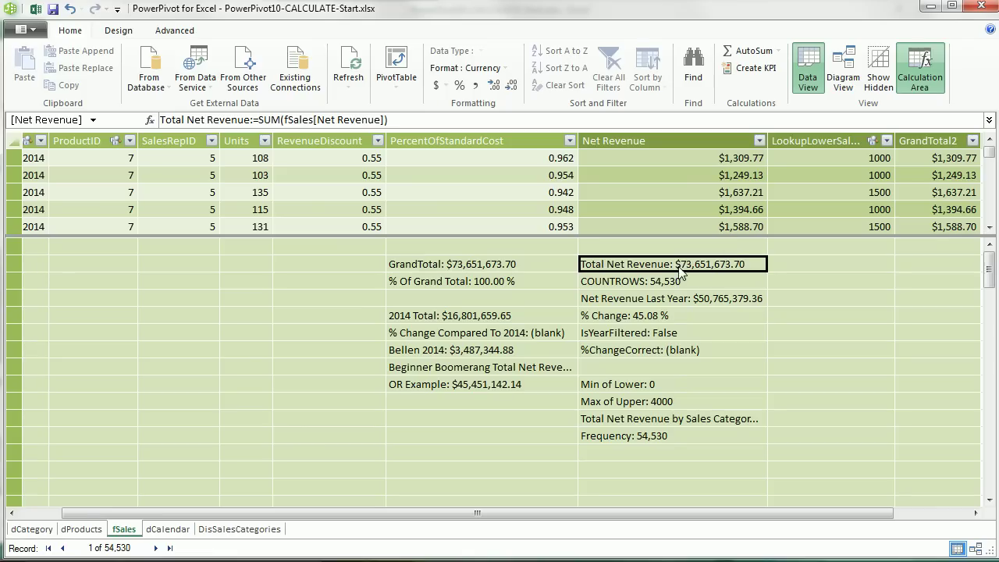
pyautogui.click(914, 160)
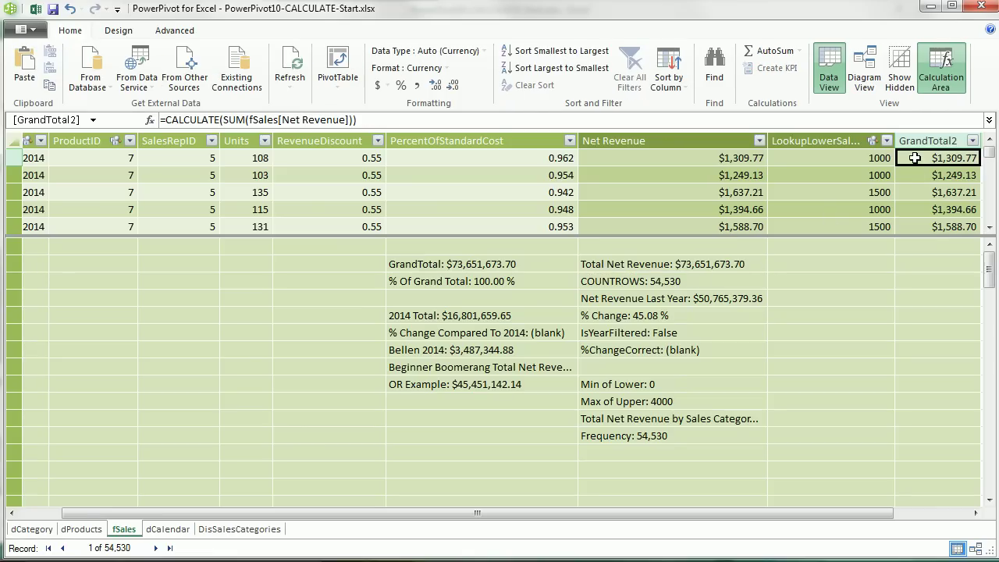
pyautogui.click(226, 118)
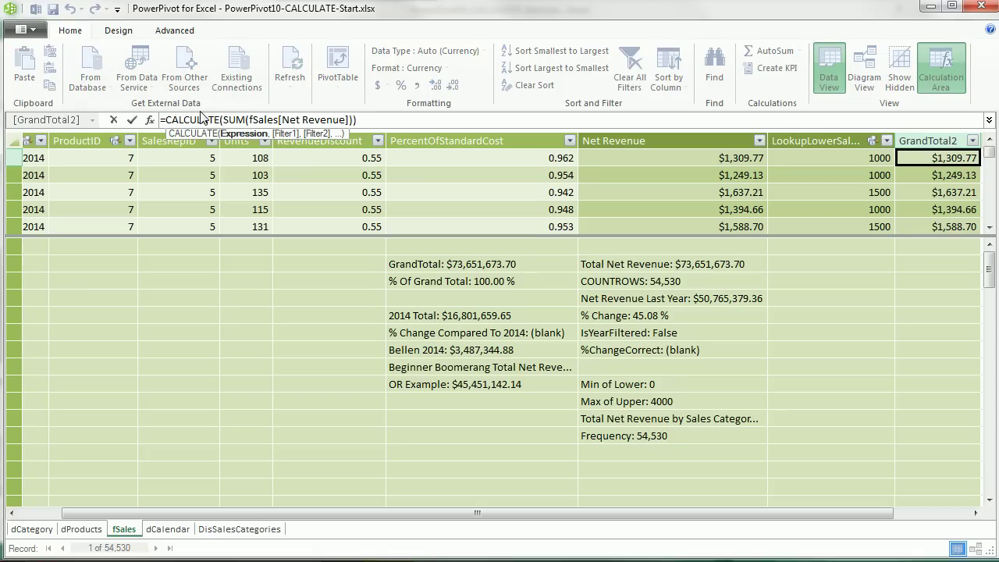
pyautogui.click(677, 269)
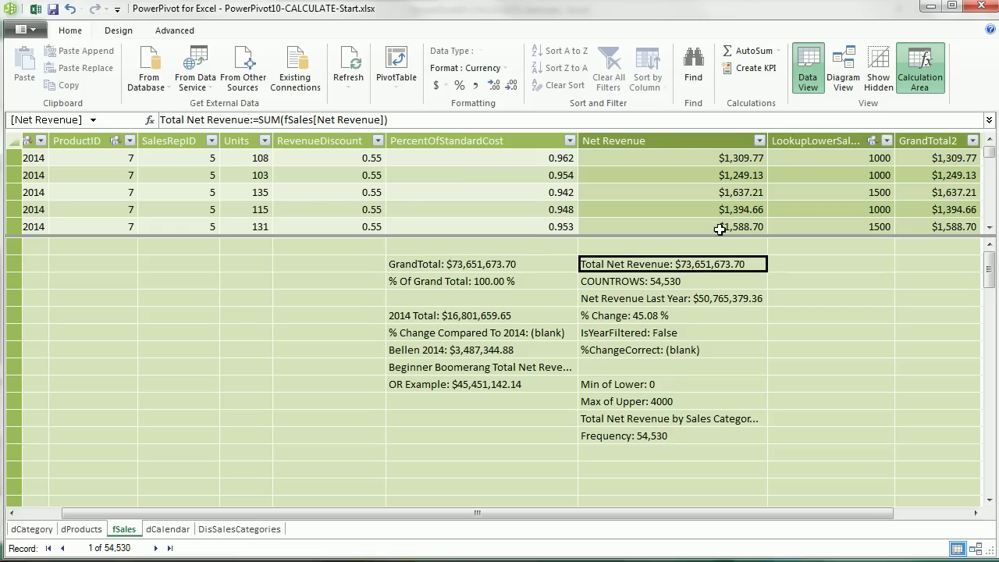
# Step: Delete the GrandTotal2 column and add a calculated column to fSales with the formula =[Total Net Revenue]
pyautogui.click(931, 159)
pyautogui.press('Delete')
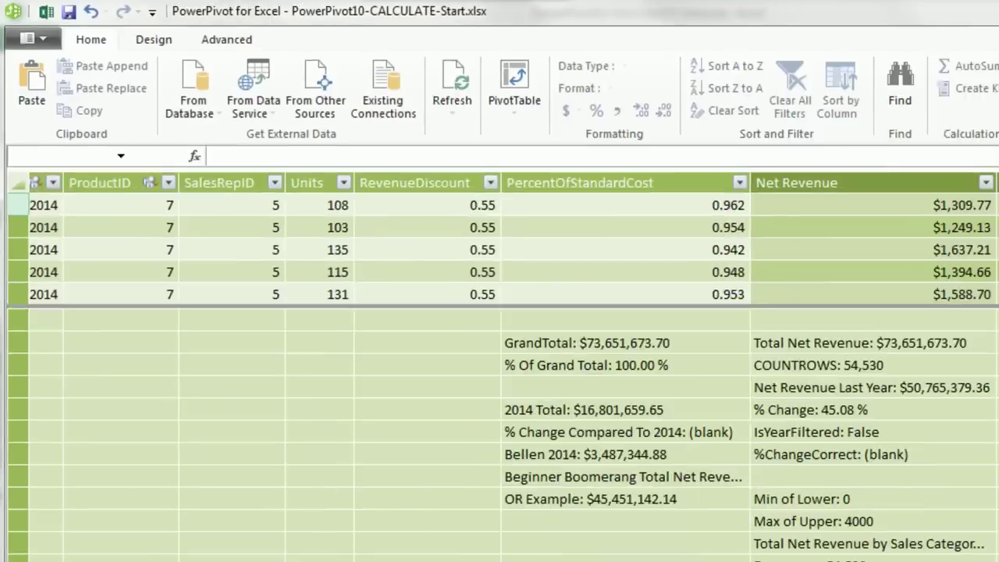
pyautogui.write('=[t')
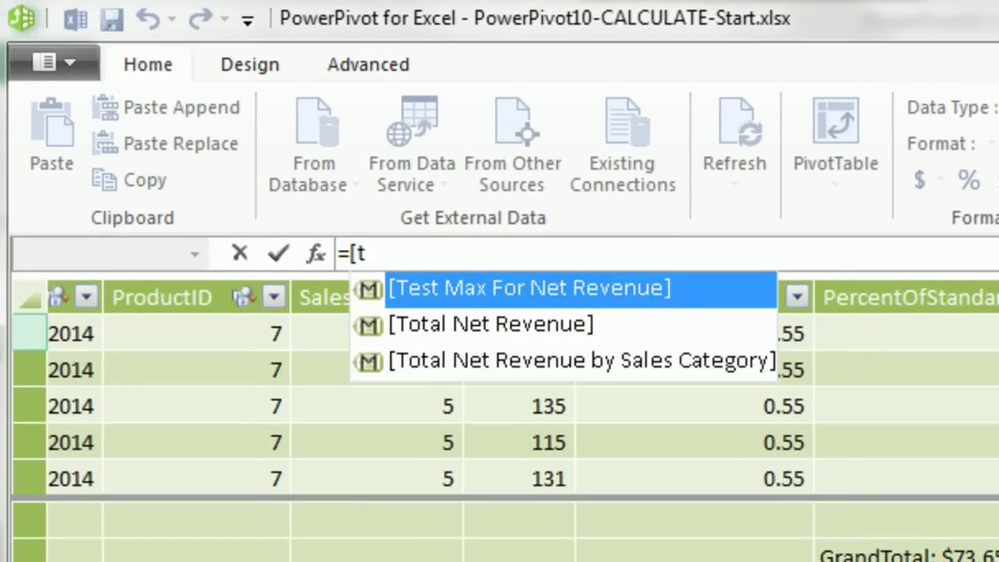
pyautogui.press('Down')
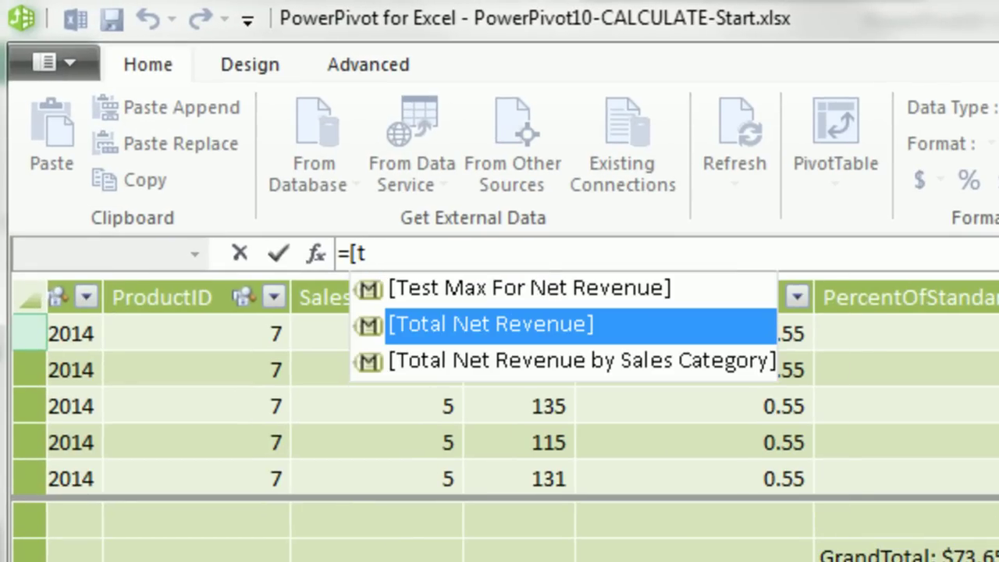
pyautogui.press('Tab')
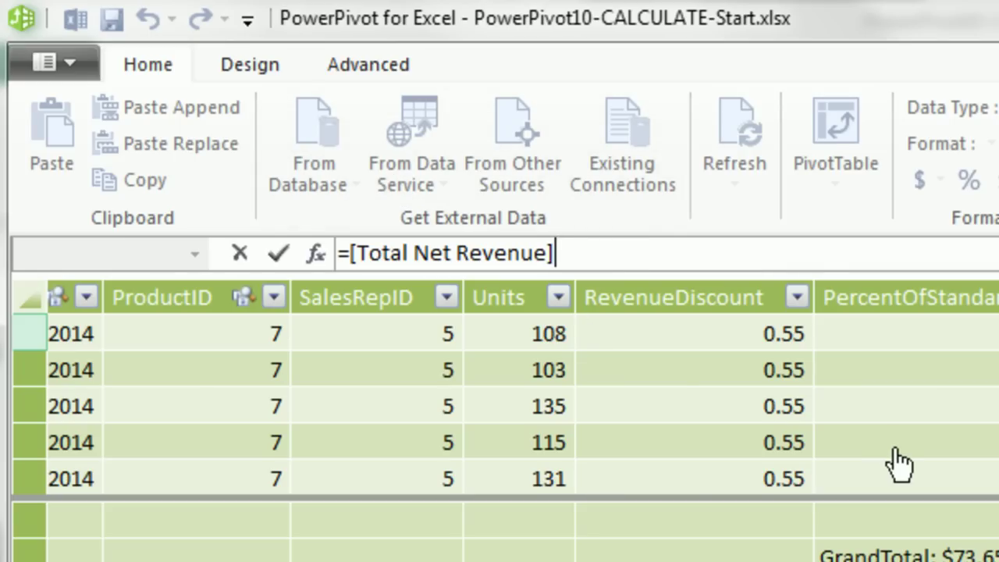
pyautogui.press('Return')
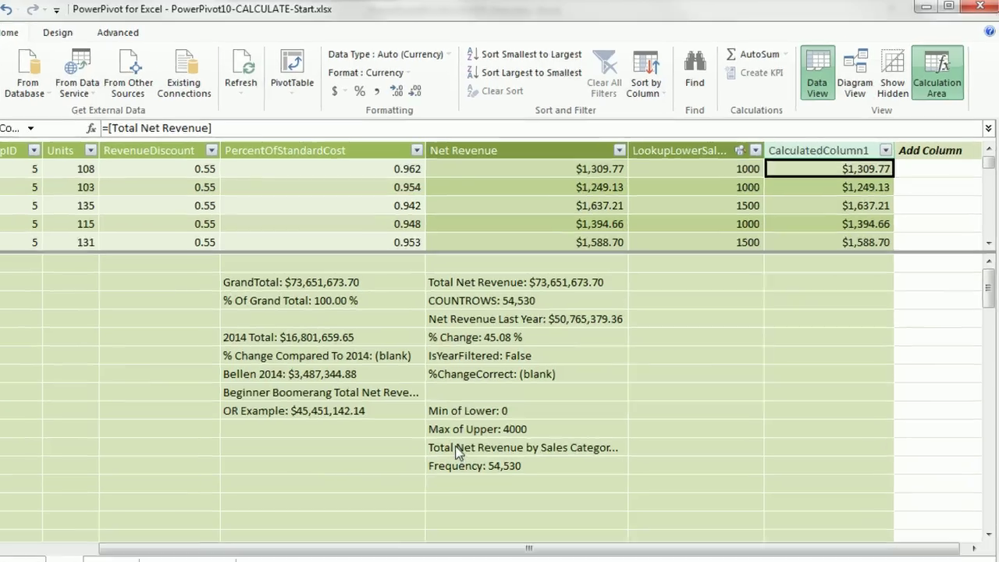
# Step: Review the CALCULATE formulas of the Total Net Revenue by Sales Category and 2014 Total measures
pyautogui.click(499, 419)
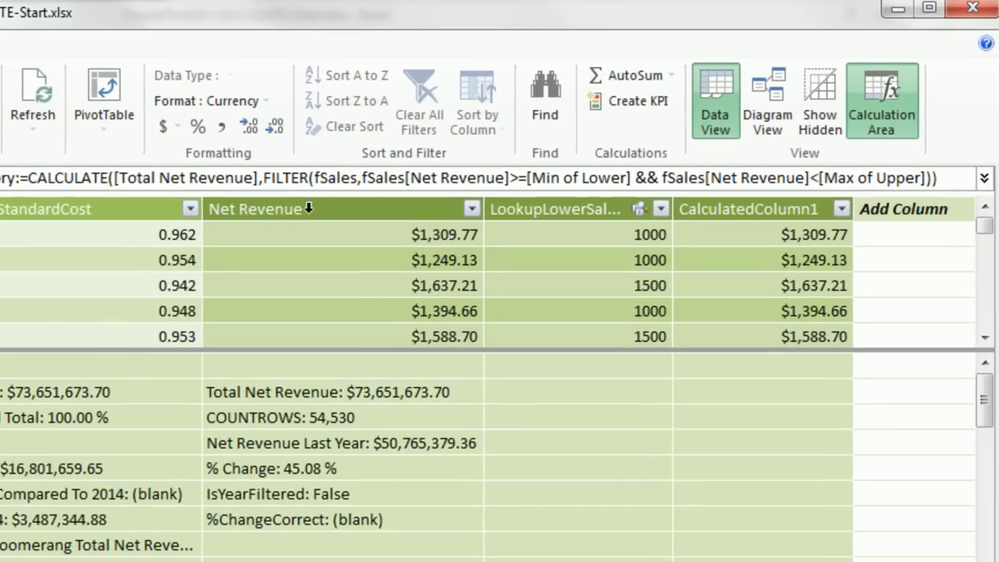
pyautogui.click(299, 178)
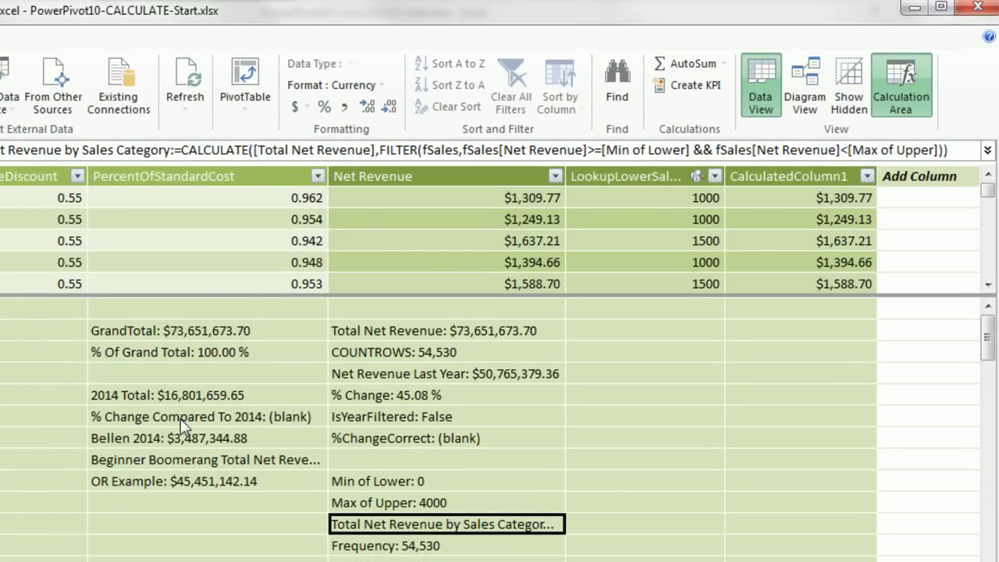
pyautogui.click(170, 395)
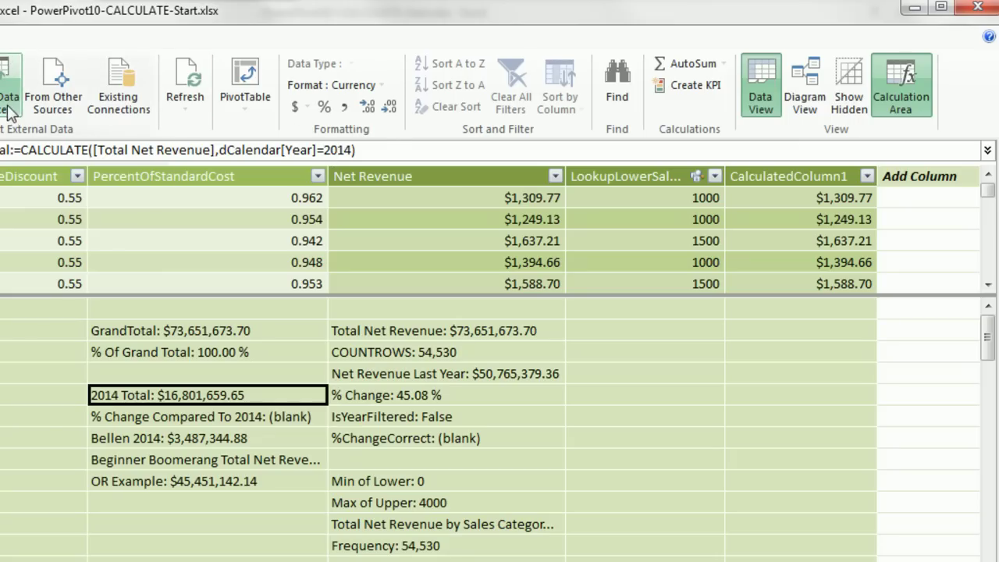
pyautogui.click(331, 149)
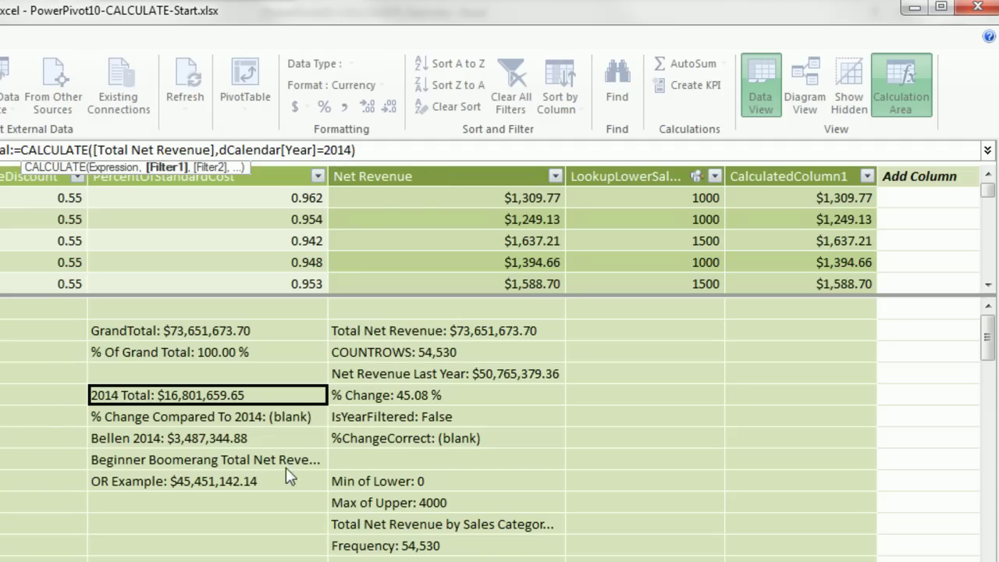
# Step: Add the measure BlueQuadBoolean:=CALCULATE([Total Net Revenue],dProducts[ProductName]="Quad",dProducts[Color]="Blue") in the cell below OR Example
pyautogui.press('Escape')
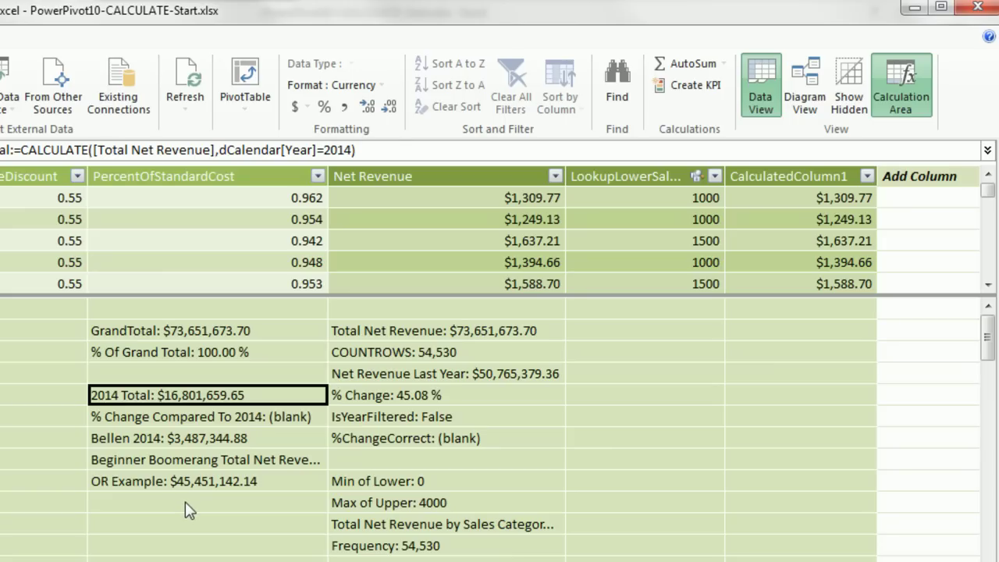
pyautogui.click(187, 508)
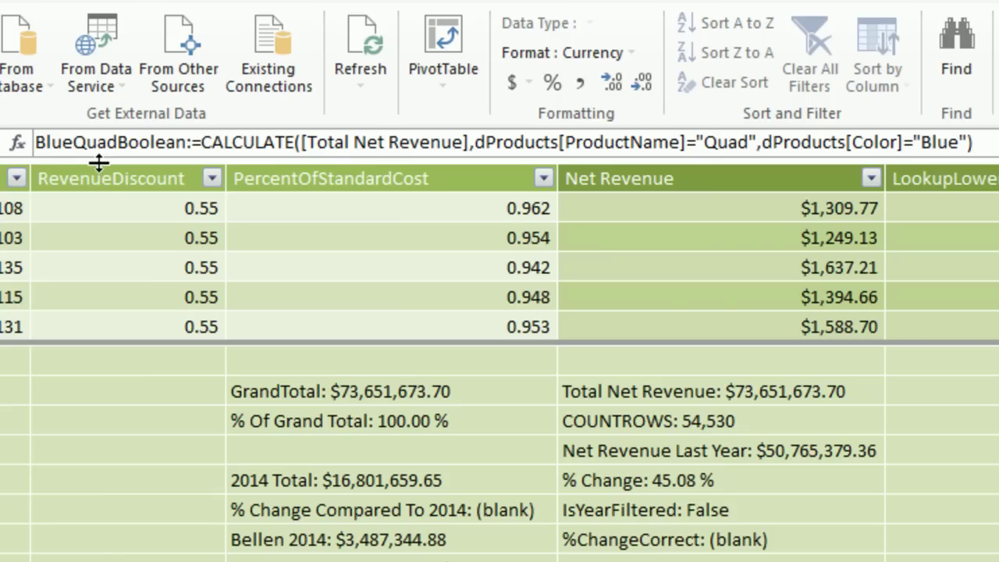
pyautogui.click(522, 146)
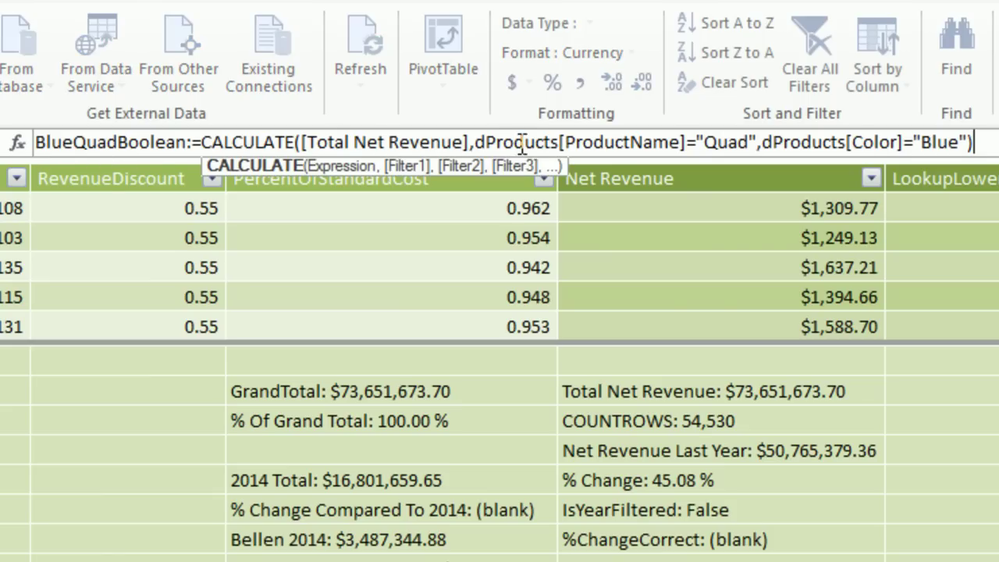
pyautogui.click(521, 145)
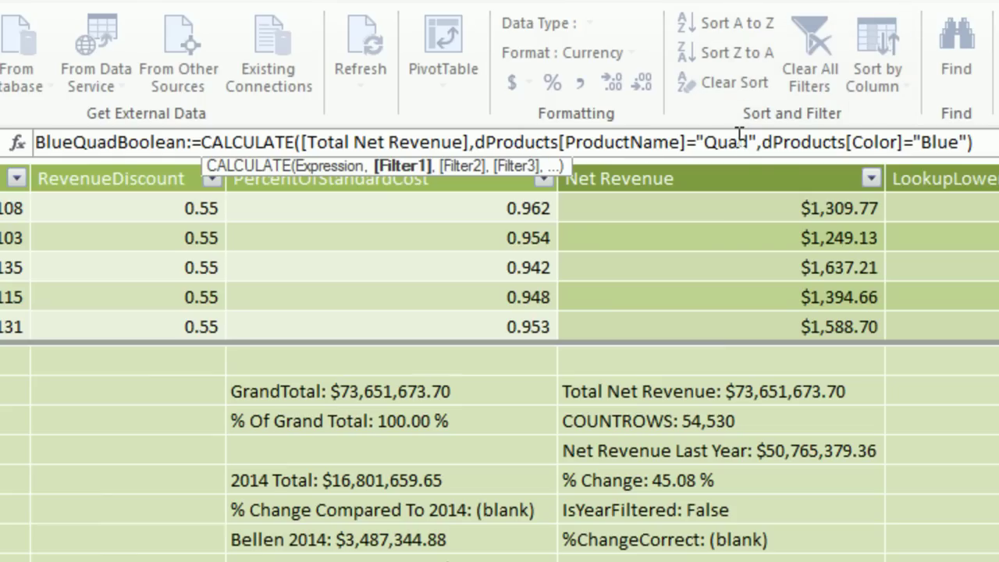
pyautogui.click(762, 145)
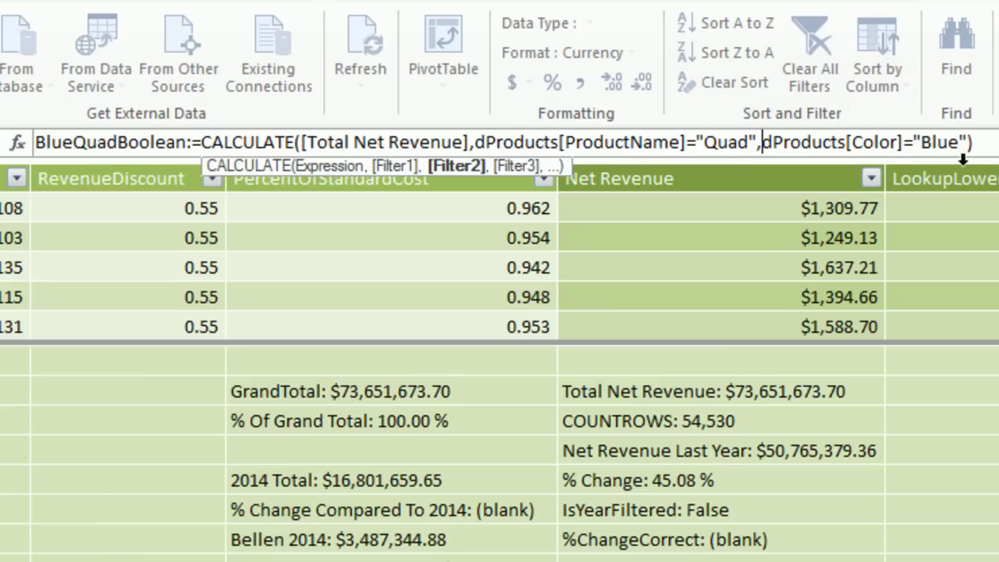
pyautogui.press('Return')
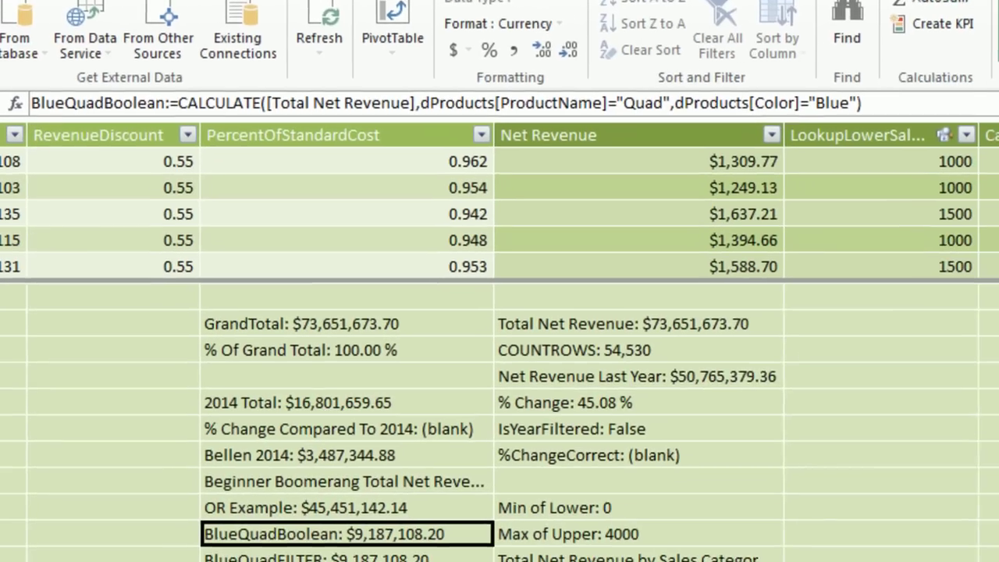
# Step: Compare the BlueQuadFILTER measure's FILTER(dProducts) condition joined by && with the separate Boolean filters in BlueQuadBoolean
pyautogui.click(325, 557)
pyautogui.click(416, 109)
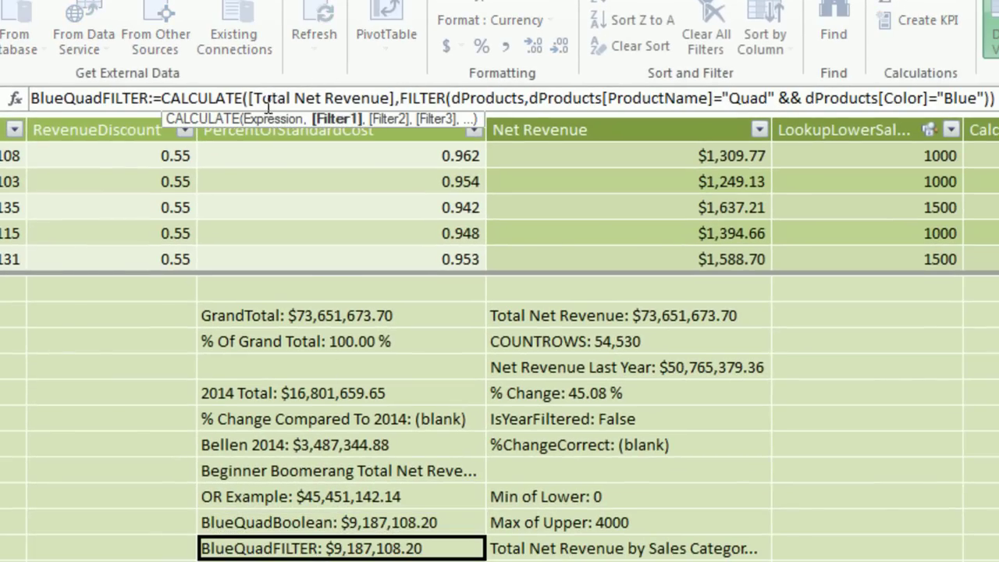
pyautogui.click(489, 99)
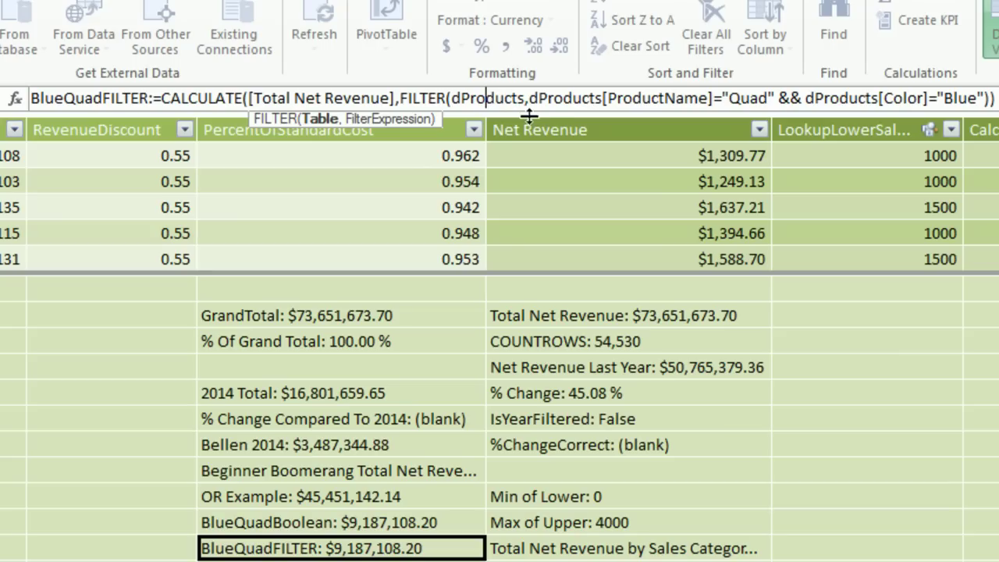
pyautogui.click(582, 103)
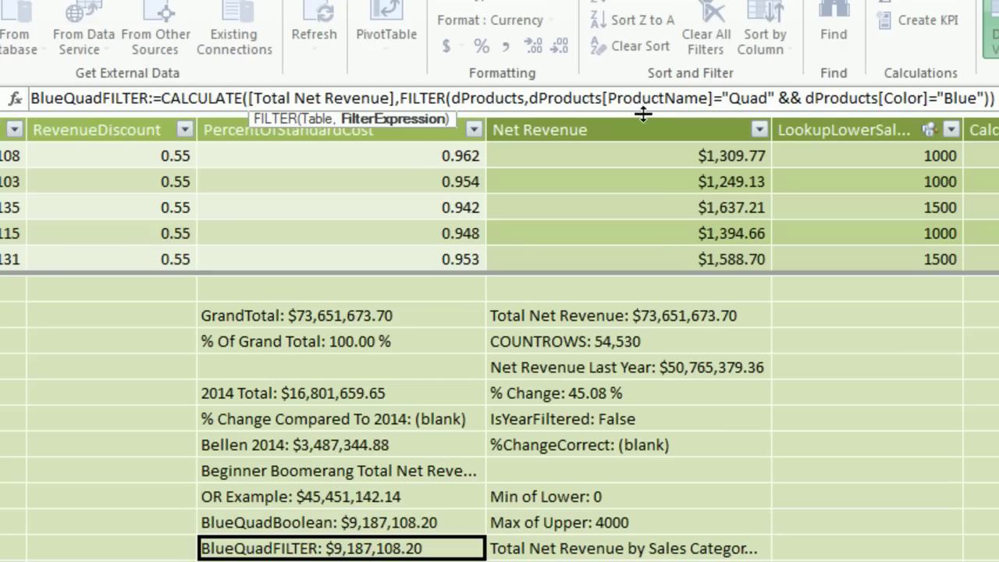
pyautogui.moveTo(778, 98); pyautogui.dragTo(802, 99)
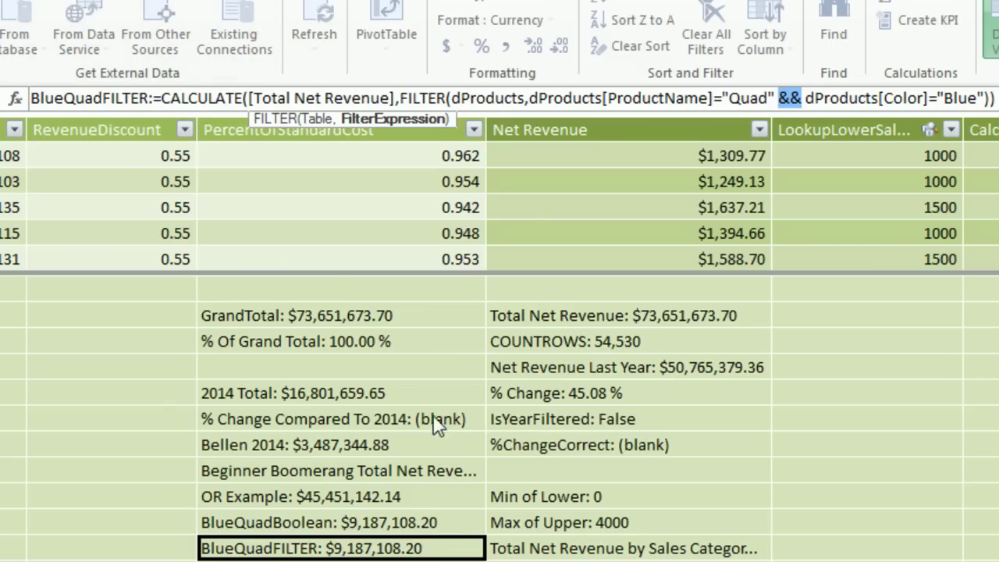
pyautogui.click(434, 527)
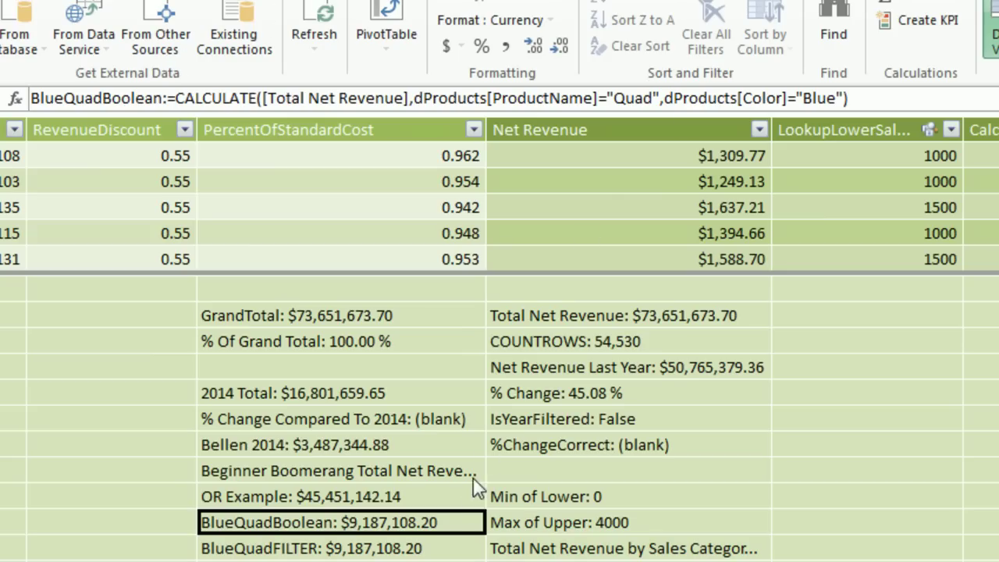
pyautogui.click(386, 552)
pyautogui.click(394, 529)
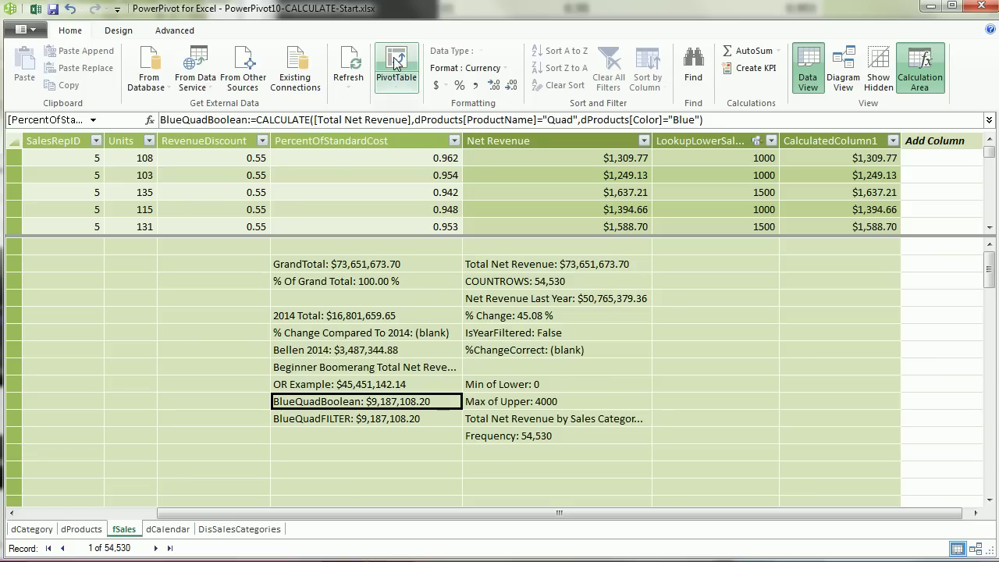
# Step: Create a PivotTable from the data model on a new worksheet and rename the sheet BlueQuad
pyautogui.click(396, 64)
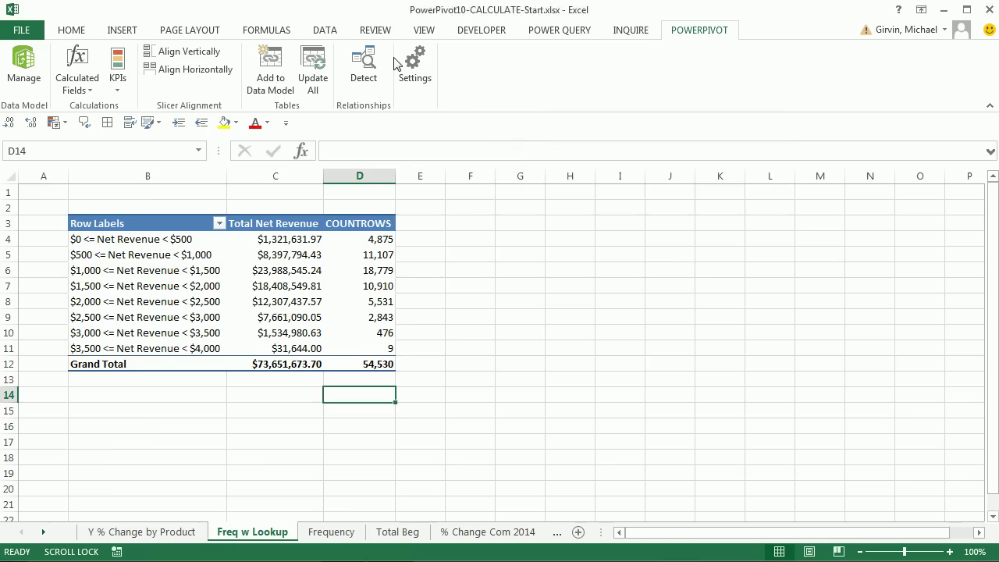
pyautogui.click(665, 206)
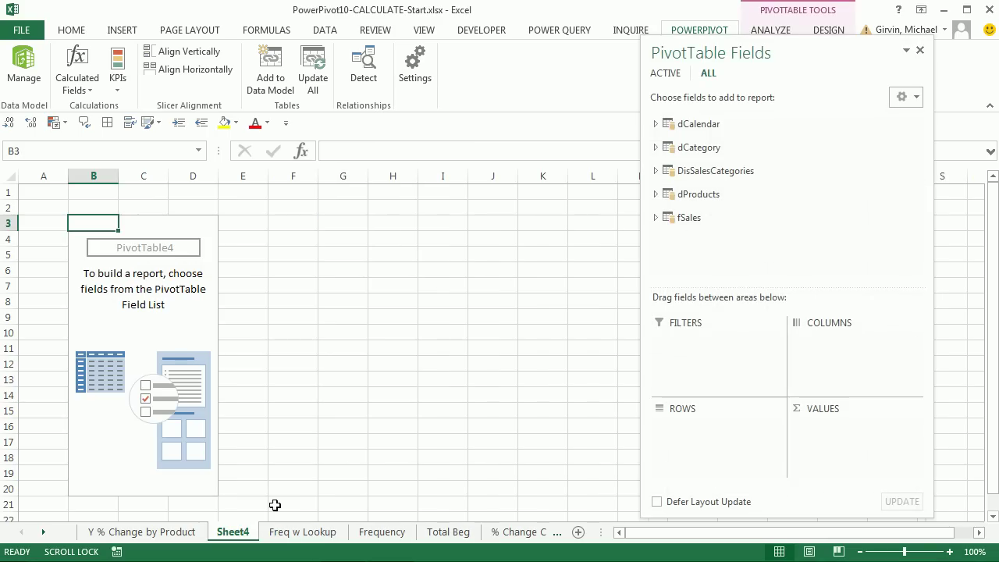
pyautogui.doubleClick(233, 532)
pyautogui.write('BlueQuad')
pyautogui.press('Return')
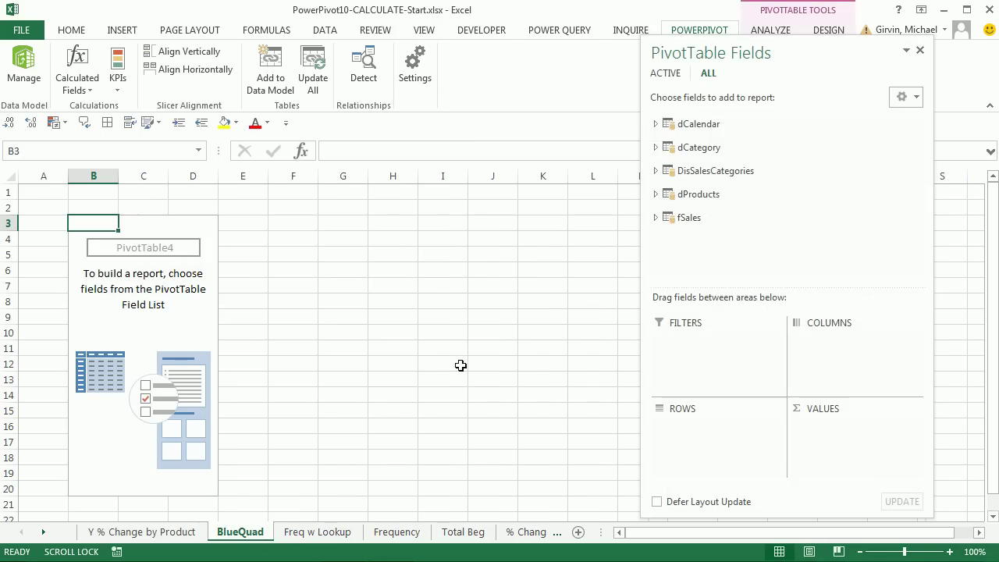
# Step: Place ProductName and Color from dProducts in the PivotTable's rows and Total Net Revenue from fSales in its values
pyautogui.click(657, 194)
pyautogui.moveTo(713, 202); pyautogui.dragTo(721, 432)
pyautogui.moveTo(703, 236); pyautogui.dragTo(734, 438)
pyautogui.scroll(-2, 791, 195)
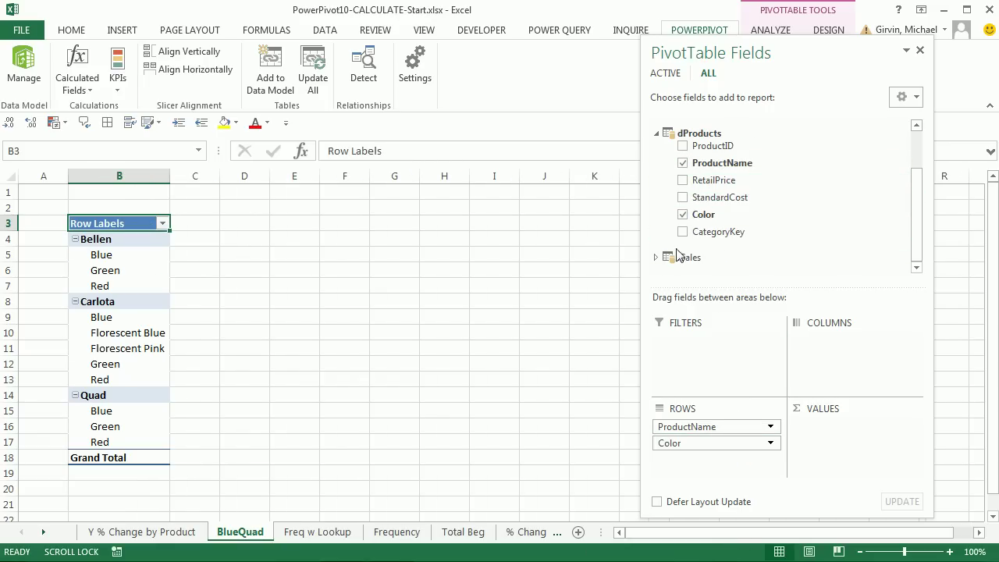
pyautogui.click(657, 258)
pyautogui.scroll(-3, 675, 246)
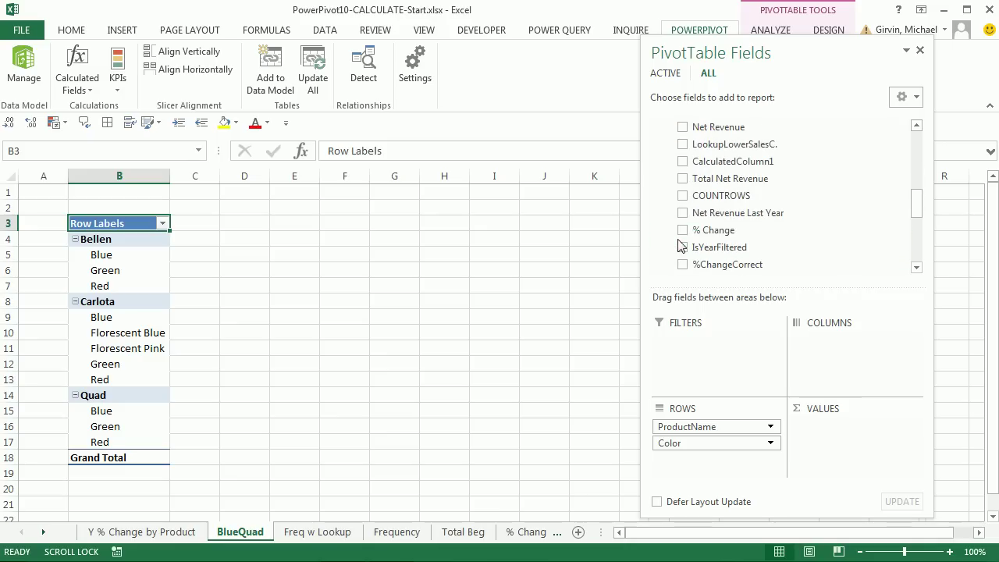
pyautogui.moveTo(704, 189); pyautogui.dragTo(861, 462)
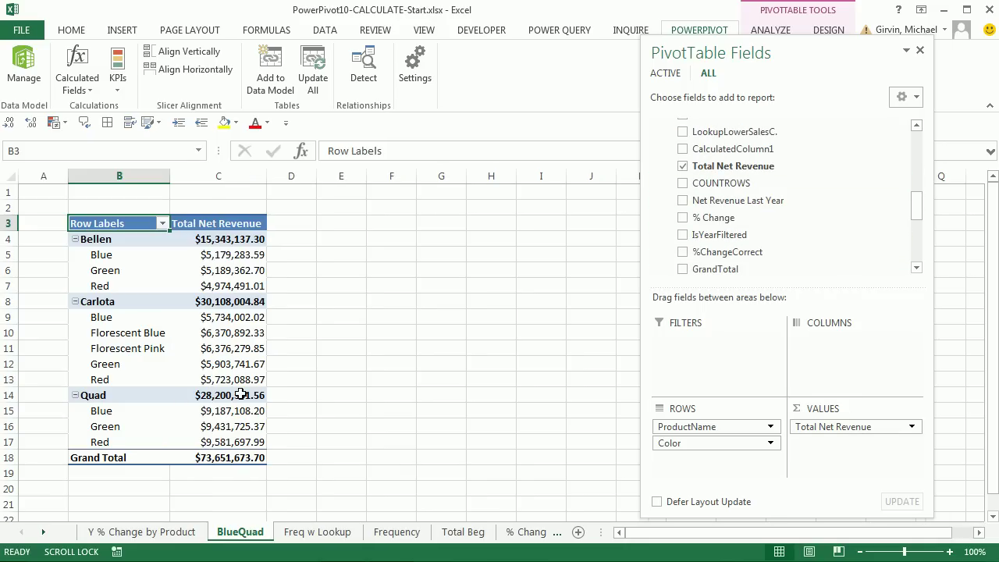
# Step: Add BlueQuadBoolean to the PivotTable's values and check its result against the product and color of individual rows
pyautogui.click(238, 365)
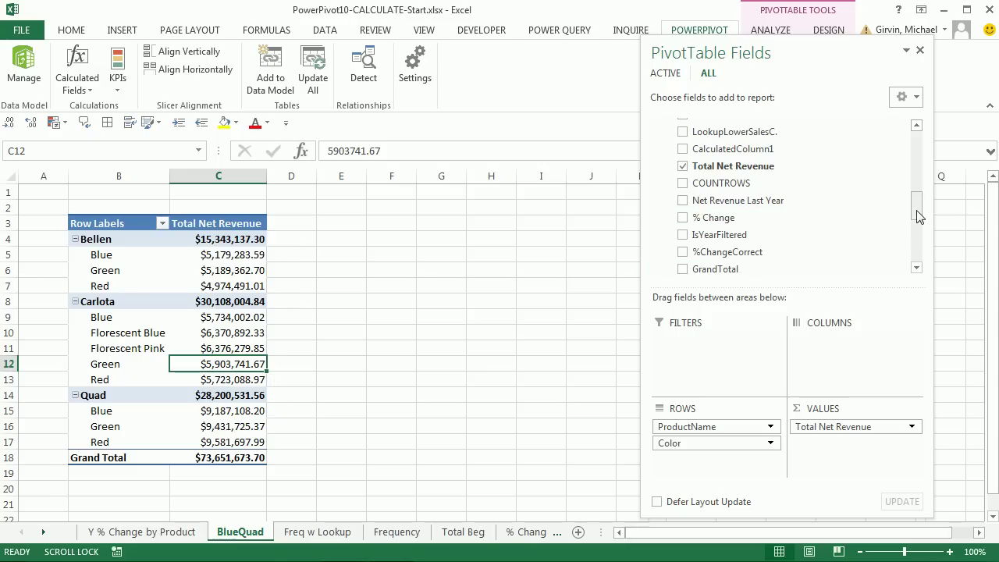
pyautogui.moveTo(918, 216); pyautogui.dragTo(916, 258)
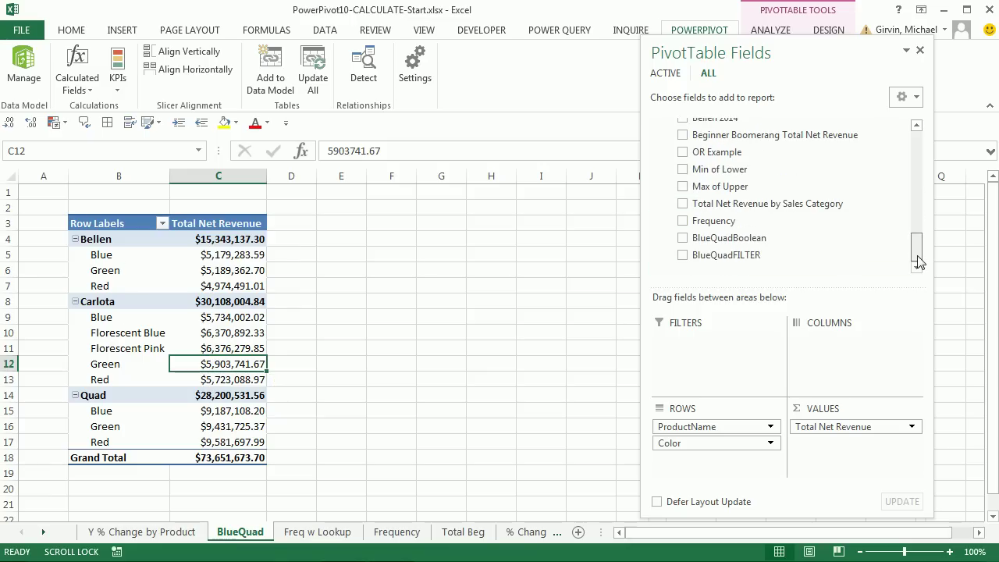
pyautogui.moveTo(710, 244); pyautogui.dragTo(844, 468)
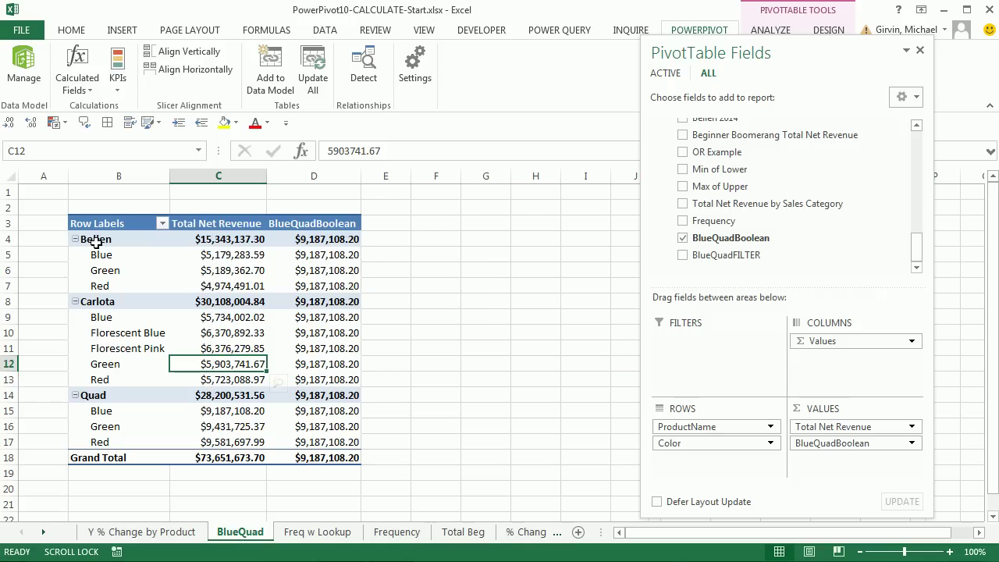
pyautogui.click(102, 270)
pyautogui.click(99, 332)
pyautogui.click(102, 364)
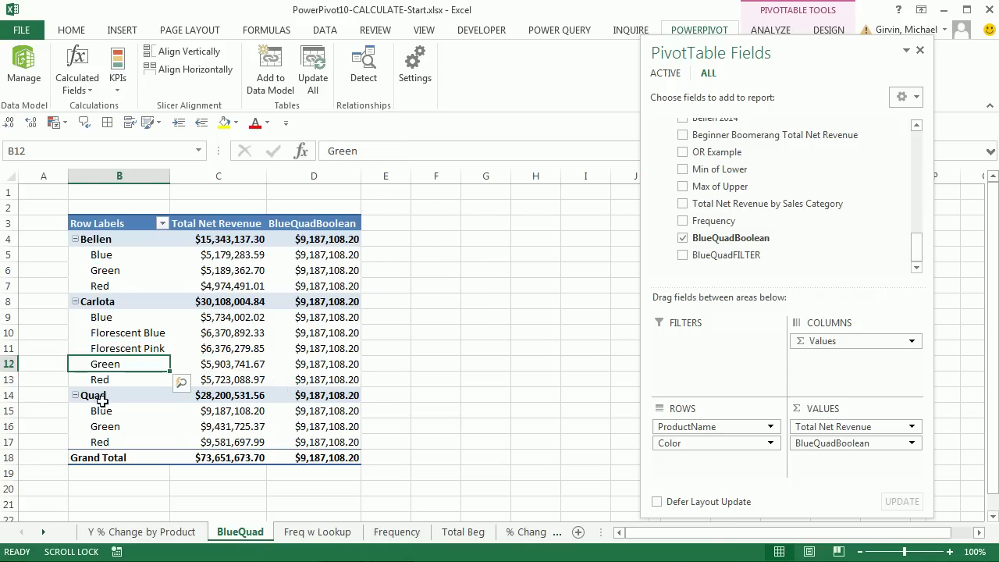
pyautogui.click(103, 421)
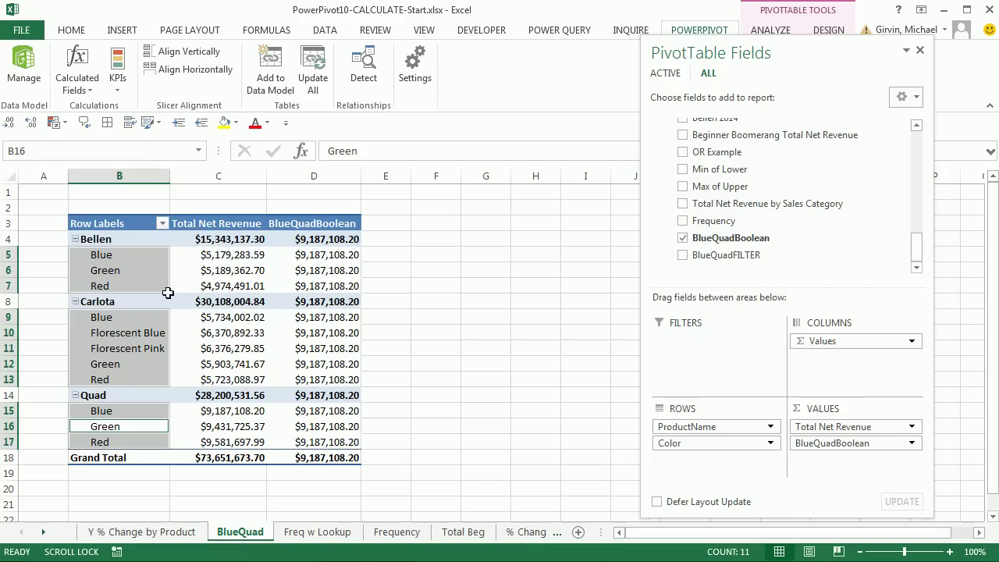
pyautogui.click(338, 336)
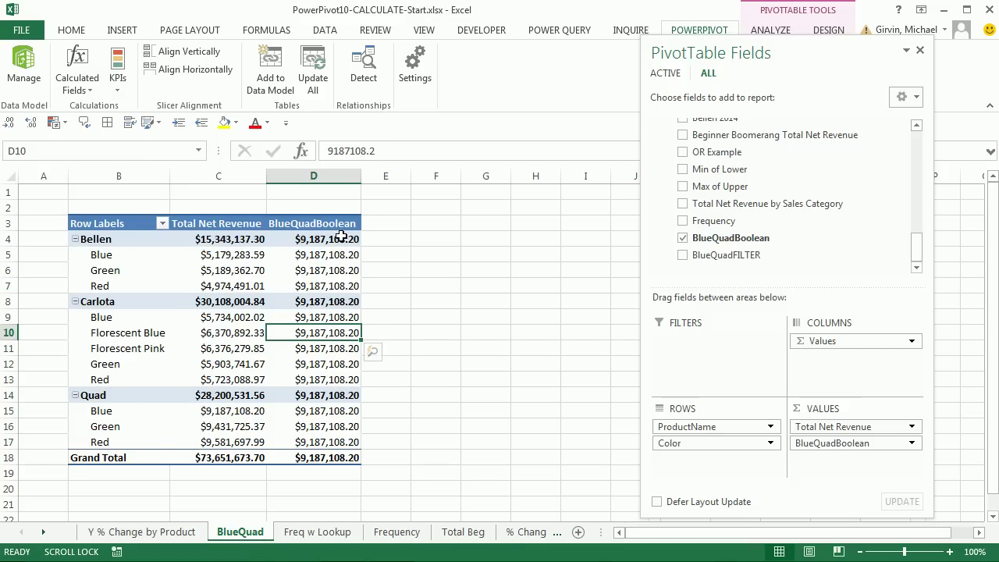
pyautogui.click(134, 334)
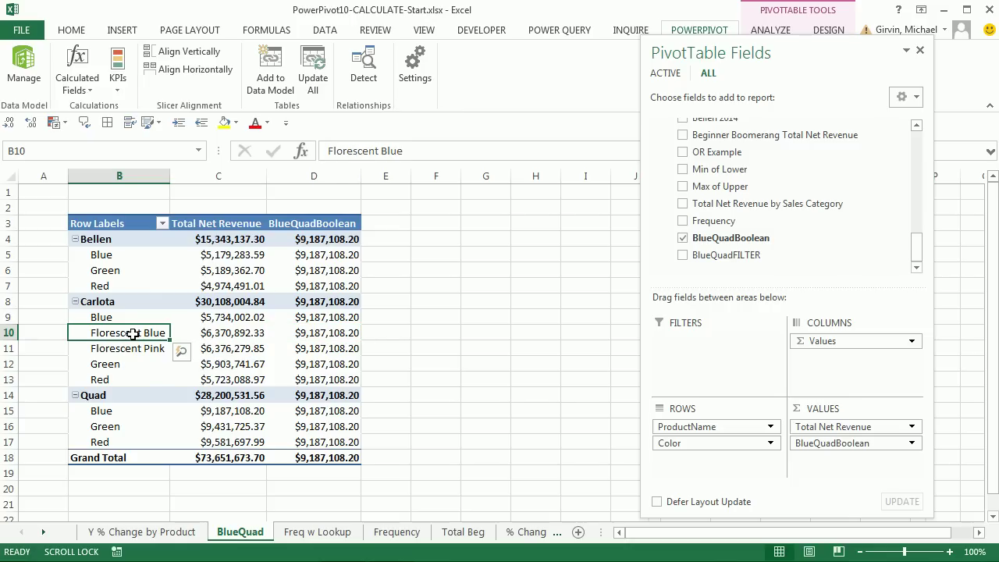
pyautogui.click(306, 336)
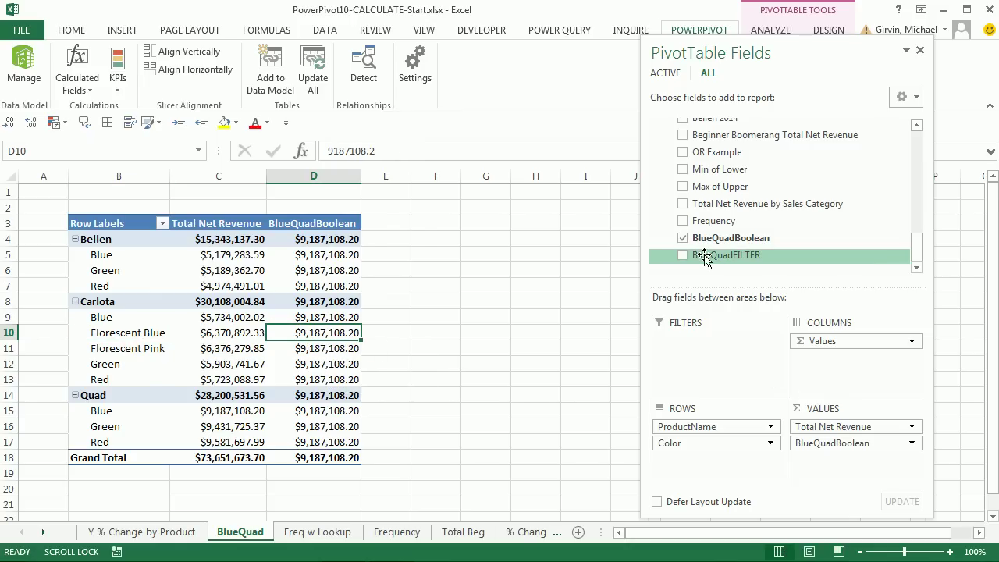
# Step: Add BlueQuadFILTER to the PivotTable's values and compare its Carlota and Quad cells with the BlueQuadBoolean column
pyautogui.moveTo(704, 260)
pyautogui.mouseDown()
pyautogui.moveTo(742, 270)
pyautogui.moveTo(836, 356)
pyautogui.moveTo(833, 468)
pyautogui.mouseUp()
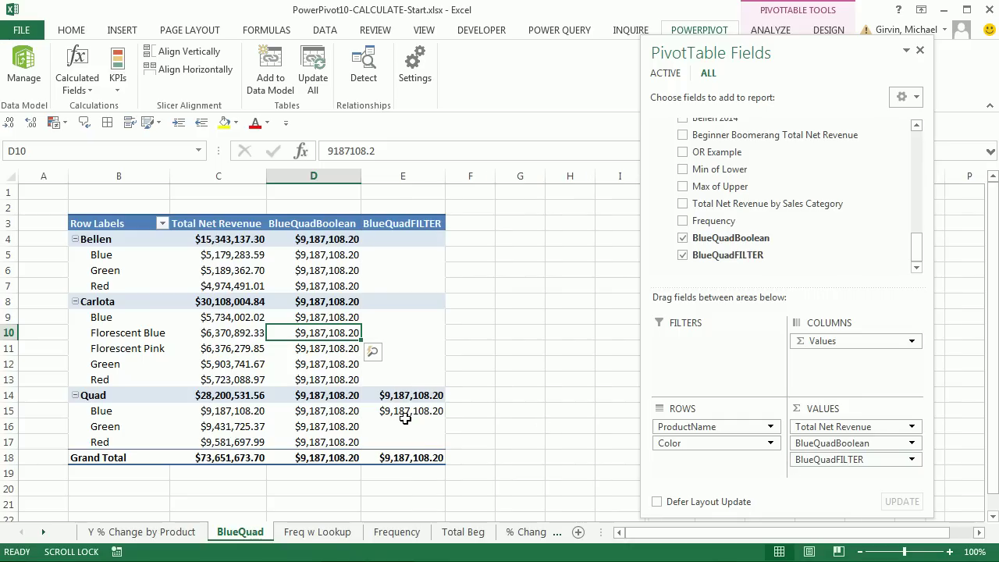
pyautogui.click(404, 336)
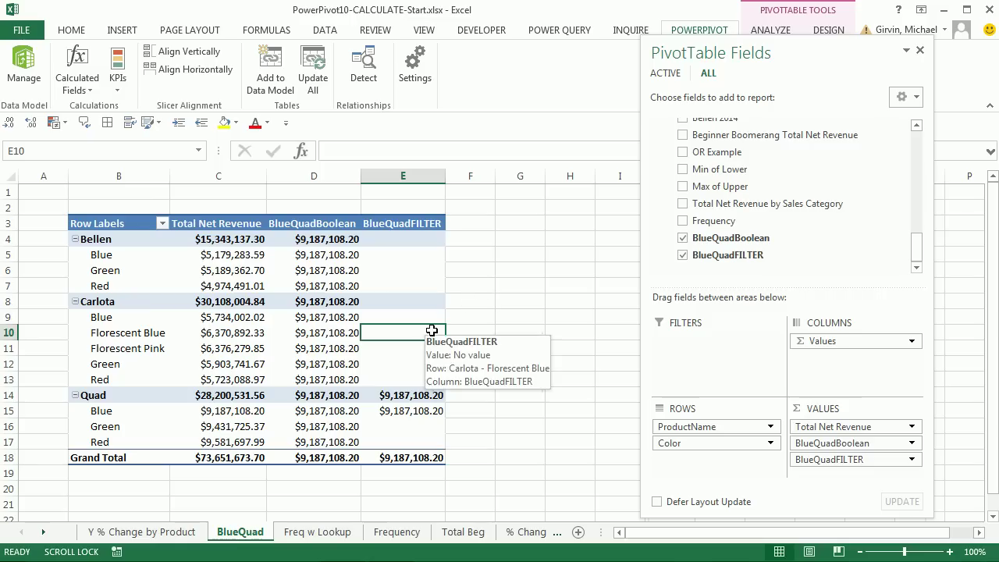
pyautogui.click(405, 413)
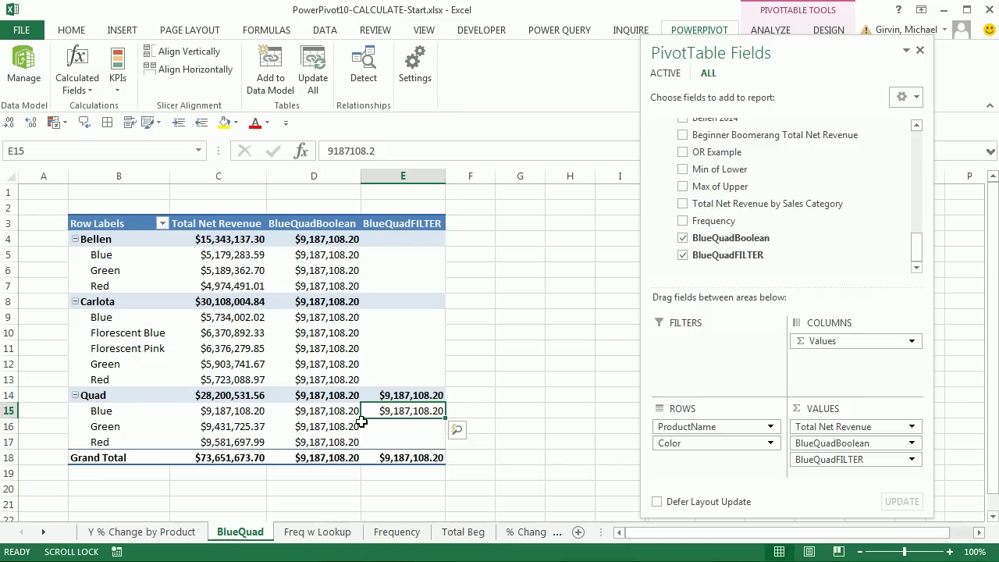
pyautogui.moveTo(379, 412)
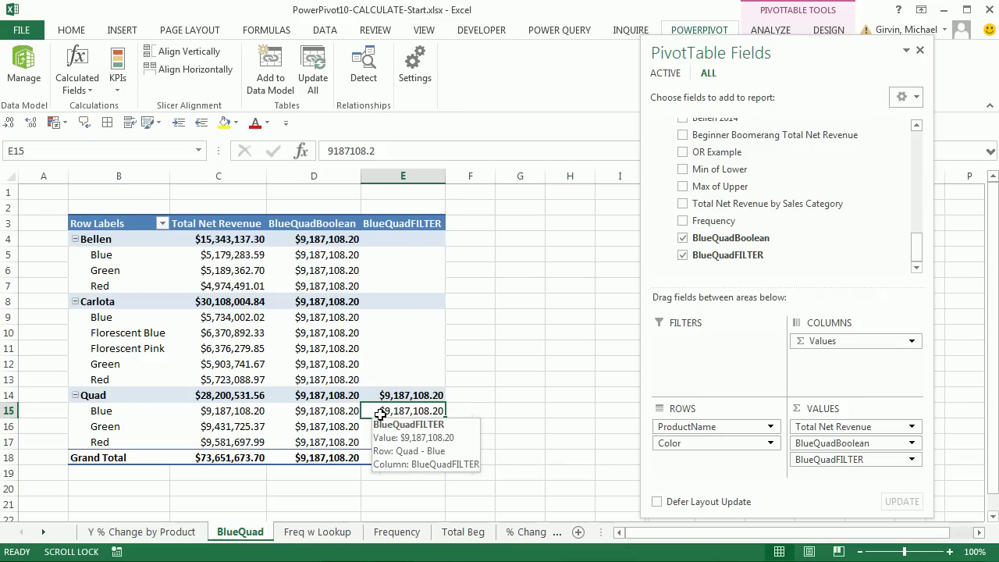
pyautogui.click(331, 364)
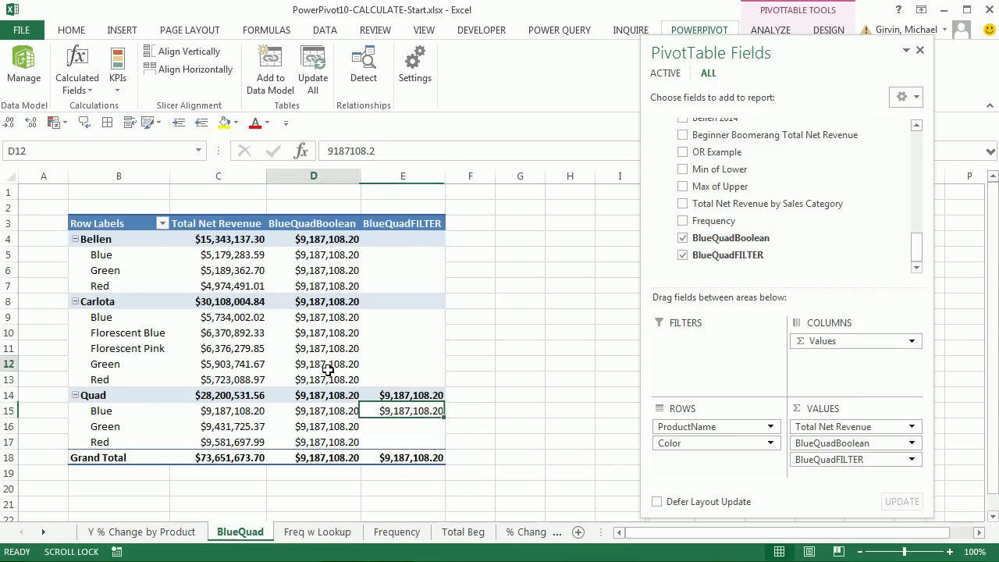
pyautogui.click(413, 411)
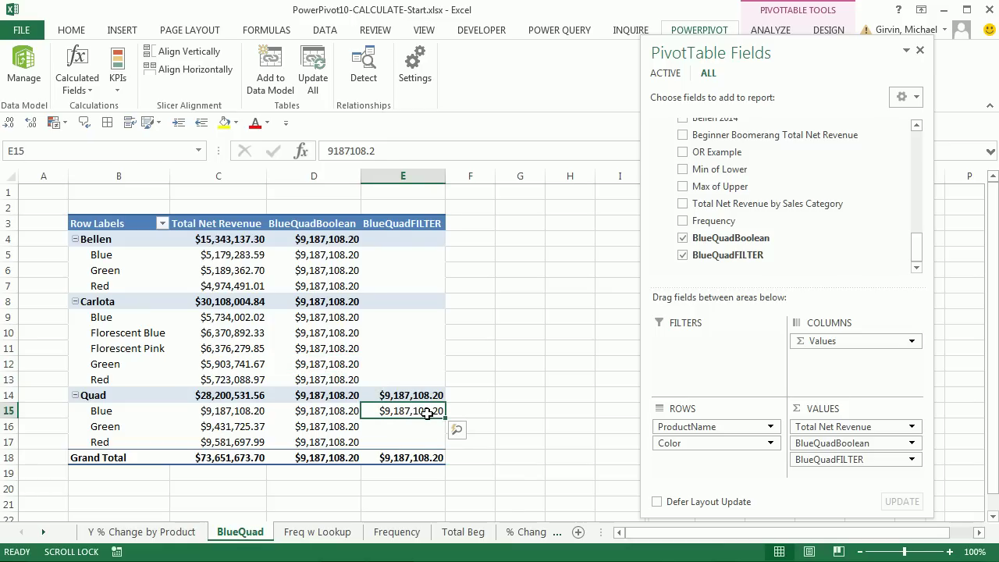
pyautogui.moveTo(427, 413)
# Step: Switch to the PowerPivot window and review the SAMEPERIODLASTYEAR filter in the Net Revenue Last Year measure
pyautogui.hotkey('alt', 'Tab')
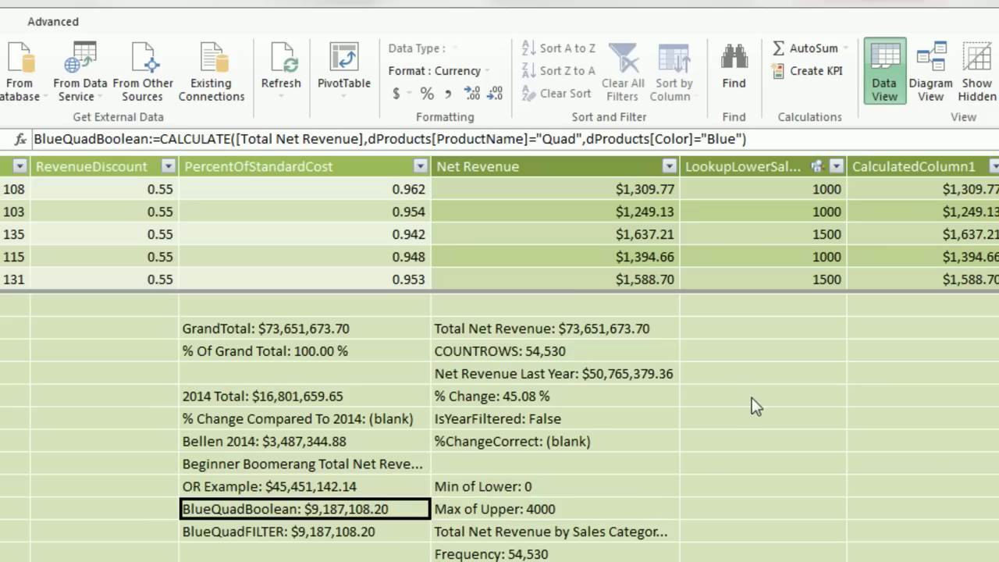
pyautogui.click(512, 376)
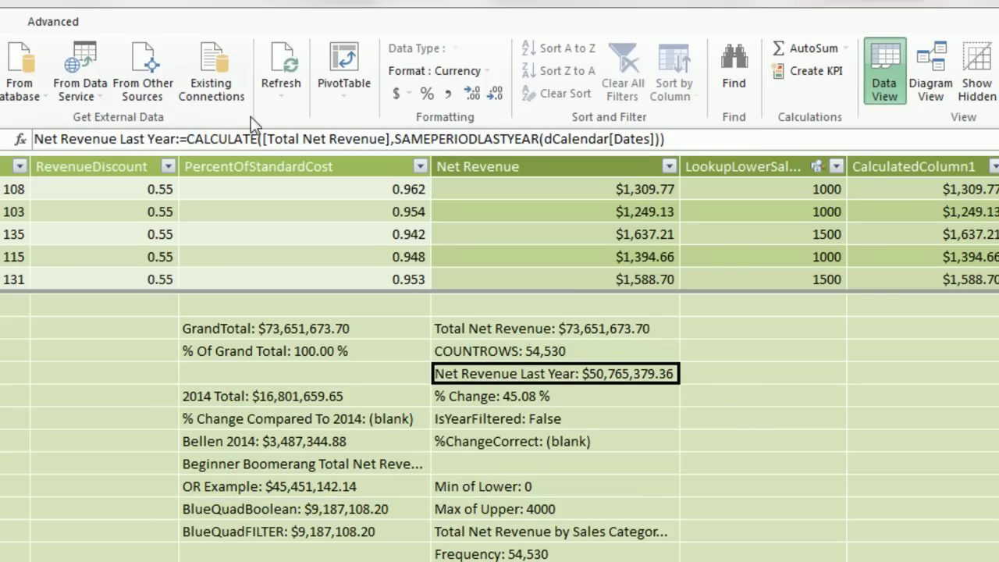
pyautogui.click(494, 139)
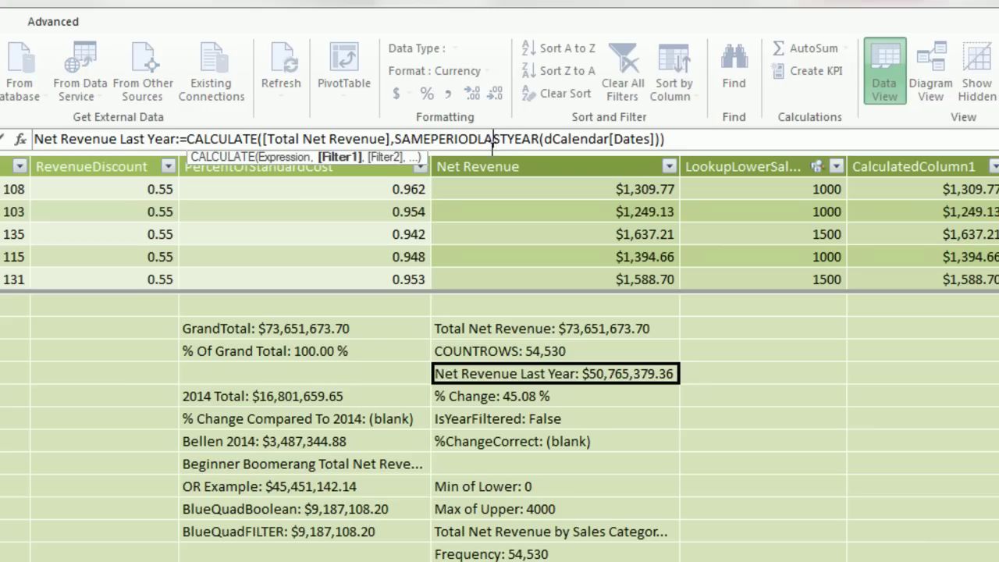
# Step: Review the ALL(dProducts) and ALL(dCalendar) filter arguments in the GrandTotal measure, leaving its formula unedited
pyautogui.click(274, 326)
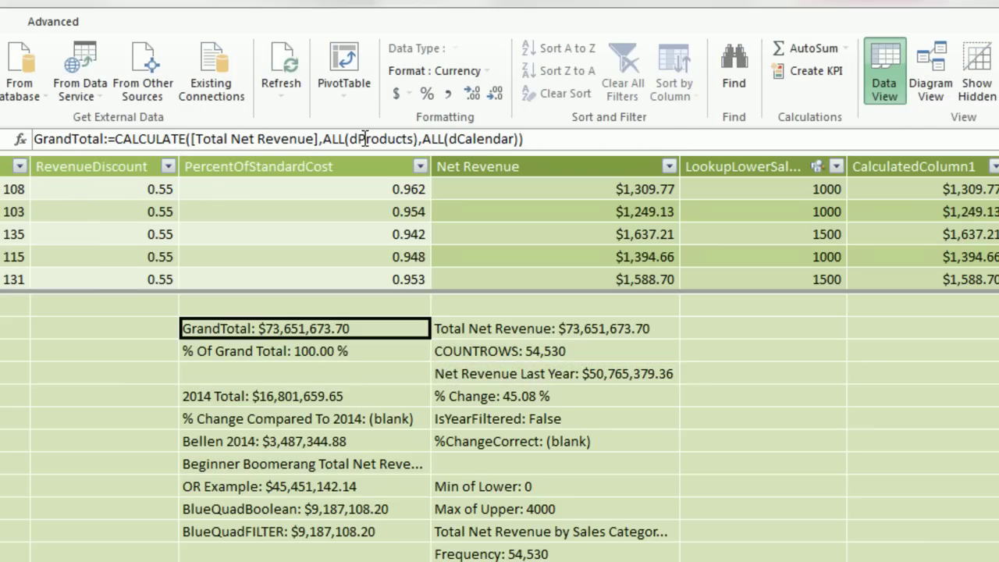
pyautogui.click(340, 139)
pyautogui.click(427, 140)
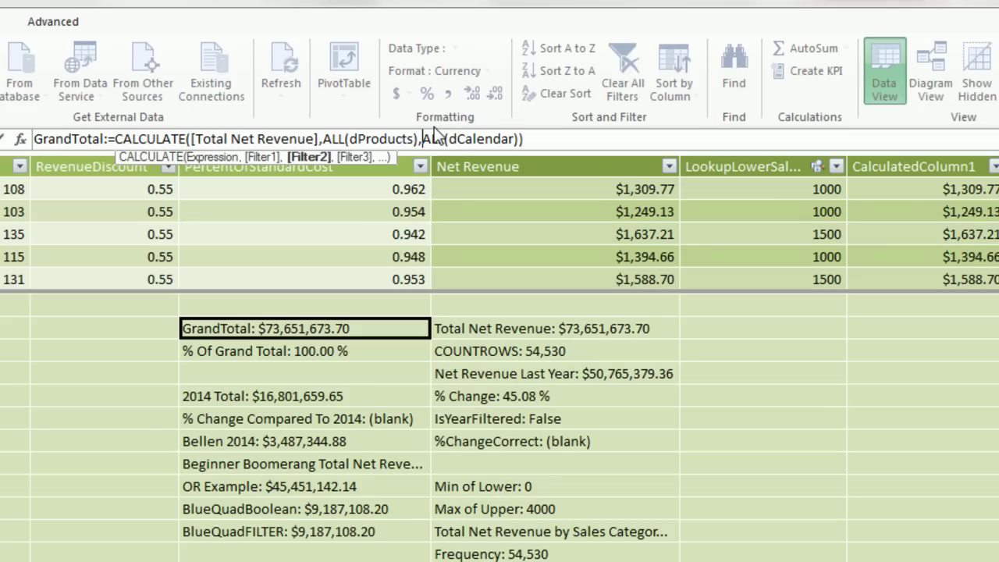
pyautogui.press('Escape')
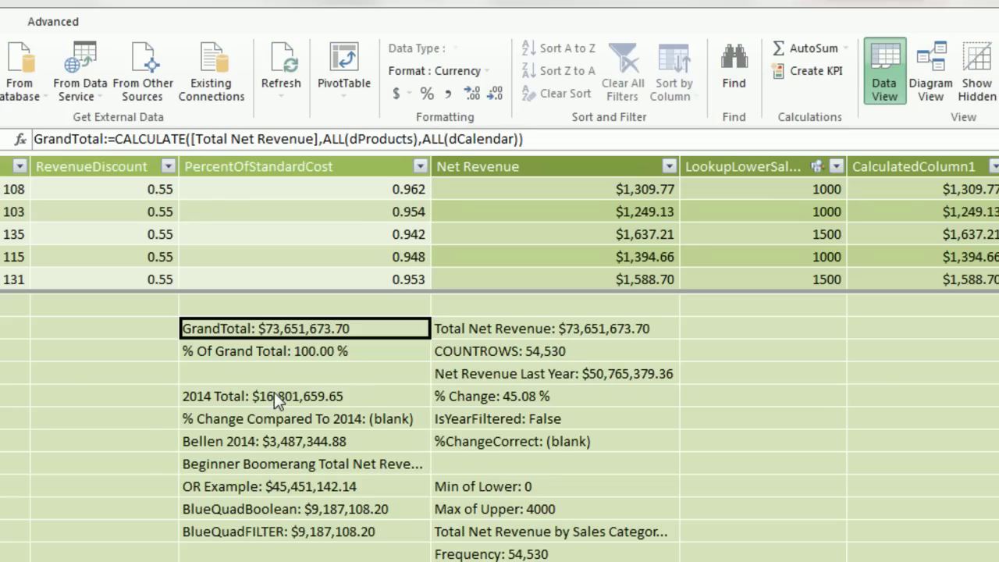
# Step: Review the Boolean filter arguments in the 2014 Total, Bellen 2014, Beginner Boomerang Total Net Revenue and OR Example measures
pyautogui.click(274, 396)
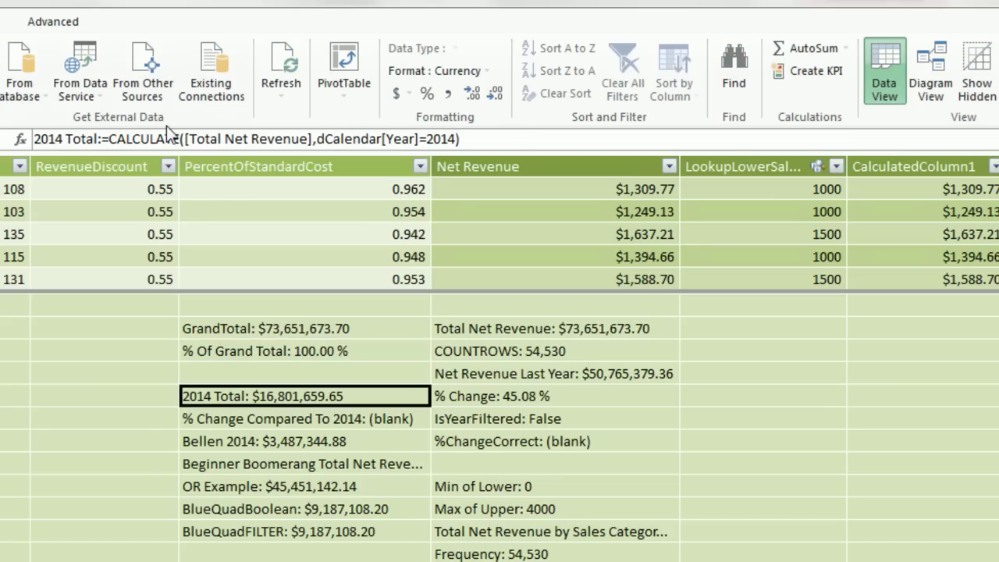
pyautogui.click(300, 441)
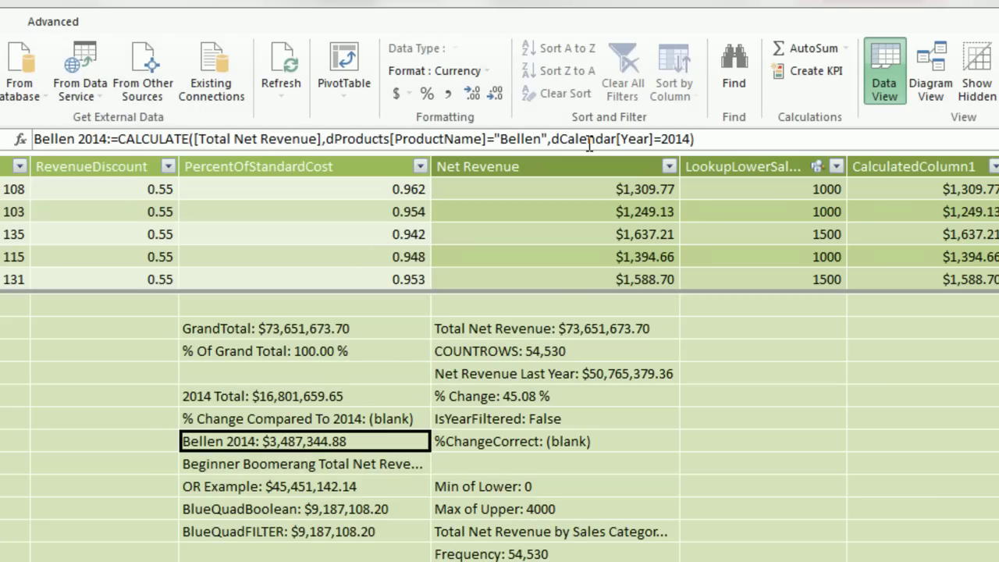
pyautogui.click(325, 464)
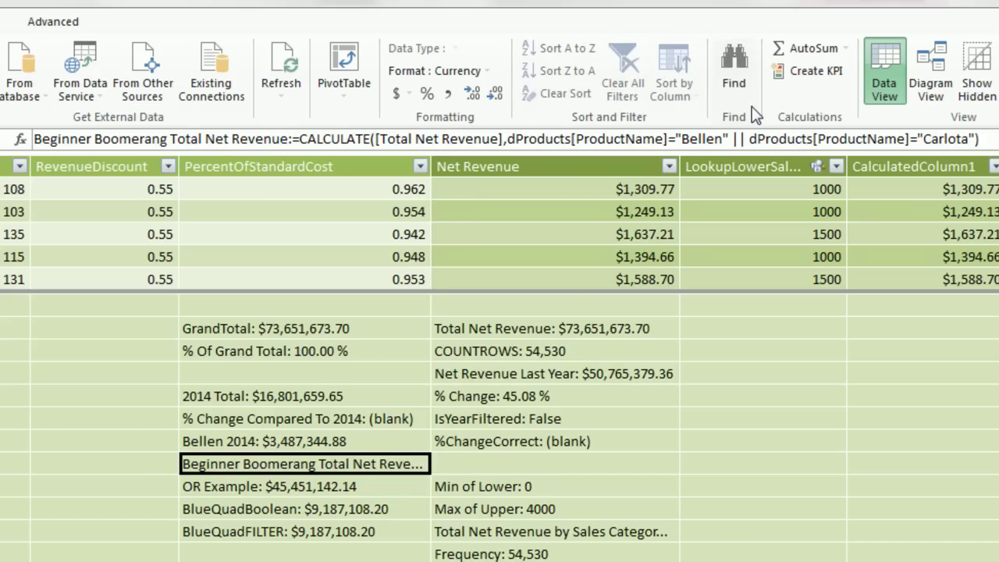
pyautogui.click(315, 489)
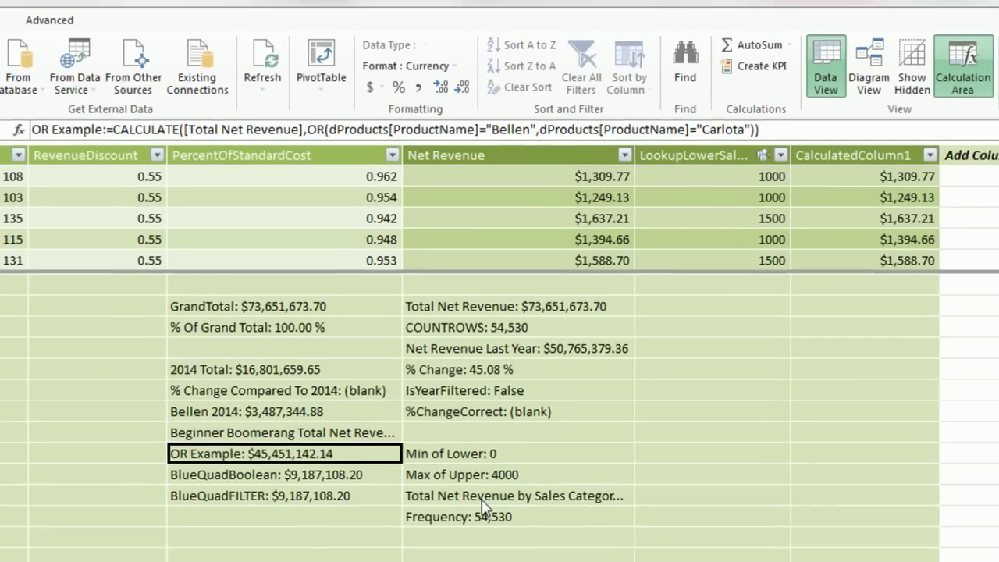
# Step: Examine the formulas of the Total Net Revenue by Sales Category and Frequency measures and of the lower-category lookup and CalculatedColumn1 columns
pyautogui.click(521, 534)
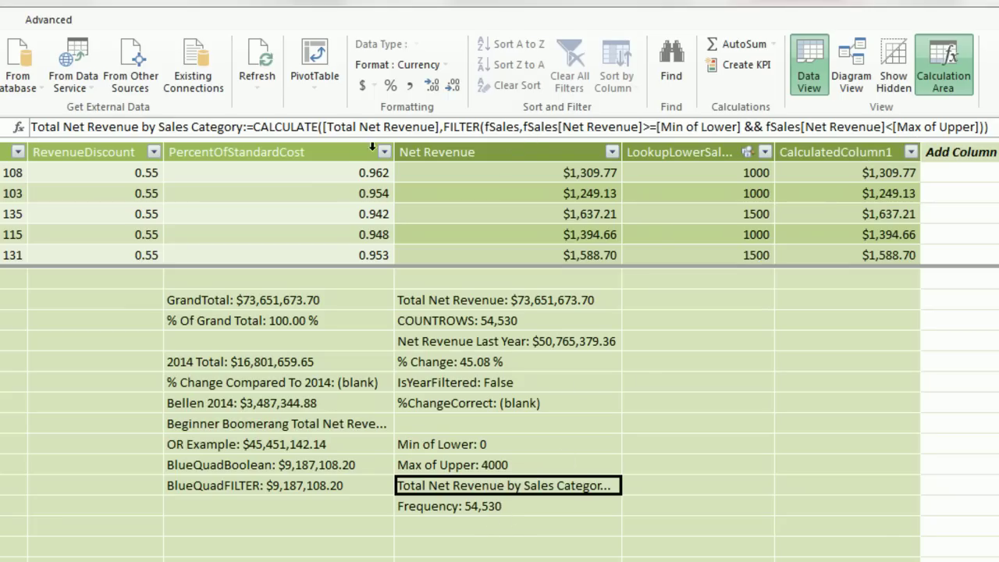
pyautogui.click(493, 507)
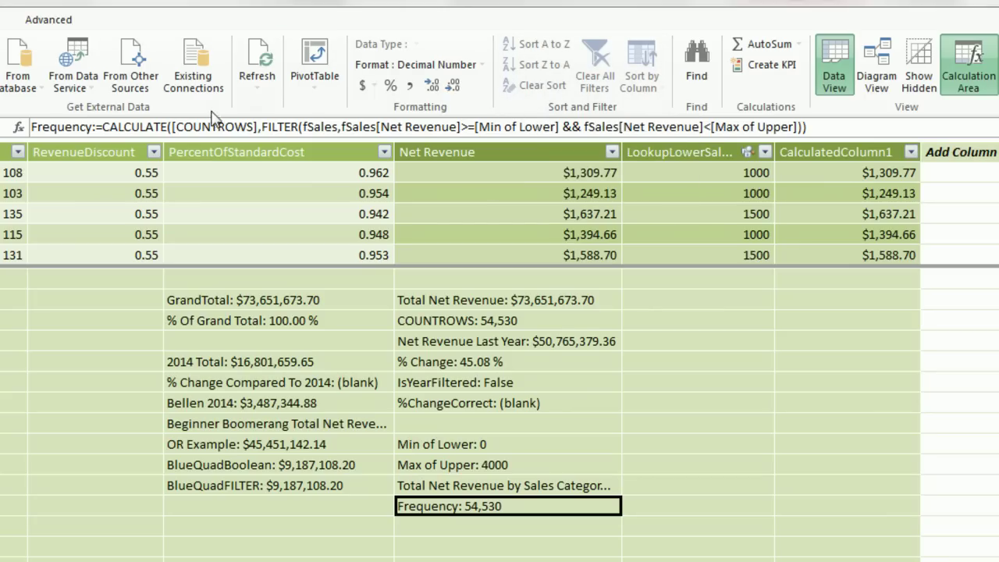
pyautogui.click(736, 184)
pyautogui.click(736, 170)
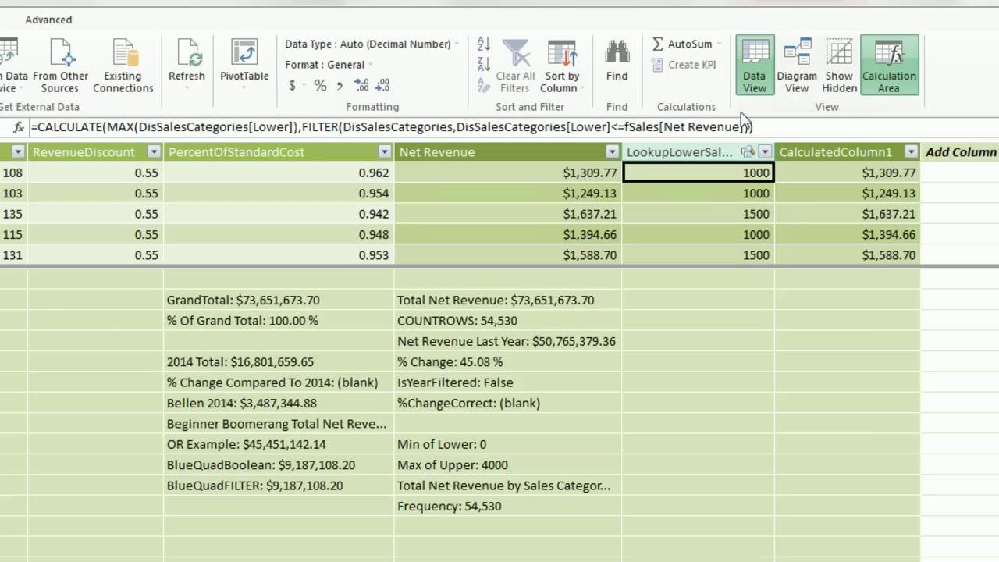
pyautogui.click(835, 173)
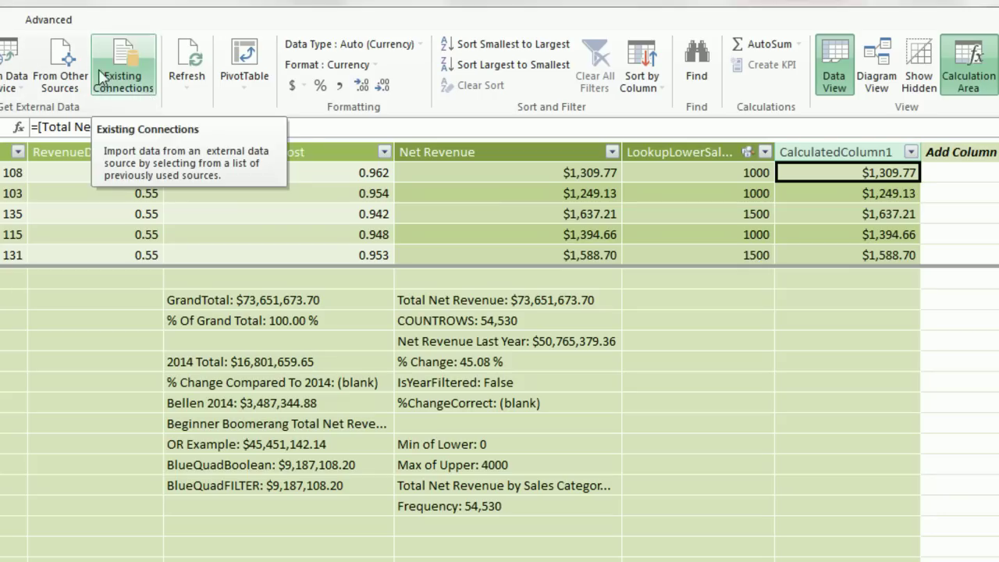
# Step: Compare the Boolean filter arguments of BlueQuadBoolean with the FILTER argument of BlueQuadFILTER
pyautogui.click(275, 466)
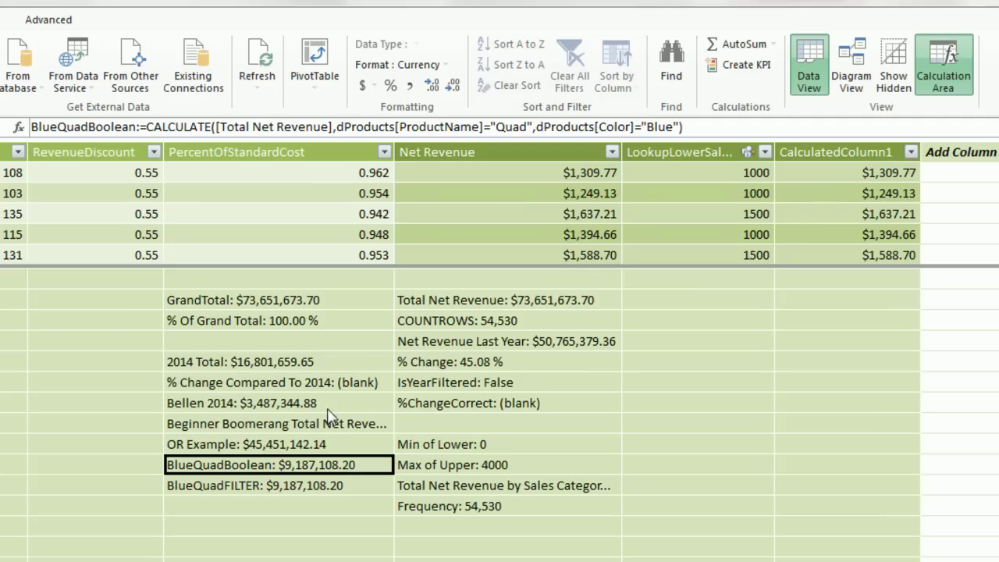
pyautogui.click(346, 483)
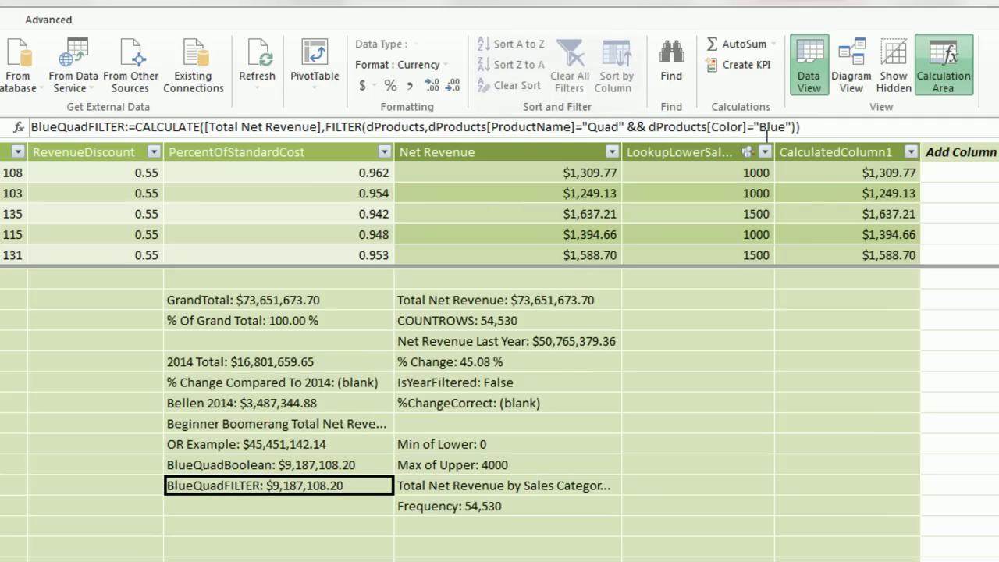